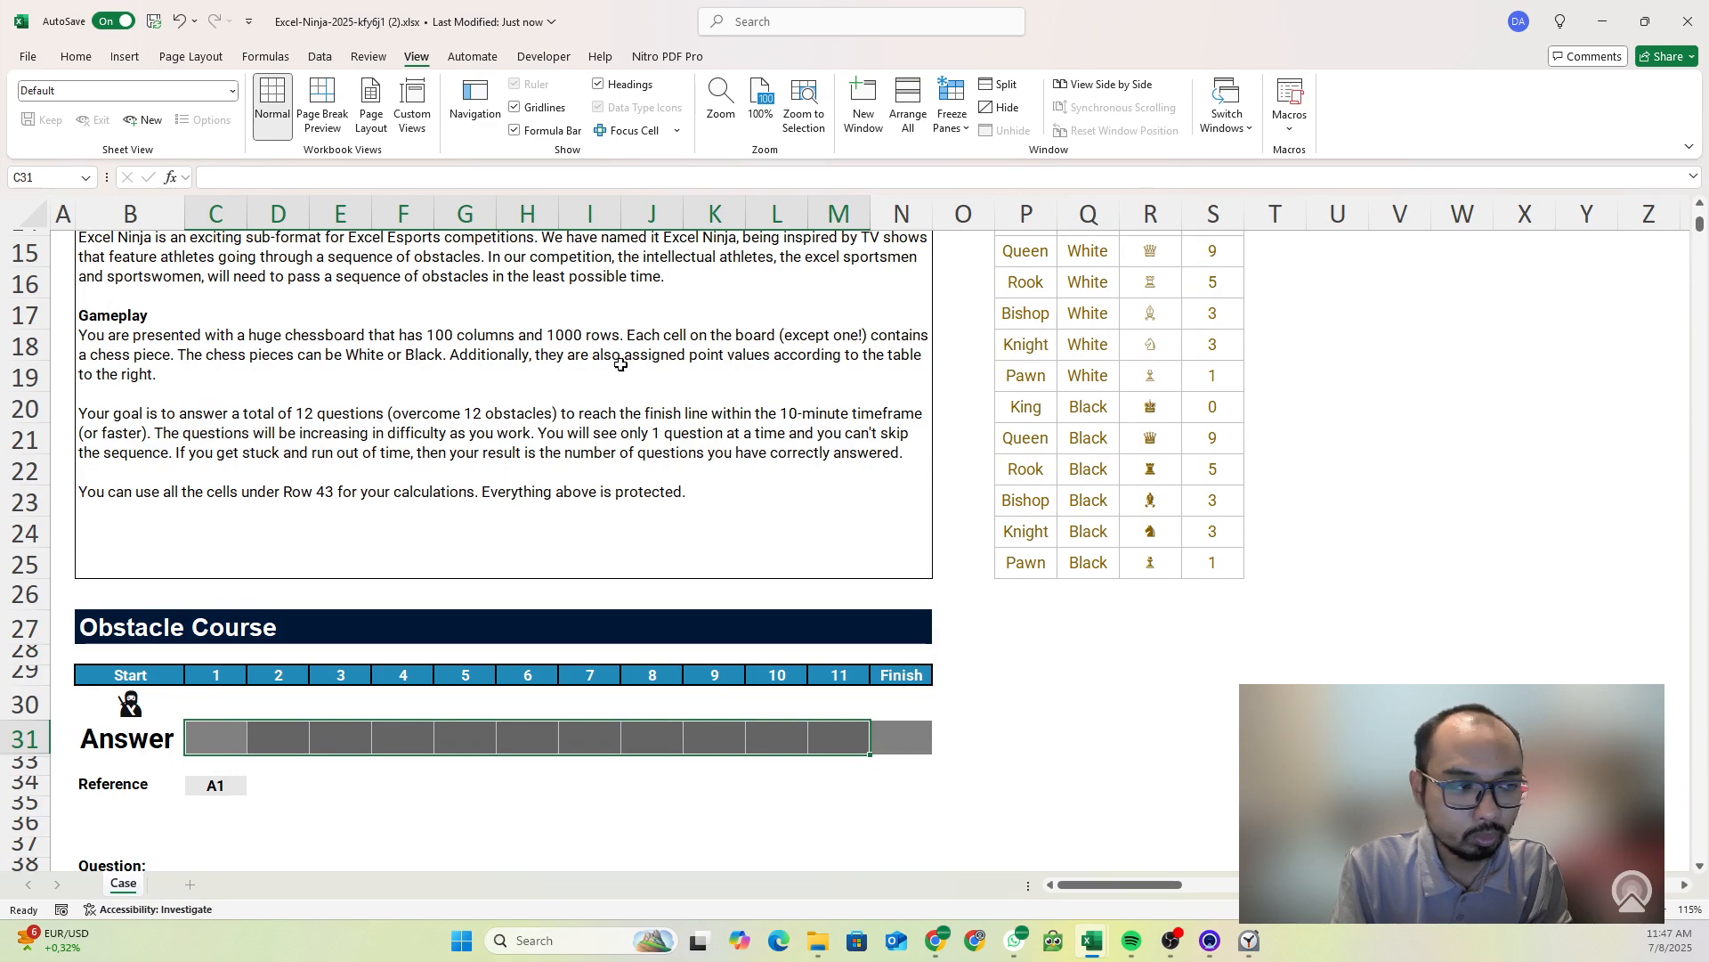
- Examine the chessboard, the table of pieces with colours, symbols and points, and the obstacle course's answer row with its first question
scroll(621, 364, down, 6)
drag(218, 530, 780, 769)
scroll(753, 647, up, 5)
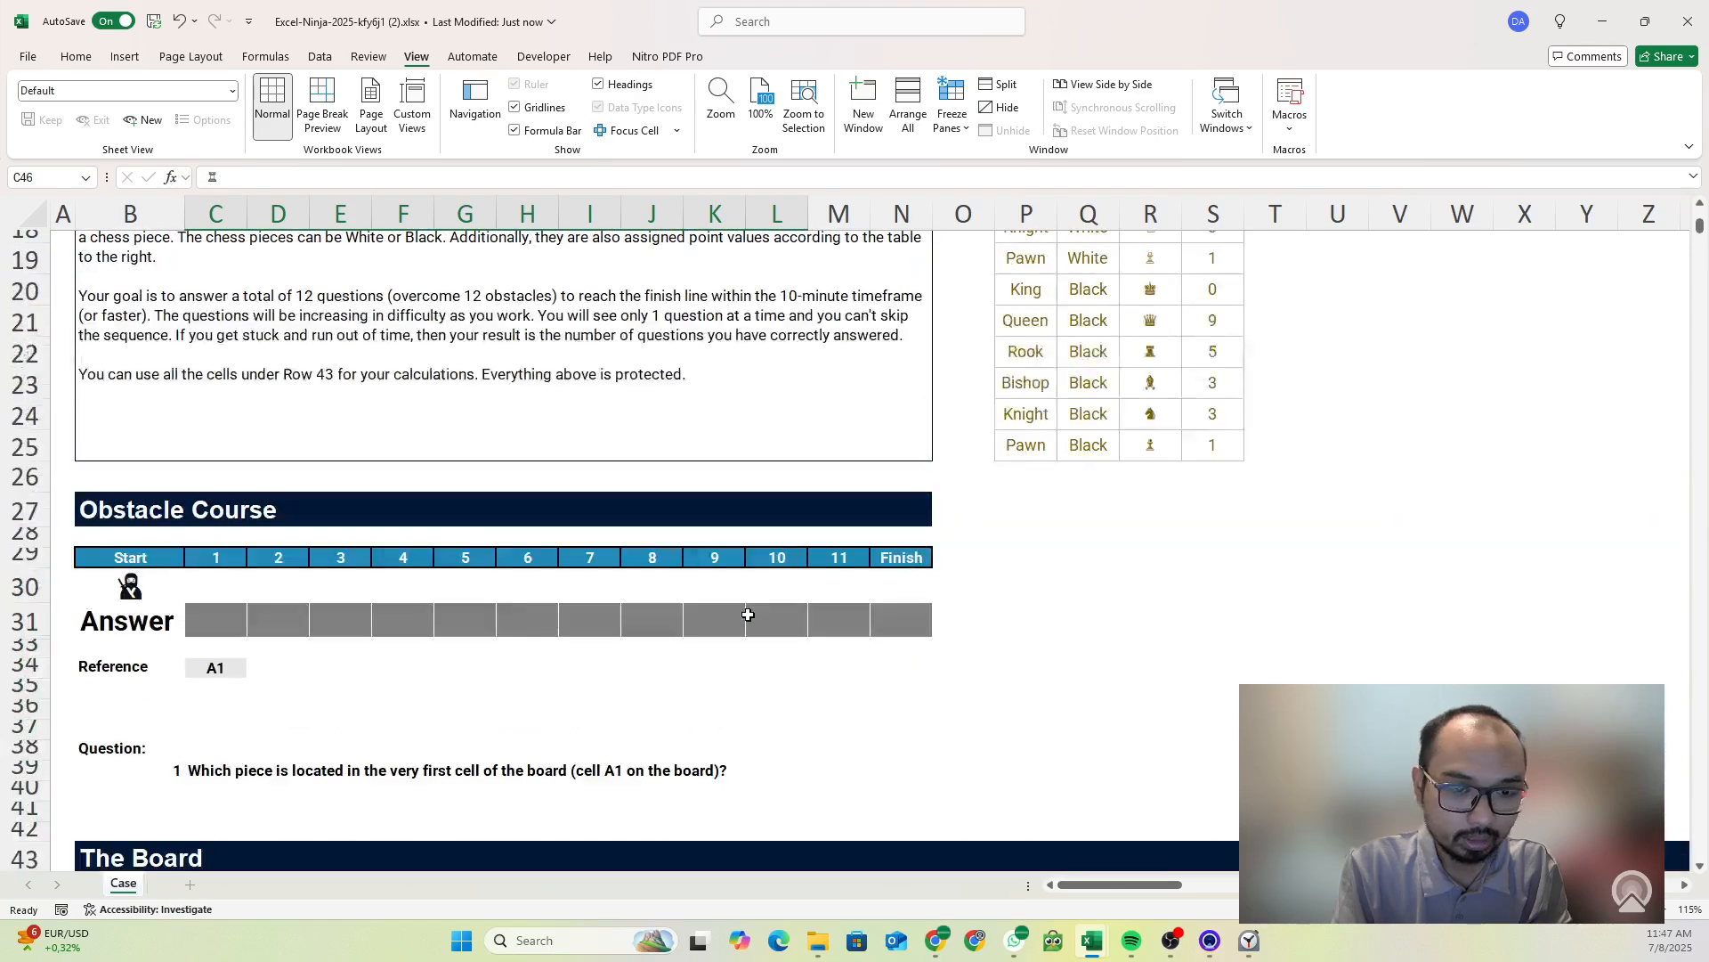
scroll(748, 614, up, 5)
drag(1024, 515, 1087, 764)
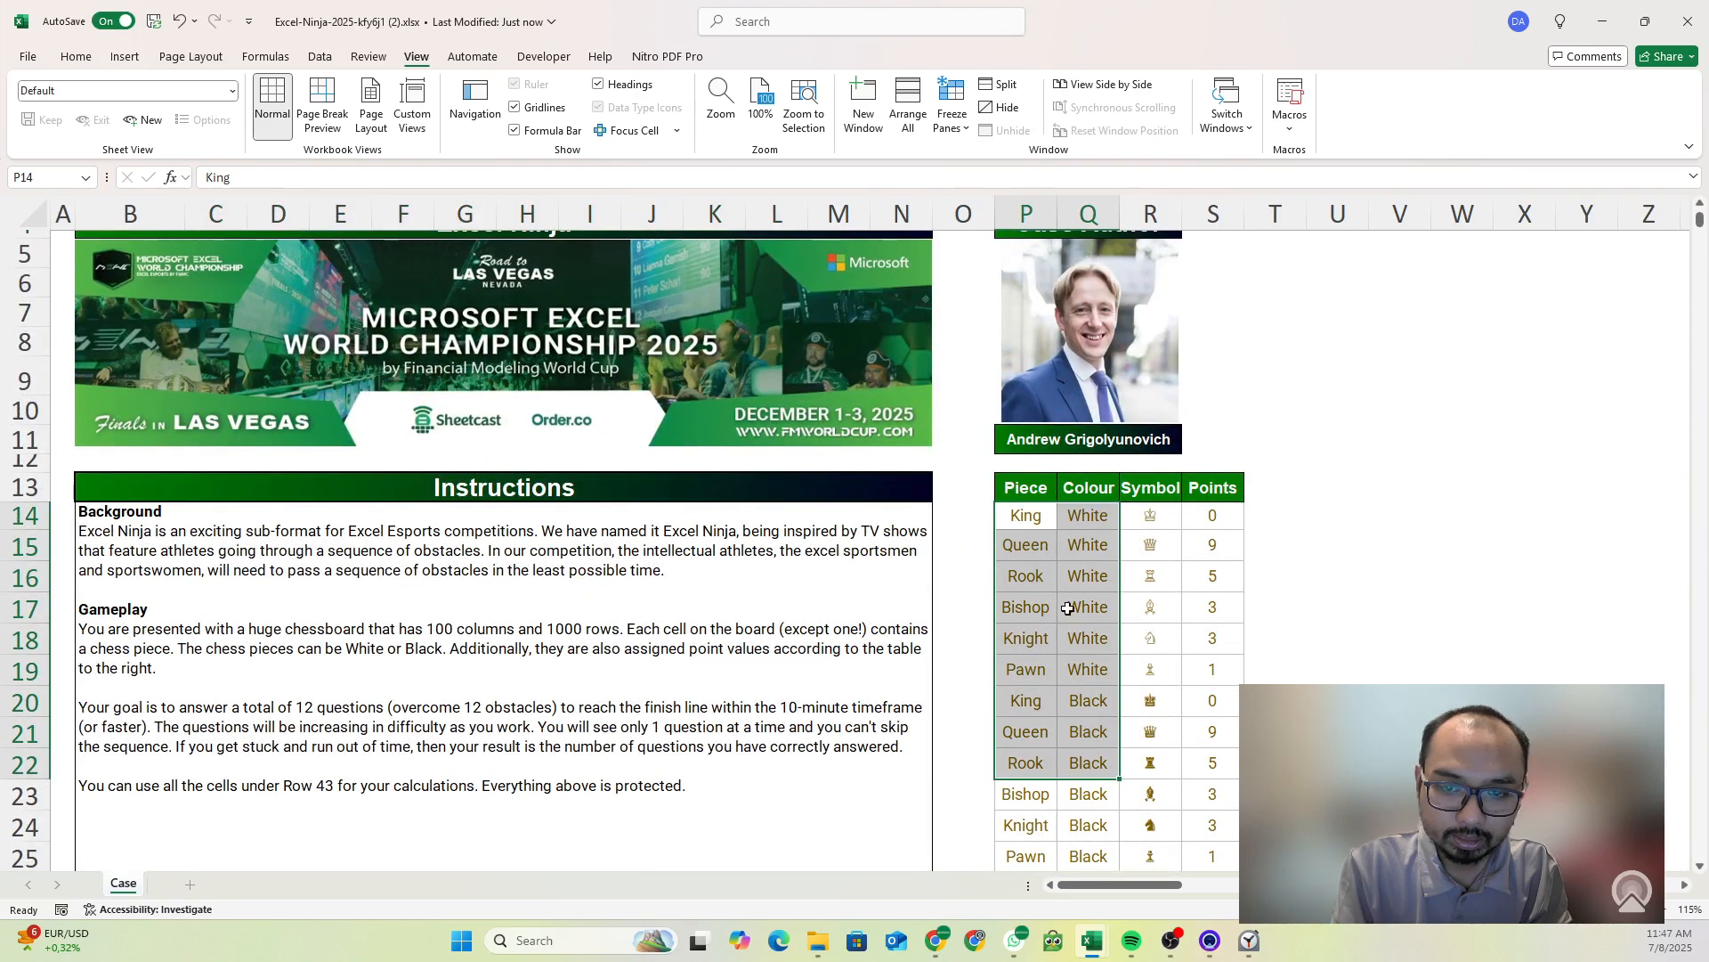
click(1090, 535)
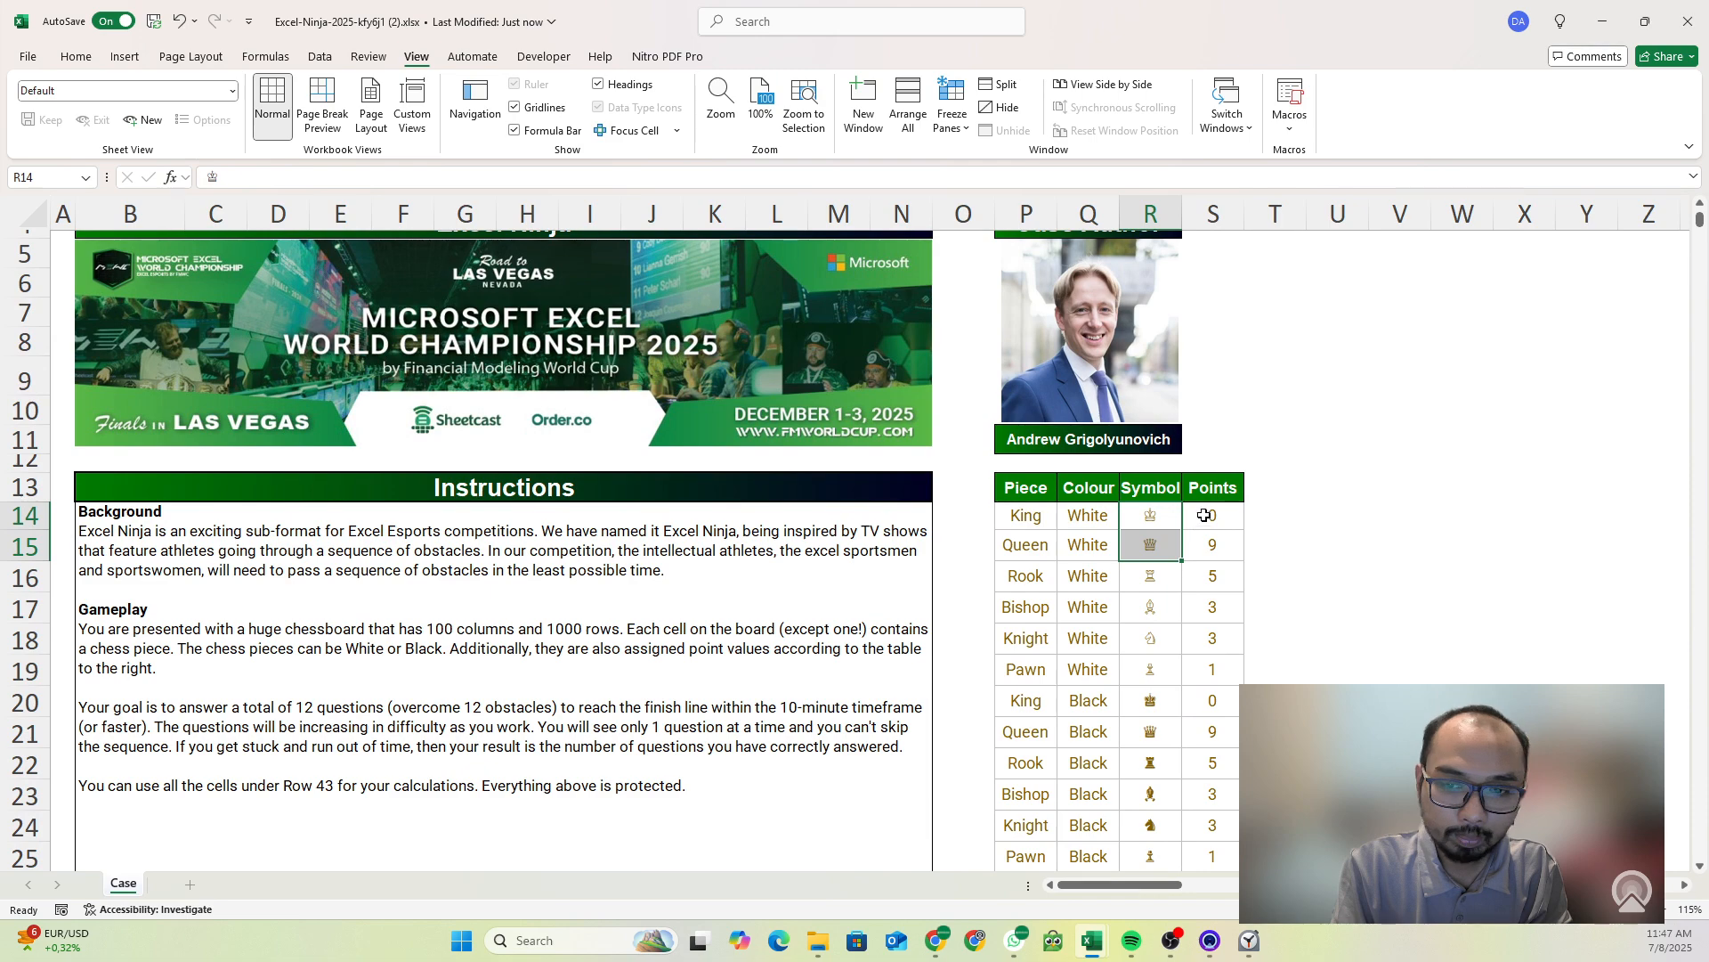
drag(1212, 515, 1213, 576)
scroll(783, 614, down, 3)
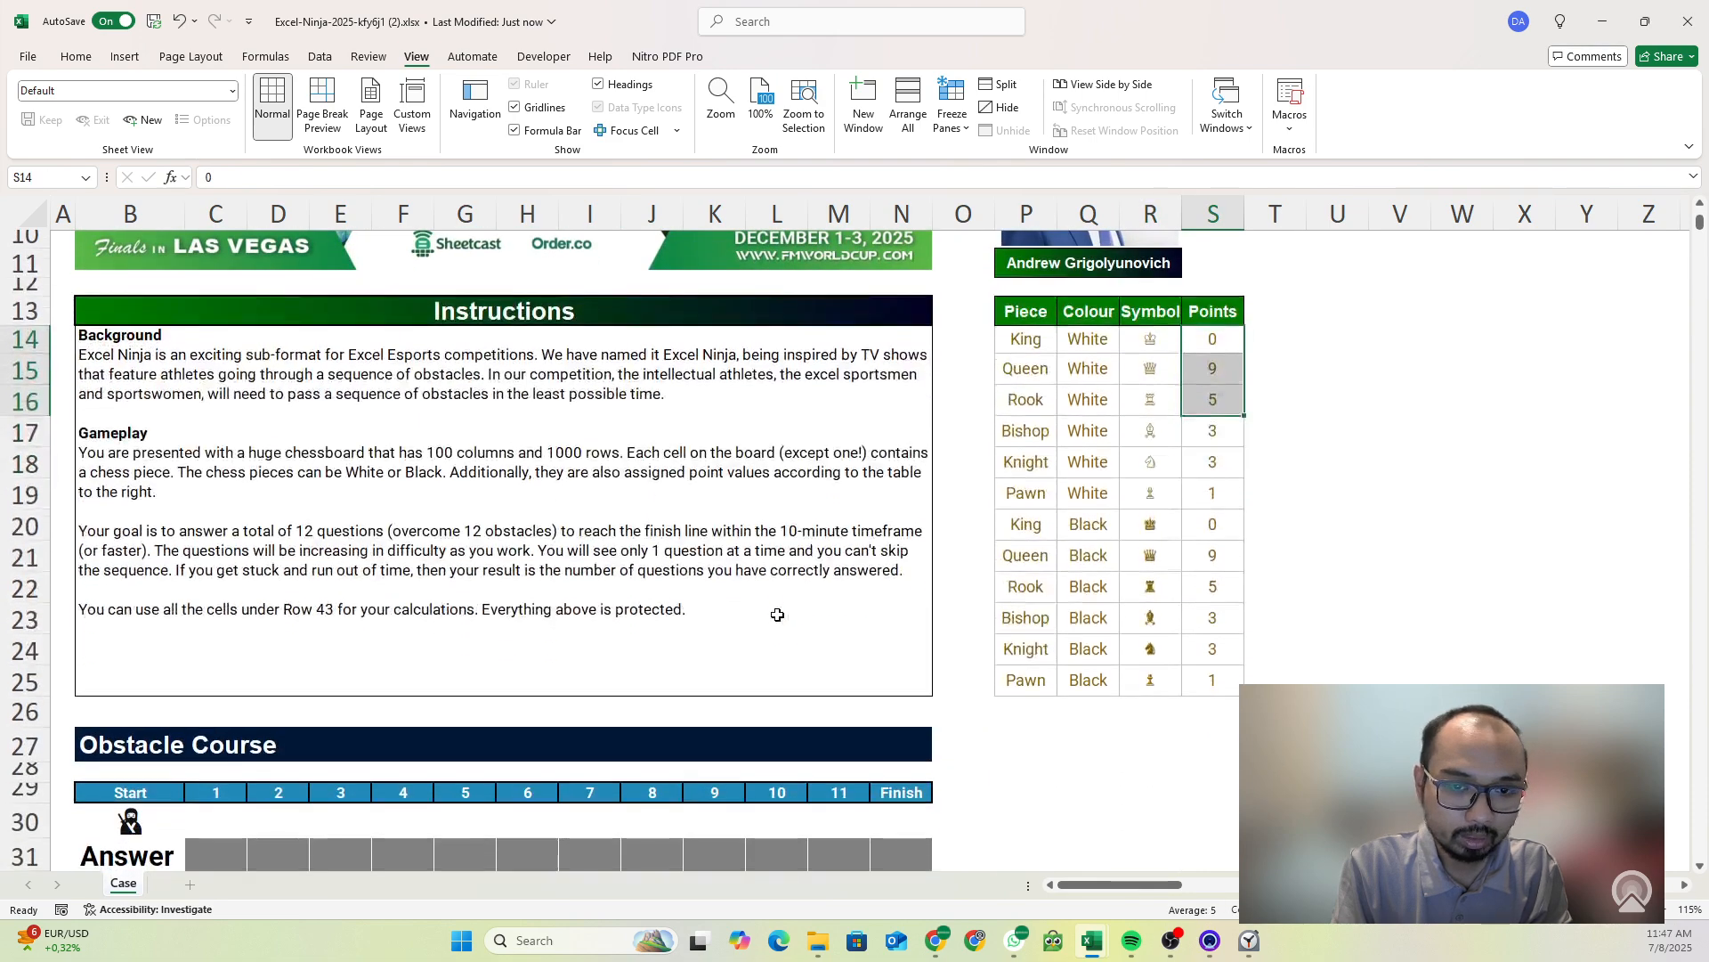
drag(205, 736, 899, 737)
scroll(622, 706, up, 1)
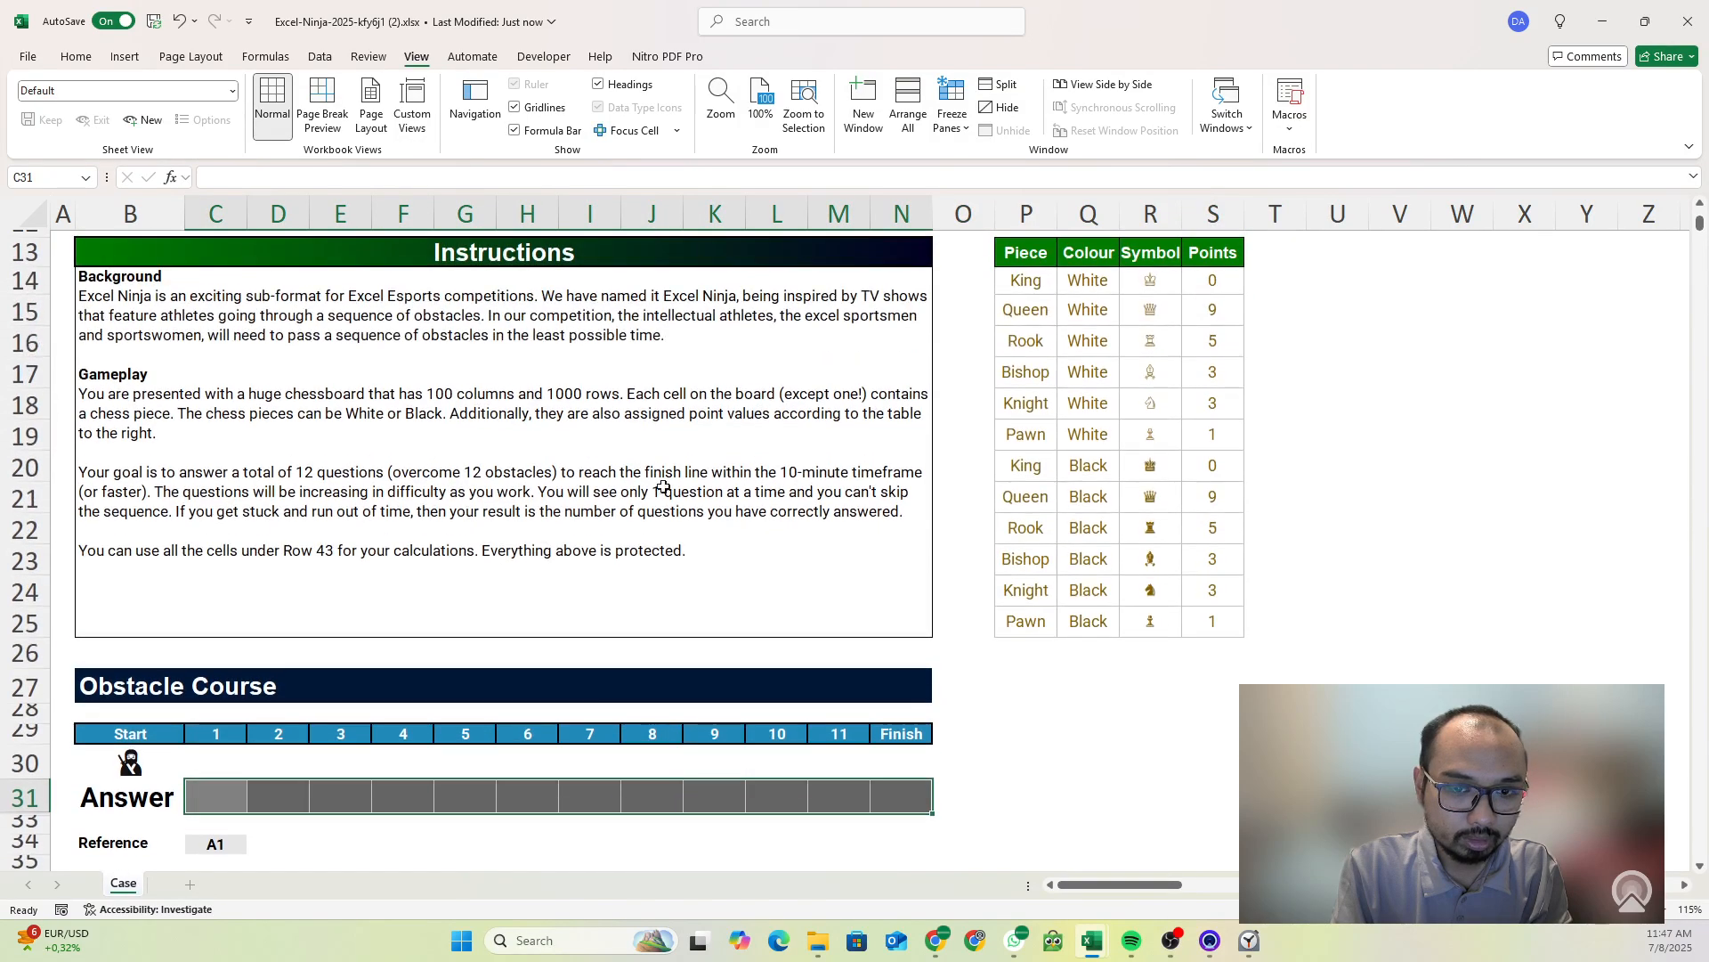
scroll(534, 552, down, 2)
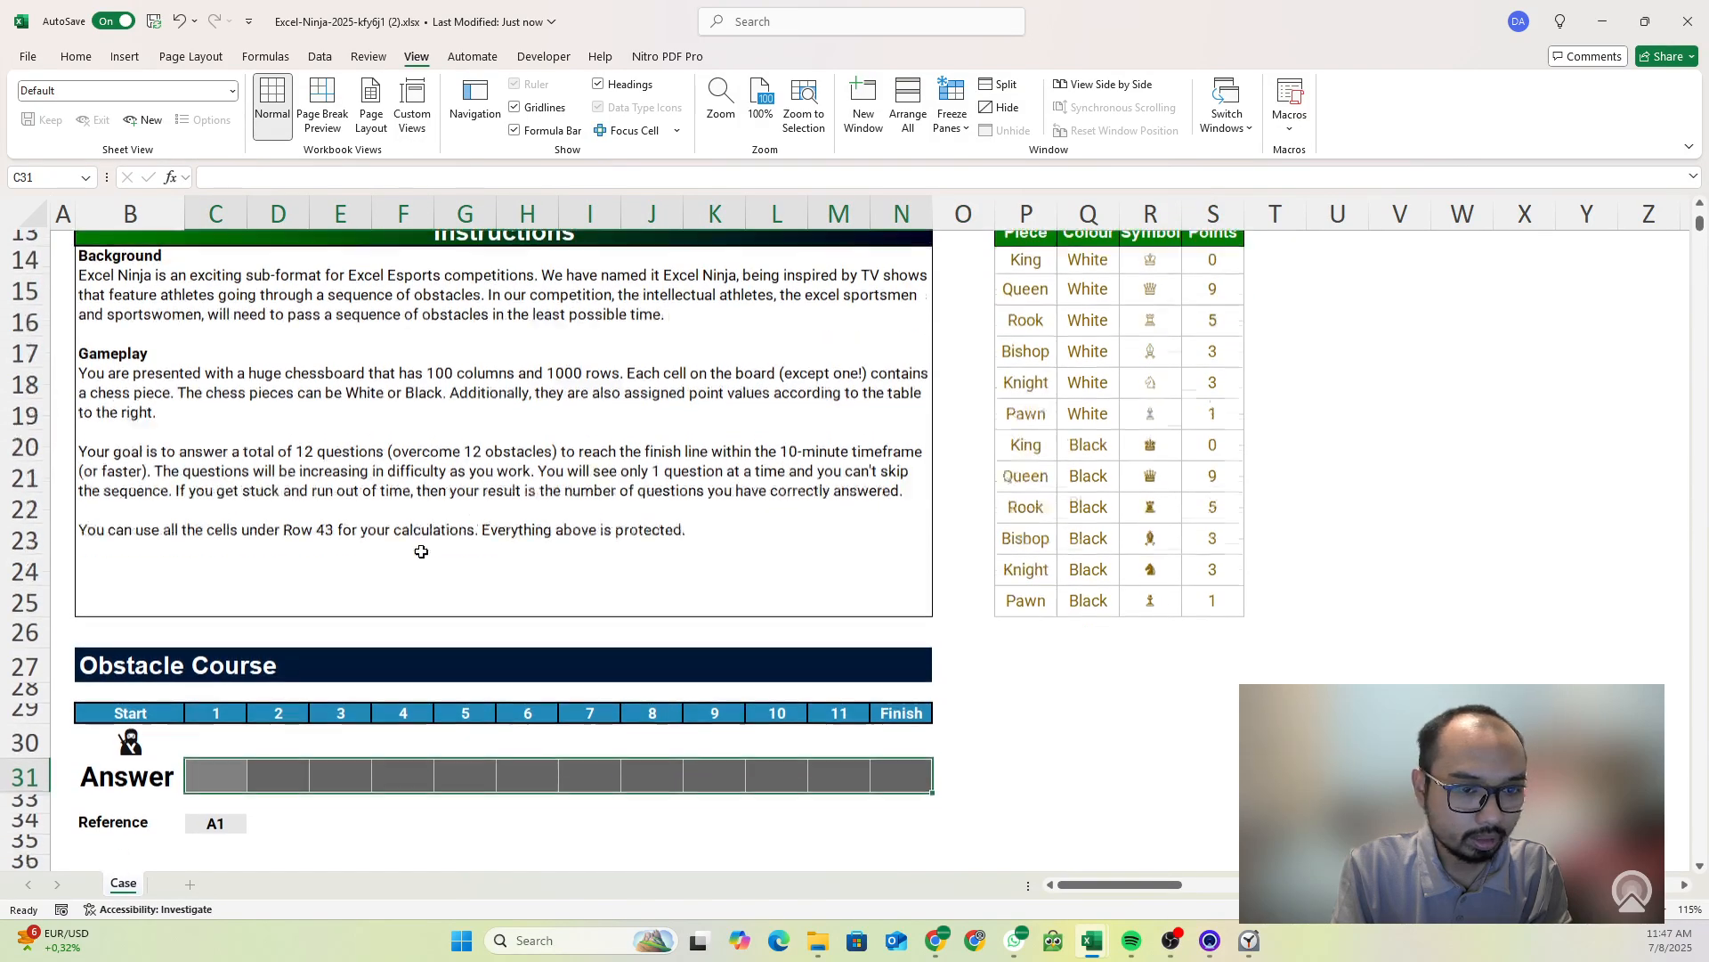
click(224, 687)
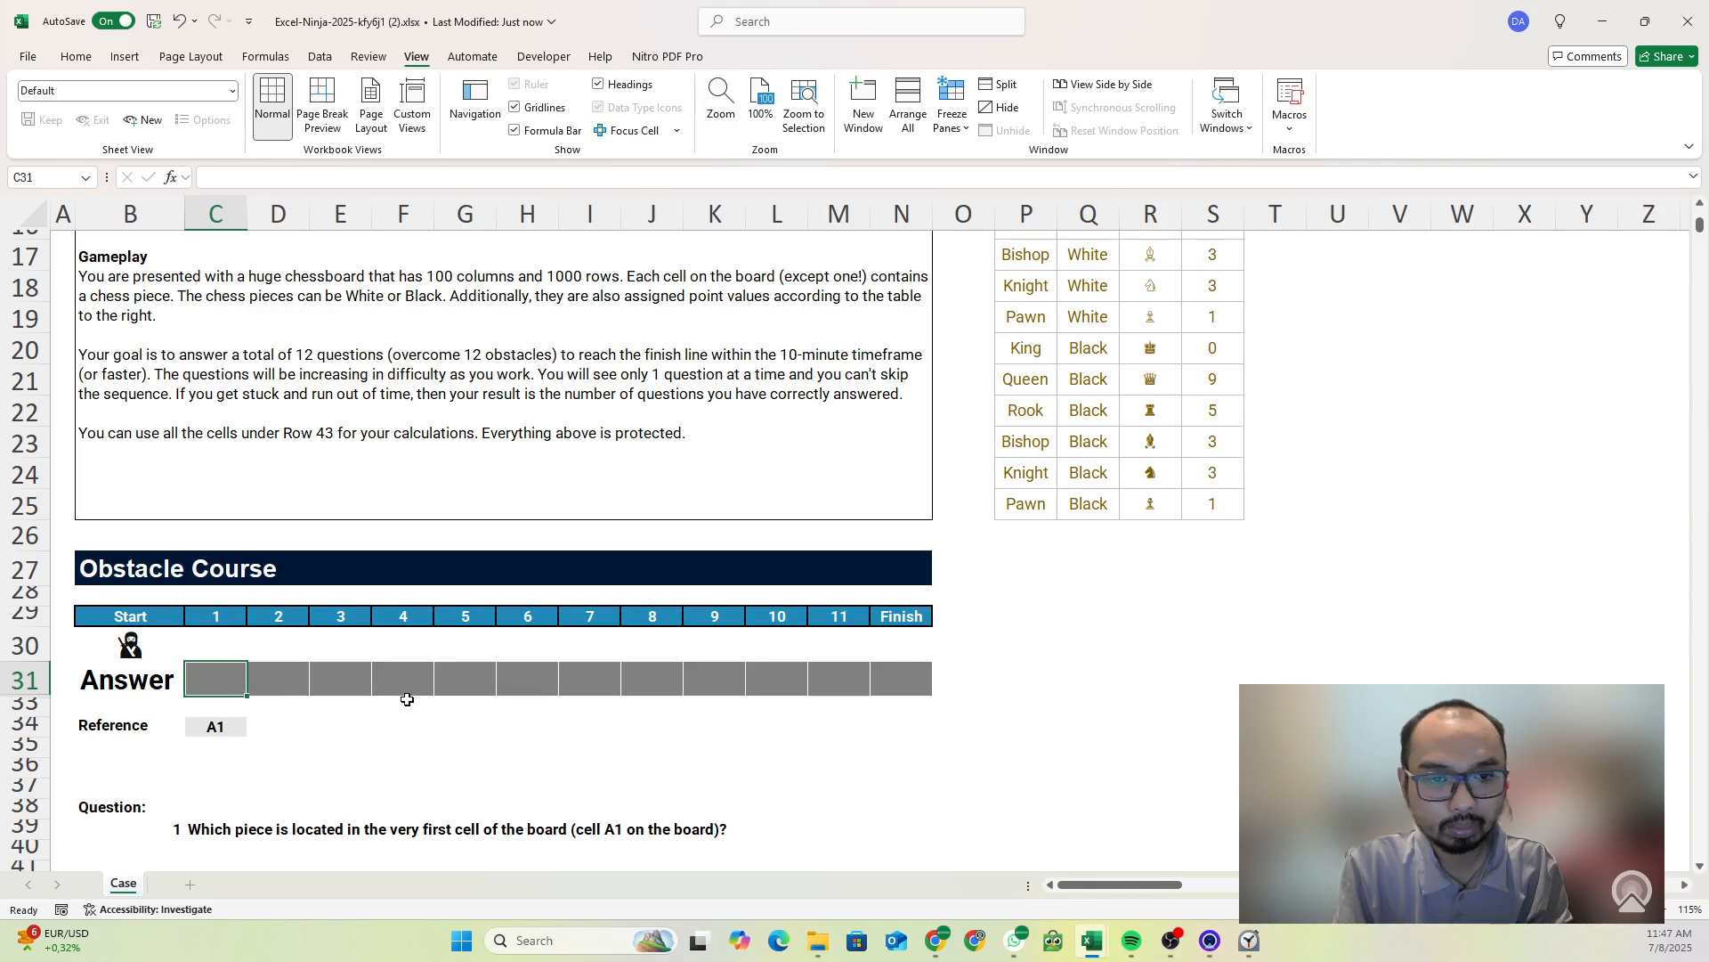
scroll(407, 699, down, 1)
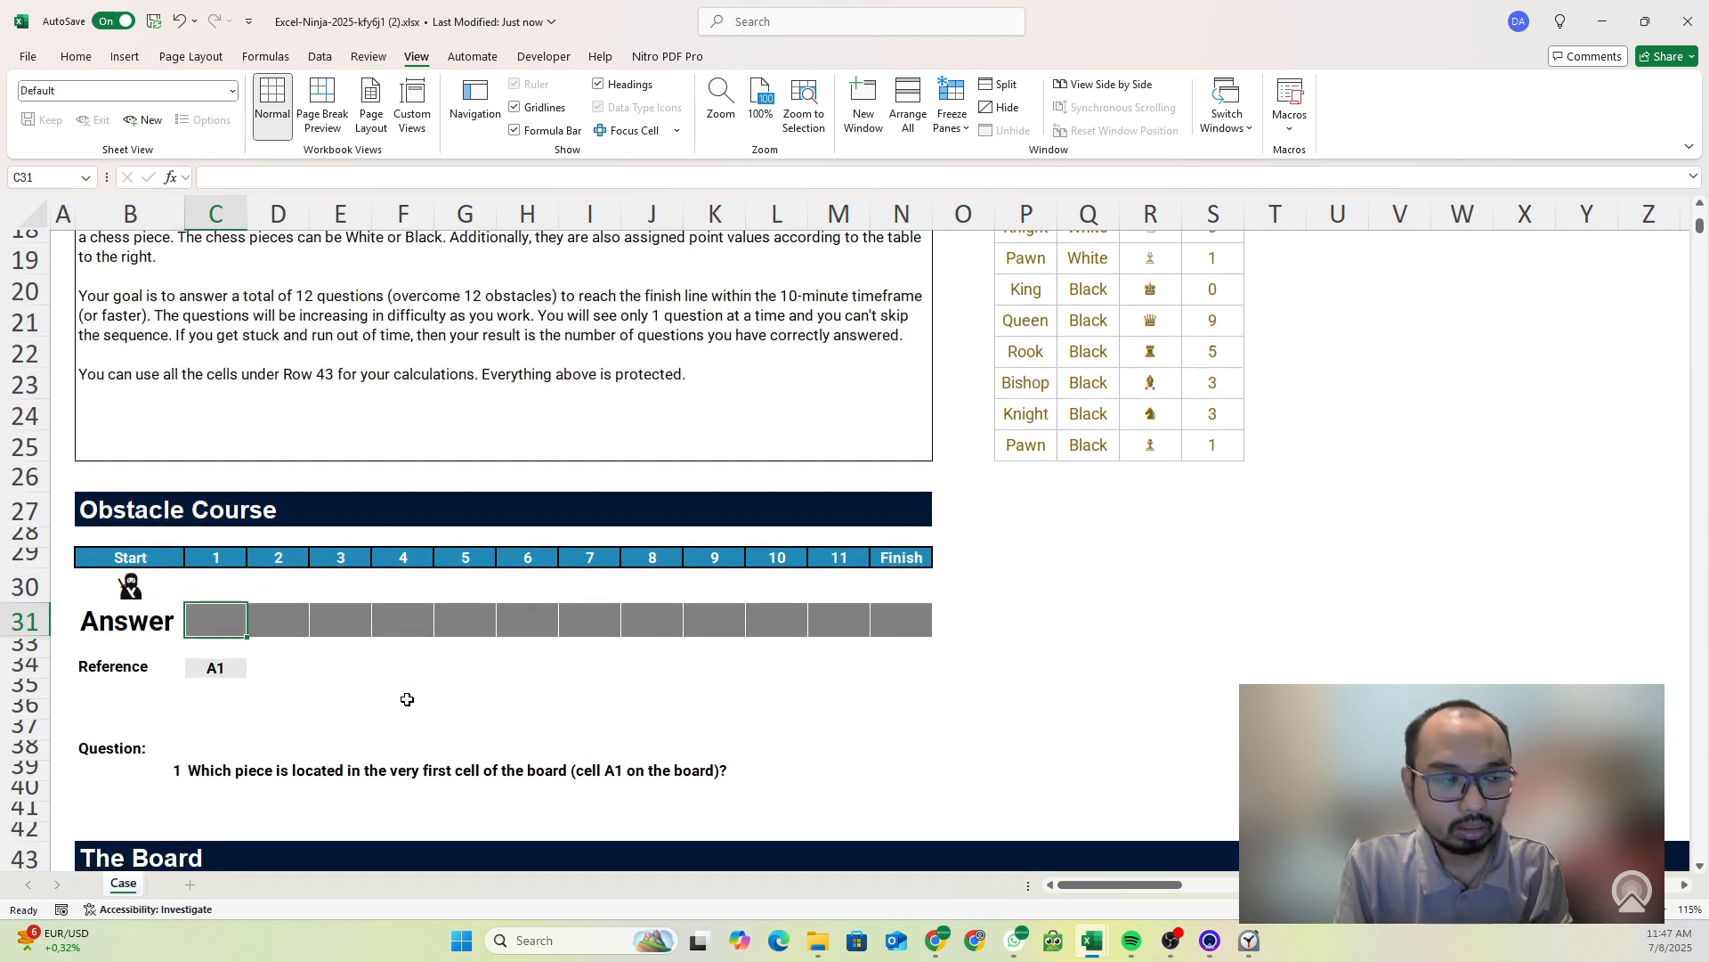
- Switch to the Clock app, reset and start the 10 min timer, and return to the Excel workbook
click(1249, 940)
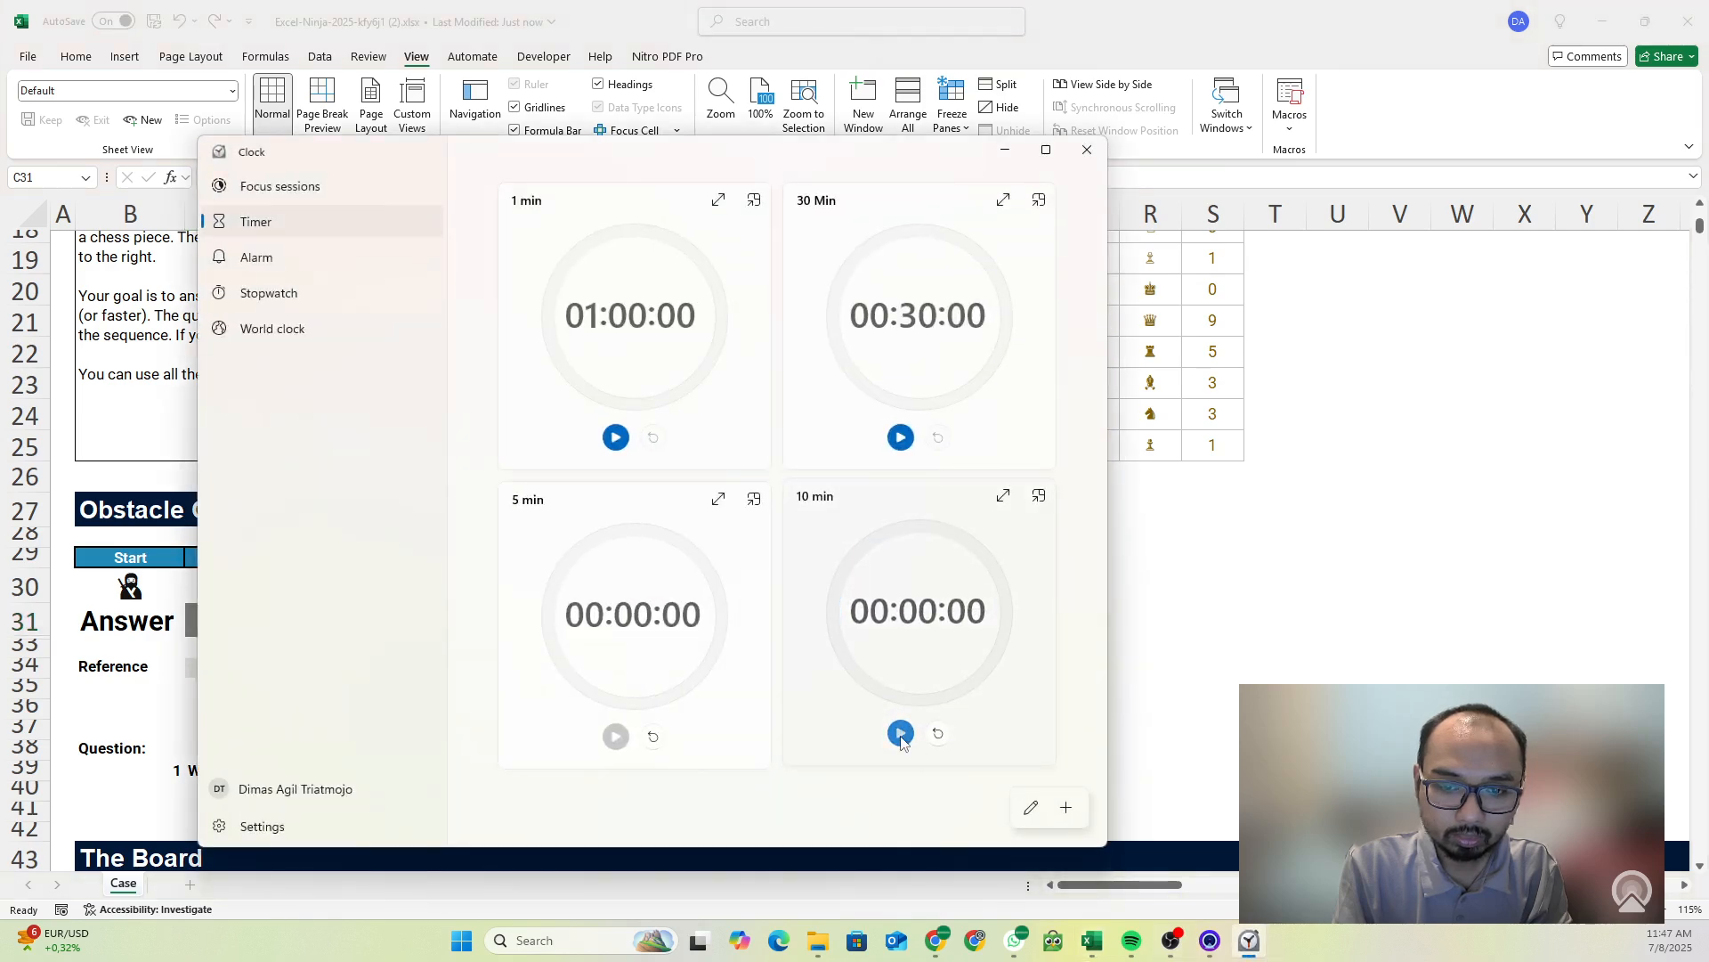
click(937, 733)
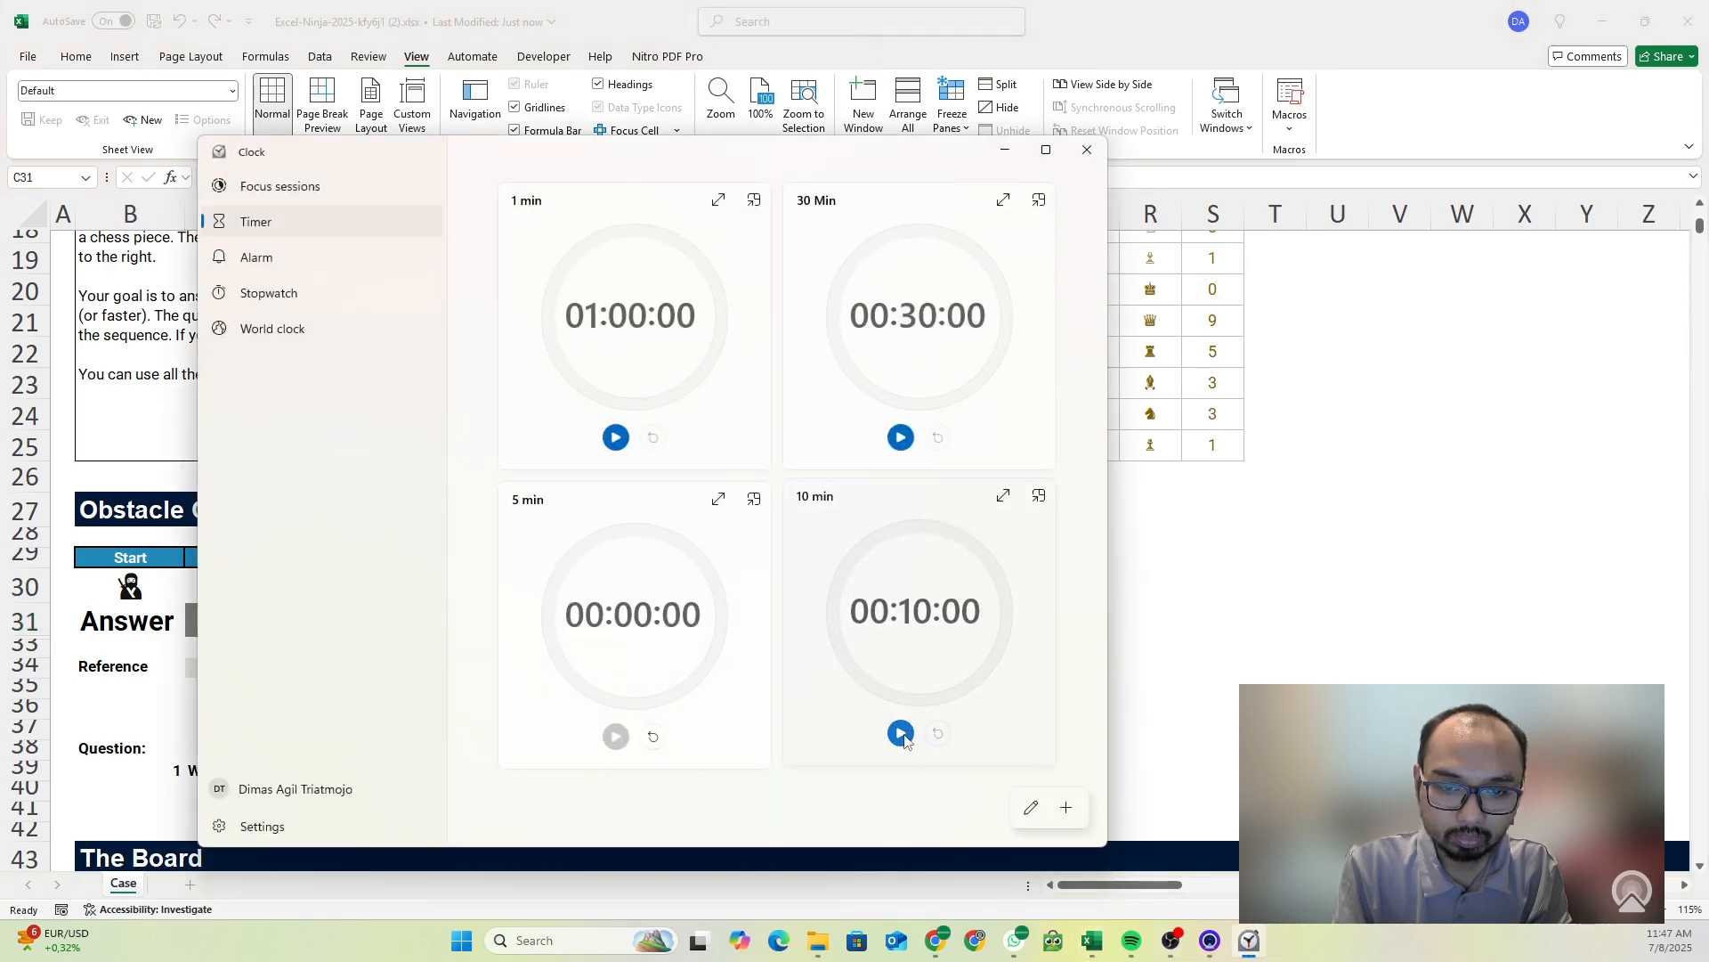
click(901, 732)
click(1004, 149)
- Begin the first answer in C31 with =INDIRECT(C34), pointing to the reference cell below it
click(242, 646)
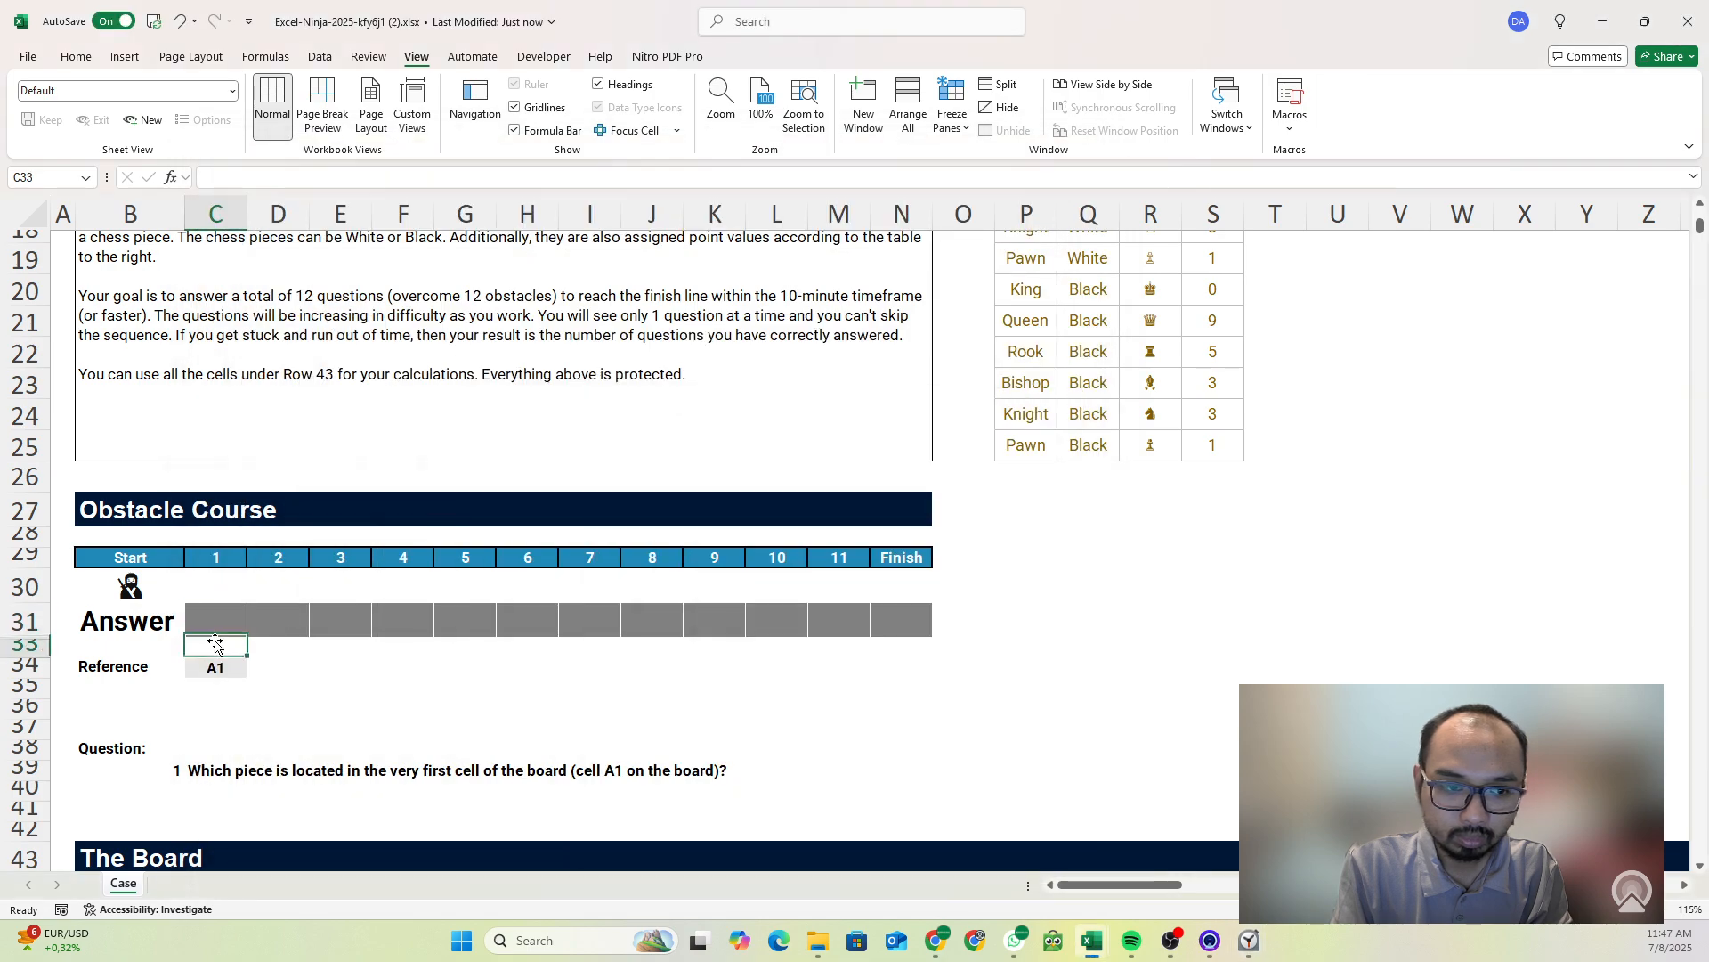
scroll(255, 675, down, 2)
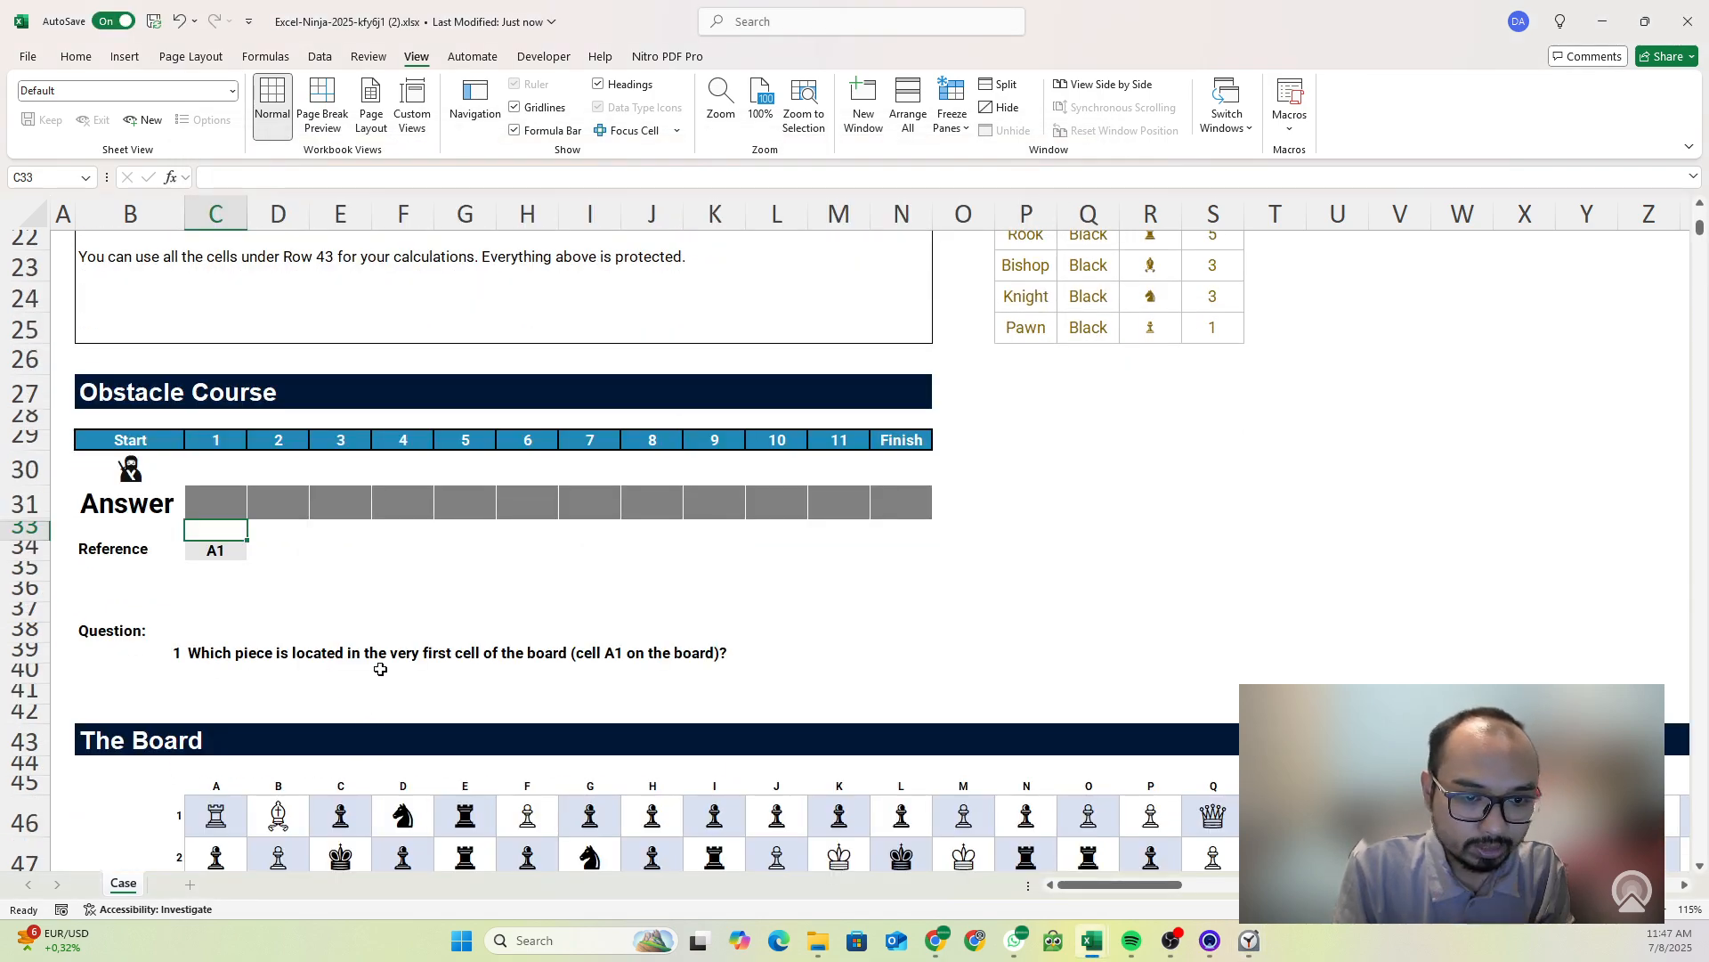
click(236, 515)
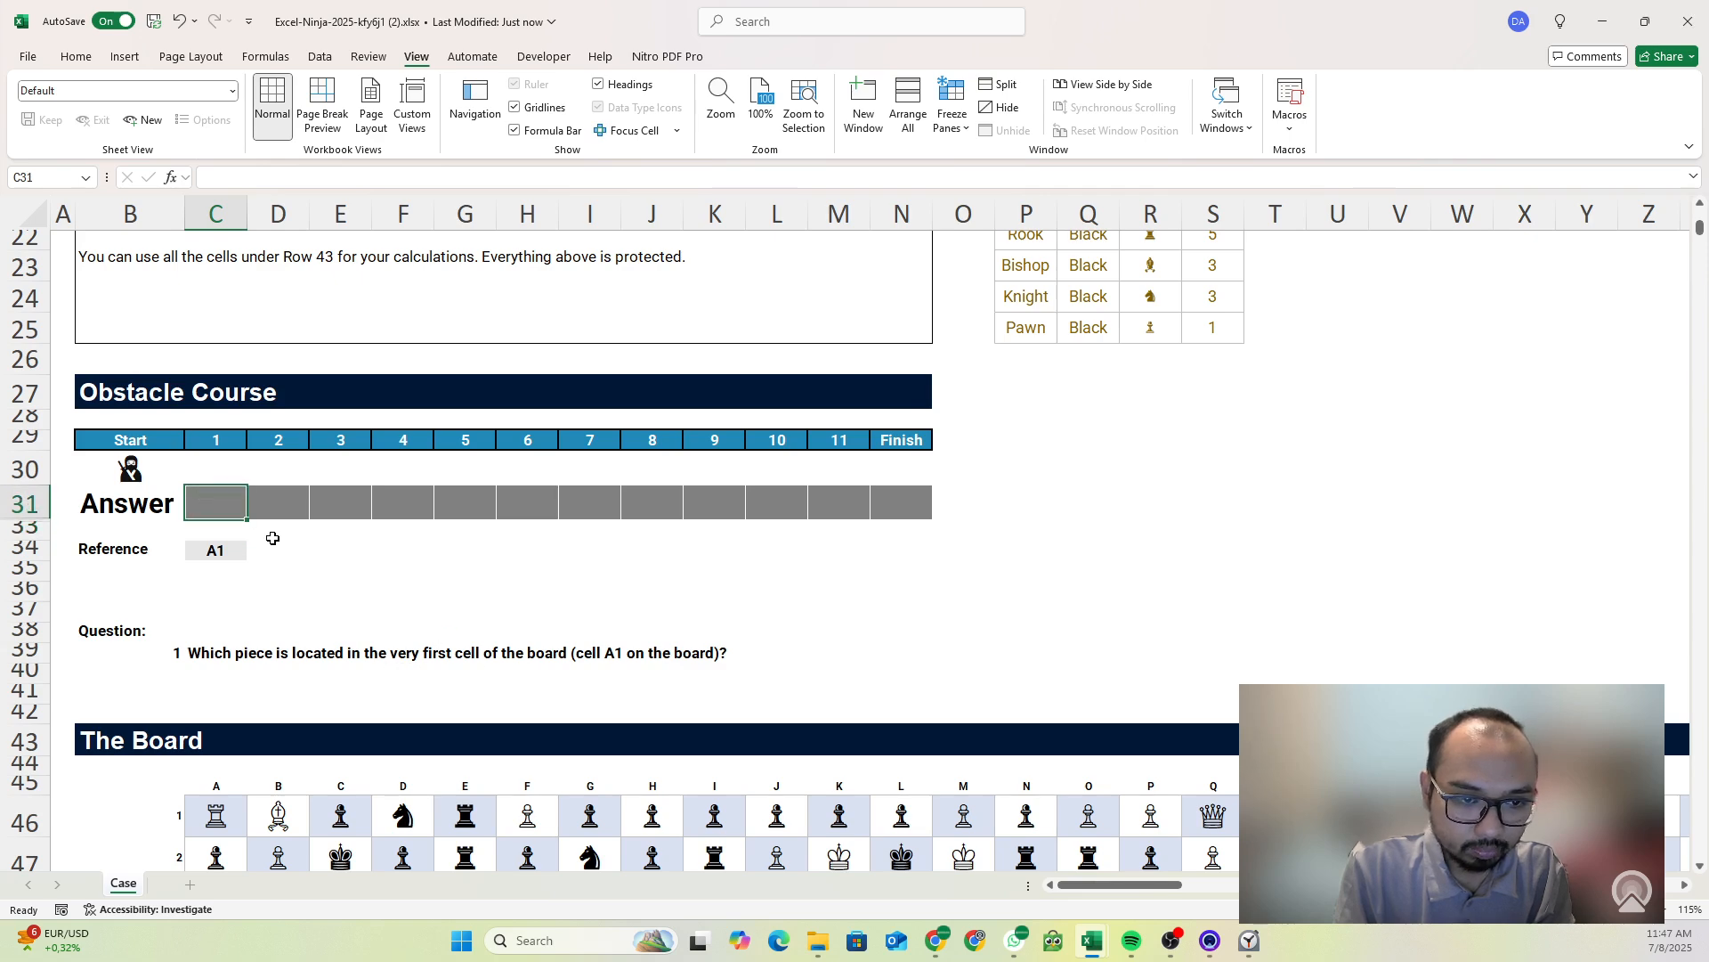
text(=in)
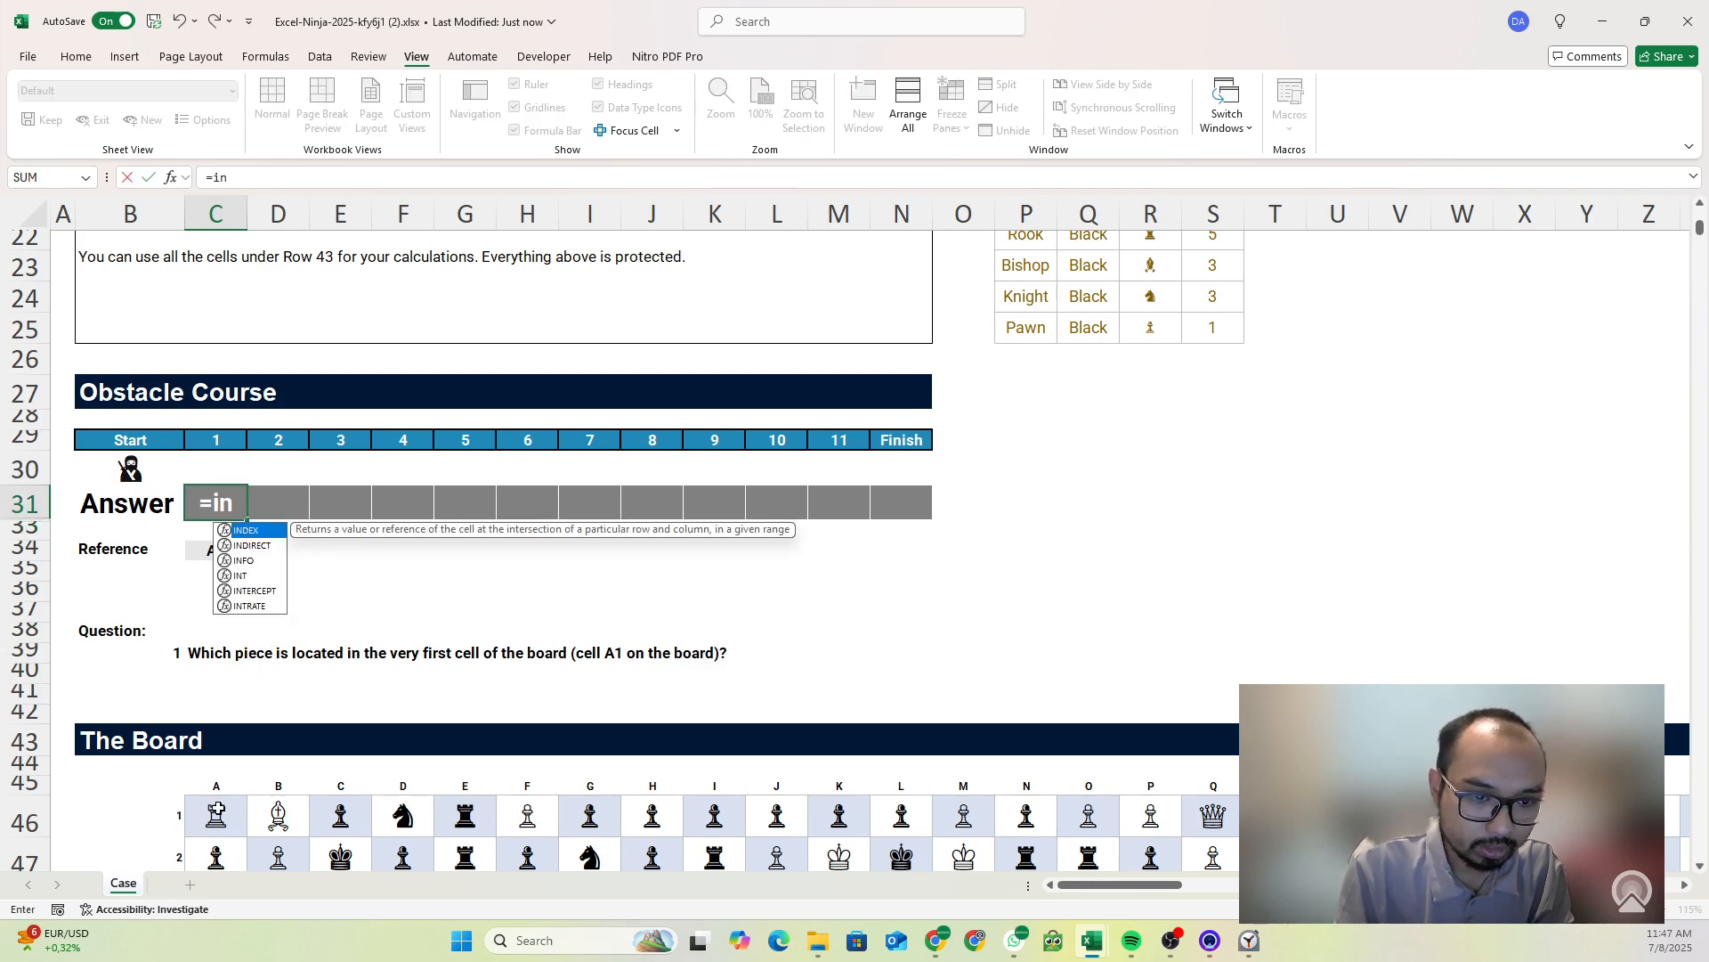
key(Down)
key(Tab)
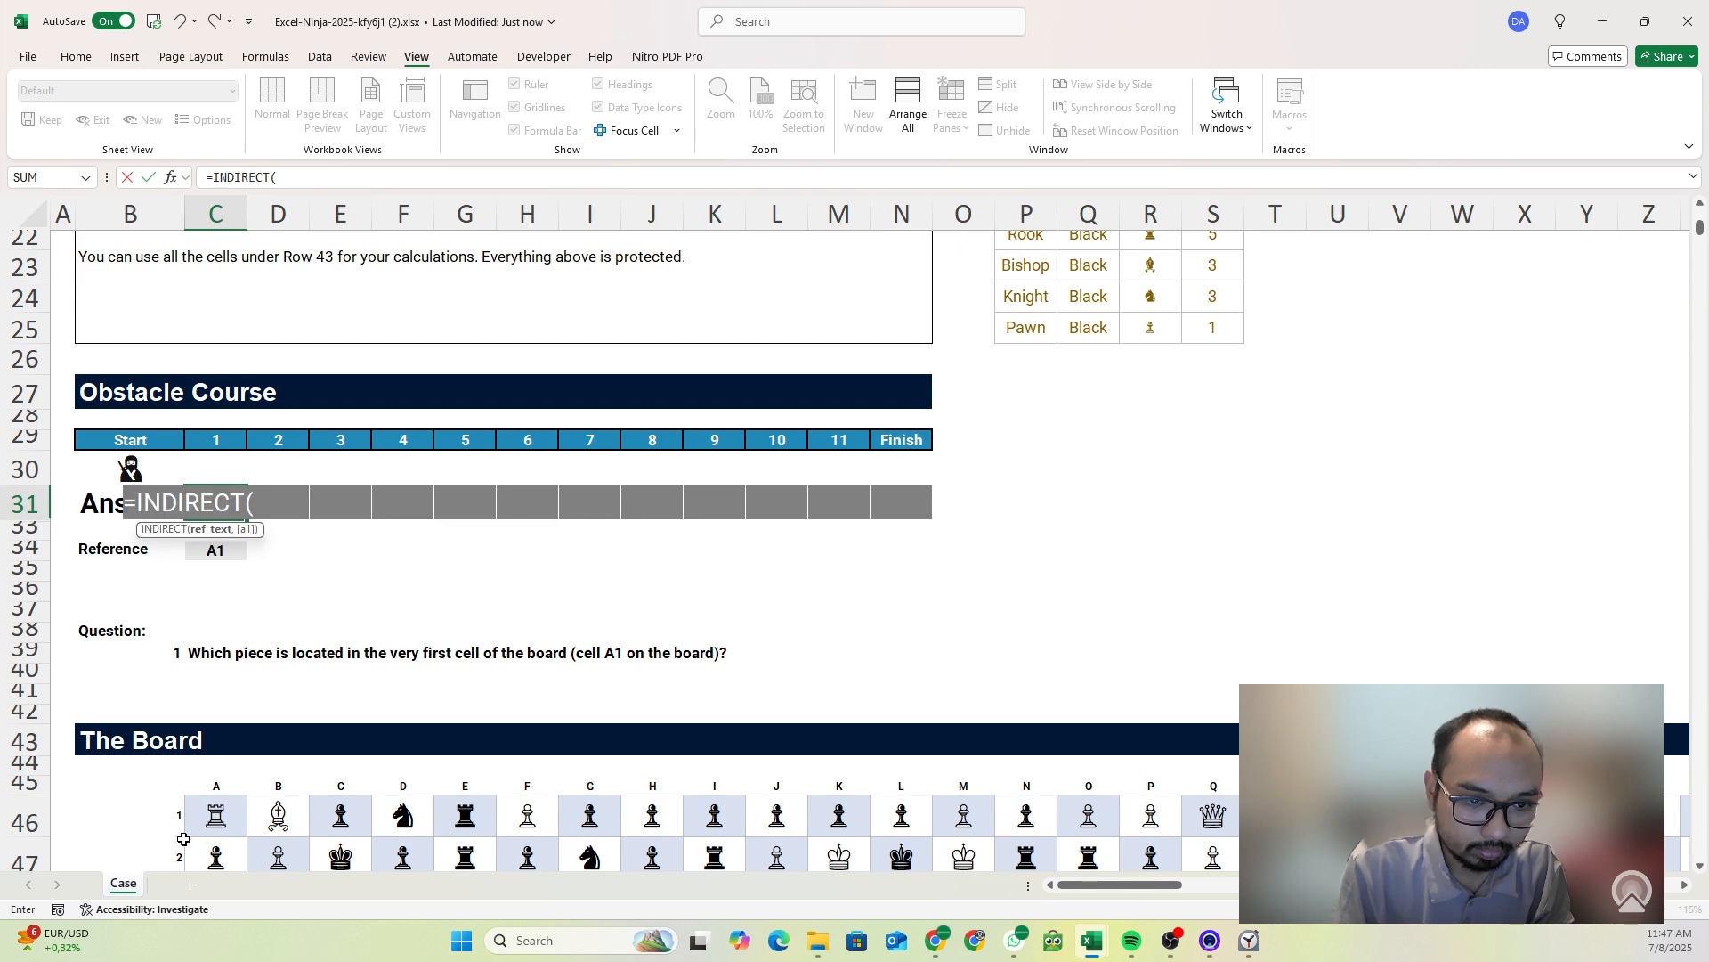
click(216, 549)
text())
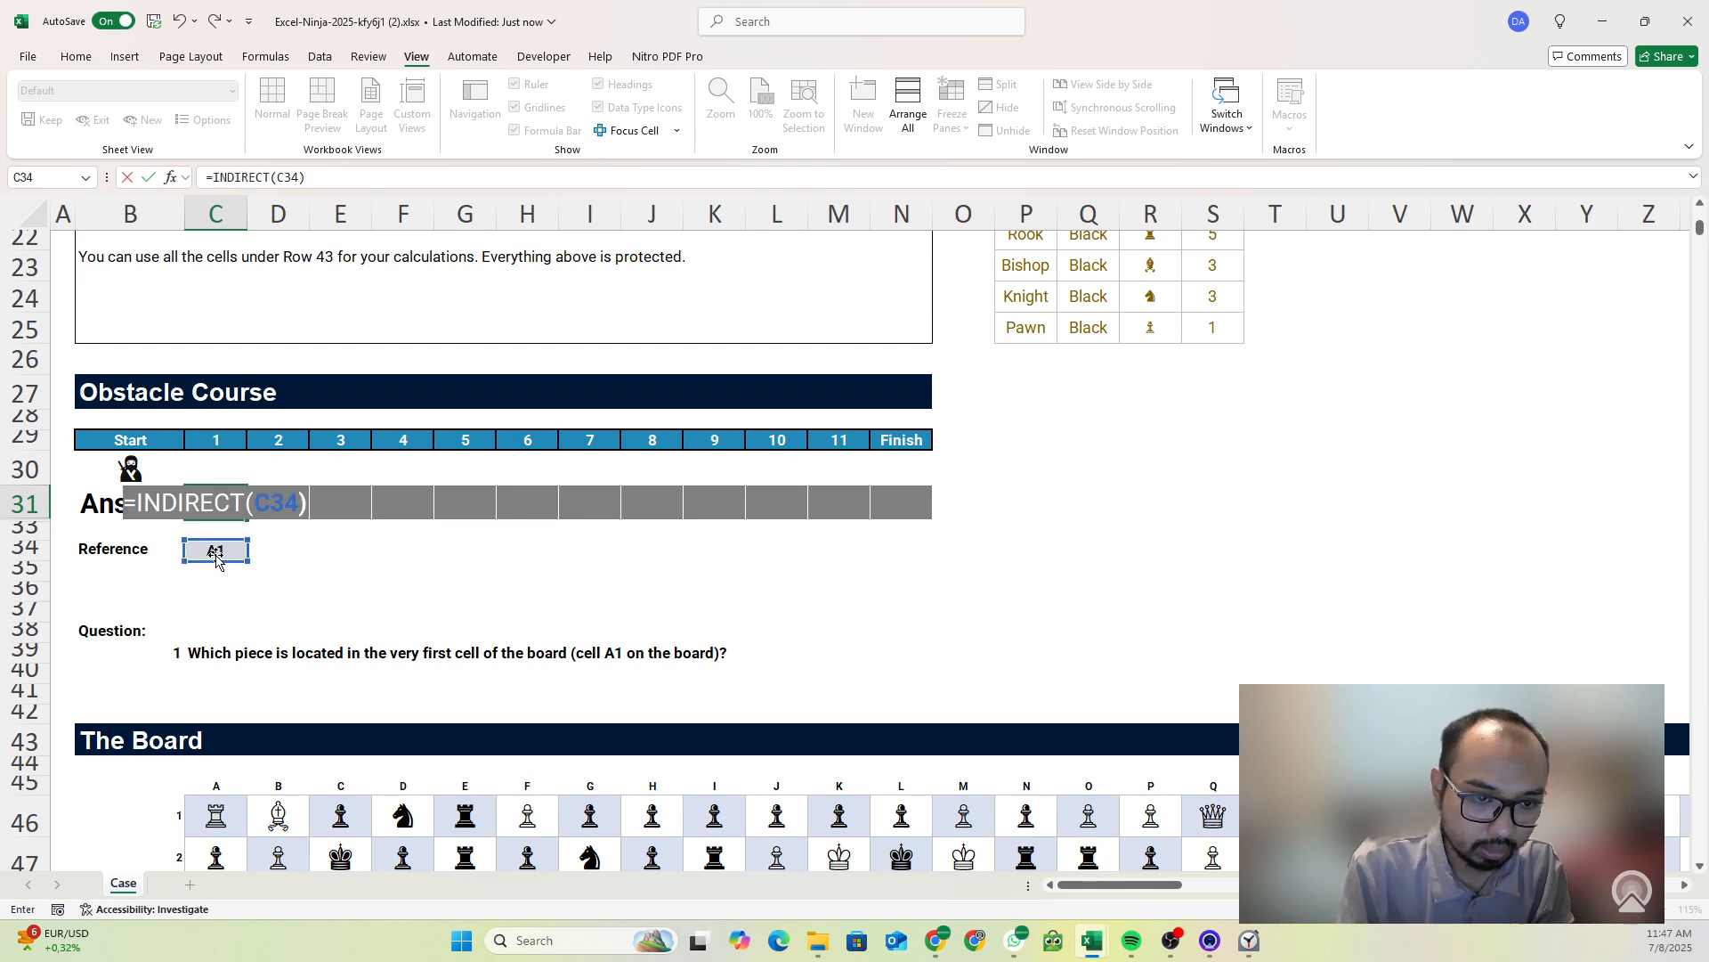
- Wrap the INDIRECT in OFFSET with 45 rows, 2 columns, height 1 and width 1, and commit the C31 answer
click(213, 178)
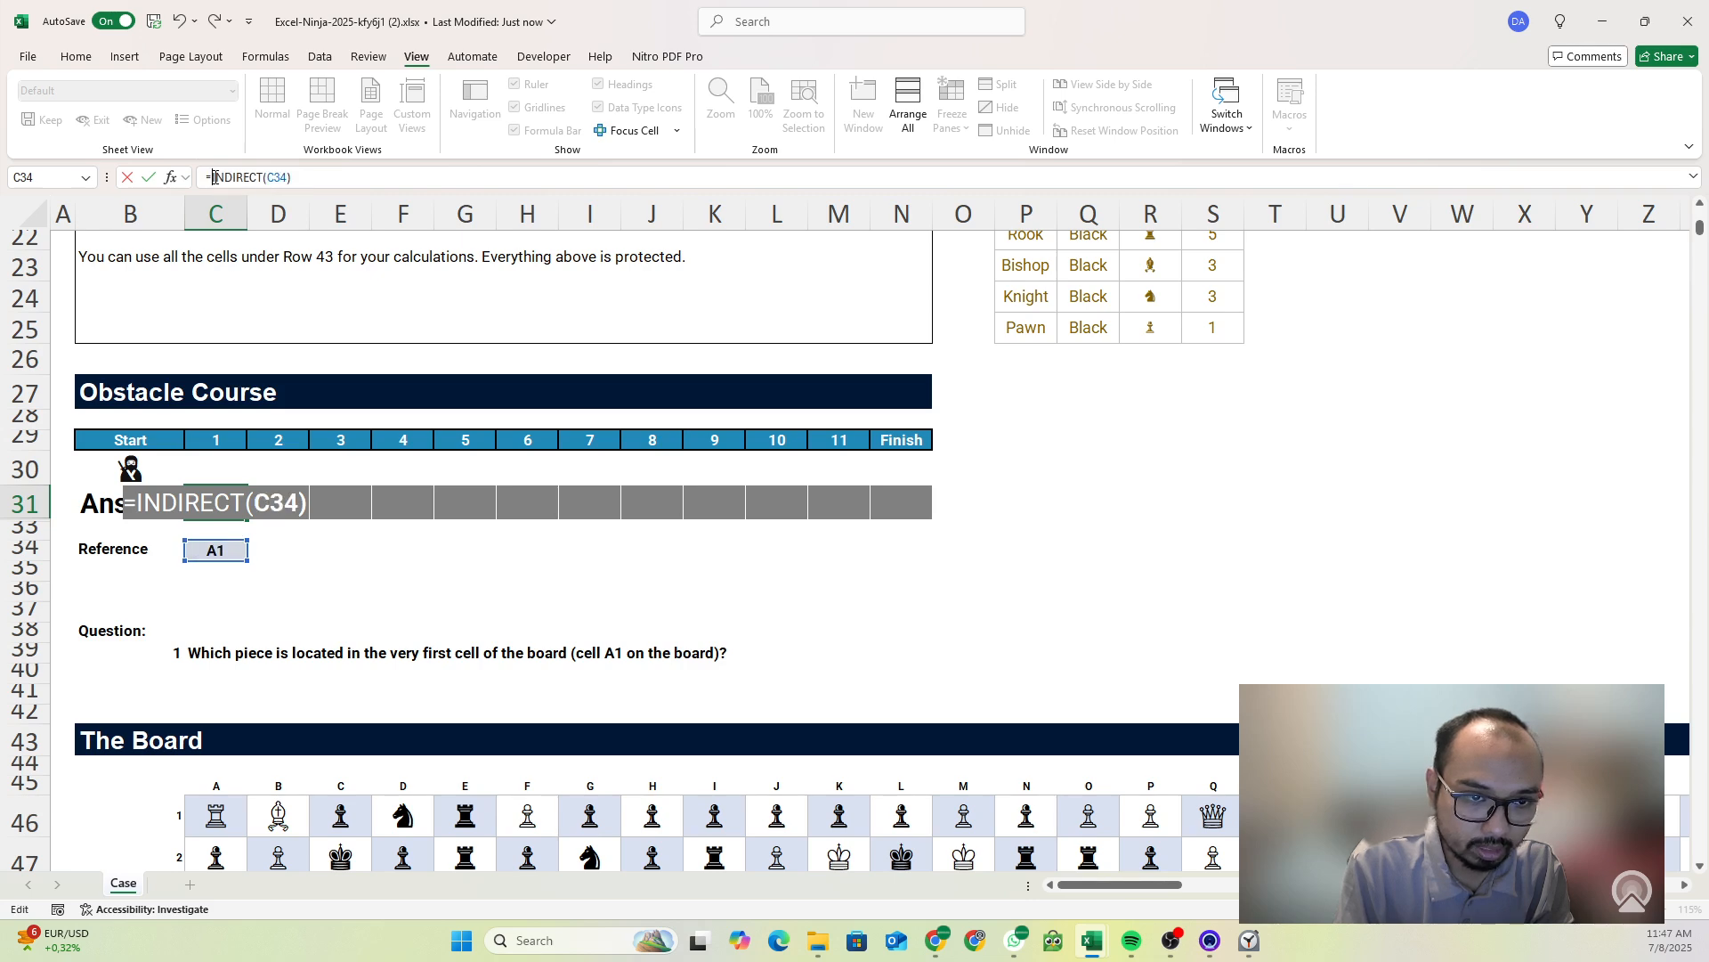
text(offs)
key(Tab)
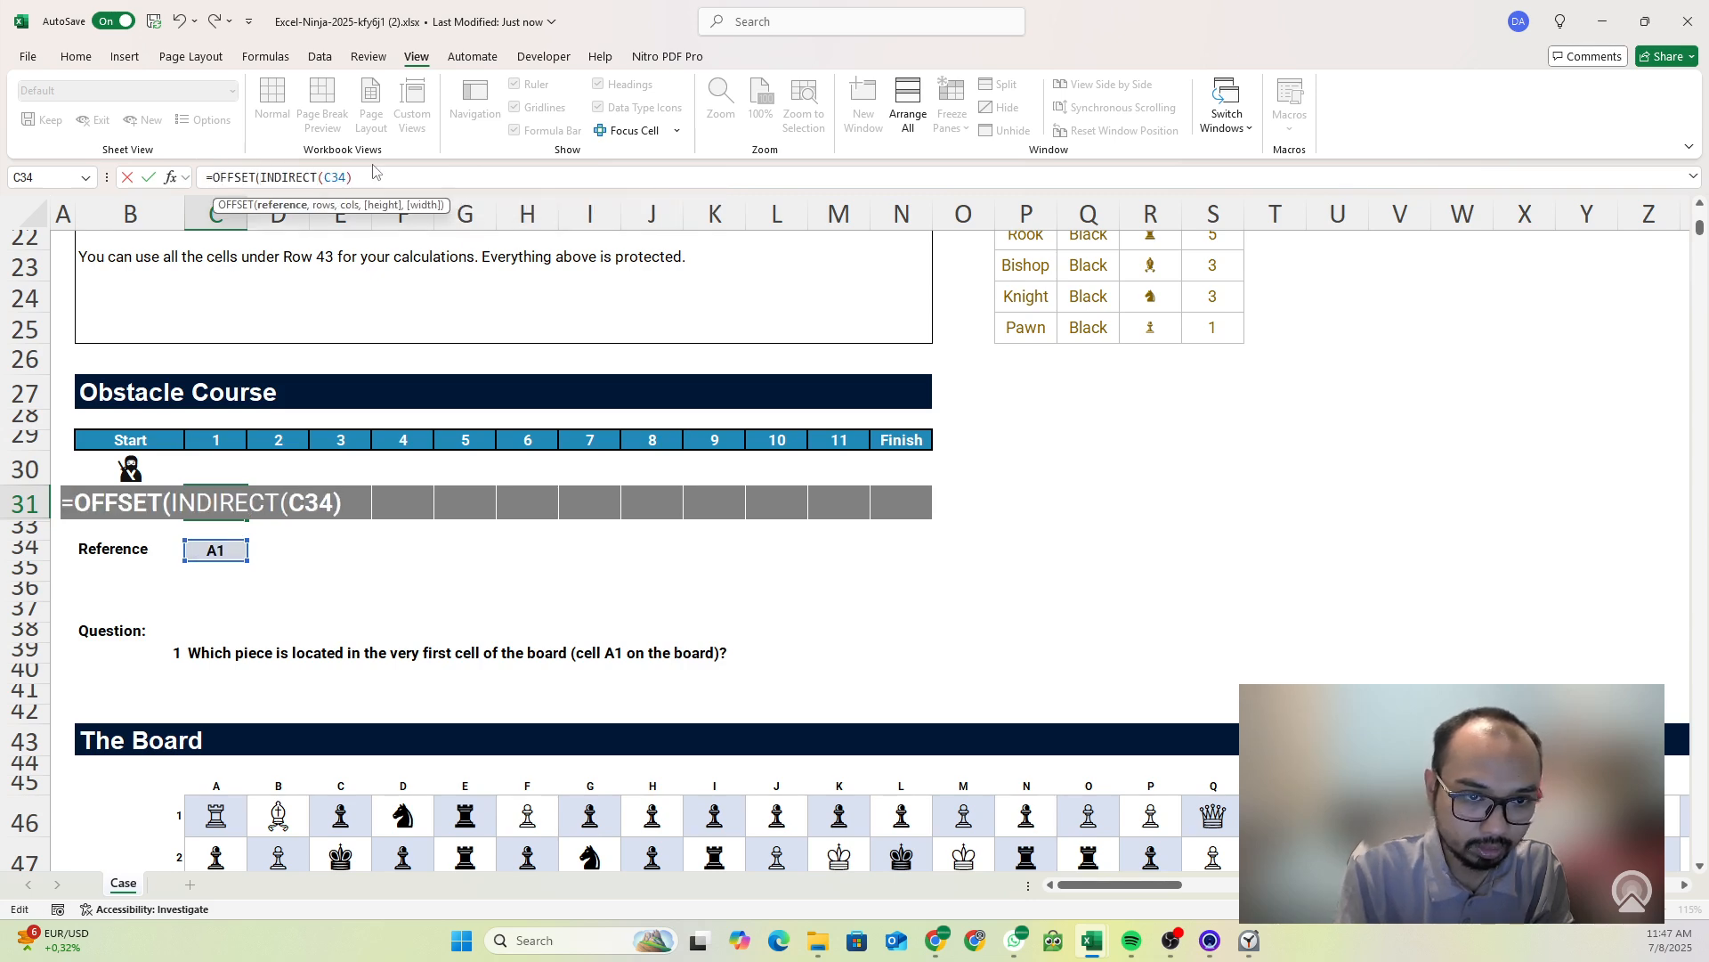
text(,)
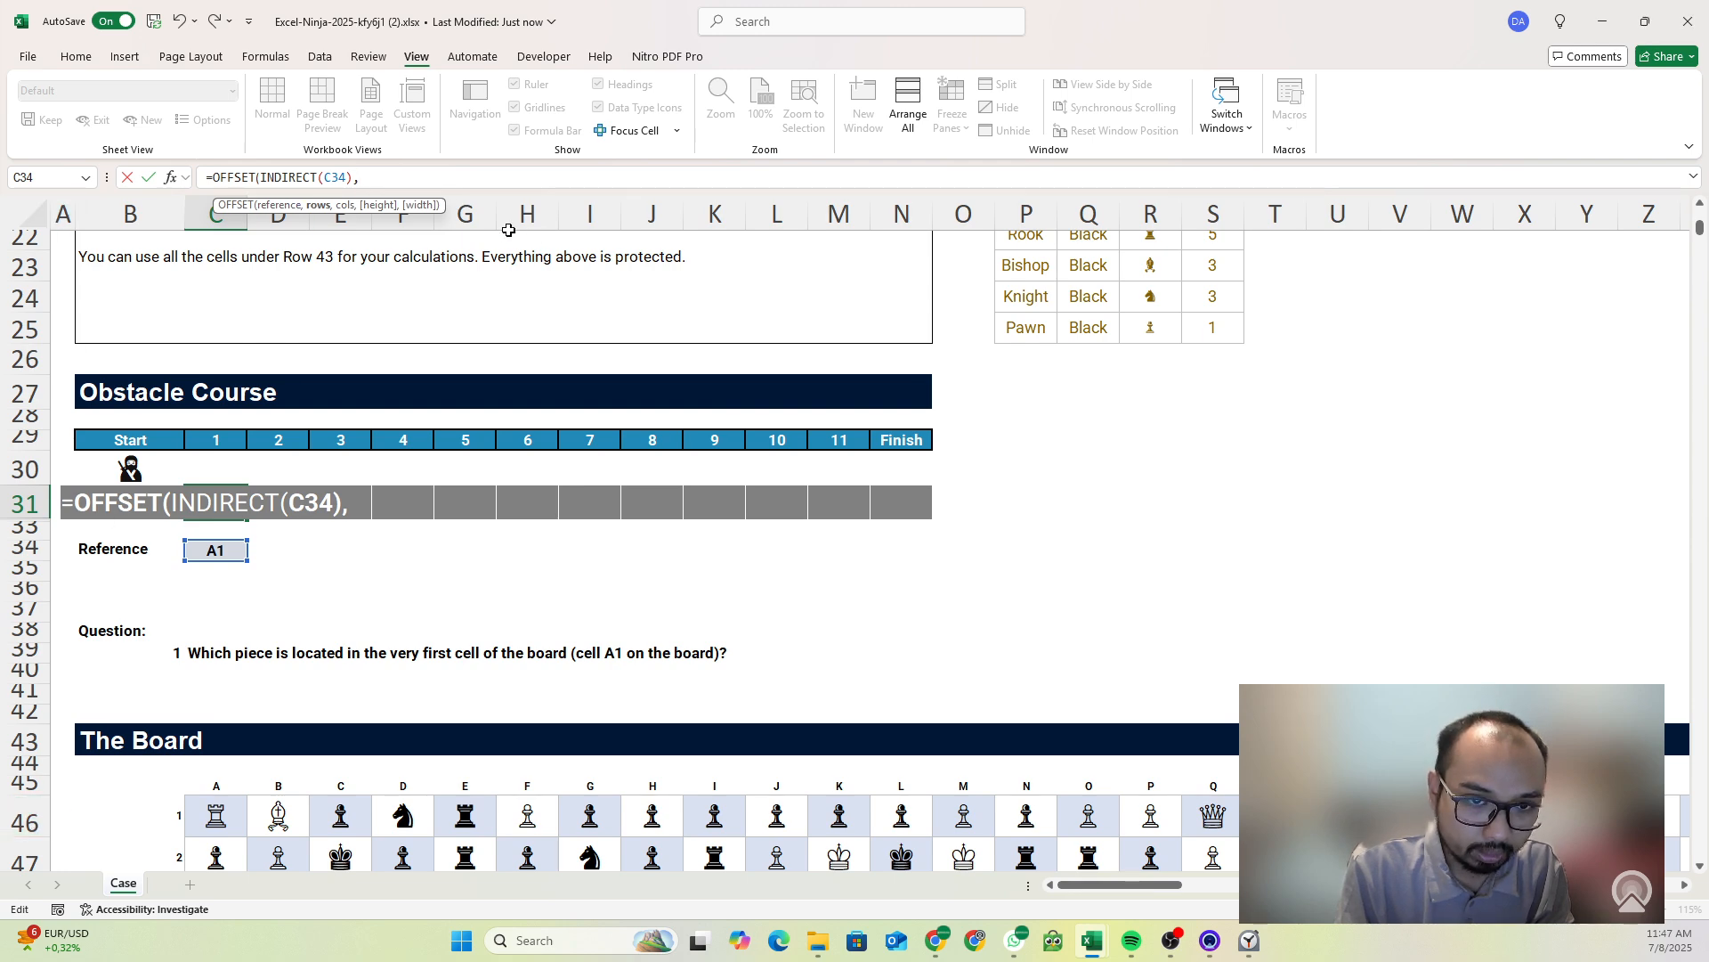
text(45)
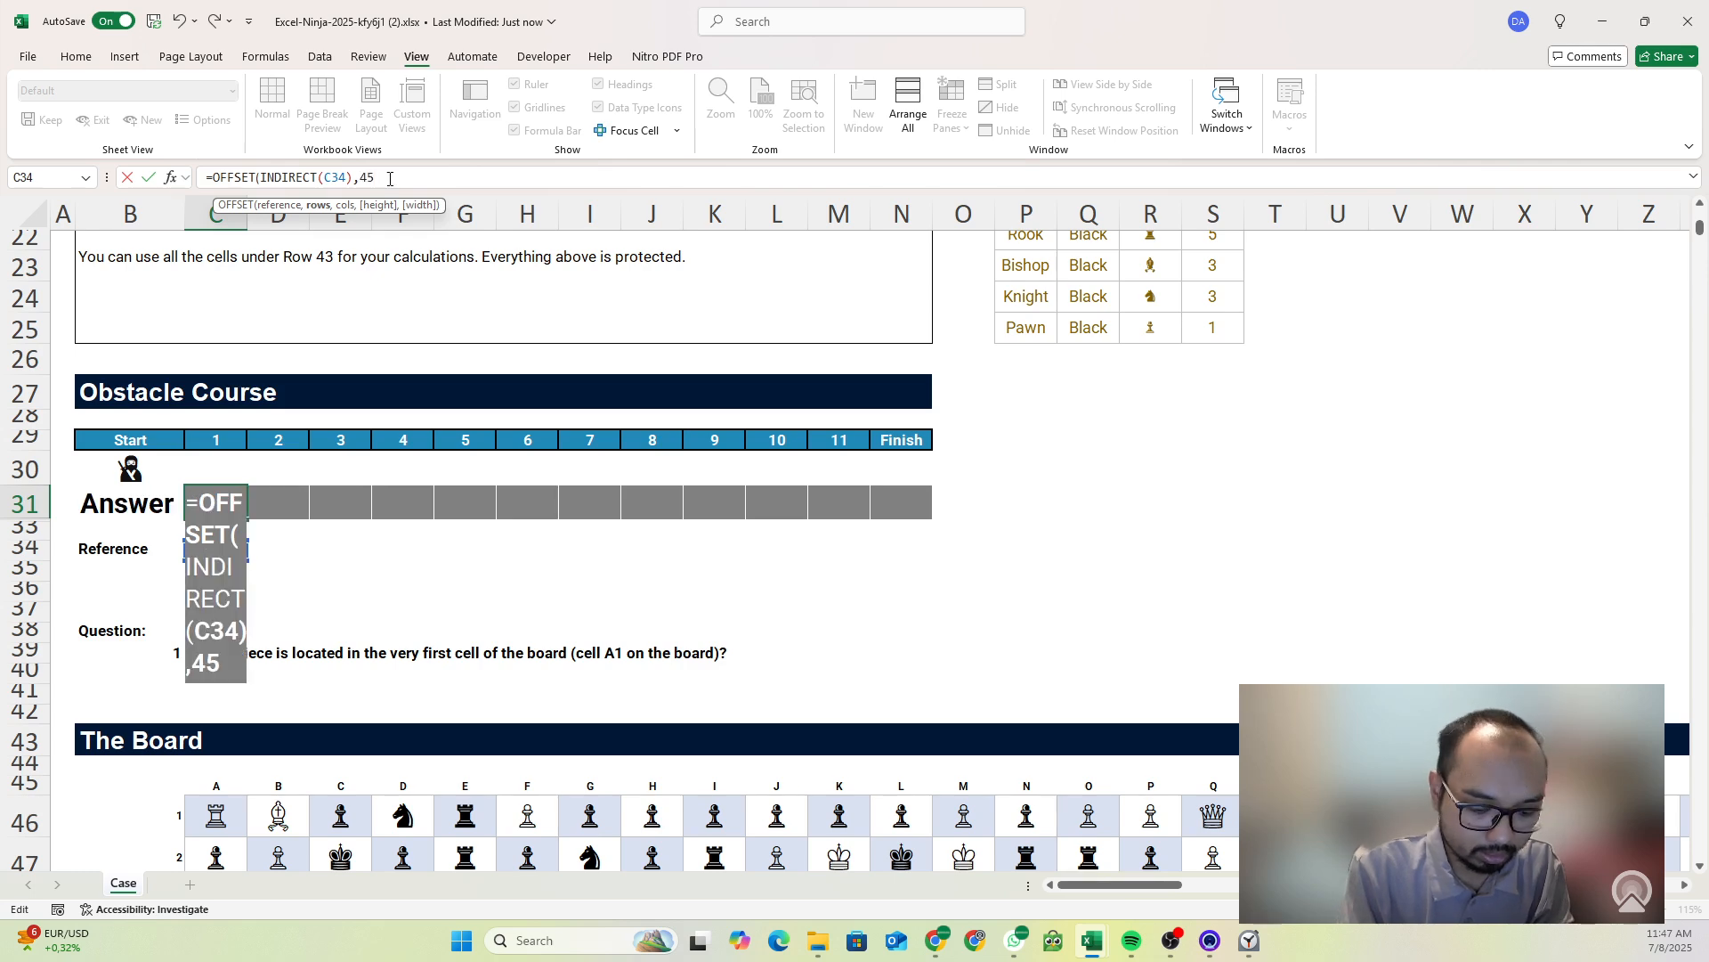
text(,)
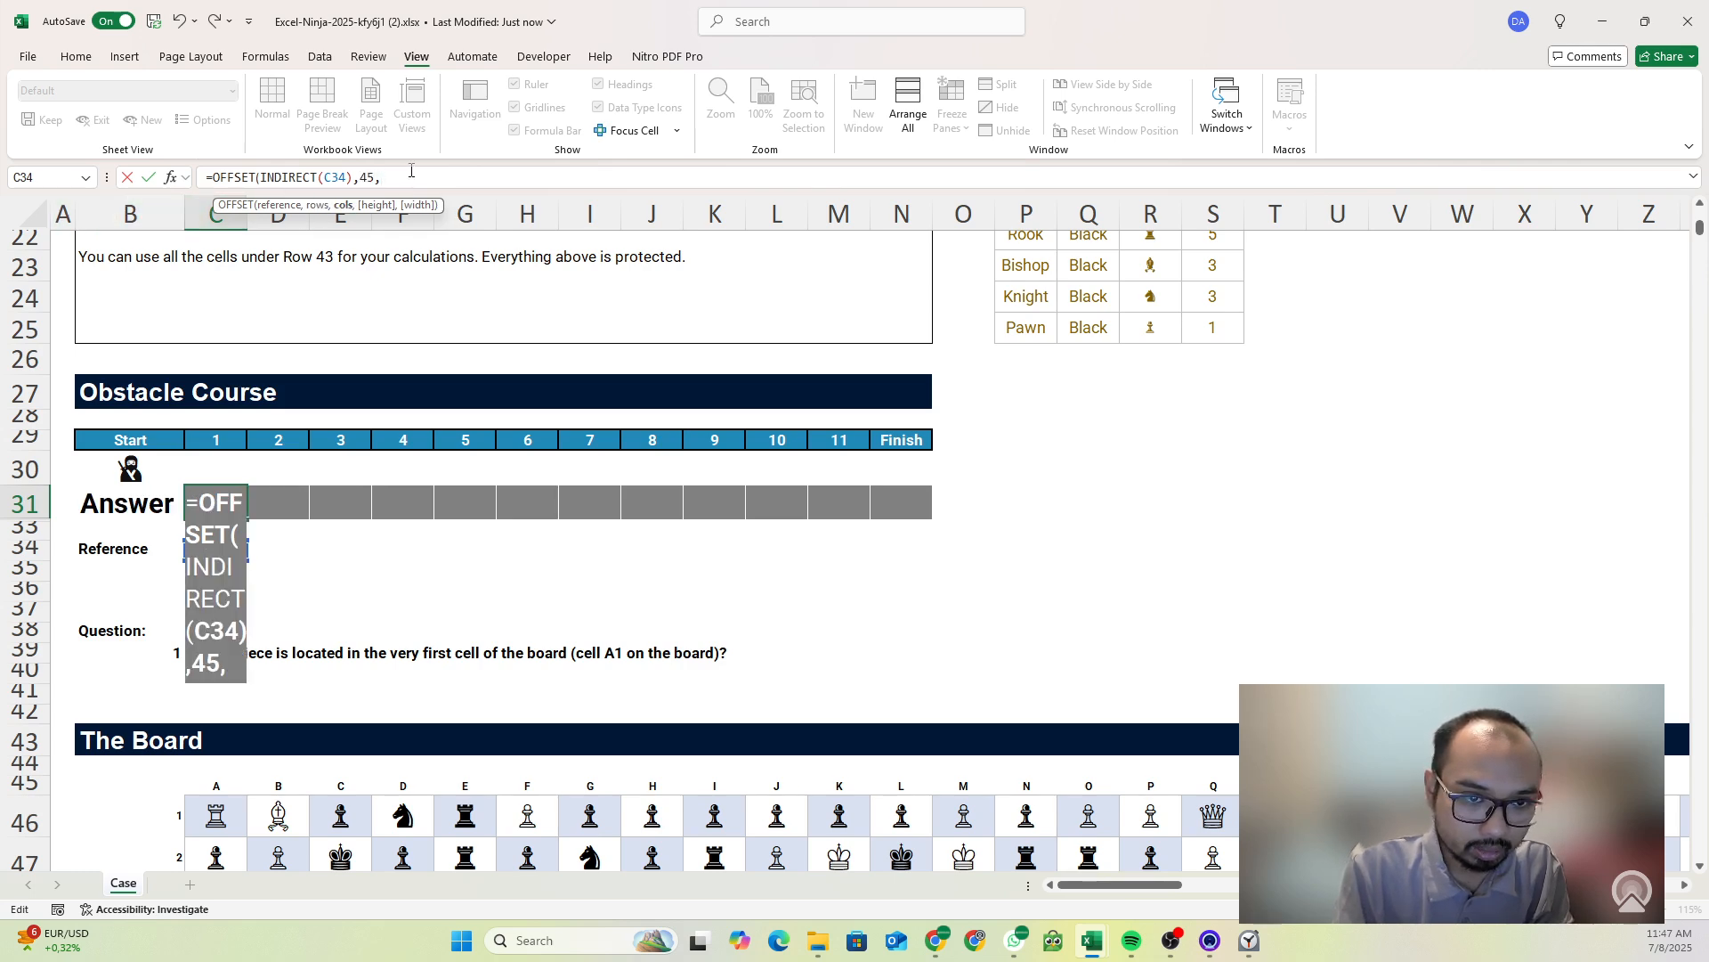
text(2,1,)
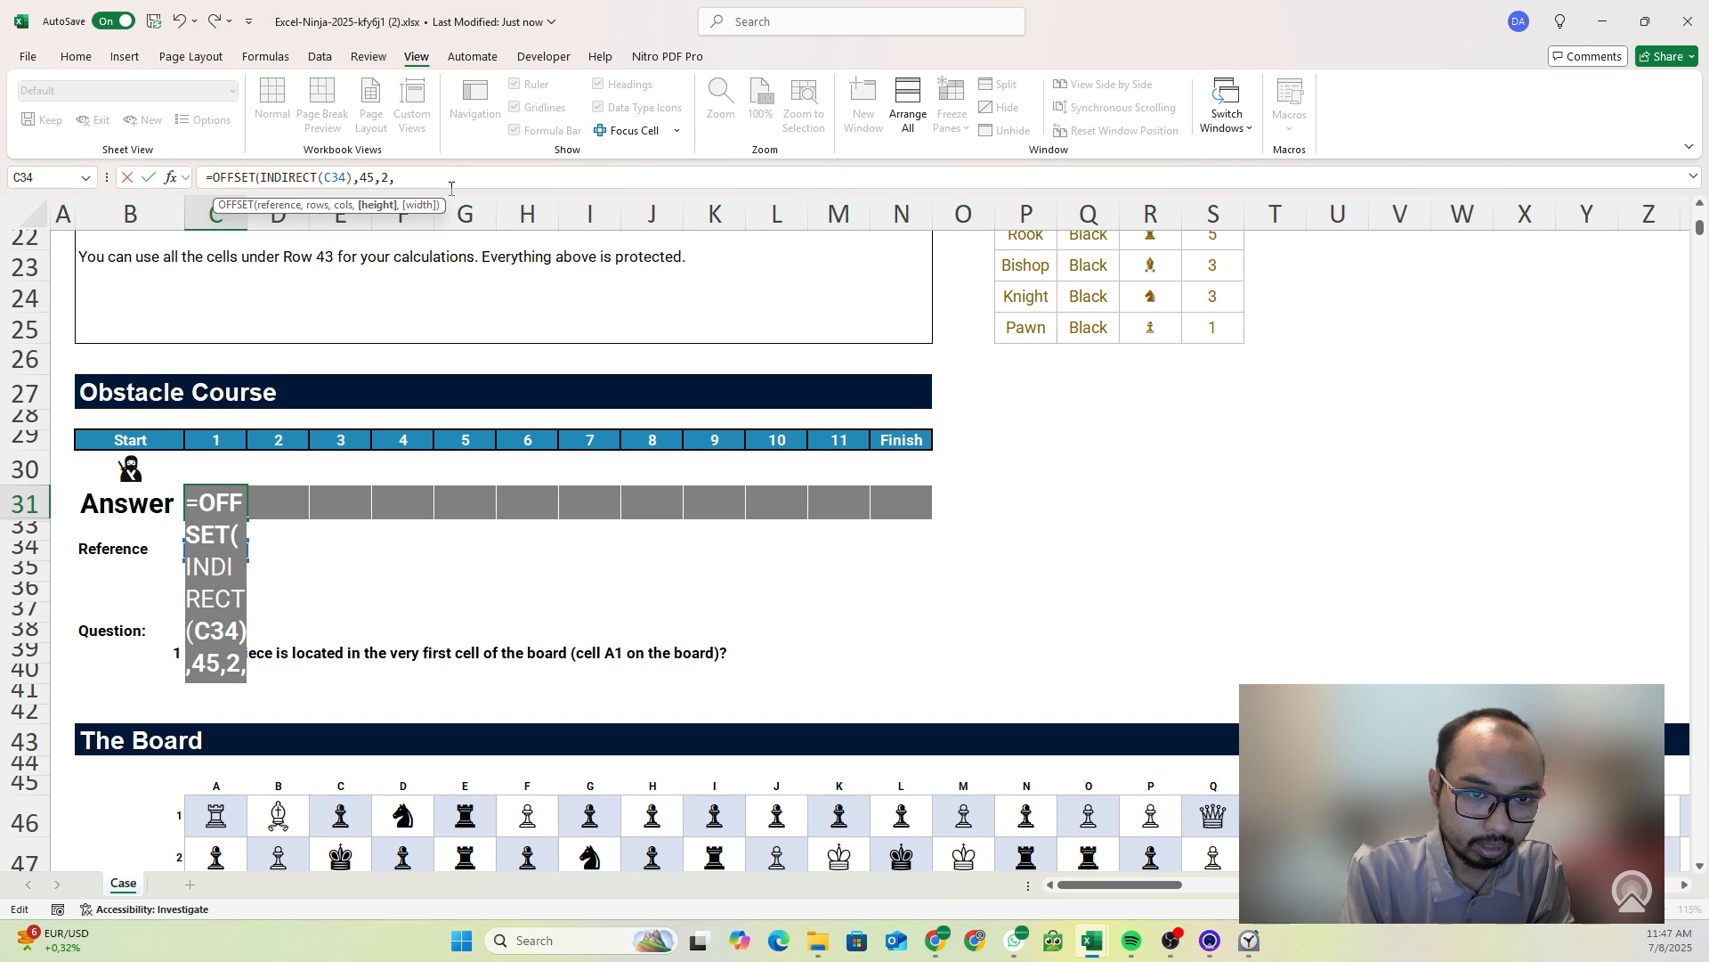
text(1))
key(Return)
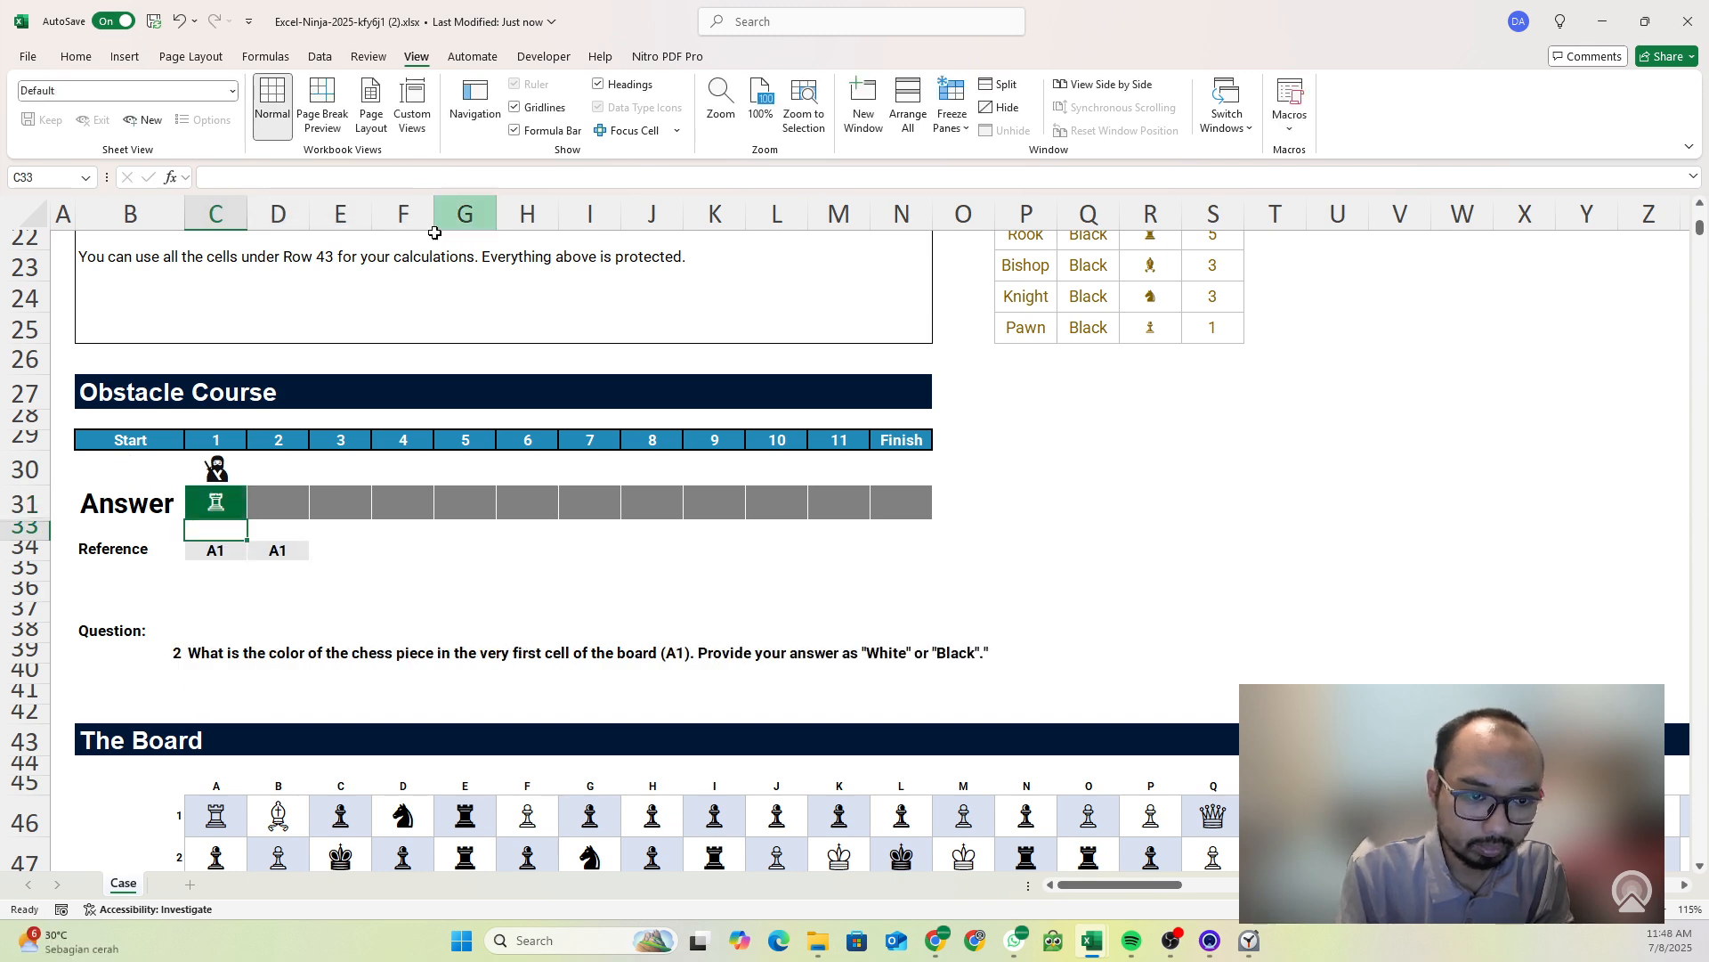
- Copy the first answer's formula from C31 into the second answer cell, D31
scroll(293, 553, down, 1)
click(217, 444)
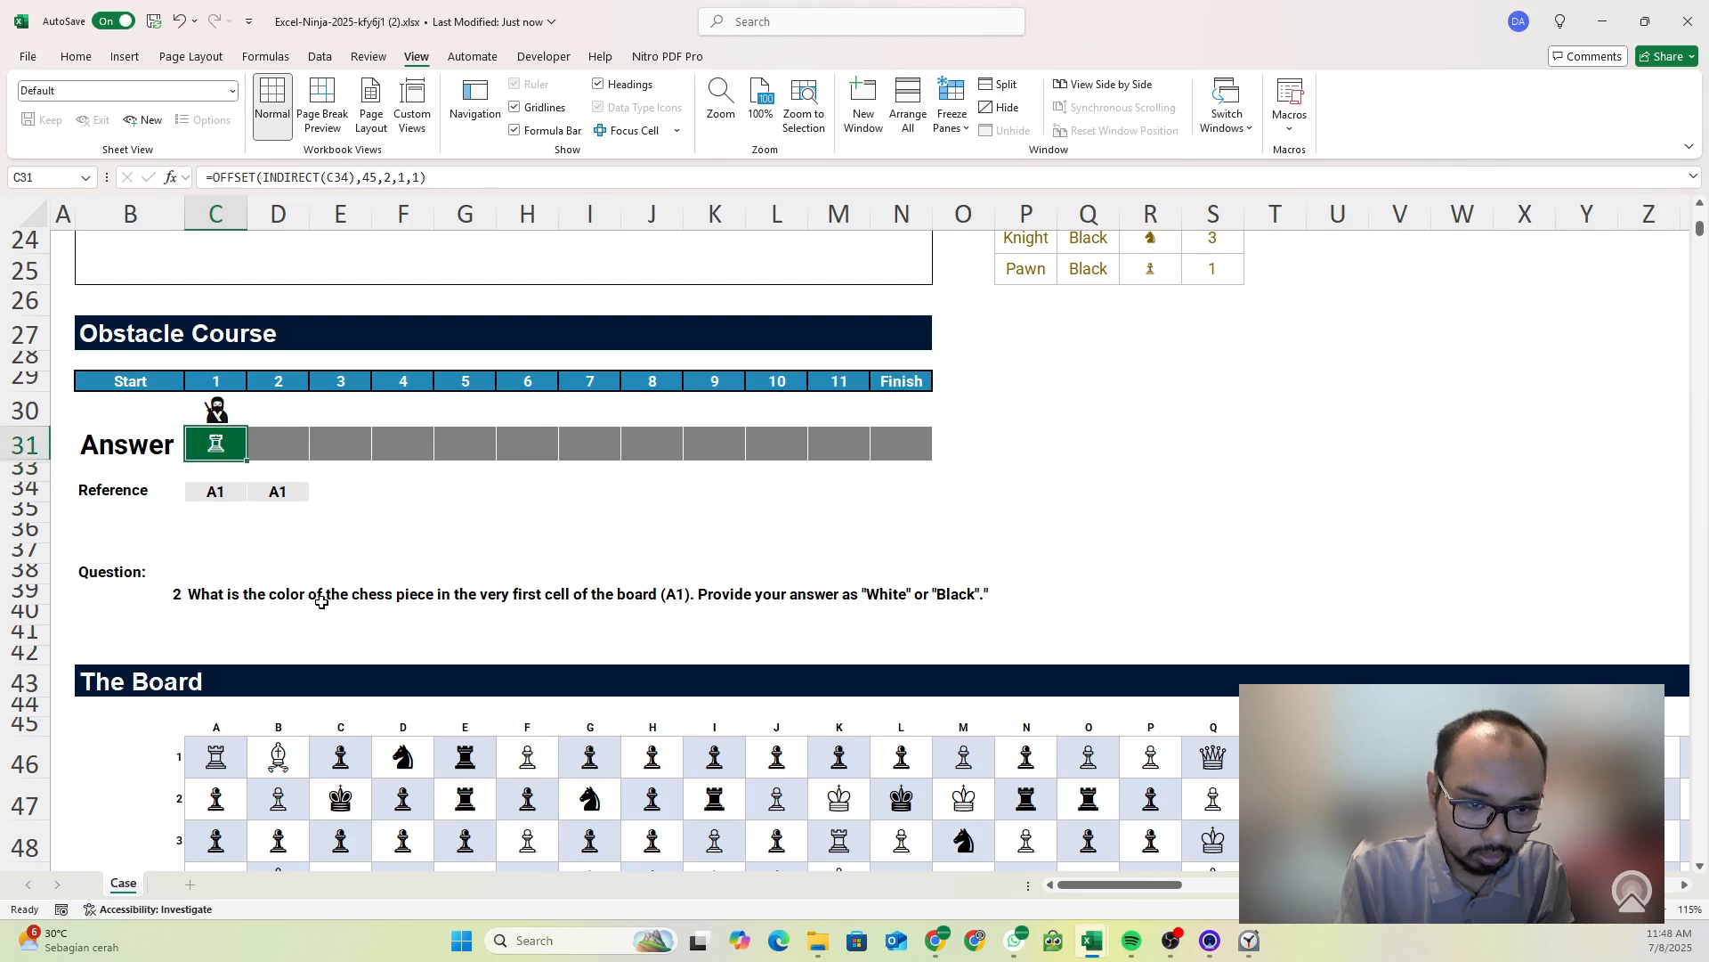
key(ctrl+c)
click(276, 442)
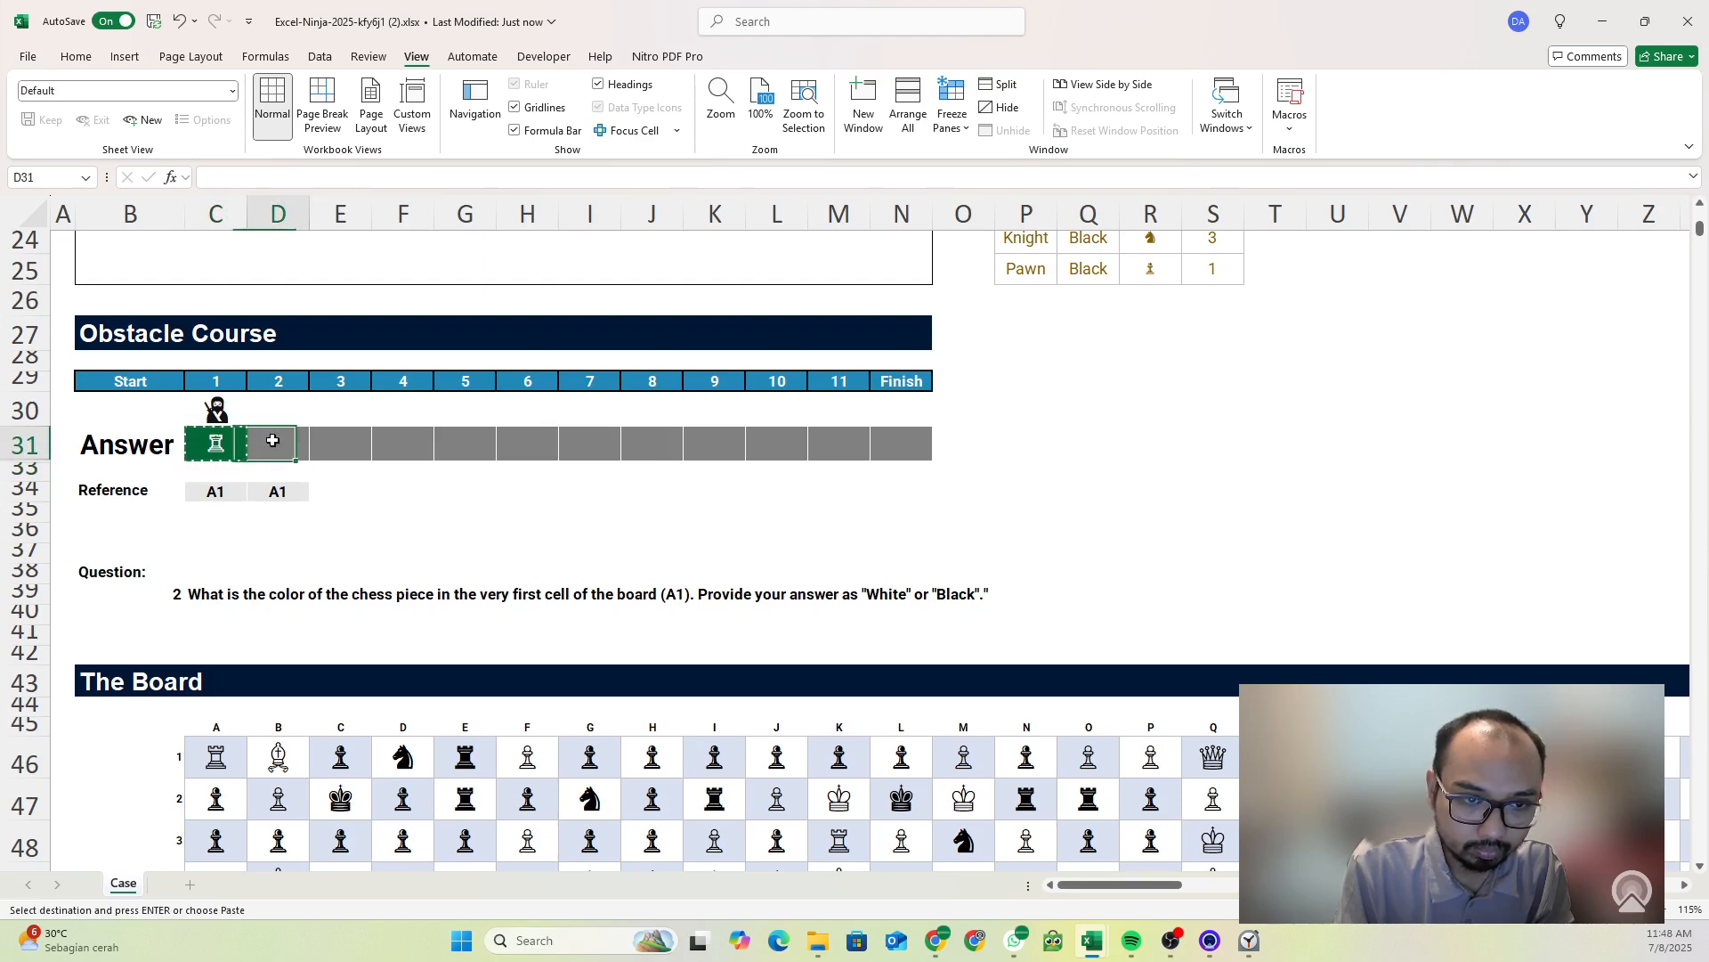
key(ctrl+v)
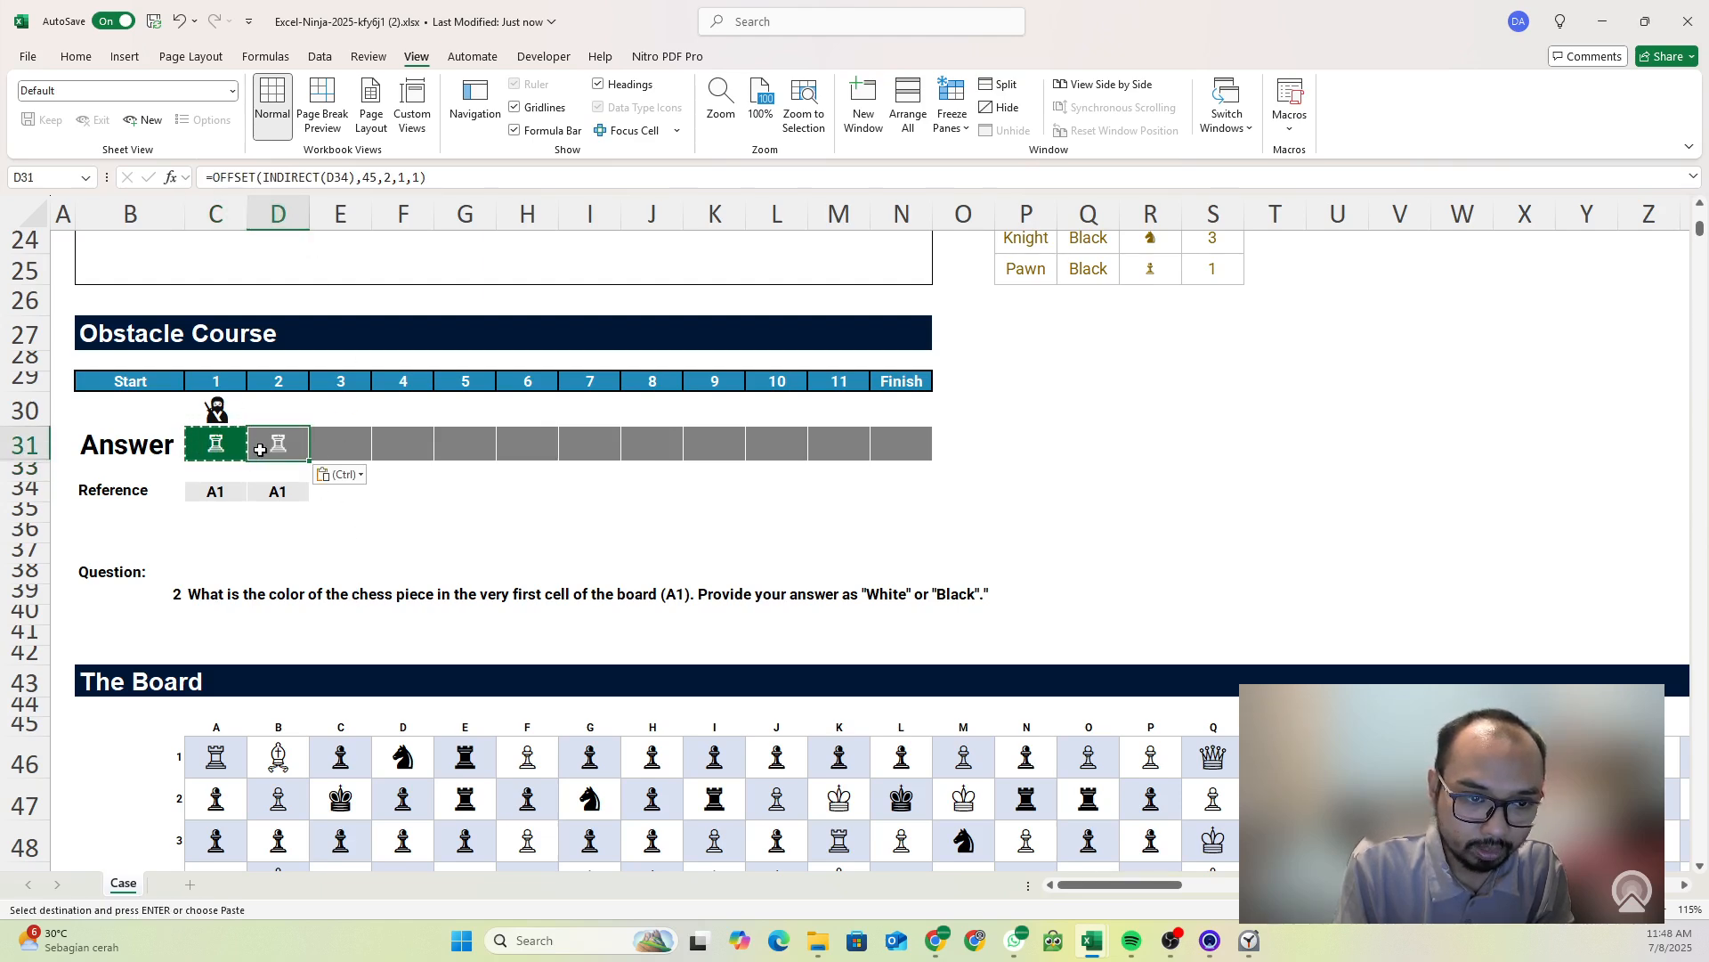
- Wrap D31's OFFSET formula in XLOOKUP as the lookup value, with the symbol column $R$14:$R$25 as lookup array
click(212, 178)
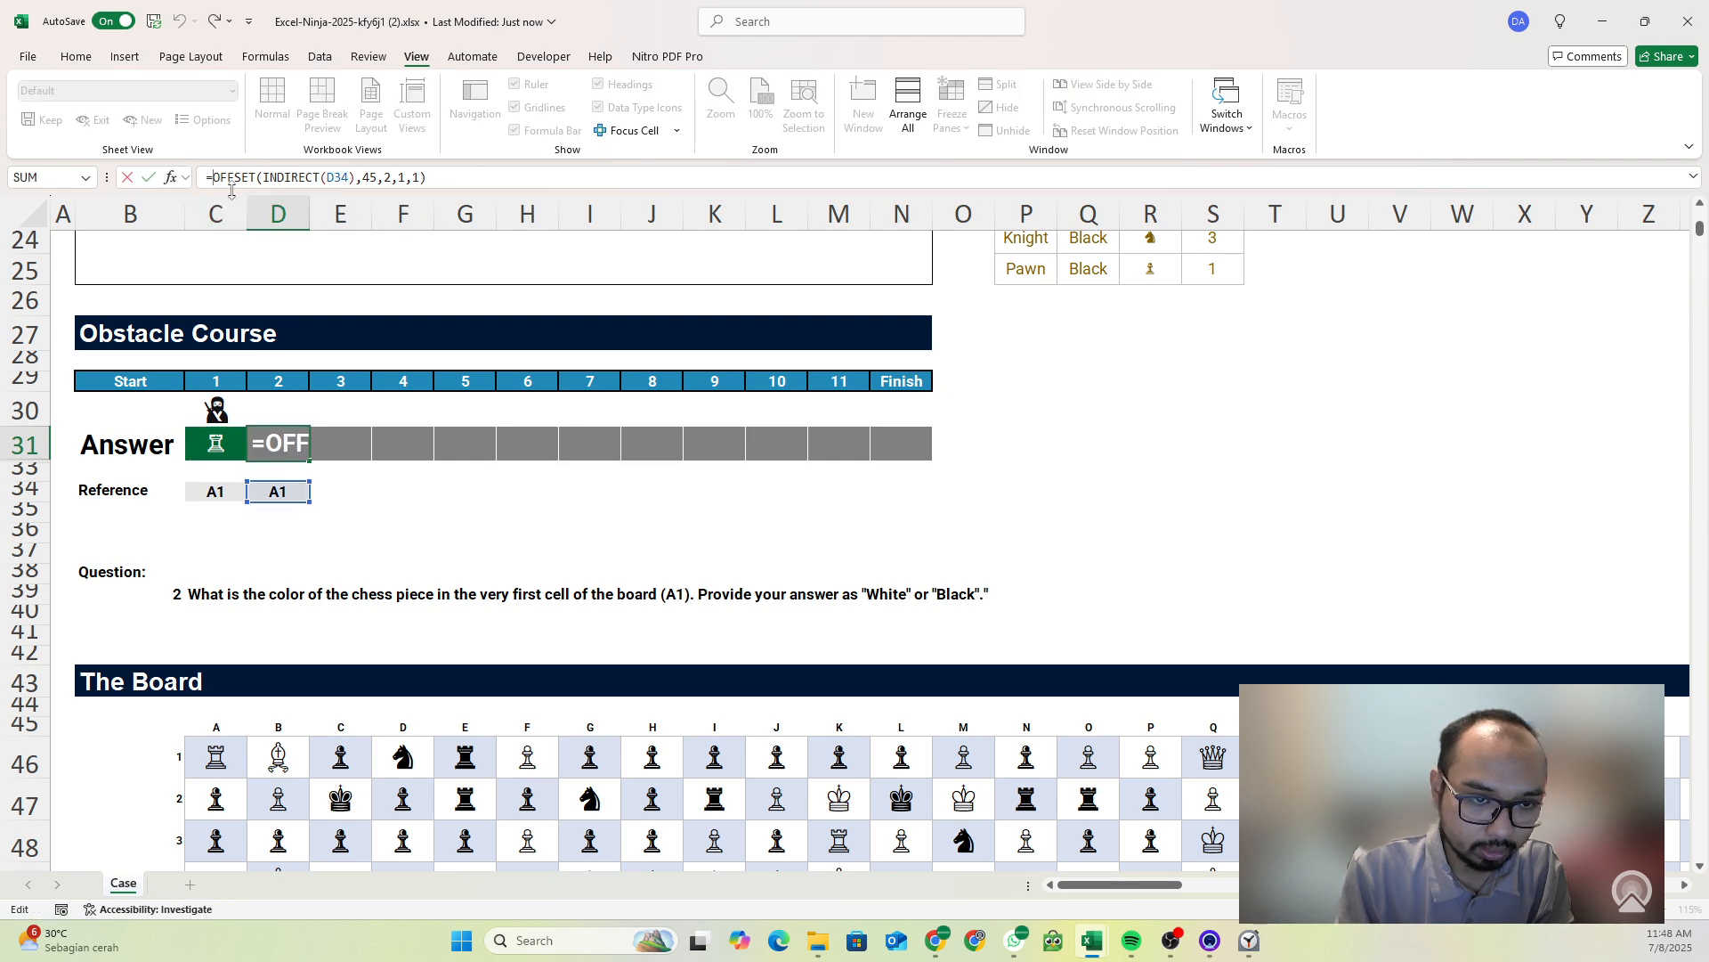
text(XLOOKUP()
click(534, 178)
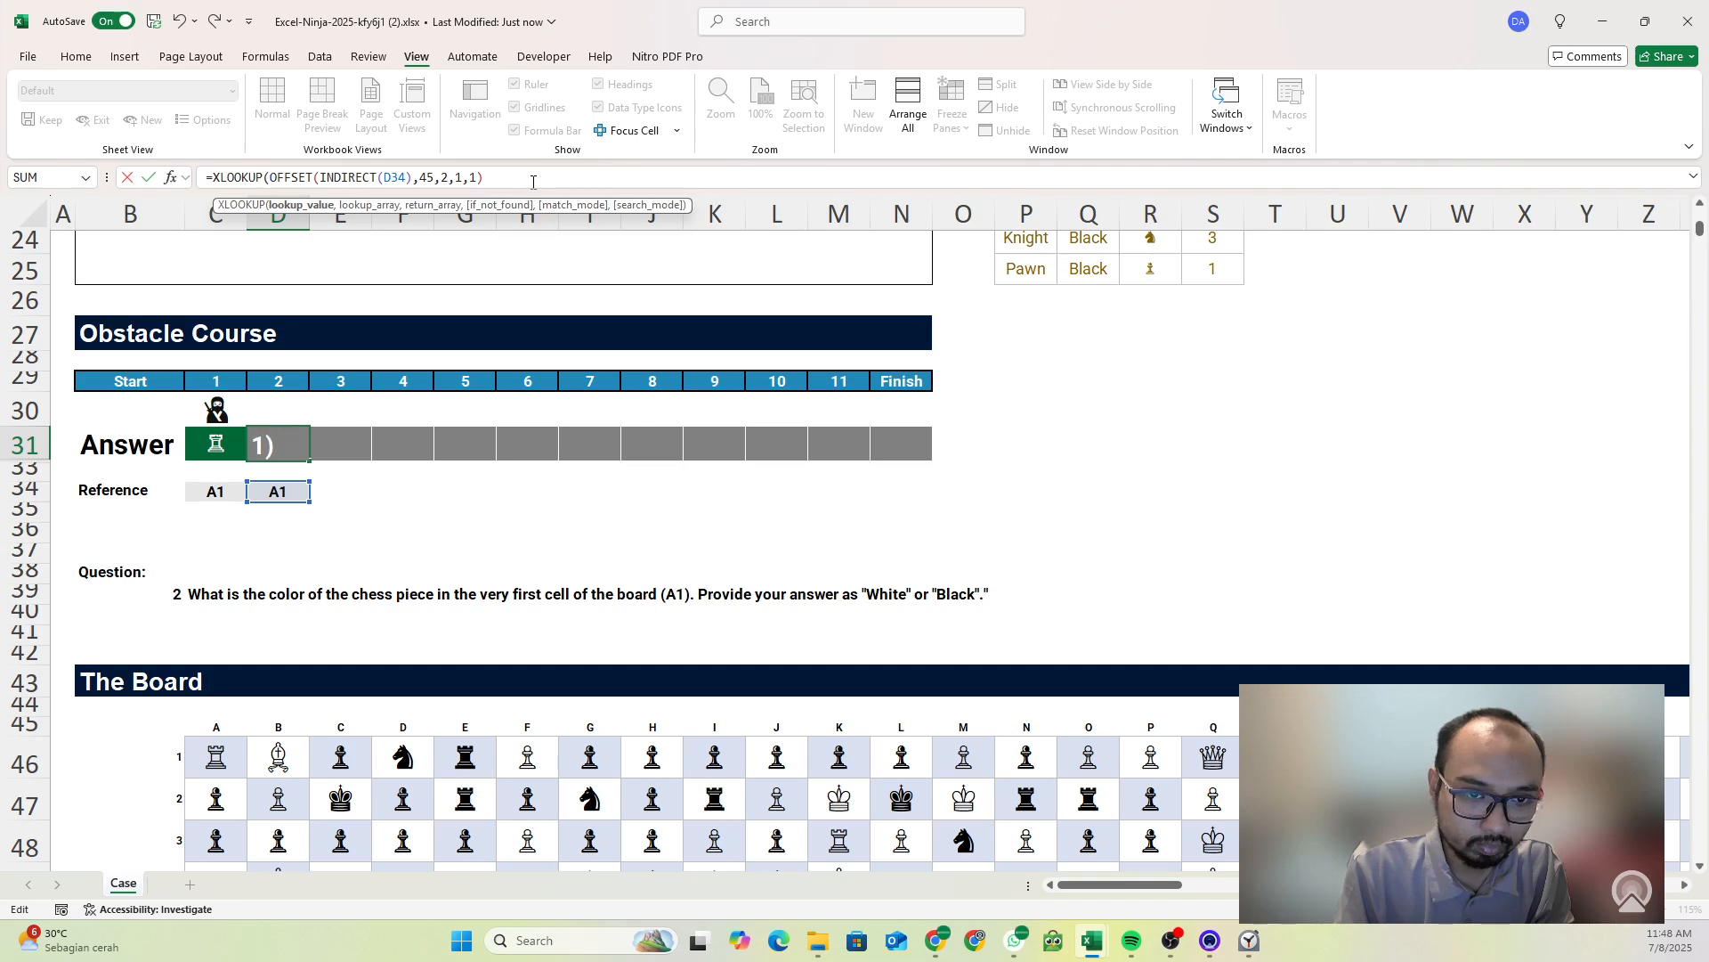
text(,)
scroll(1079, 416, up, 3)
scroll(1120, 294, up, 1)
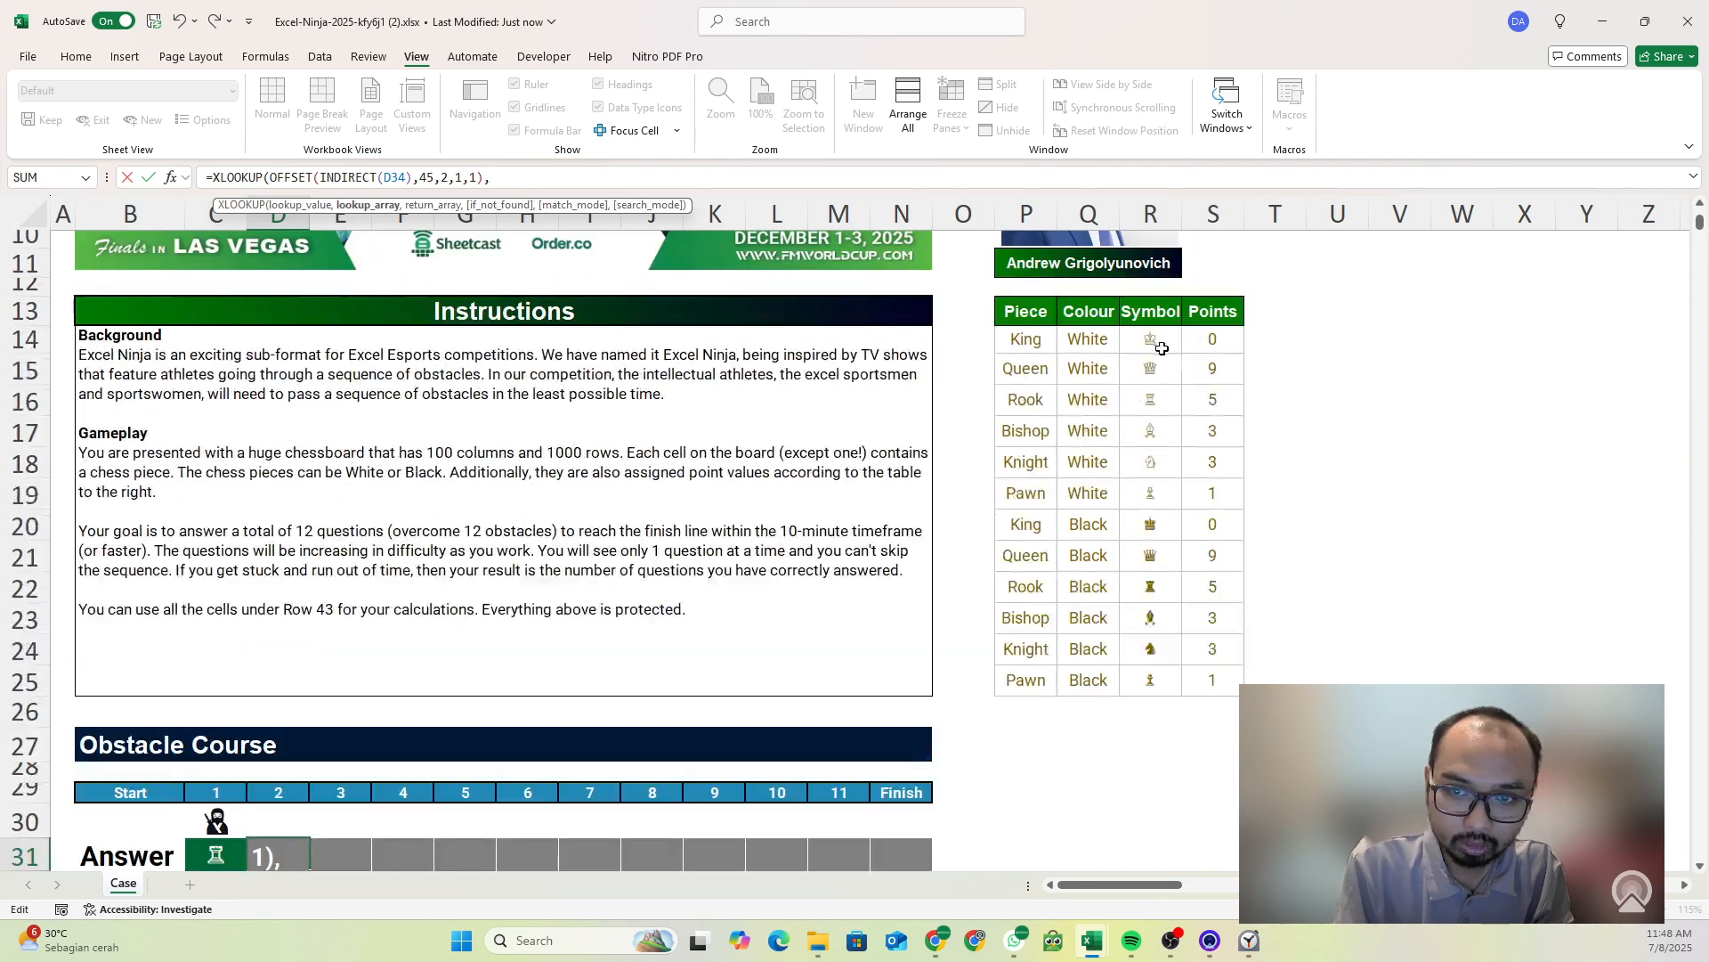
drag(1150, 339, 1157, 670)
key(F4)
scroll(1156, 668, down, 3)
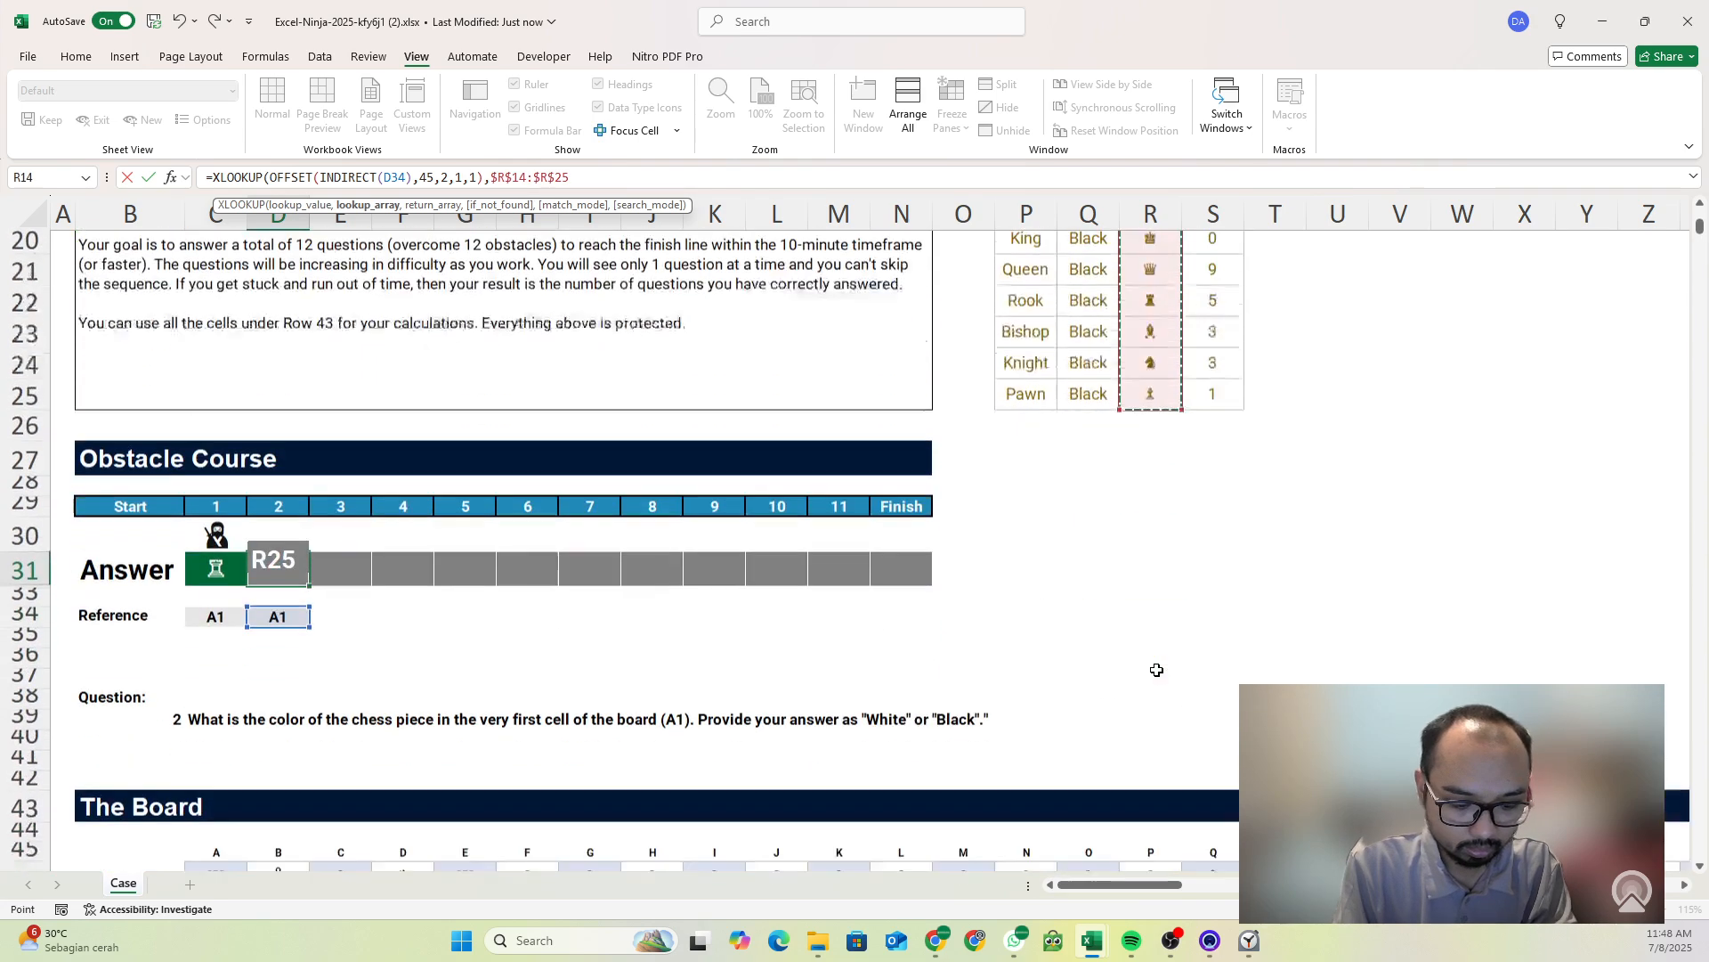
- Set the XLOOKUP's return array to the colour column $Q$14:$Q$25 and commit the second answer
text(,)
scroll(1137, 649, up, 4)
drag(1100, 381, 1084, 717)
key(F4)
scroll(1077, 715, down, 4)
key(Return)
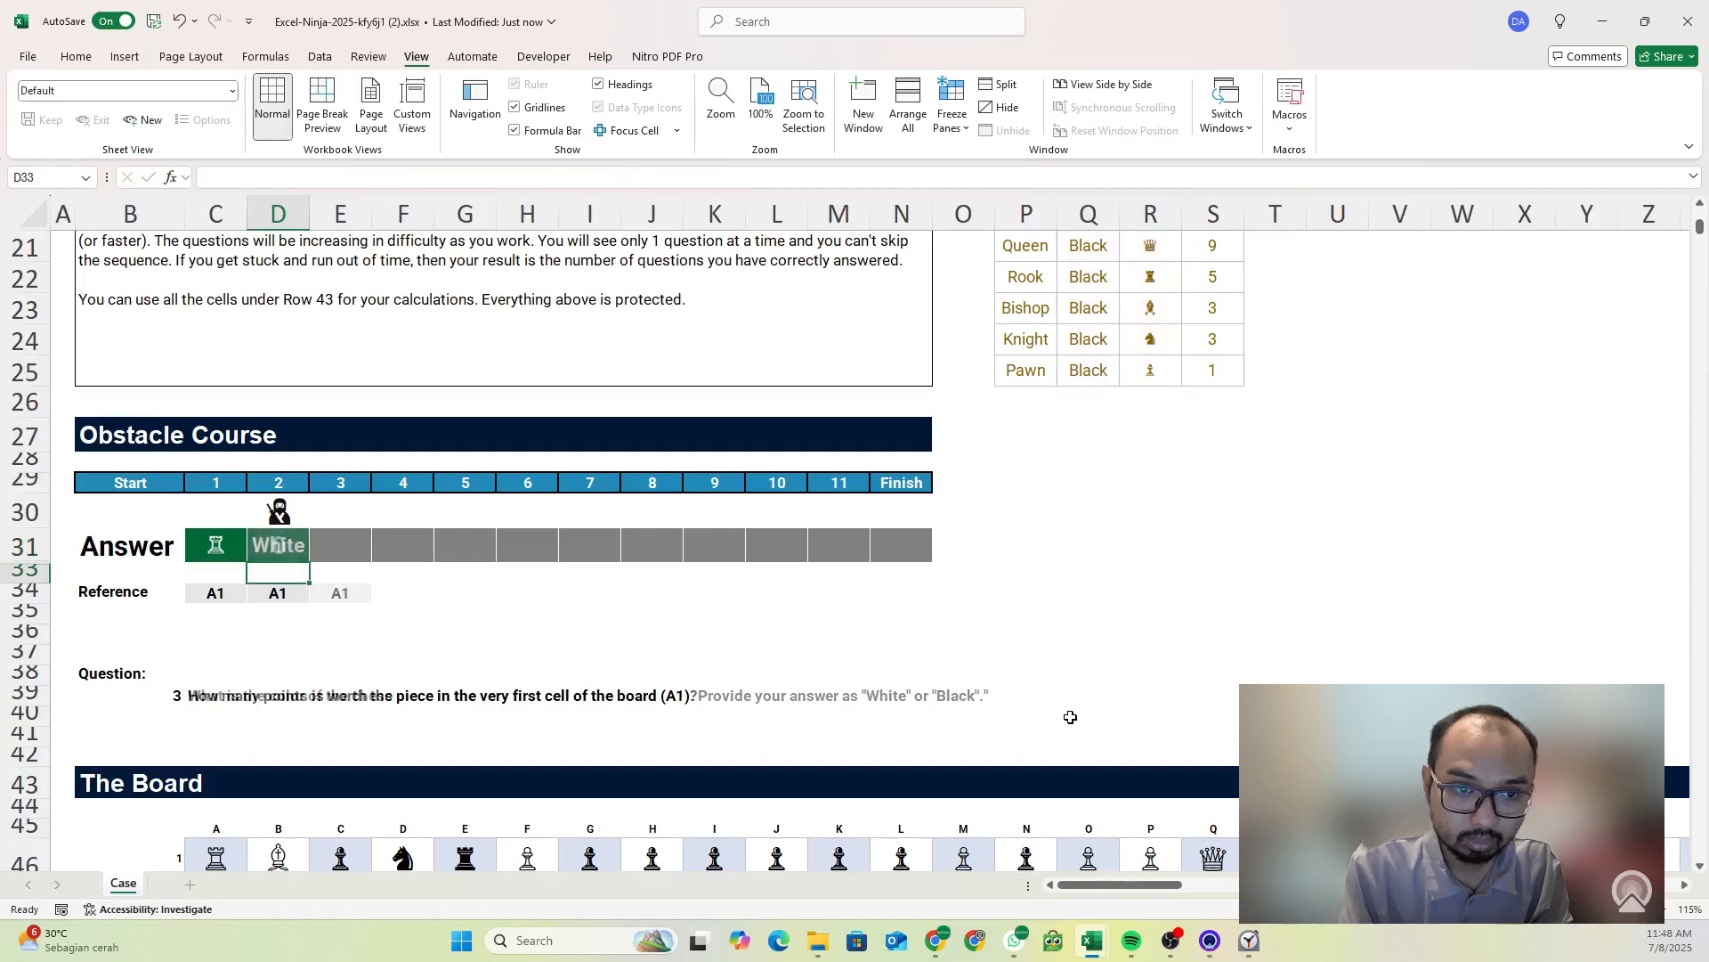
- Copy the second answer's XLOOKUP formula from D31 into the third answer cell, E31
scroll(359, 556, down, 1)
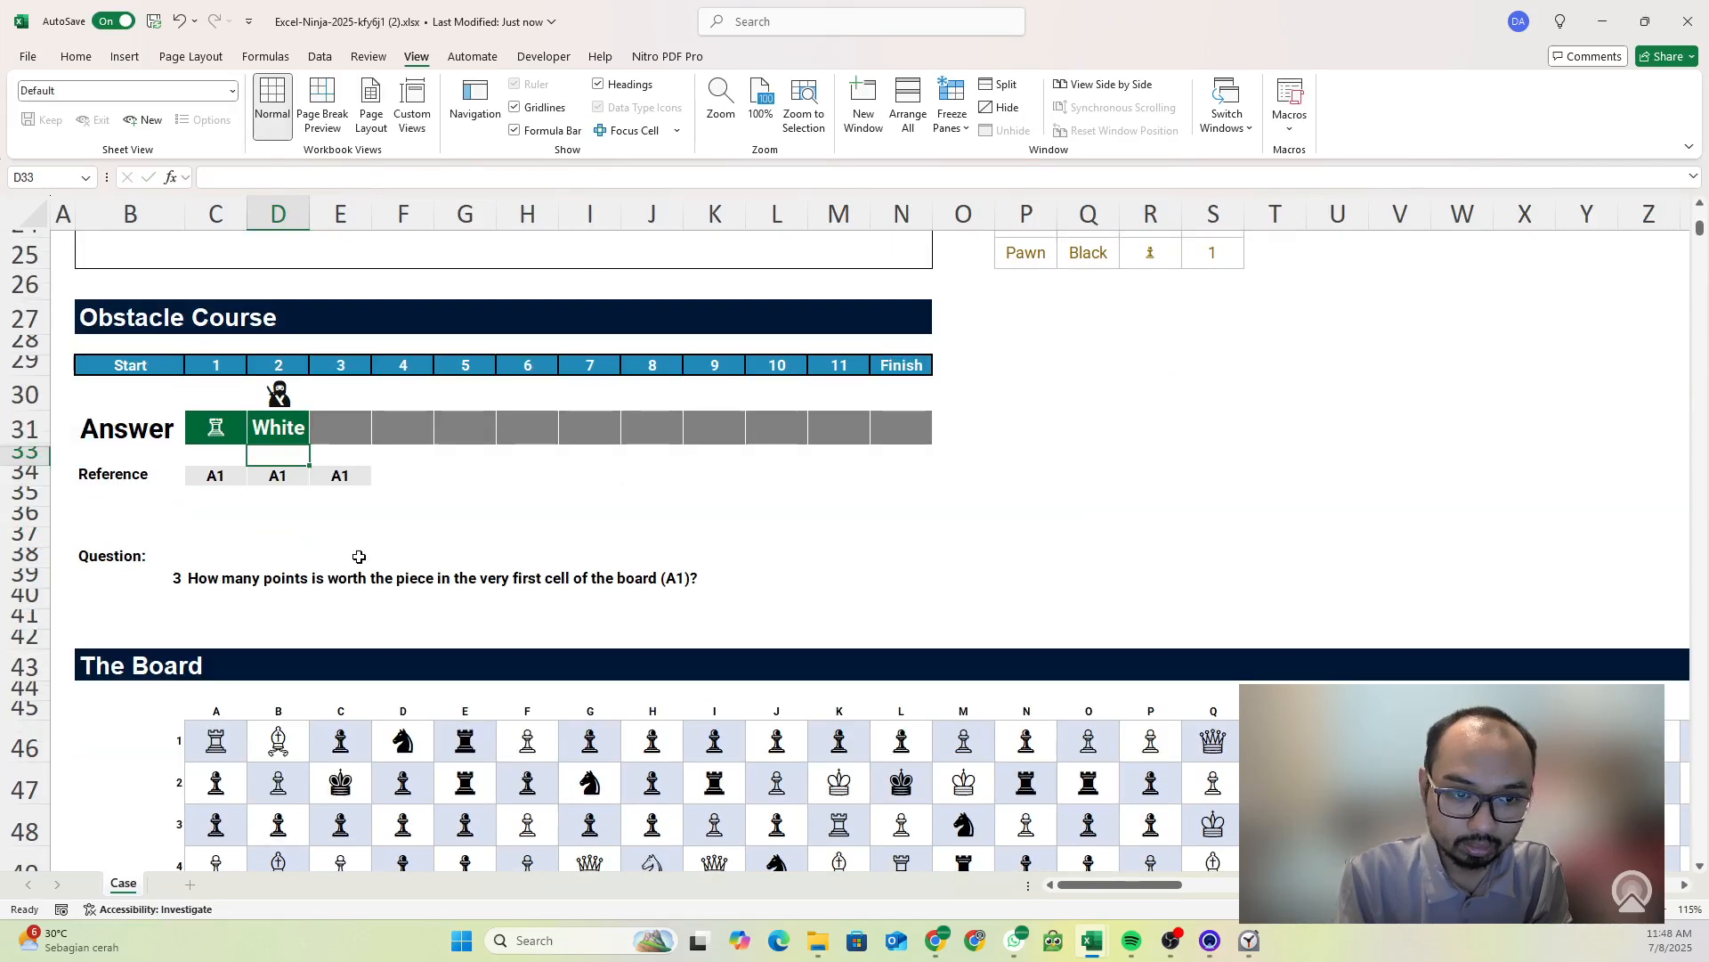
click(271, 432)
key(ctrl+c)
click(341, 426)
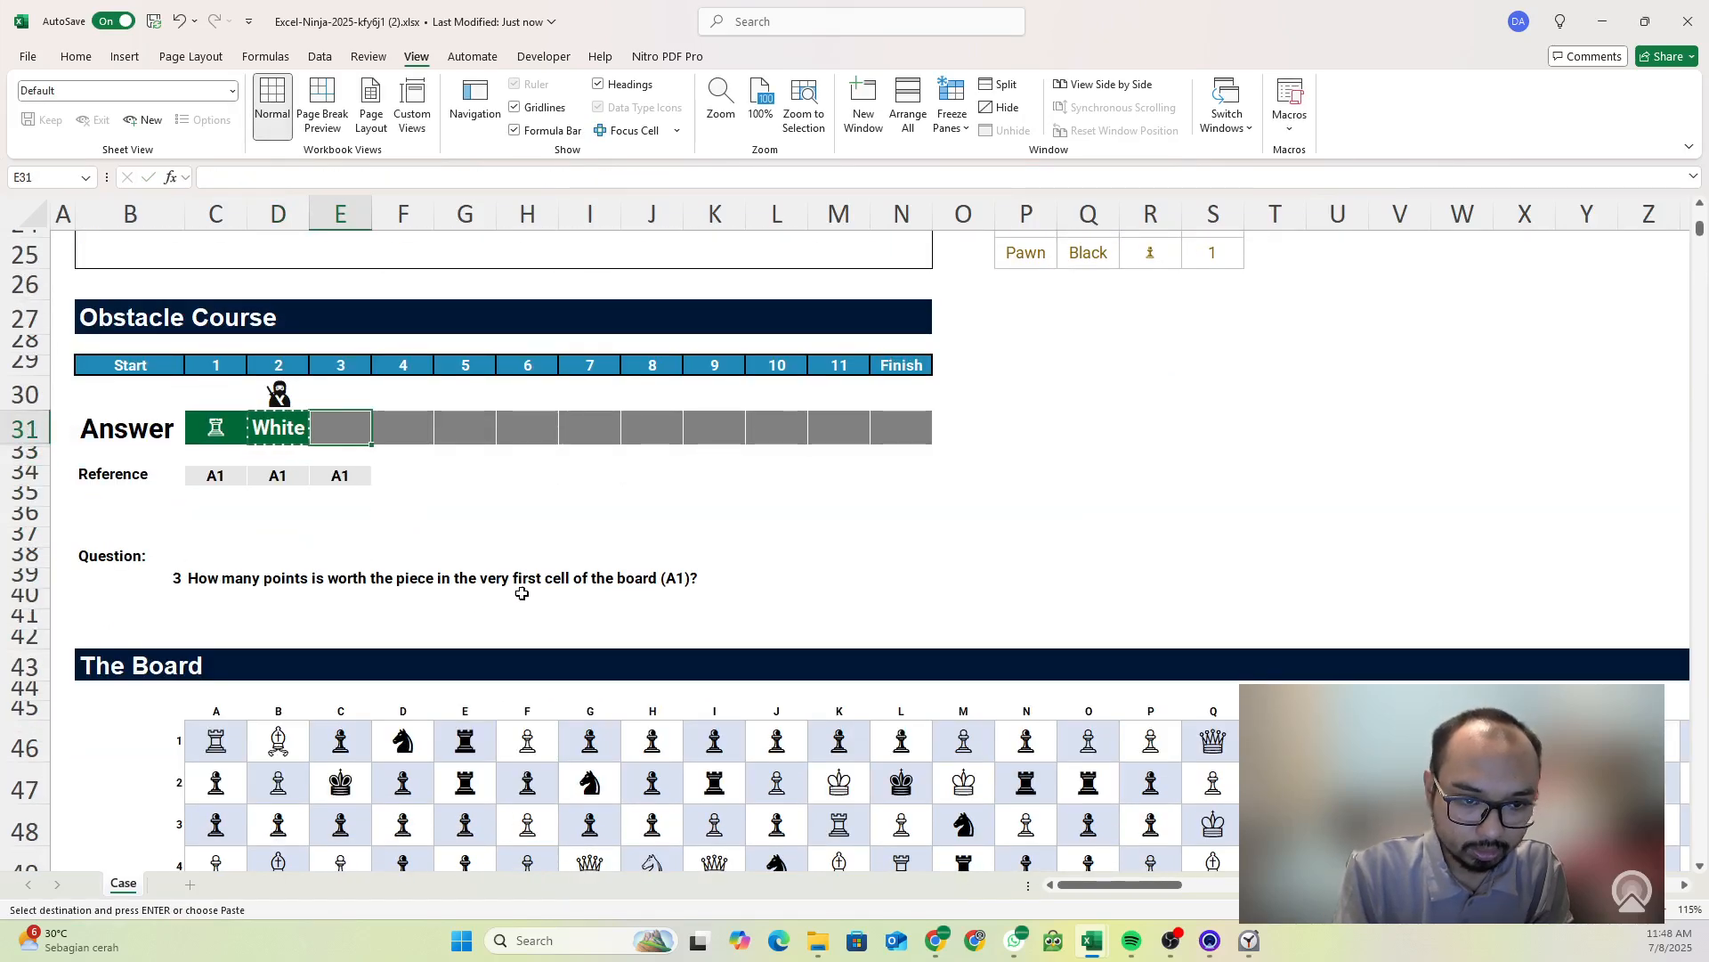
key(ctrl+v)
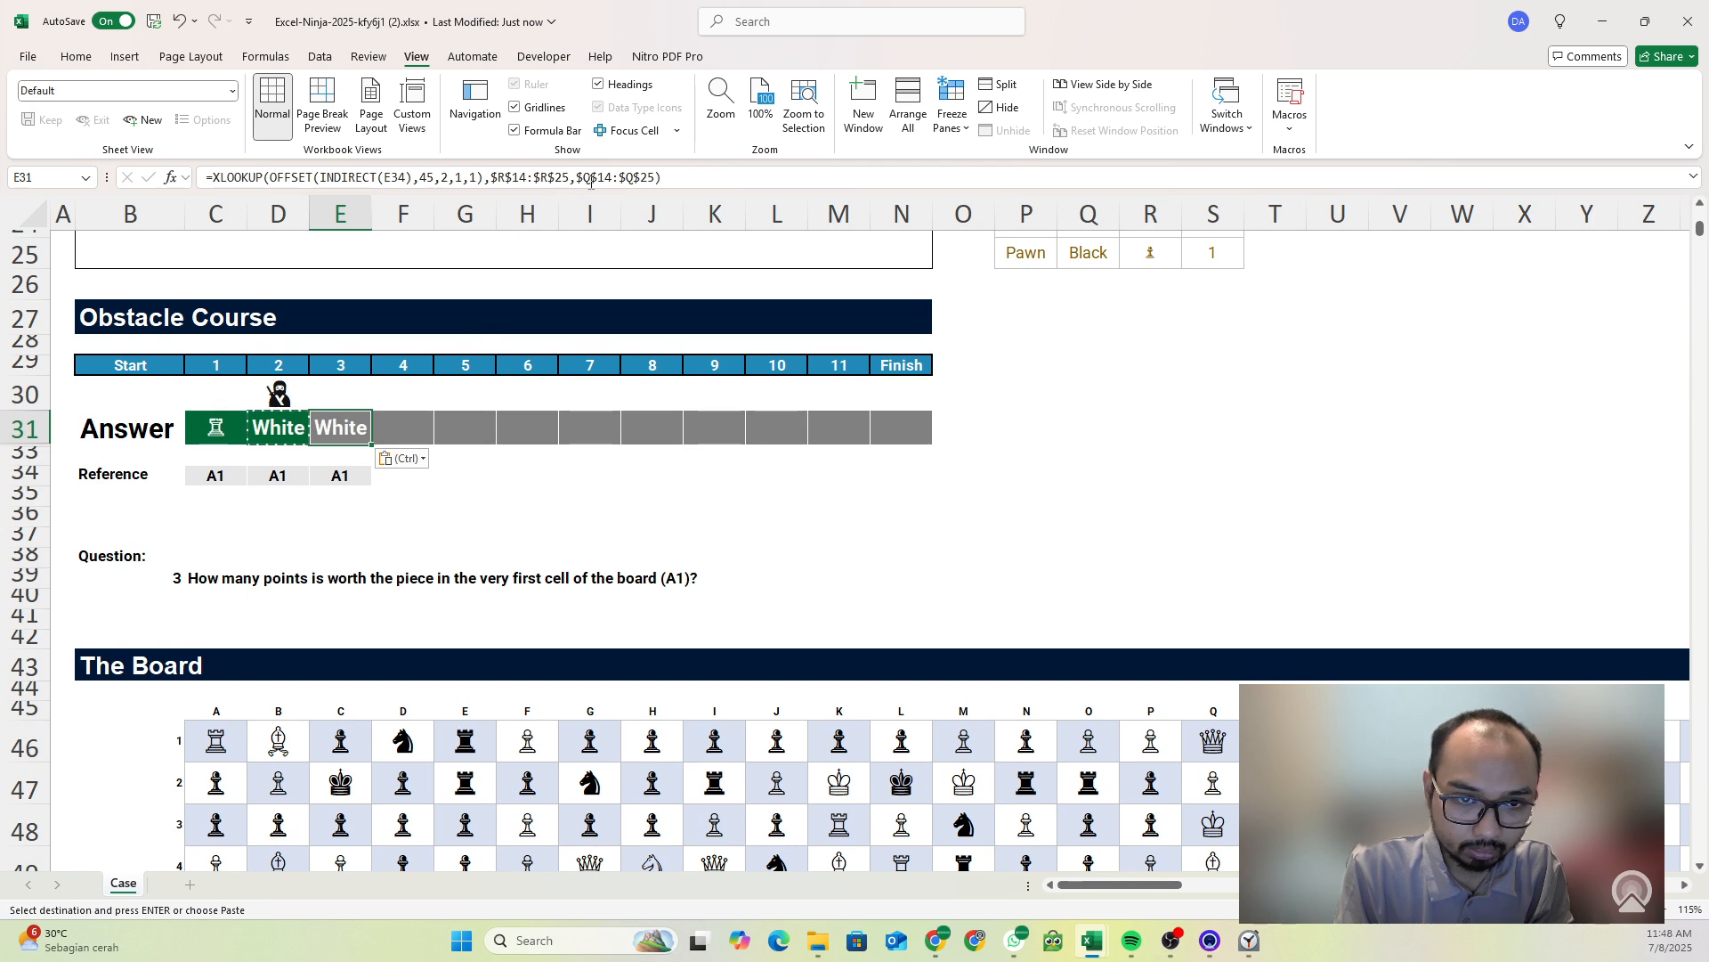
- Replace the return array in E31's XLOOKUP with the points column S14:S25 and commit the third answer
double_click(612, 179)
key(BackSpace)
scroll(1060, 334, up, 3)
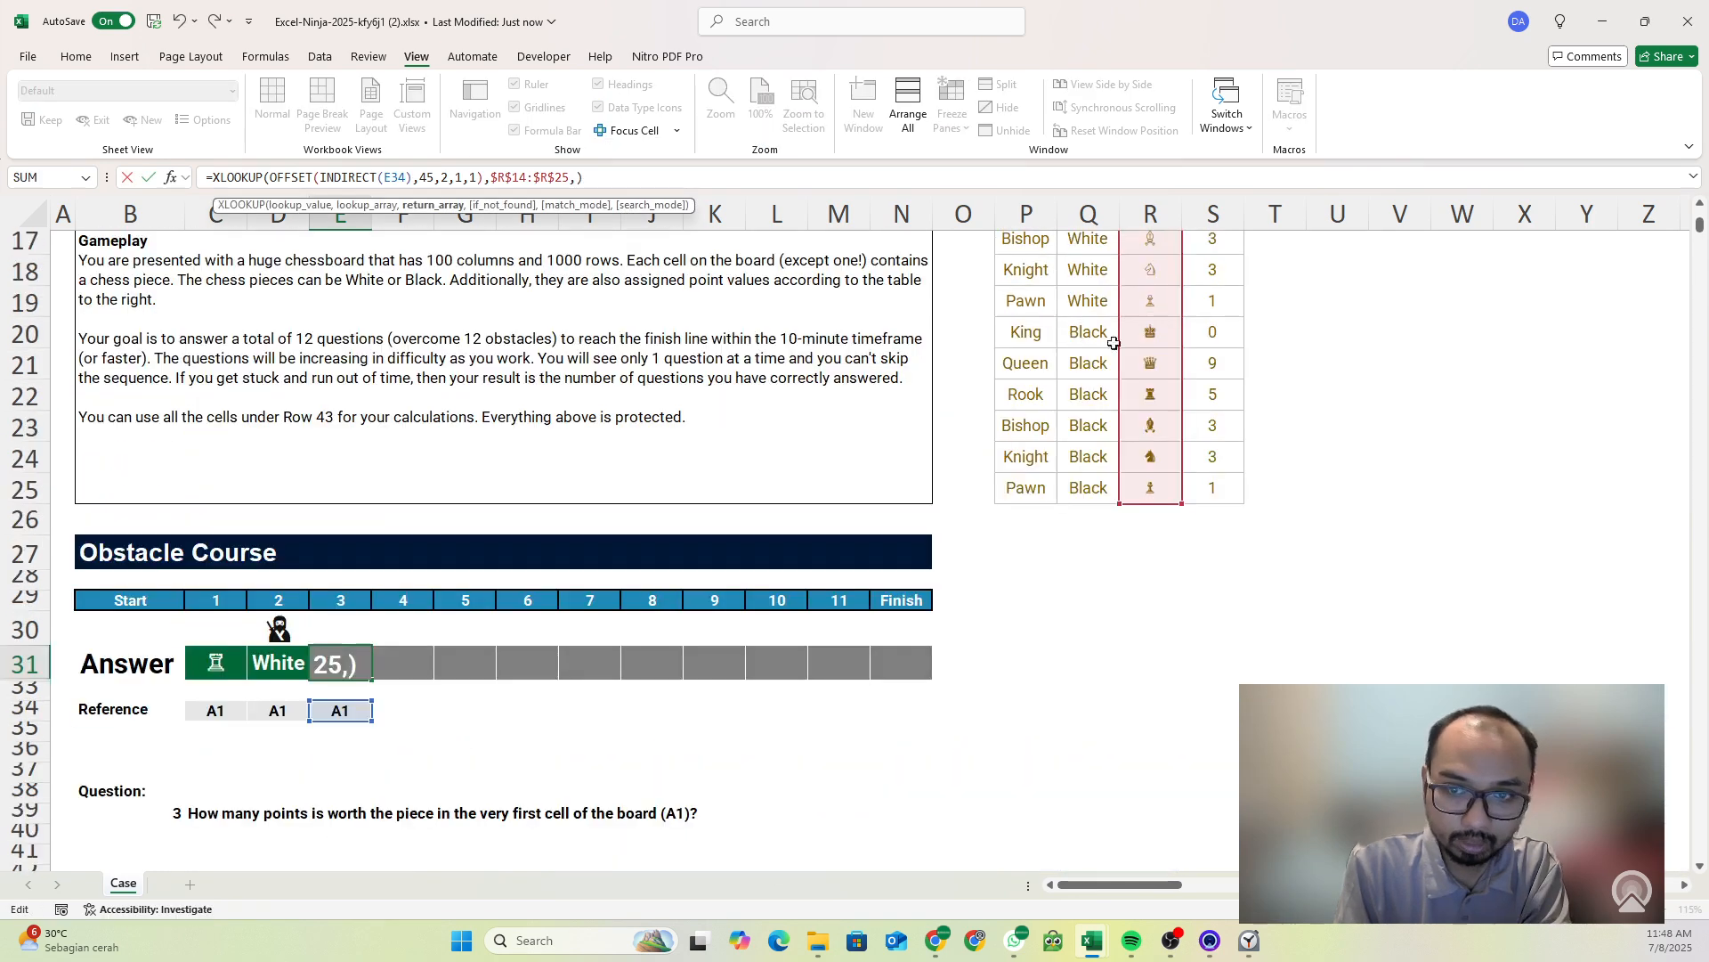
scroll(1114, 343, up, 2)
drag(1229, 322, 1223, 663)
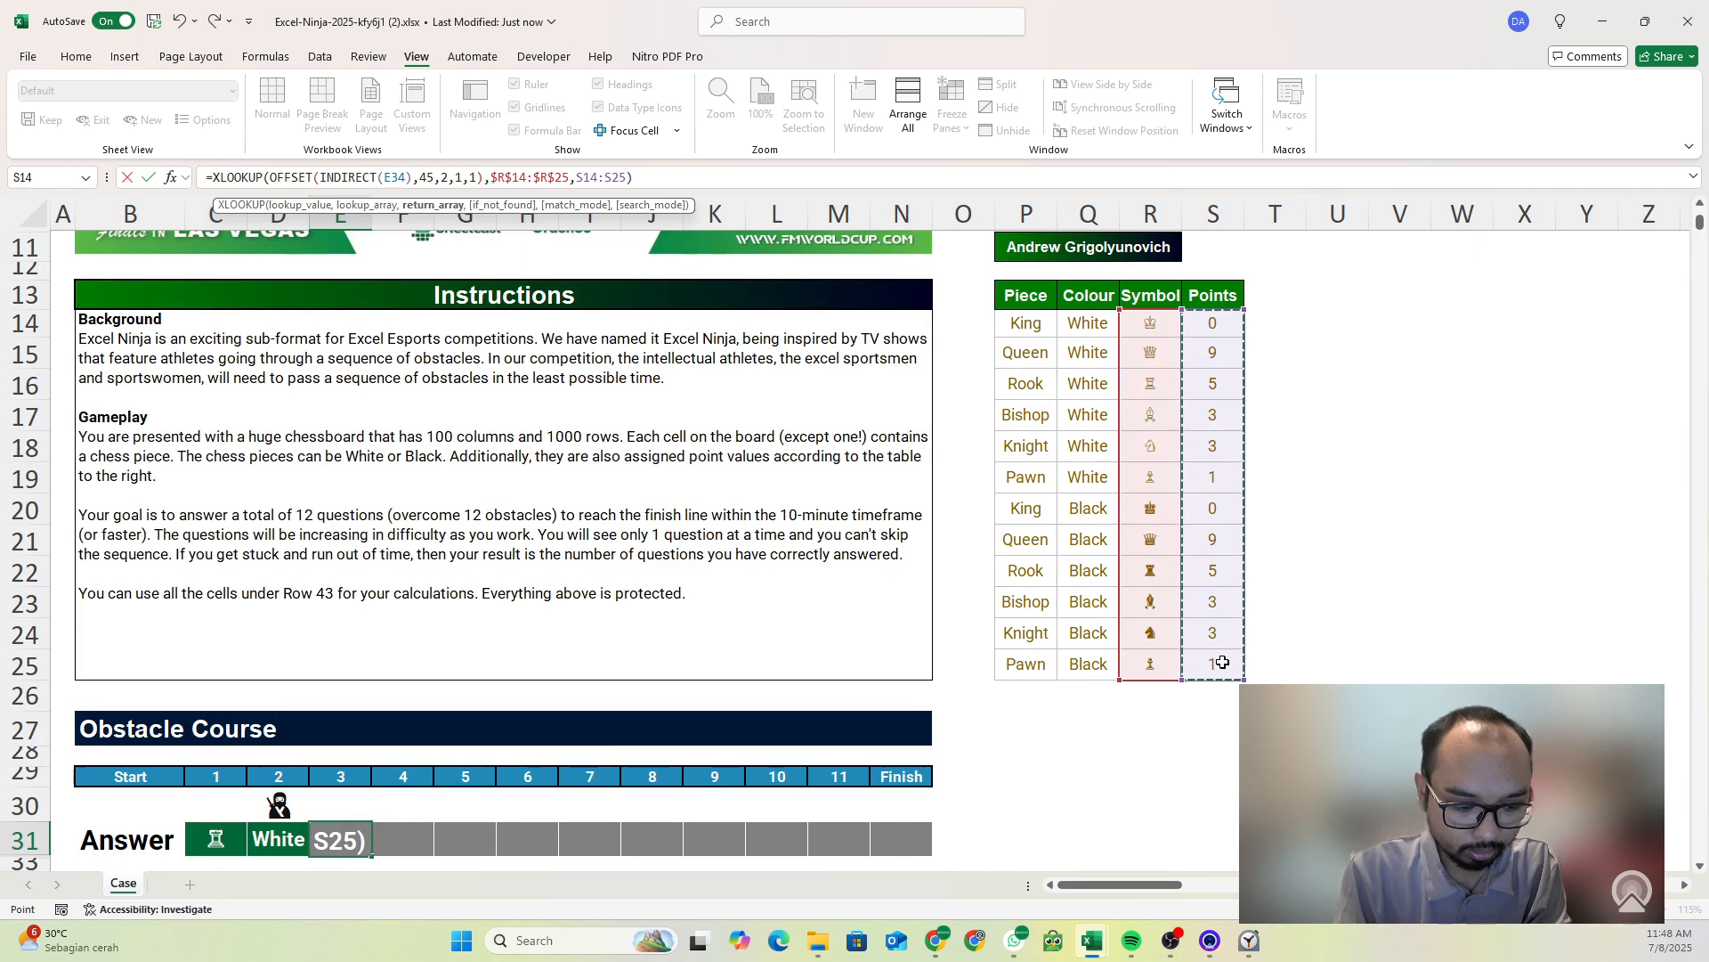
key(Return)
- Copy the first answer's OFFSET formula from C31 into the fourth answer cell, F31
scroll(839, 622, down, 3)
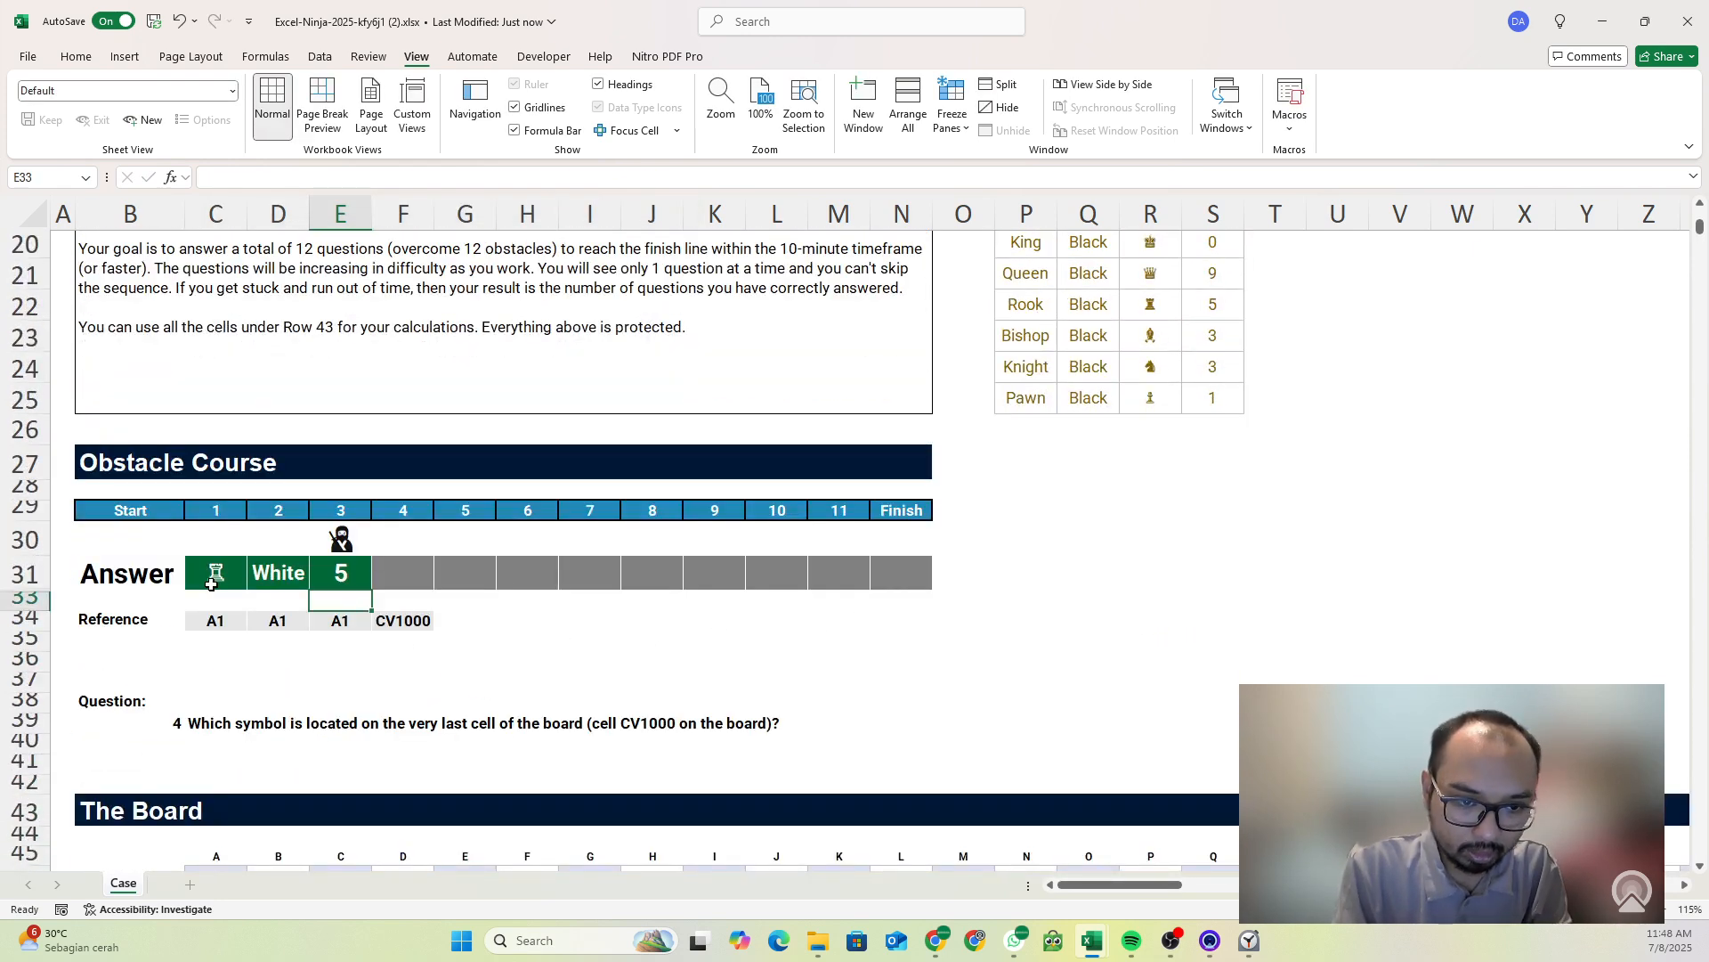
click(211, 584)
key(ctrl+c)
click(414, 574)
key(ctrl+v)
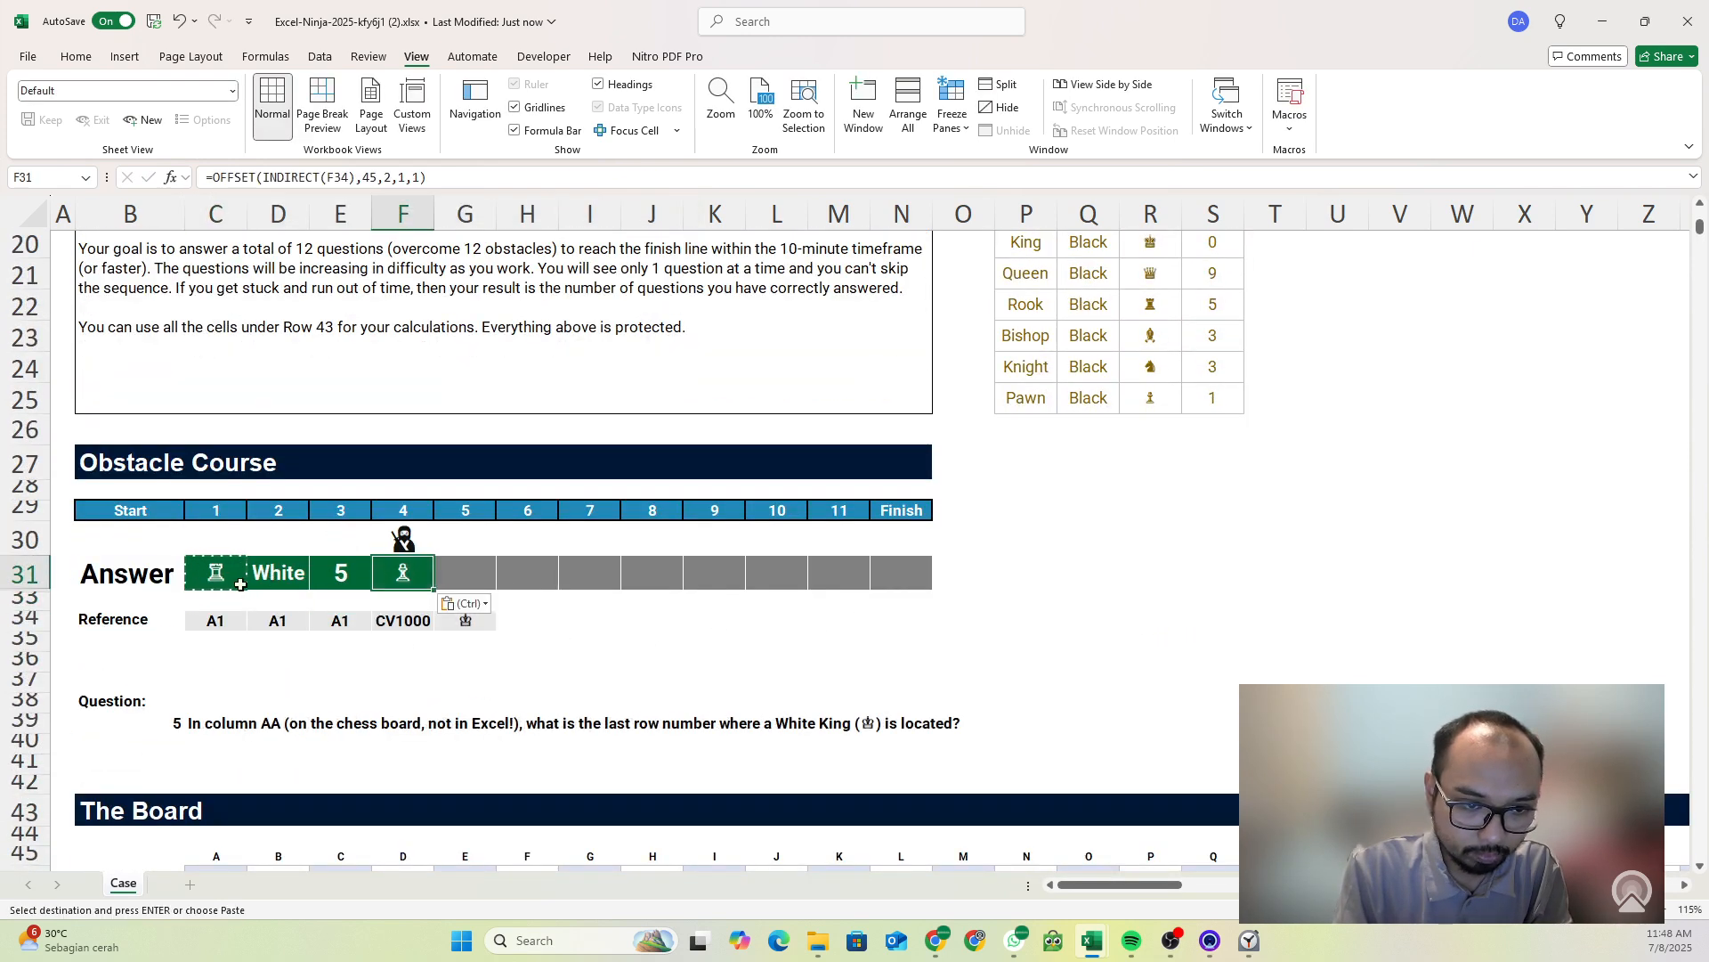
scroll(253, 561, down, 2)
key(Escape)
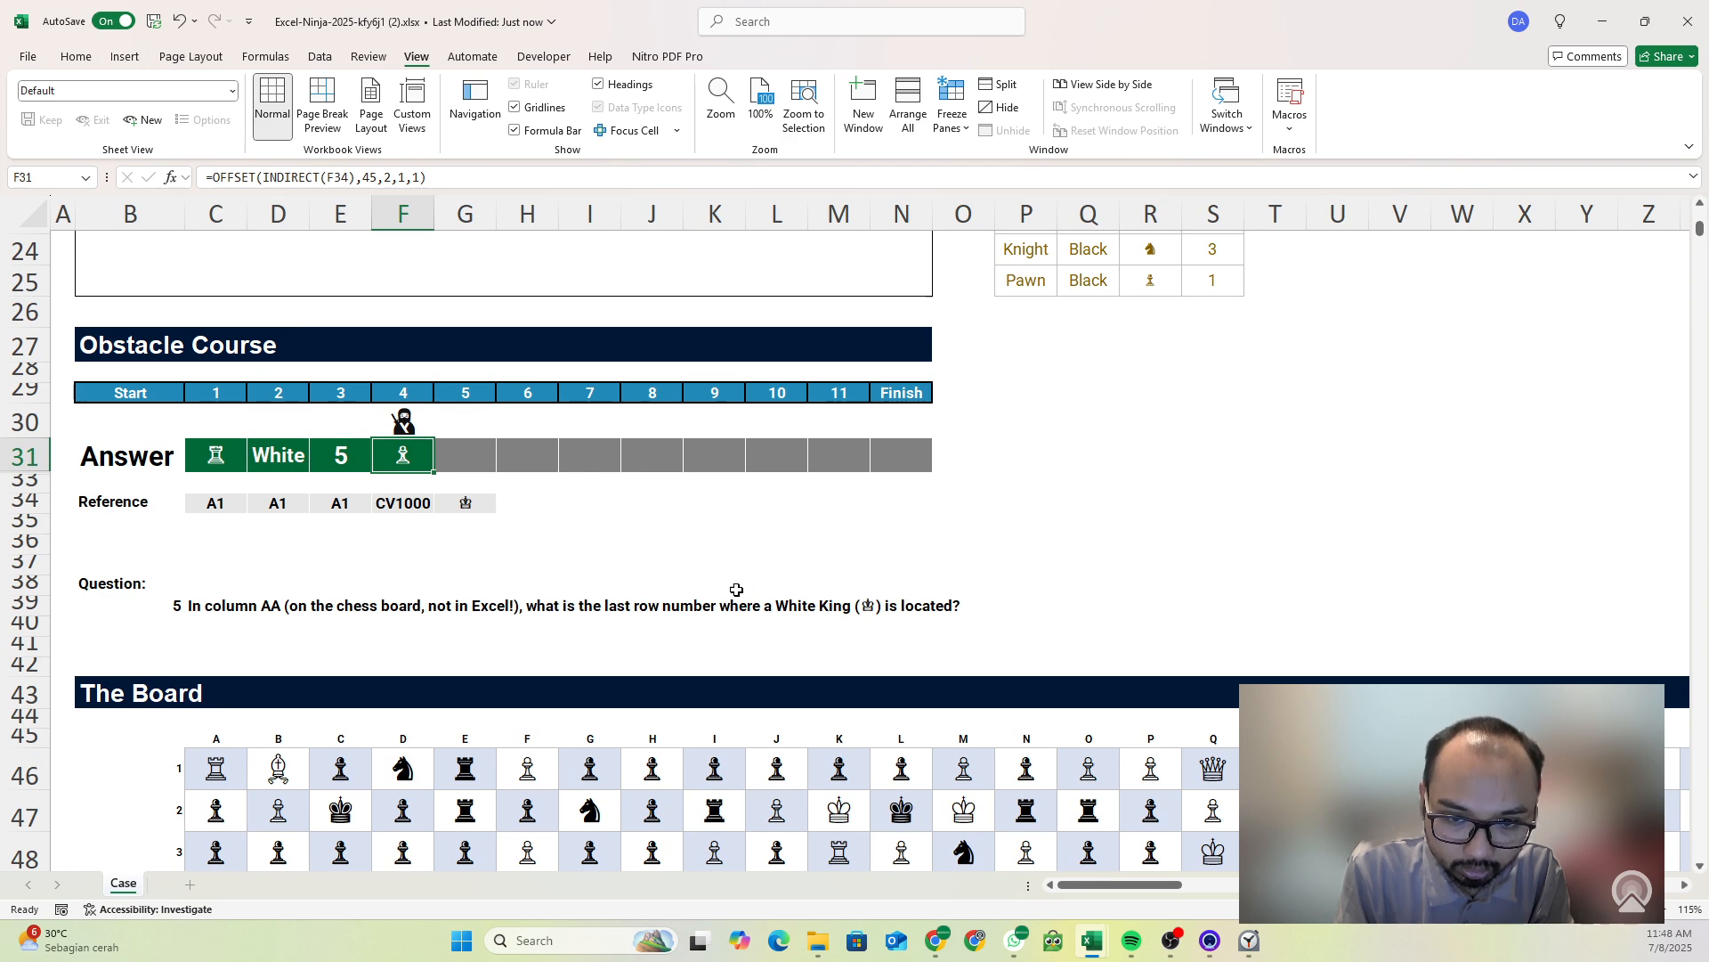
- Start a formula in G31 that references the whole board column AA as the absolute range $AC$46:$AC$1045
click(466, 451)
text(=)
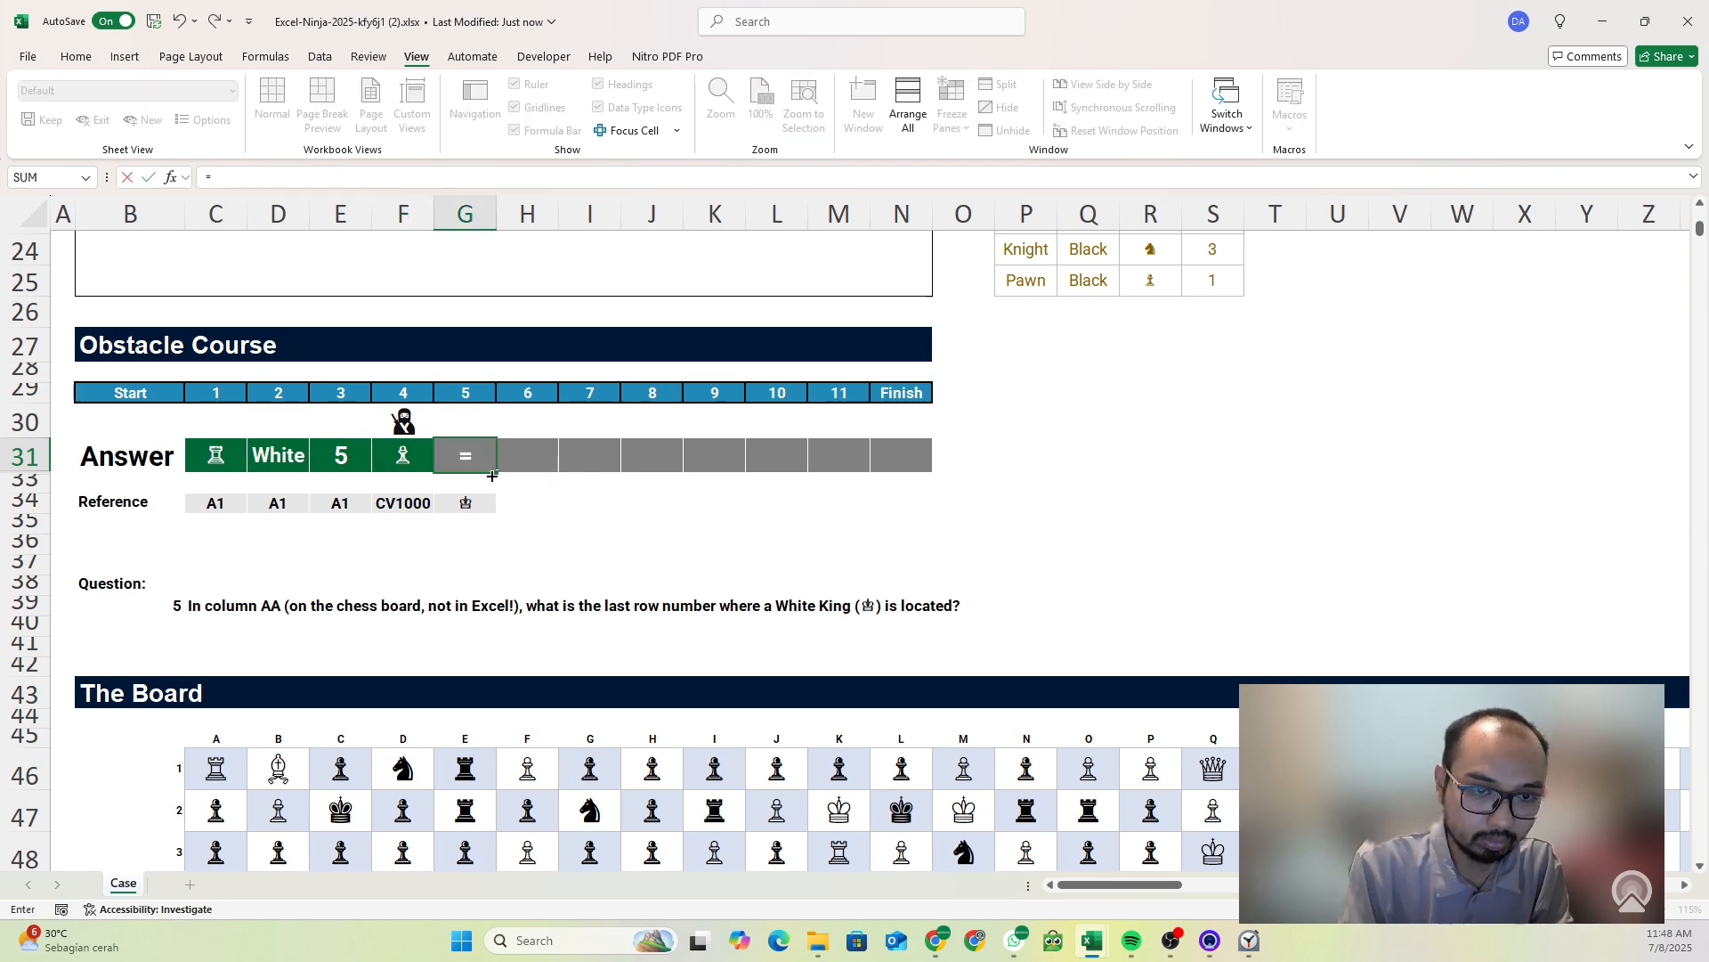
drag(1111, 879, 1242, 881)
click(202, 738)
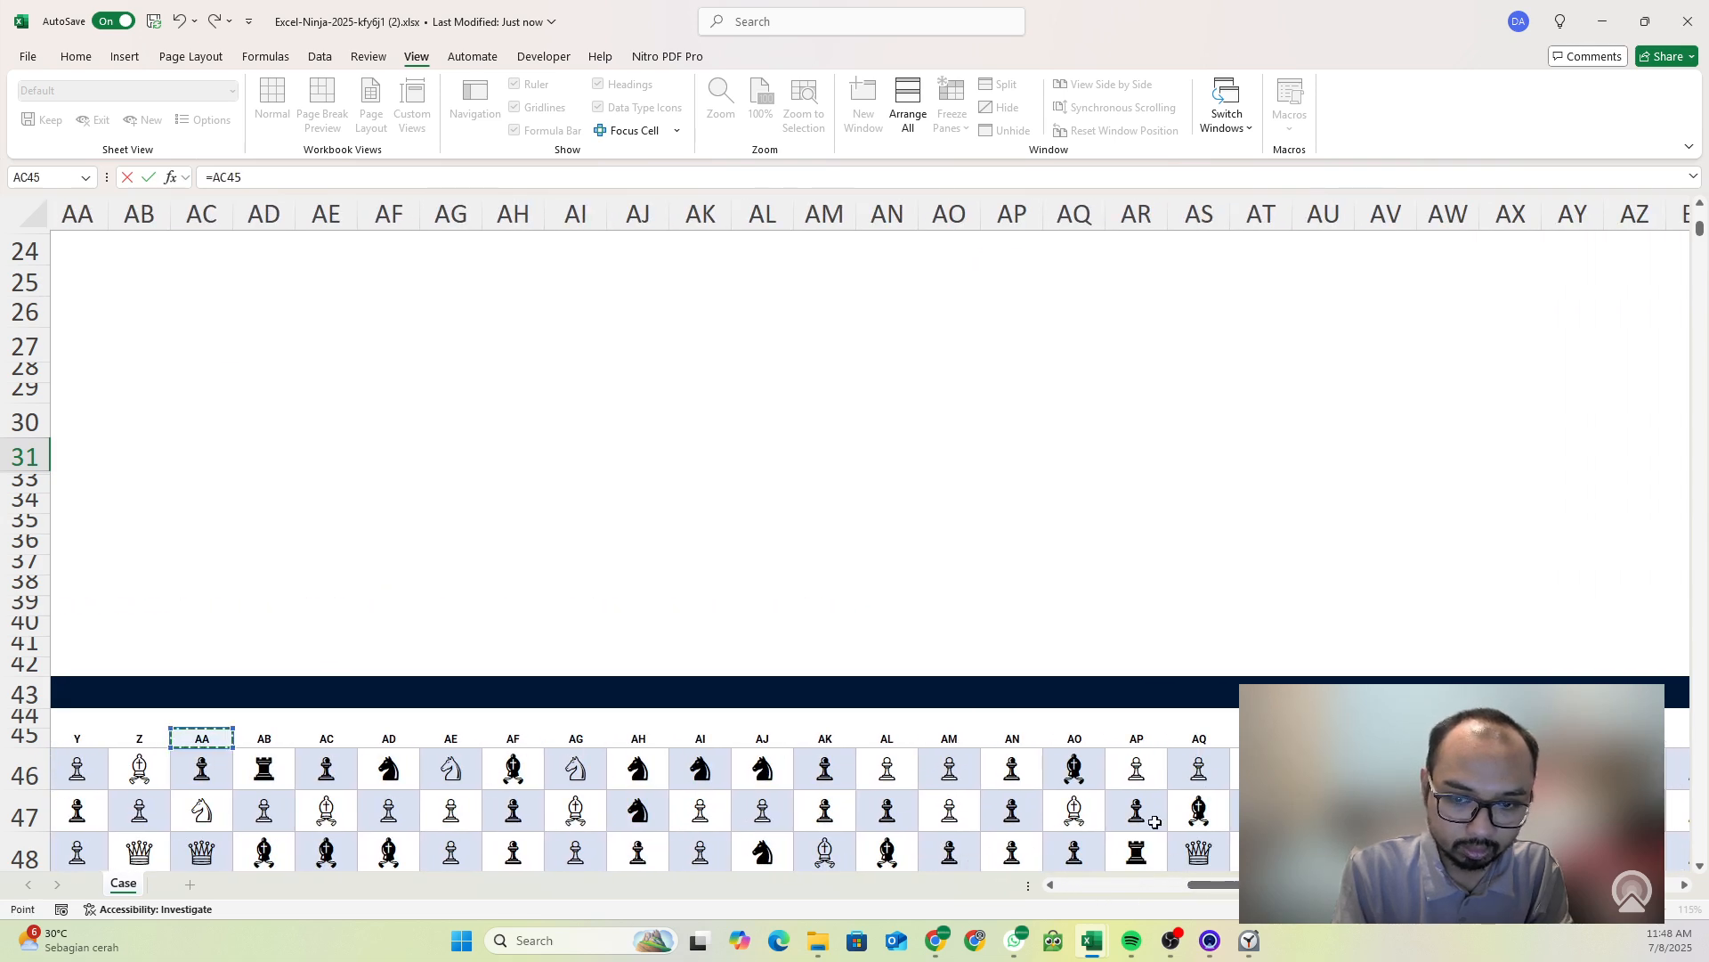
key(Down)
key(ctrl+shift+Down)
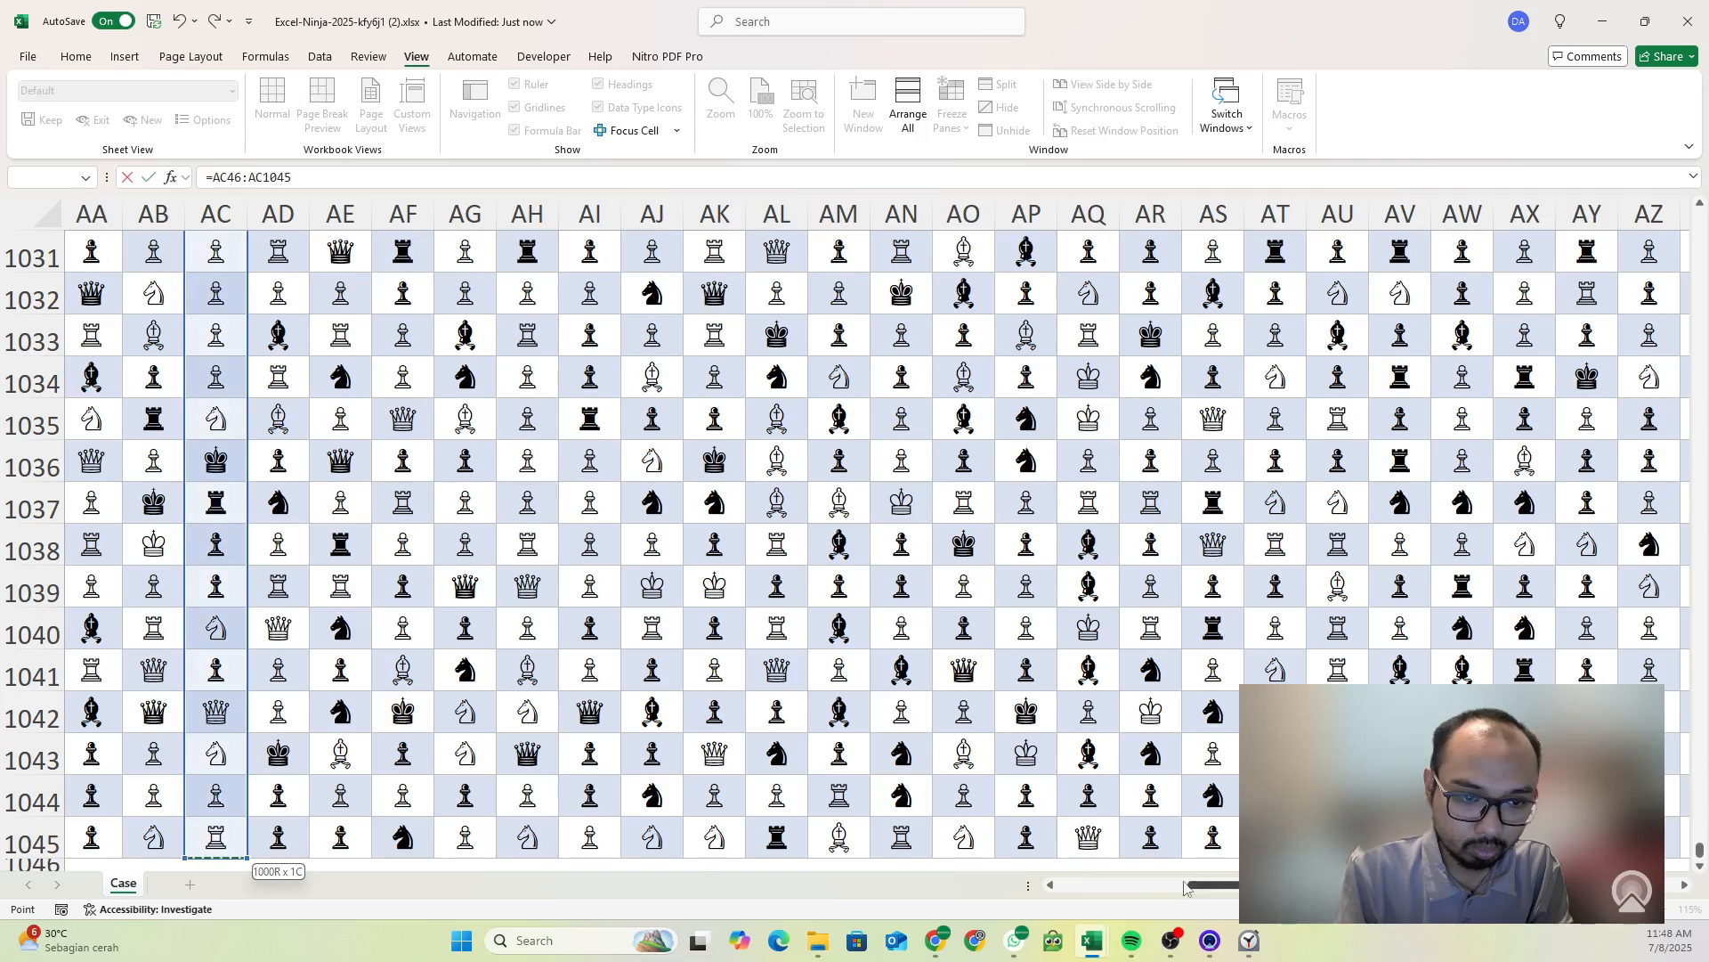
key(F4)
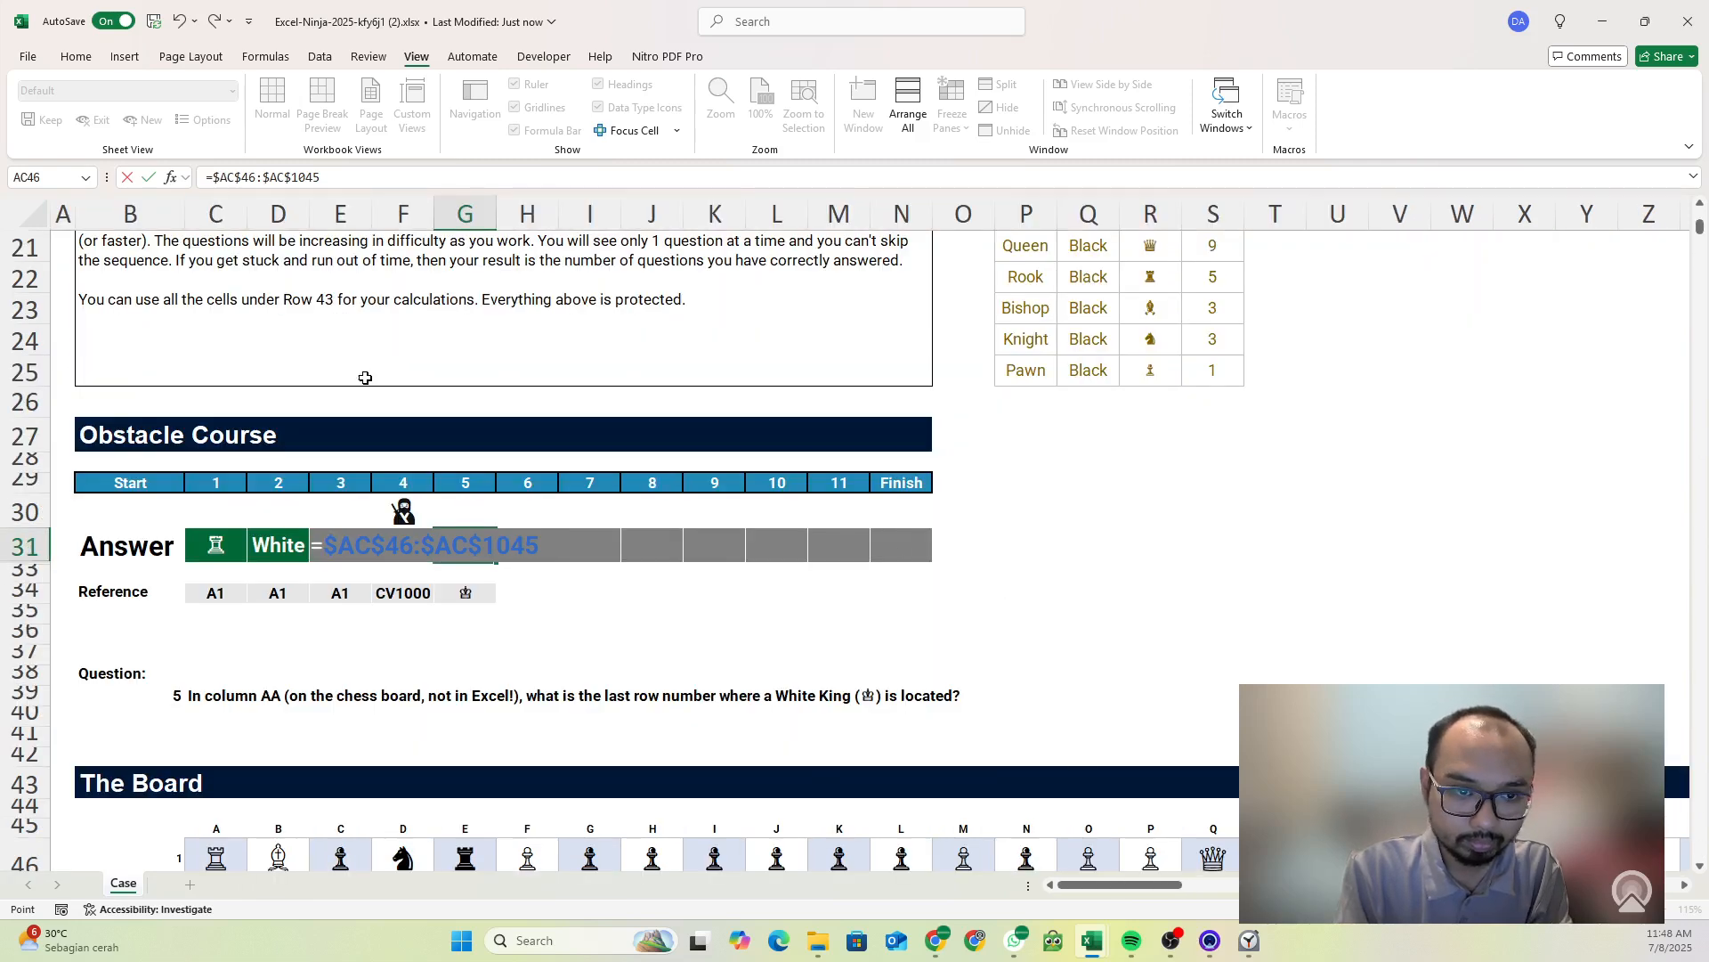
- Compare the range in G31 with the reference symbol in G34 and wrap it in IF, returning 1 or ""
click(339, 171)
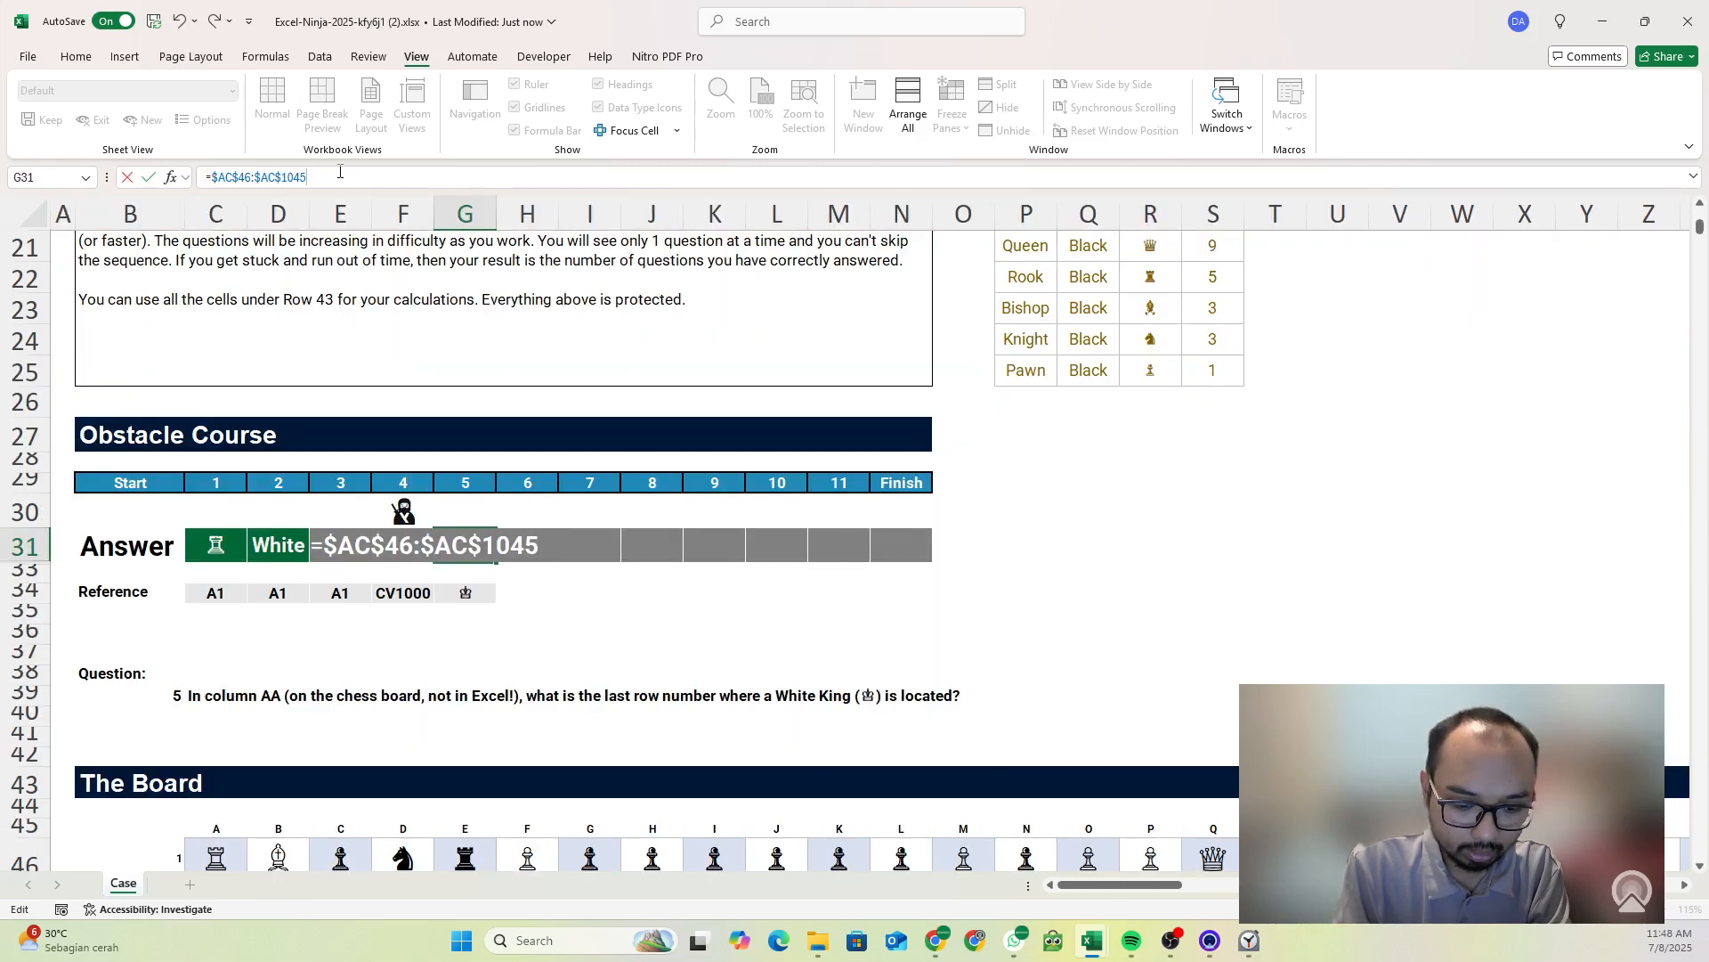
text(=)
click(457, 599)
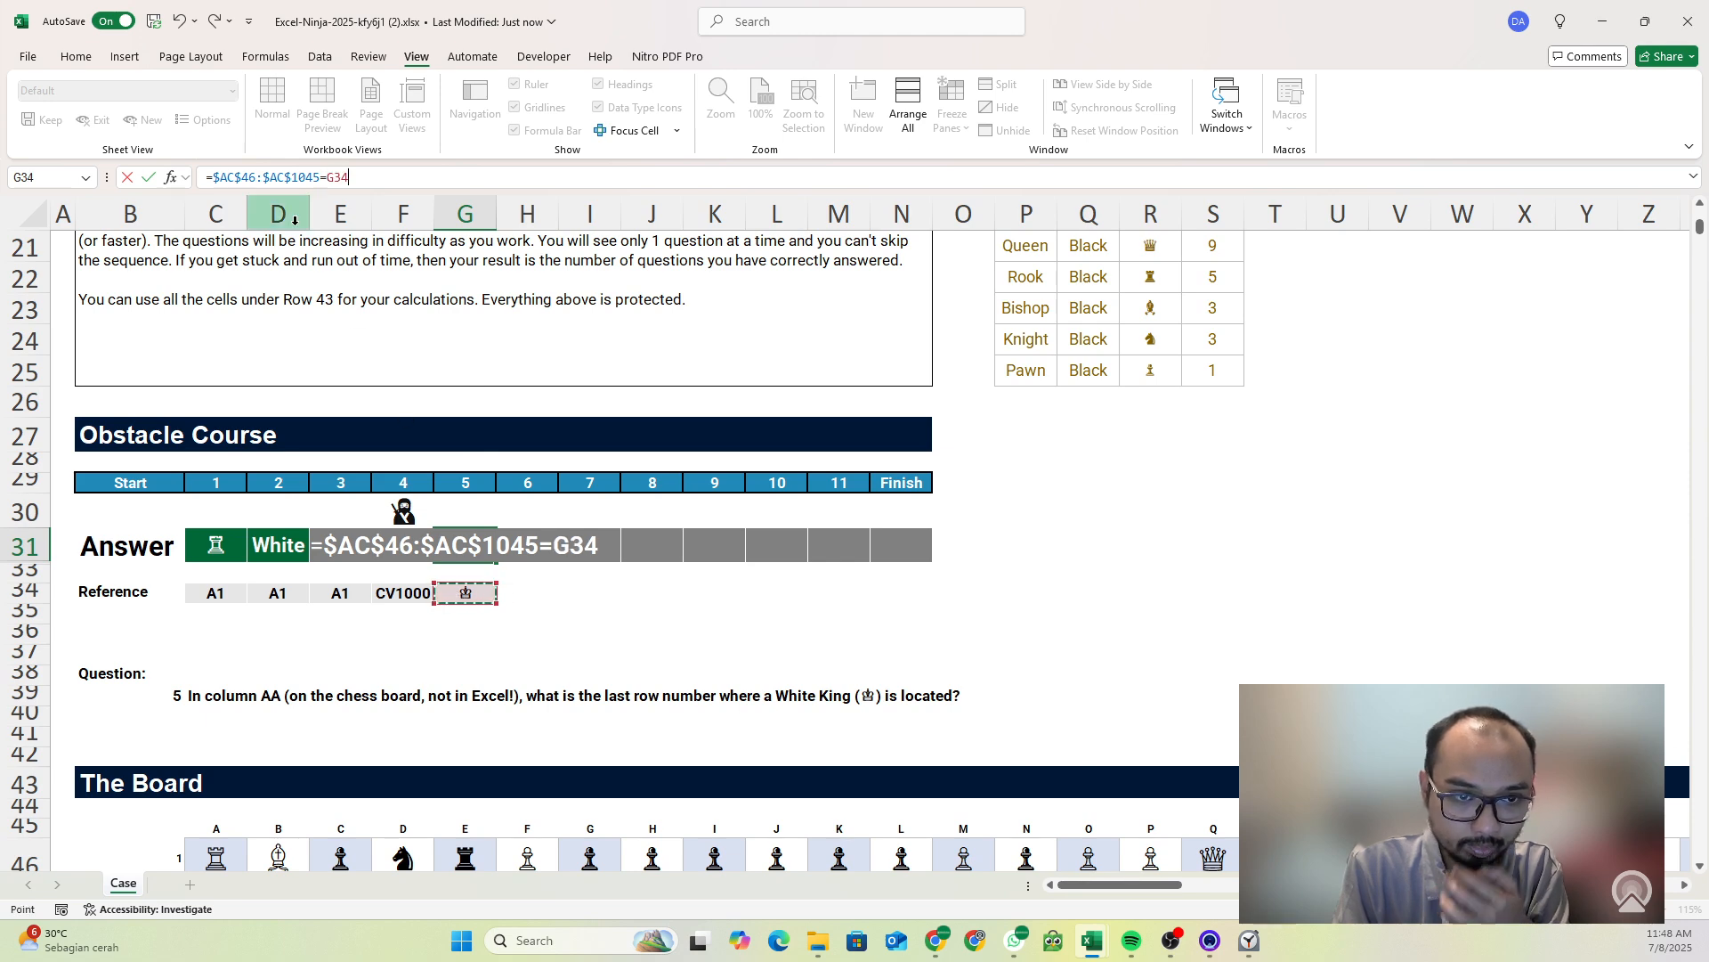
click(212, 178)
text(if()
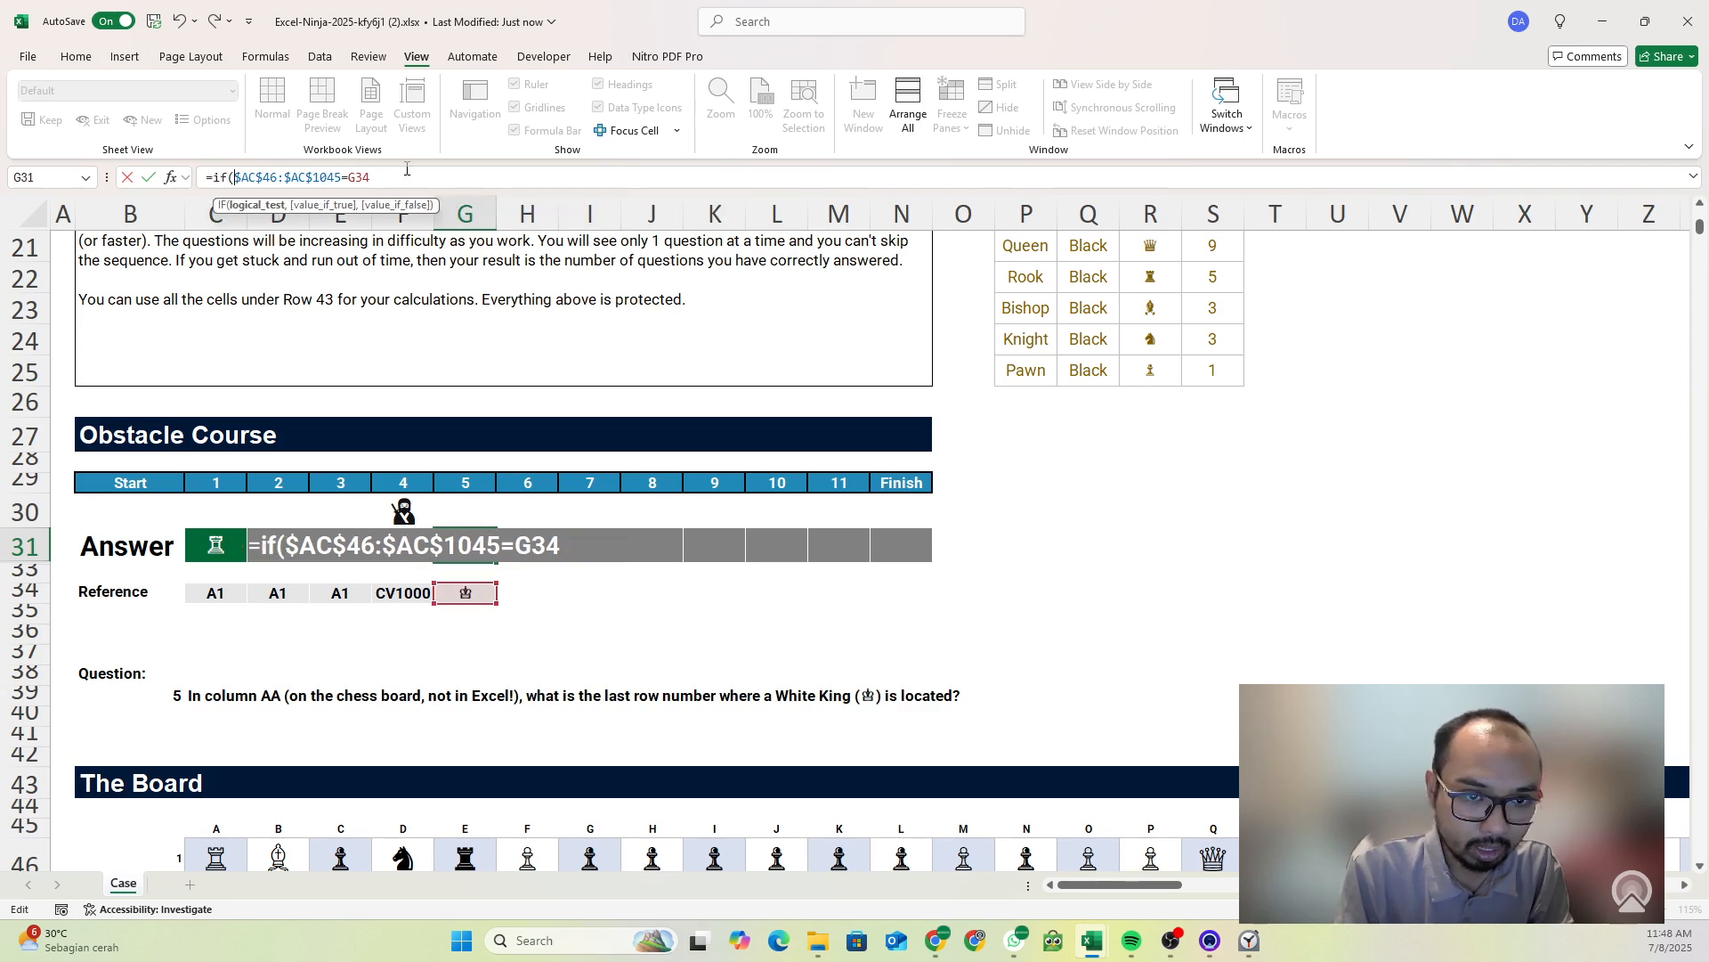
text(,1,)
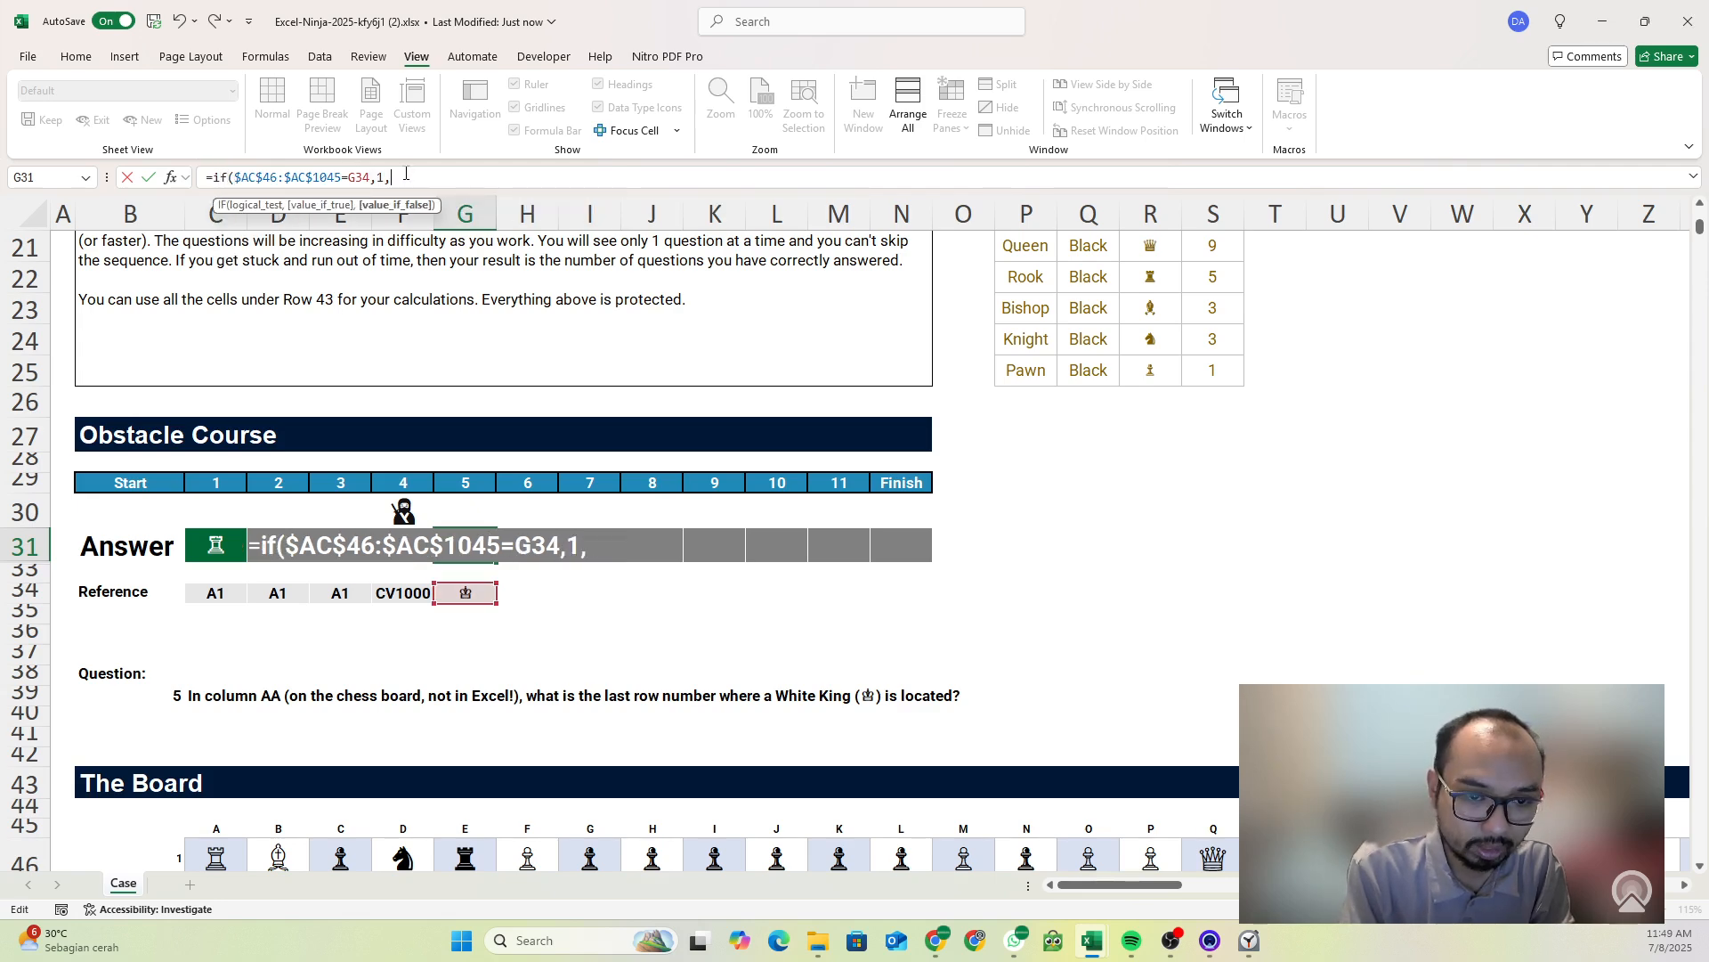
text(""))
key(BackSpace)
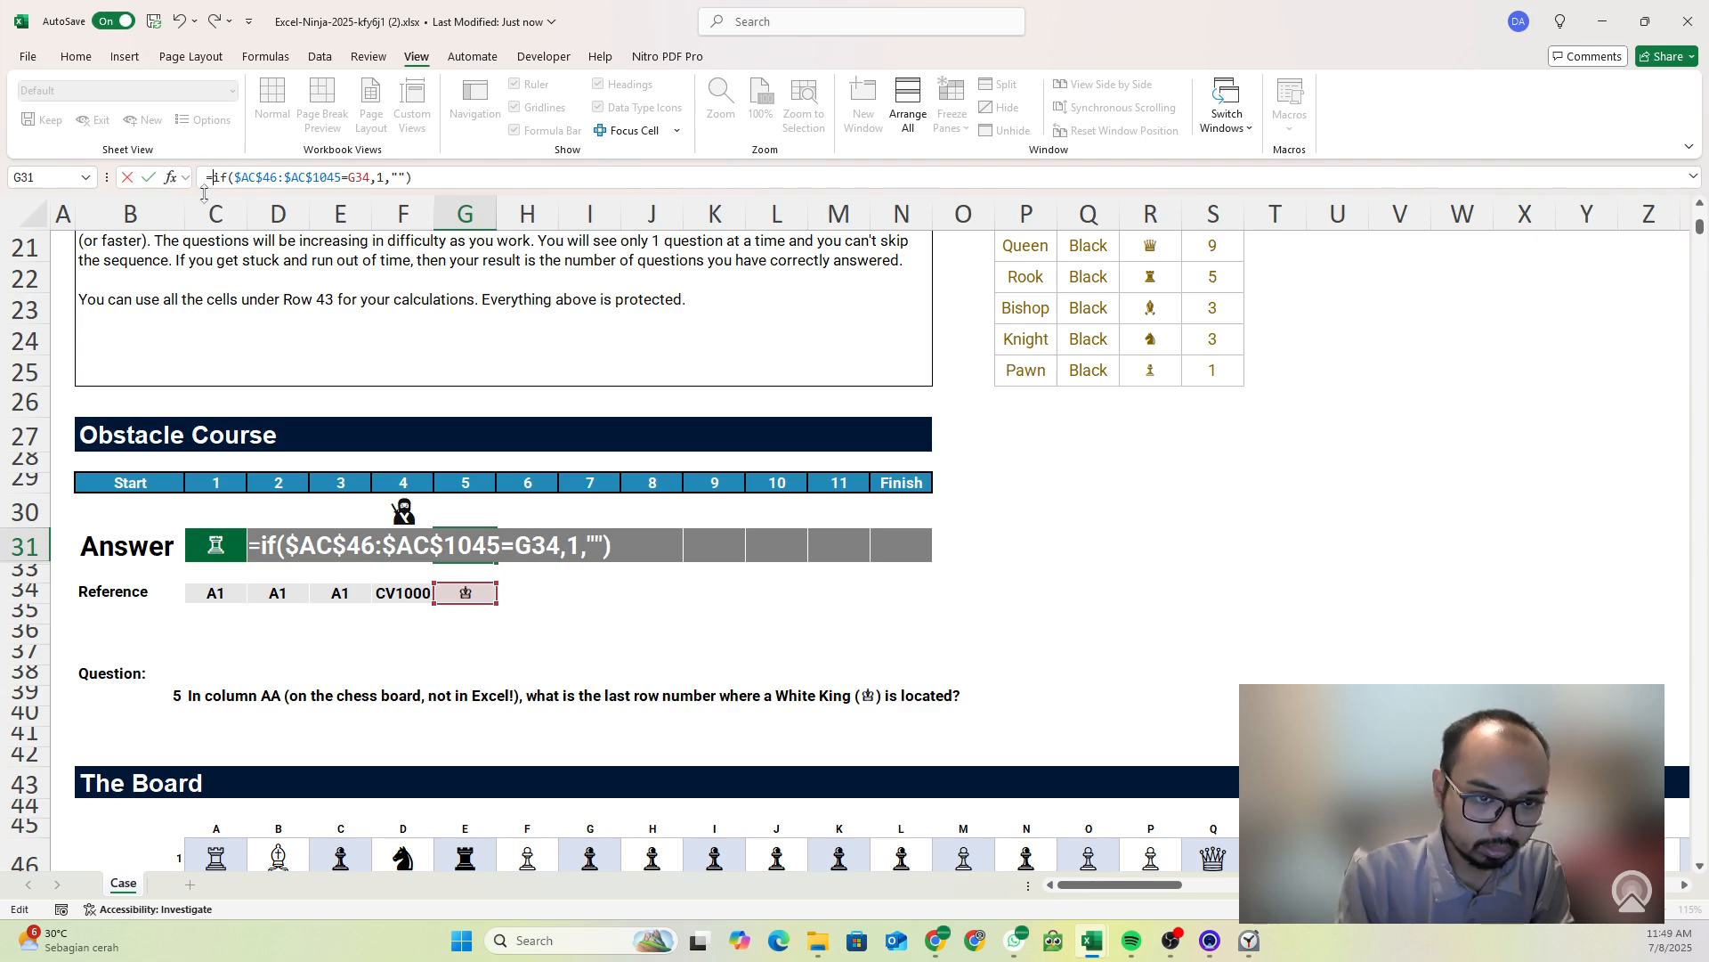
- Wrap G31's IF in MATCH with lookup value 2 and match type 1, and commit the fifth answer
text(match()
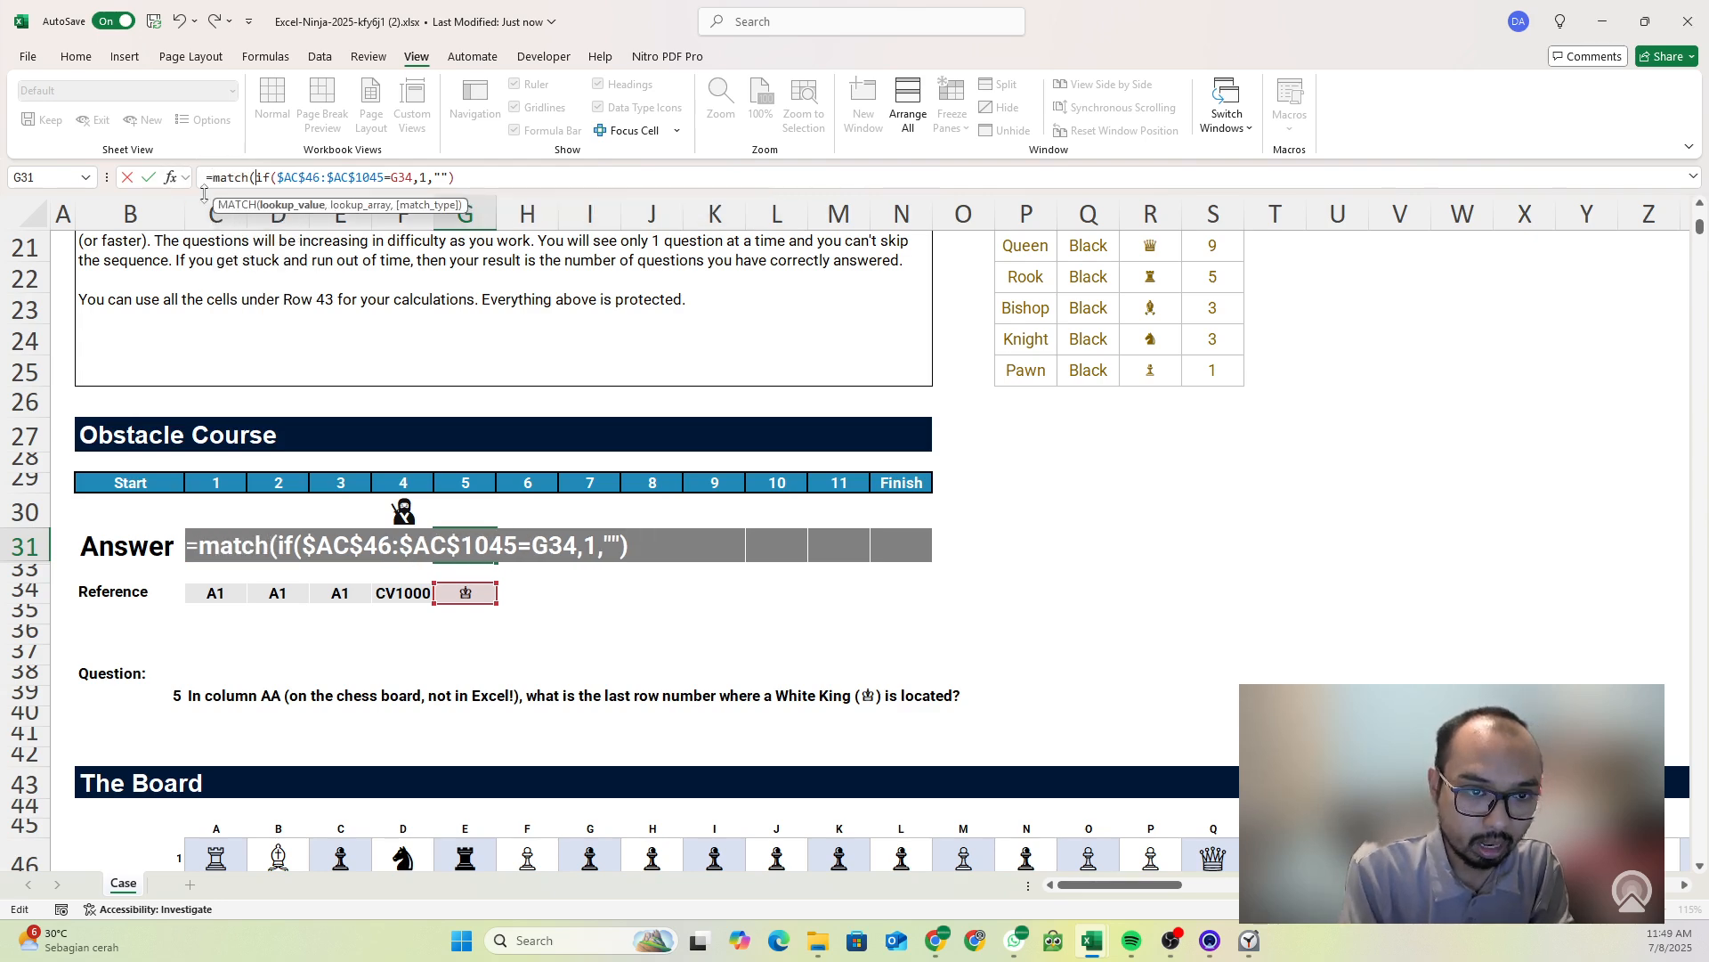
text(2,)
click(356, 205)
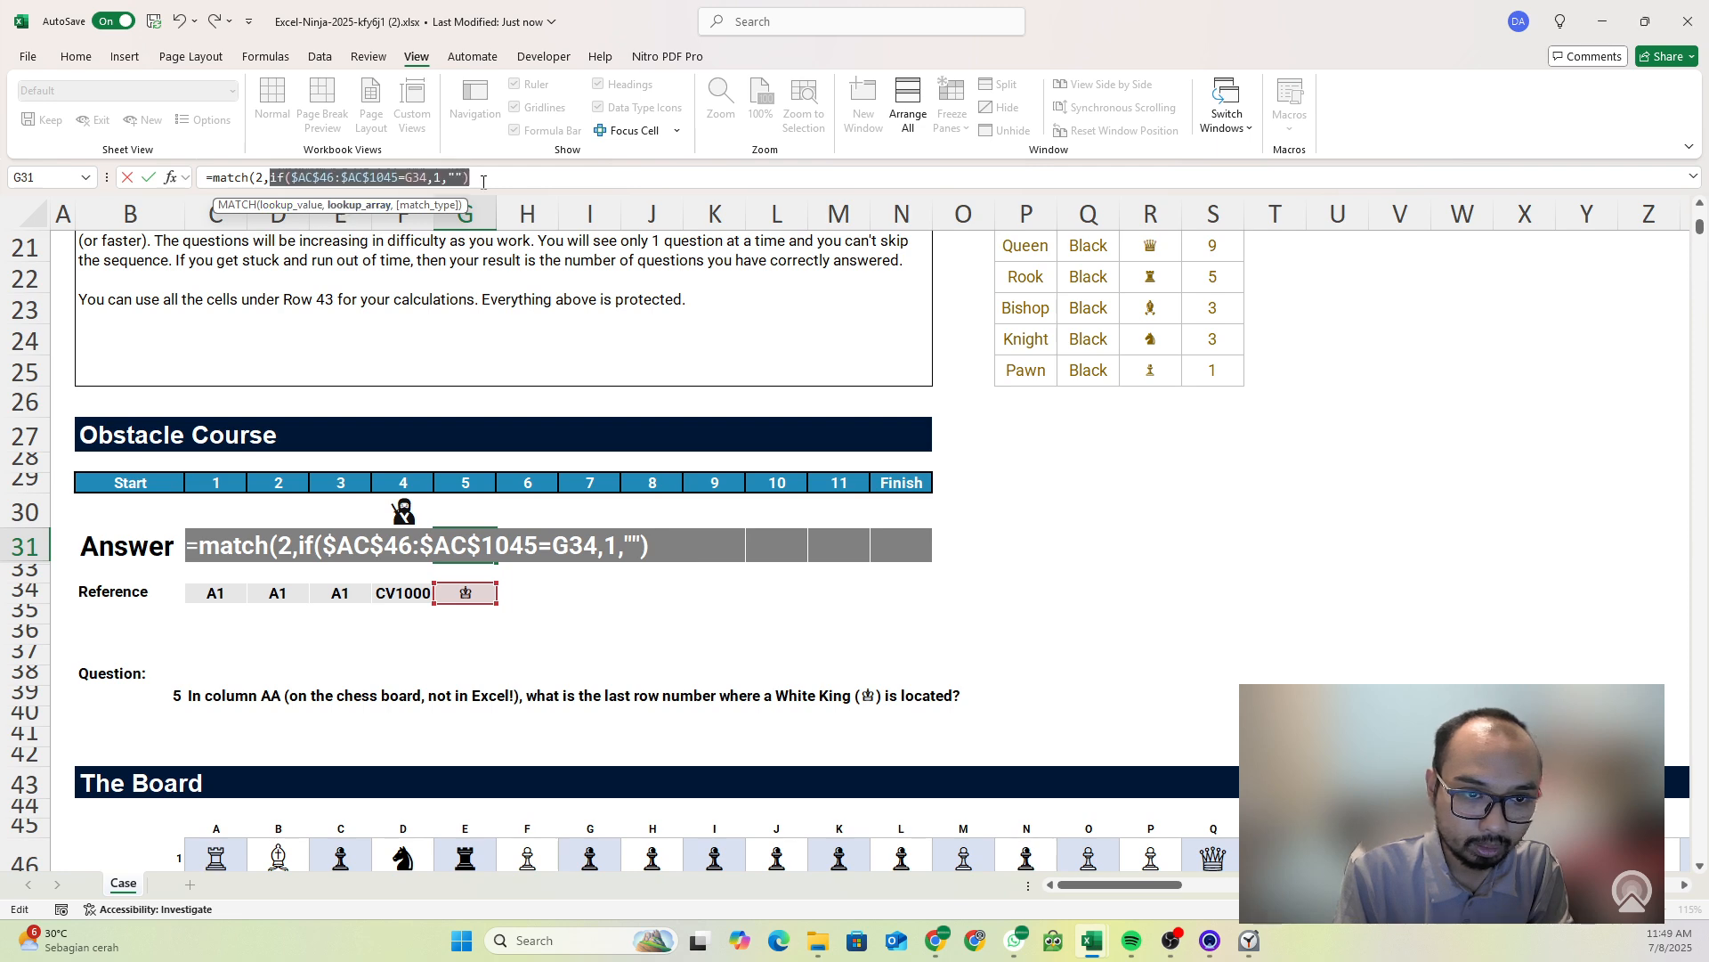
click(496, 176)
text(,)
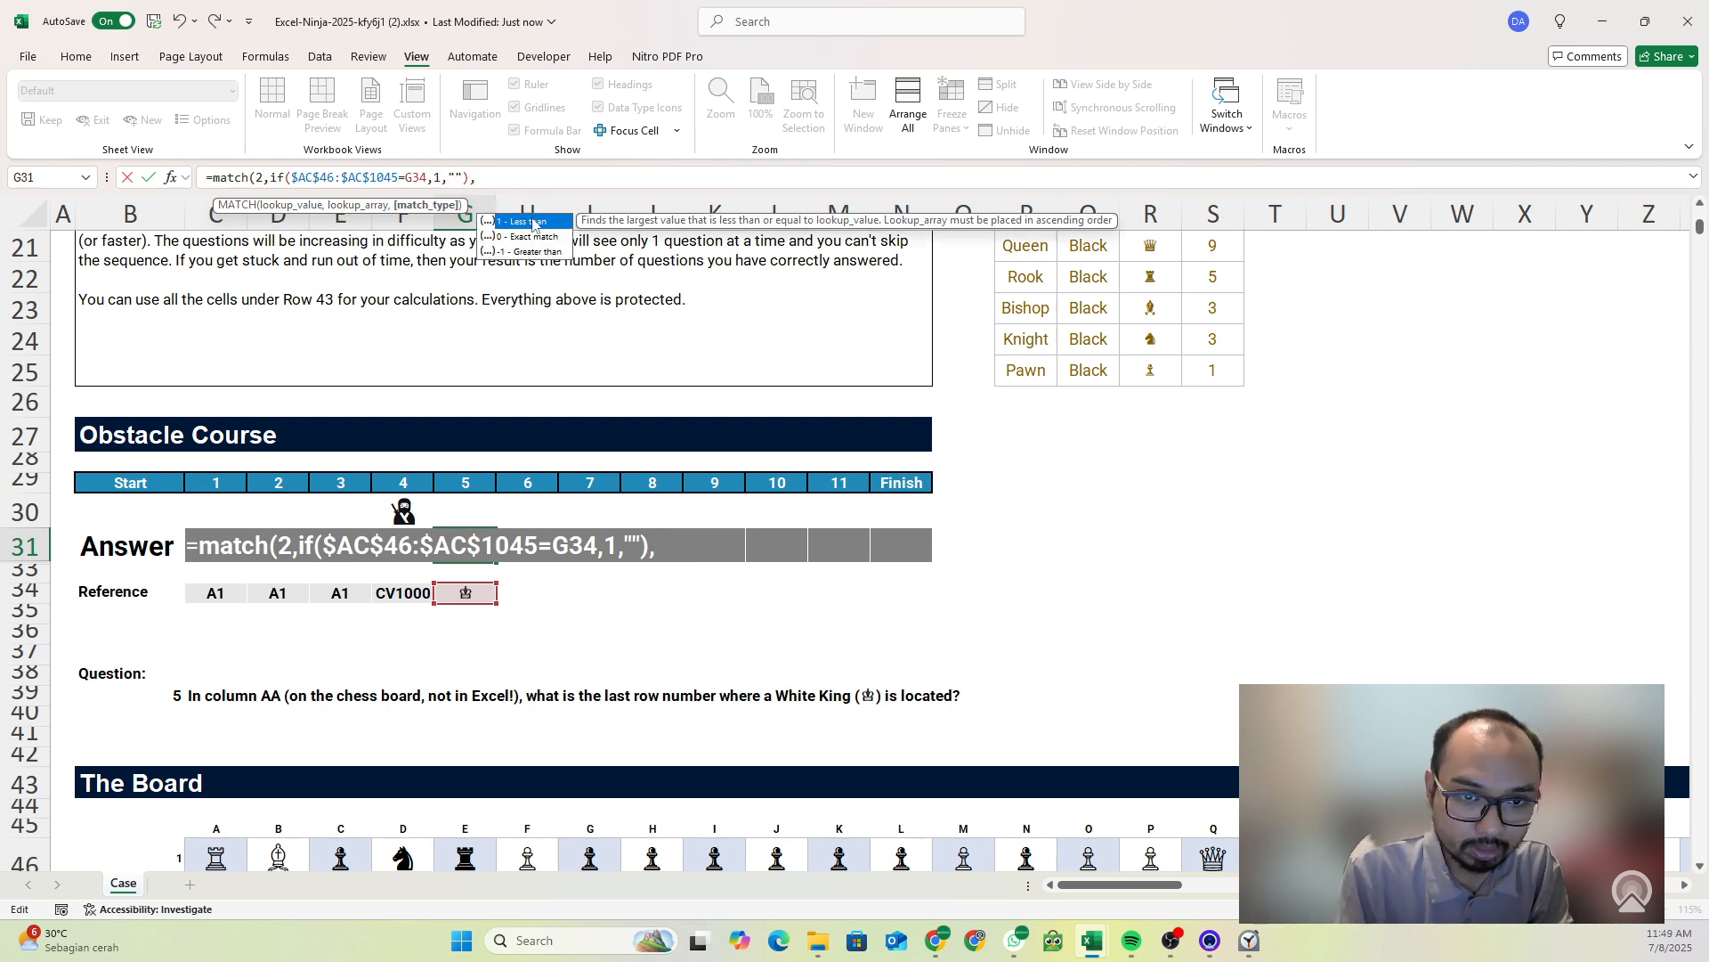
text(1)
click(253, 176)
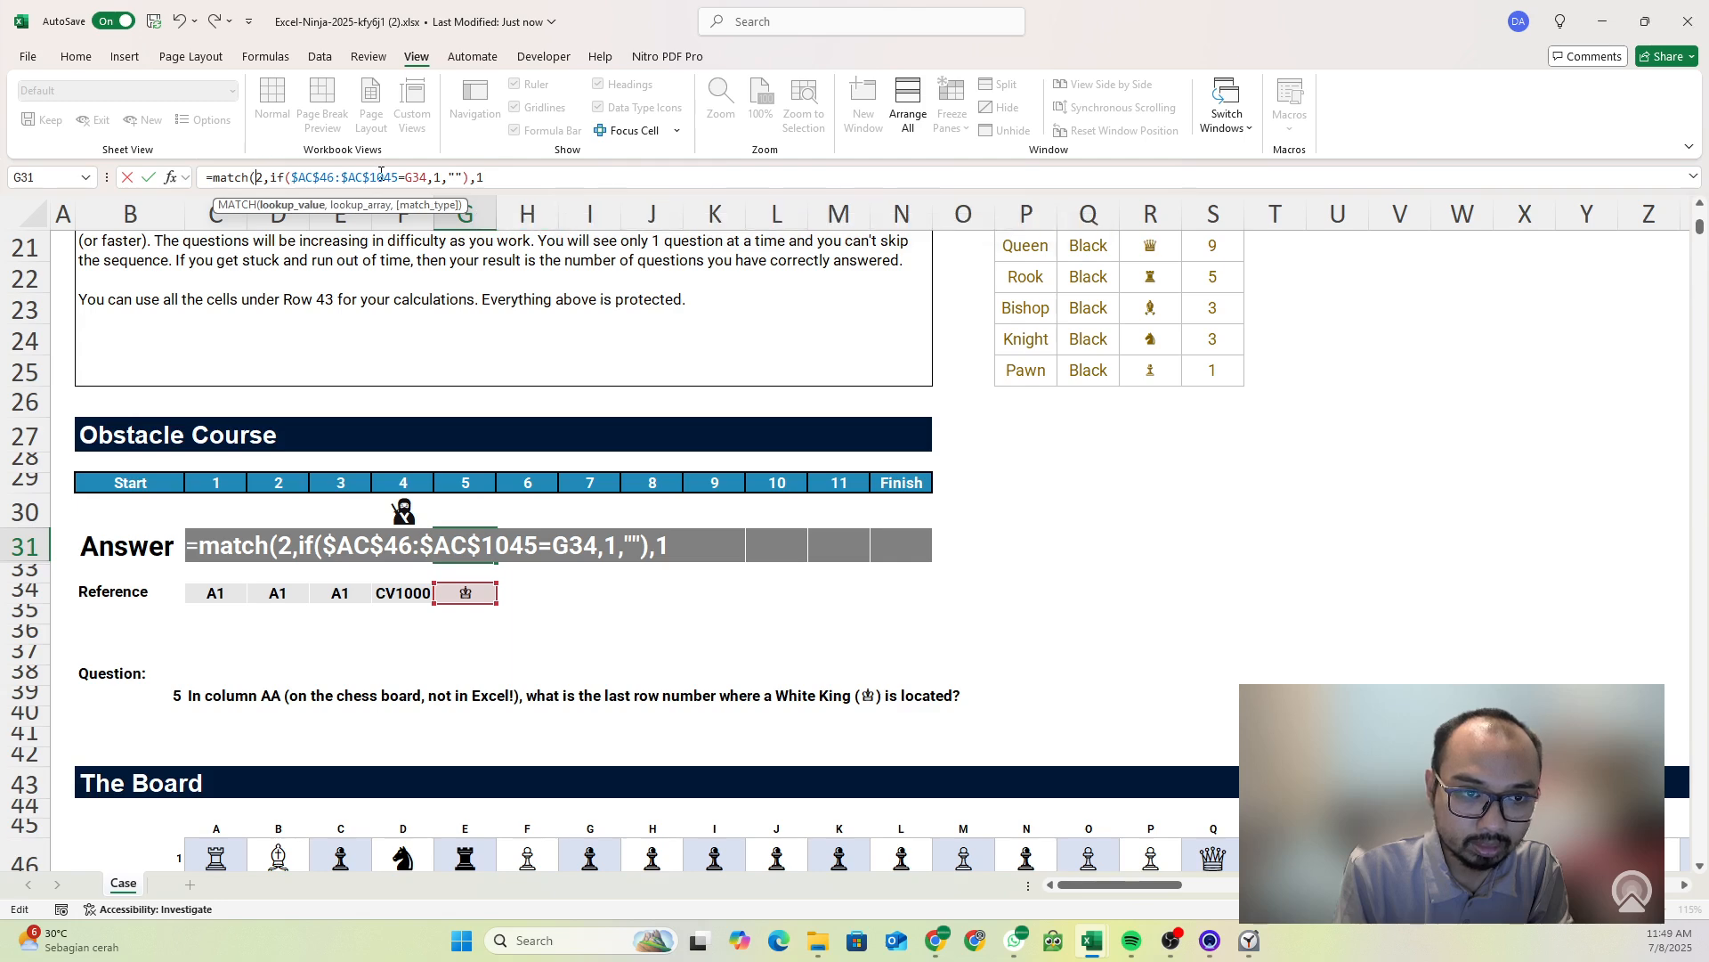
click(503, 175)
text())
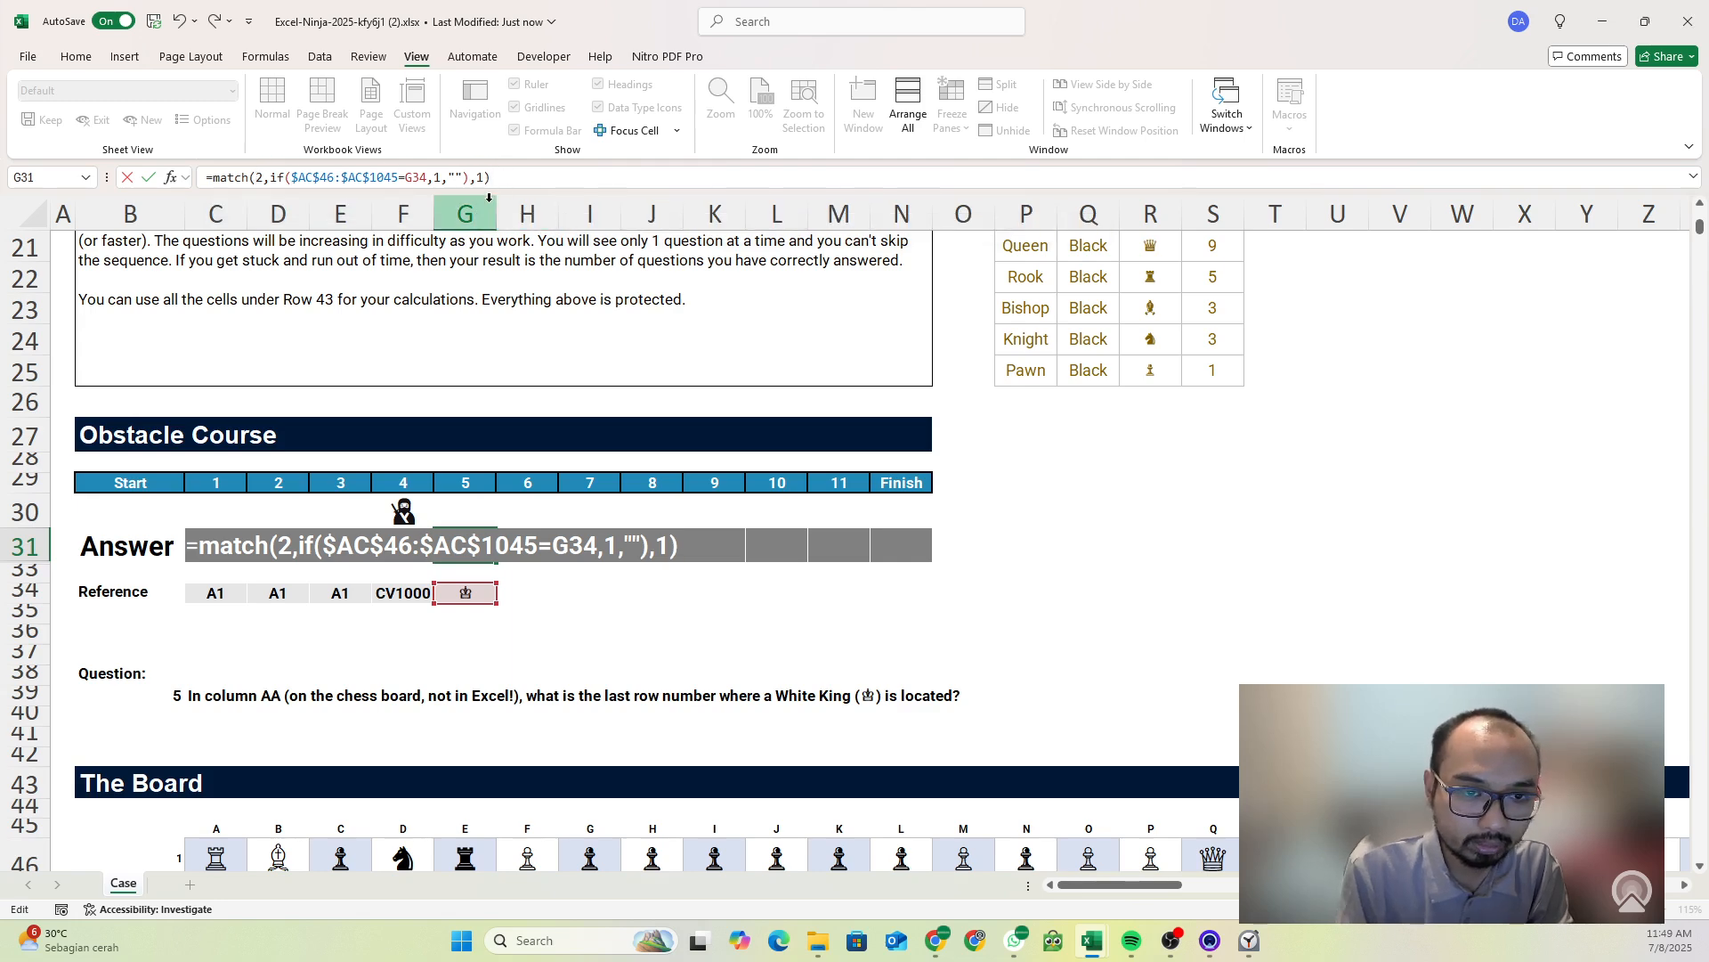
key(Return)
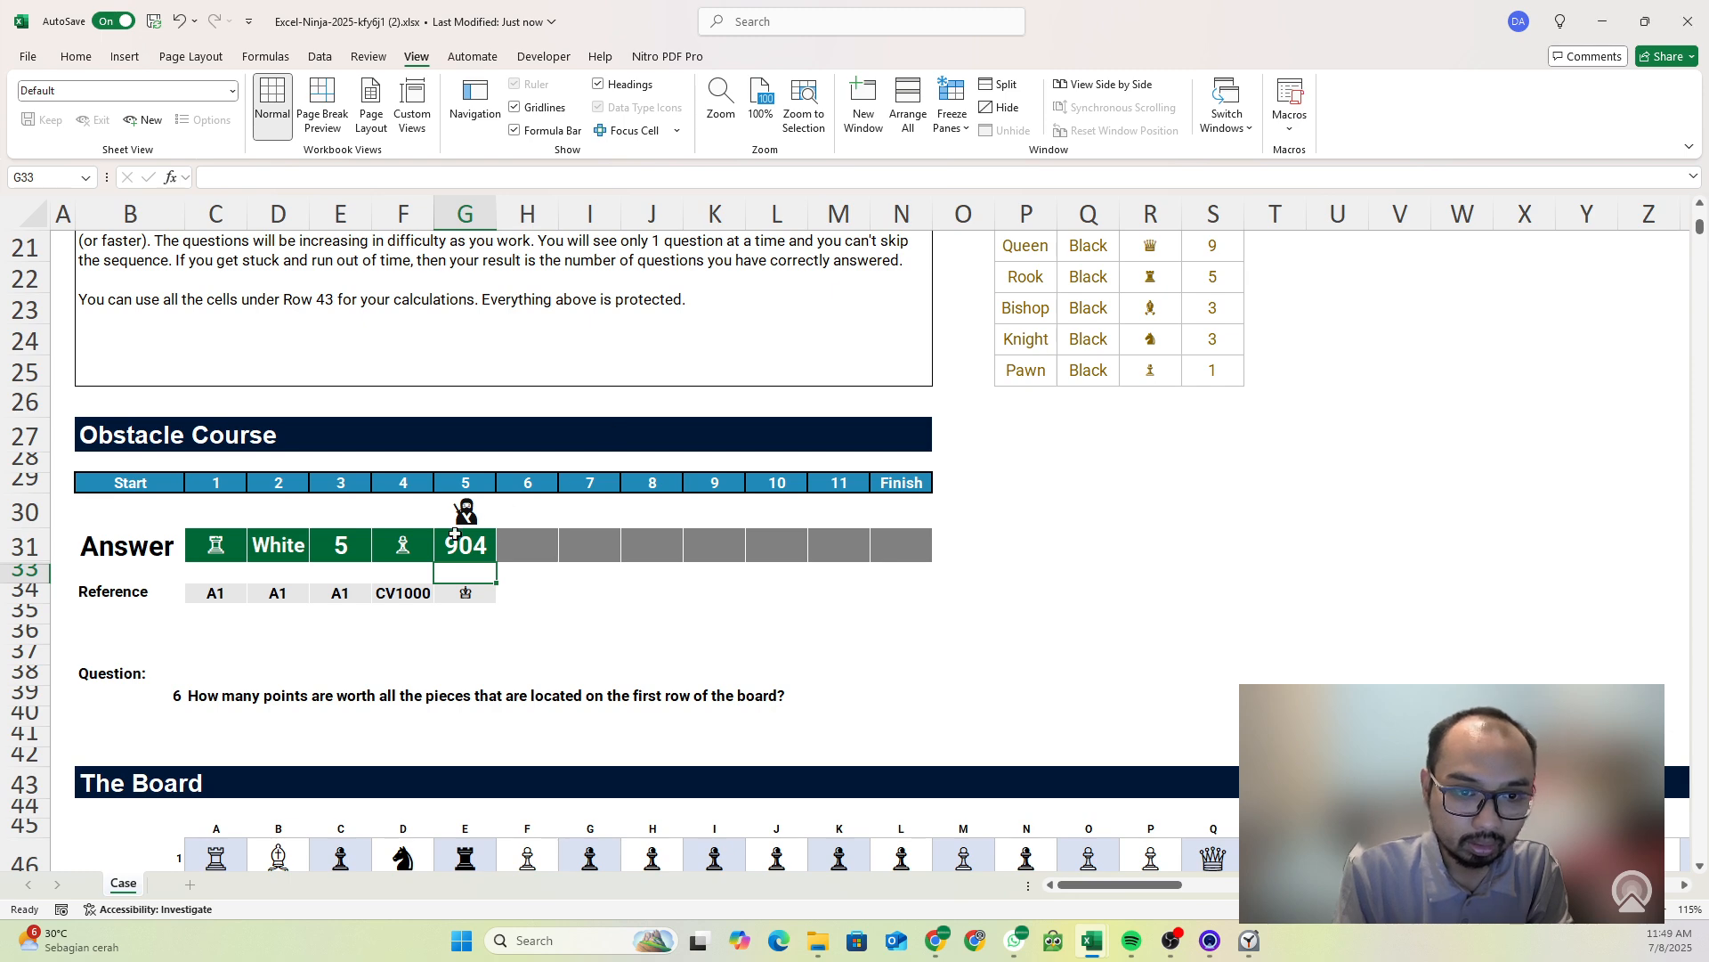
- Start an XLOOKUP in H31 with the board's entire first row, C46:CX46, as the lookup value
scroll(466, 610, down, 1)
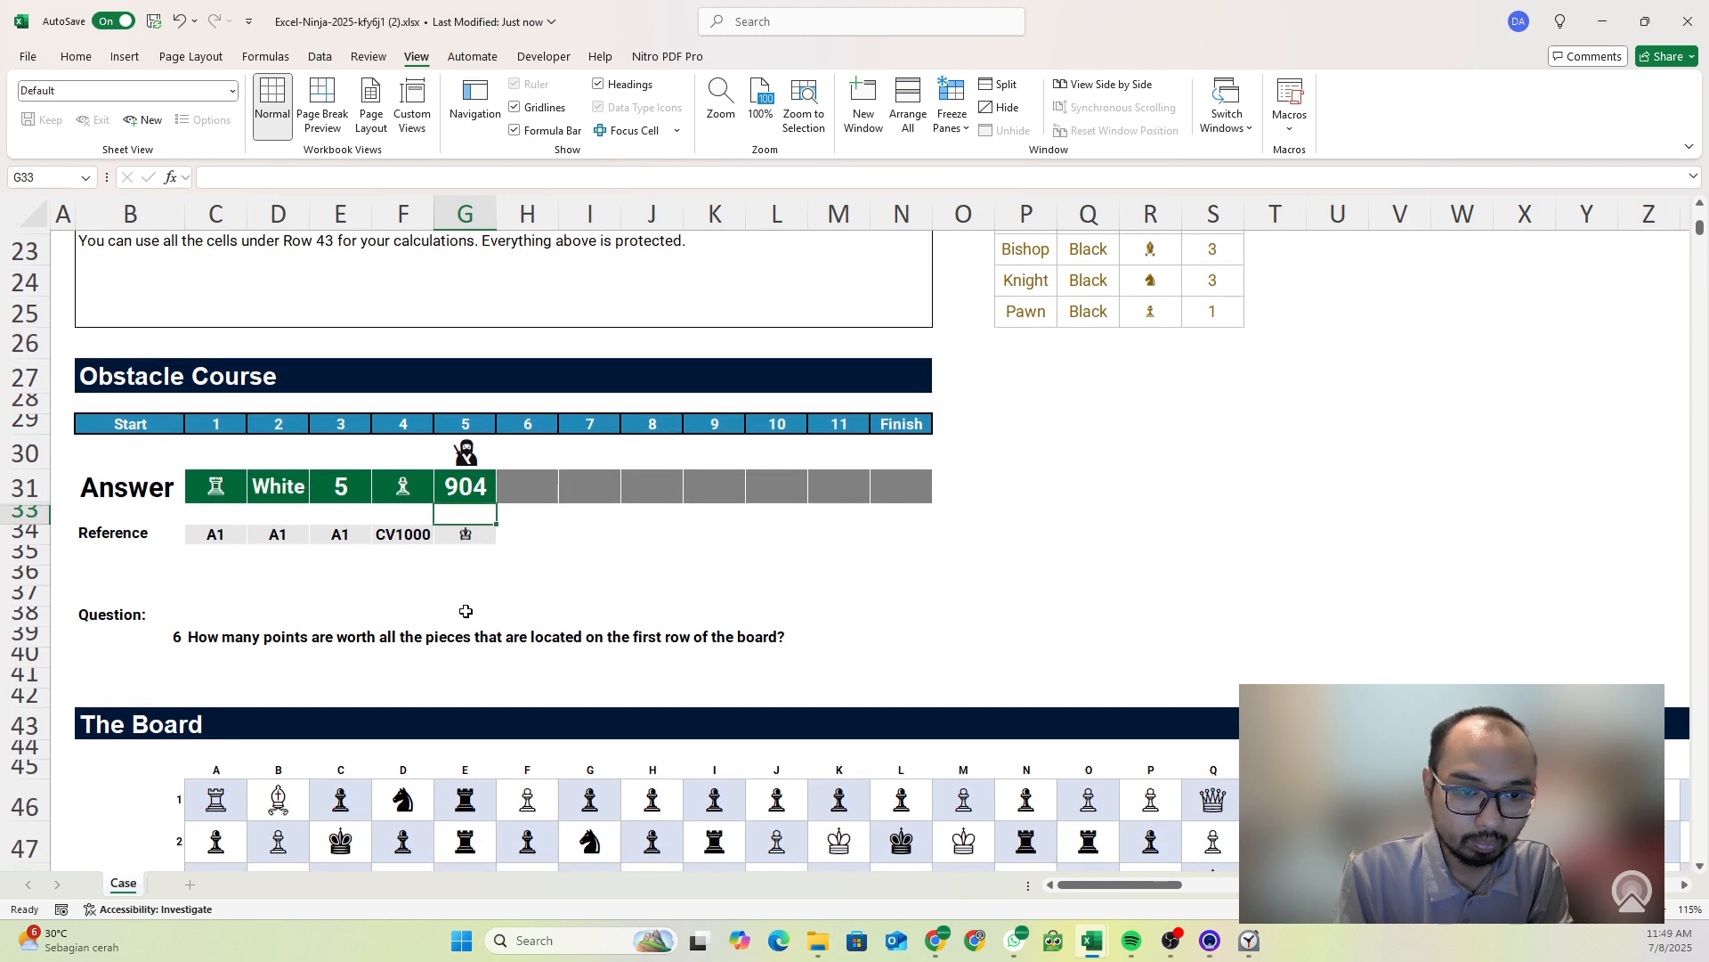
scroll(509, 513, up, 1)
click(516, 534)
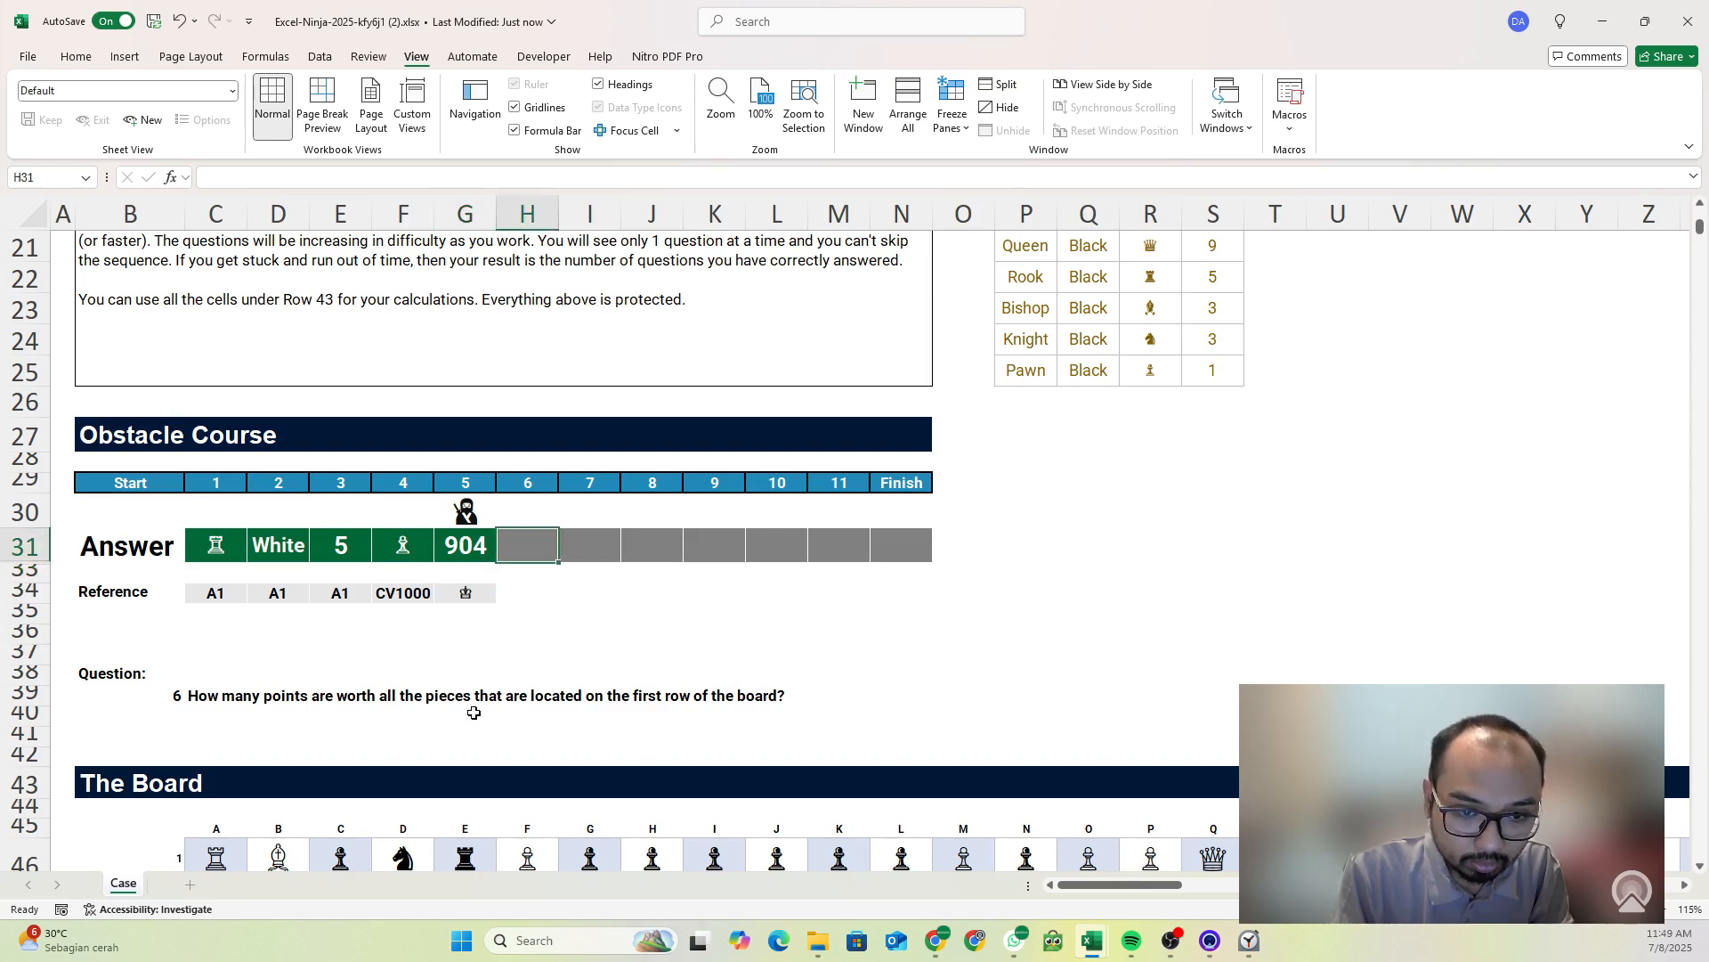
scroll(474, 713, down, 1)
text(=xl)
key(Tab)
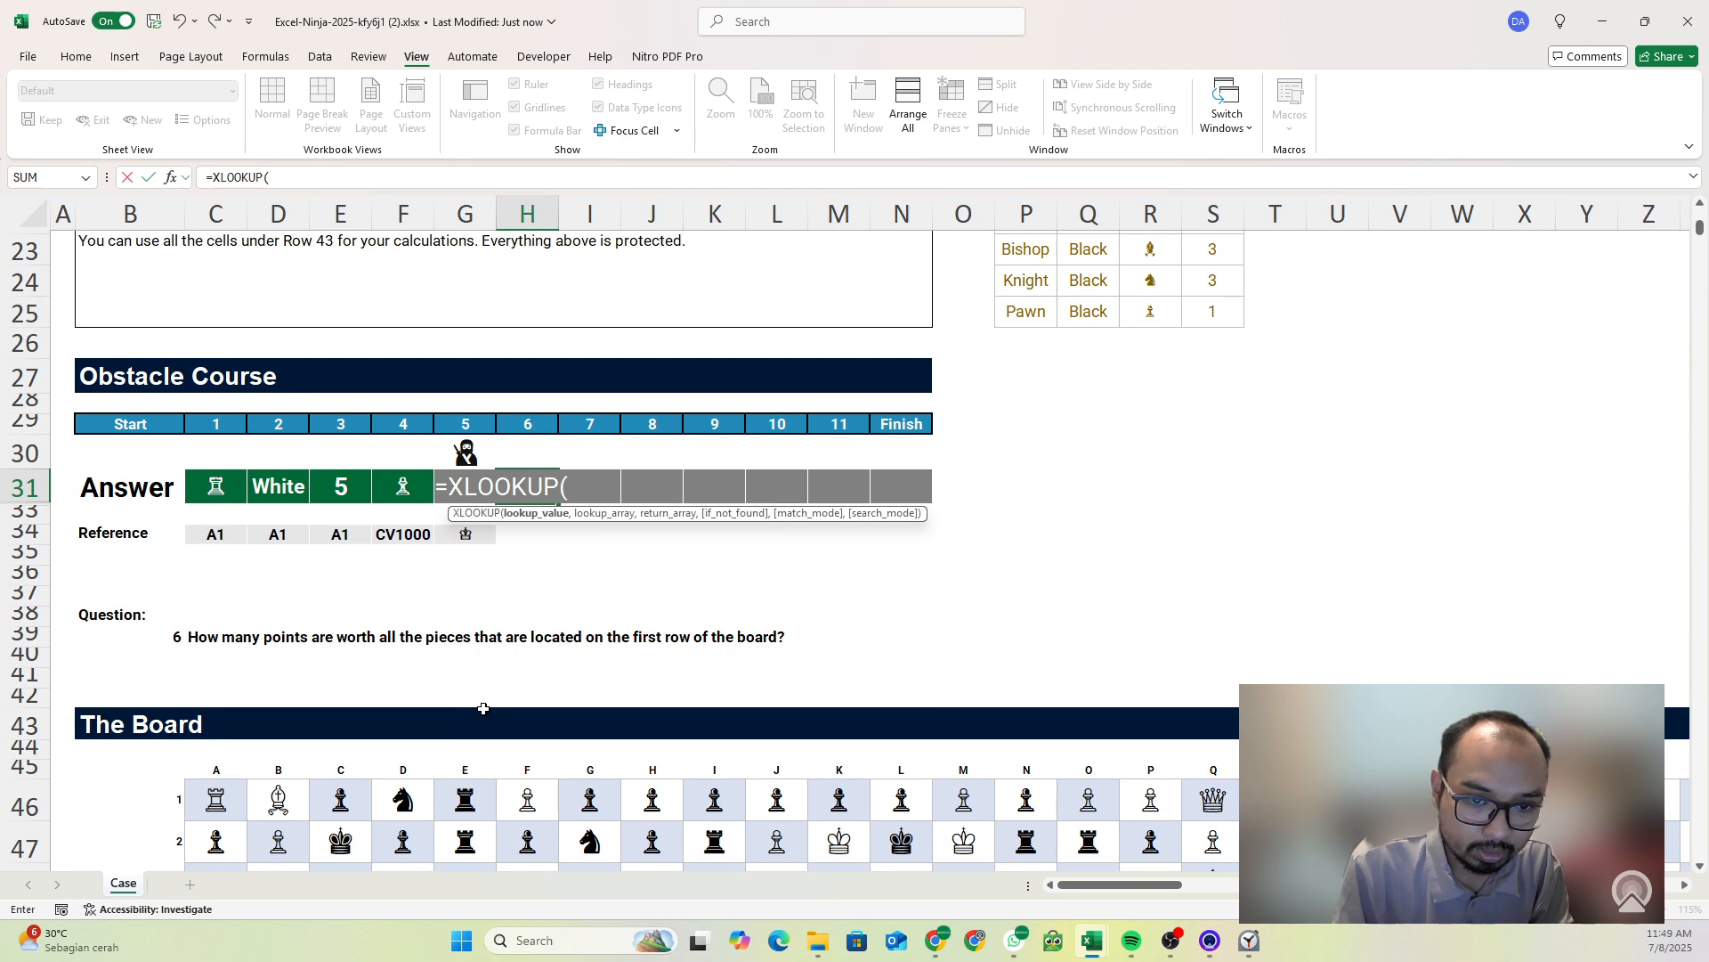
click(217, 799)
key(ctrl+shift+Right)
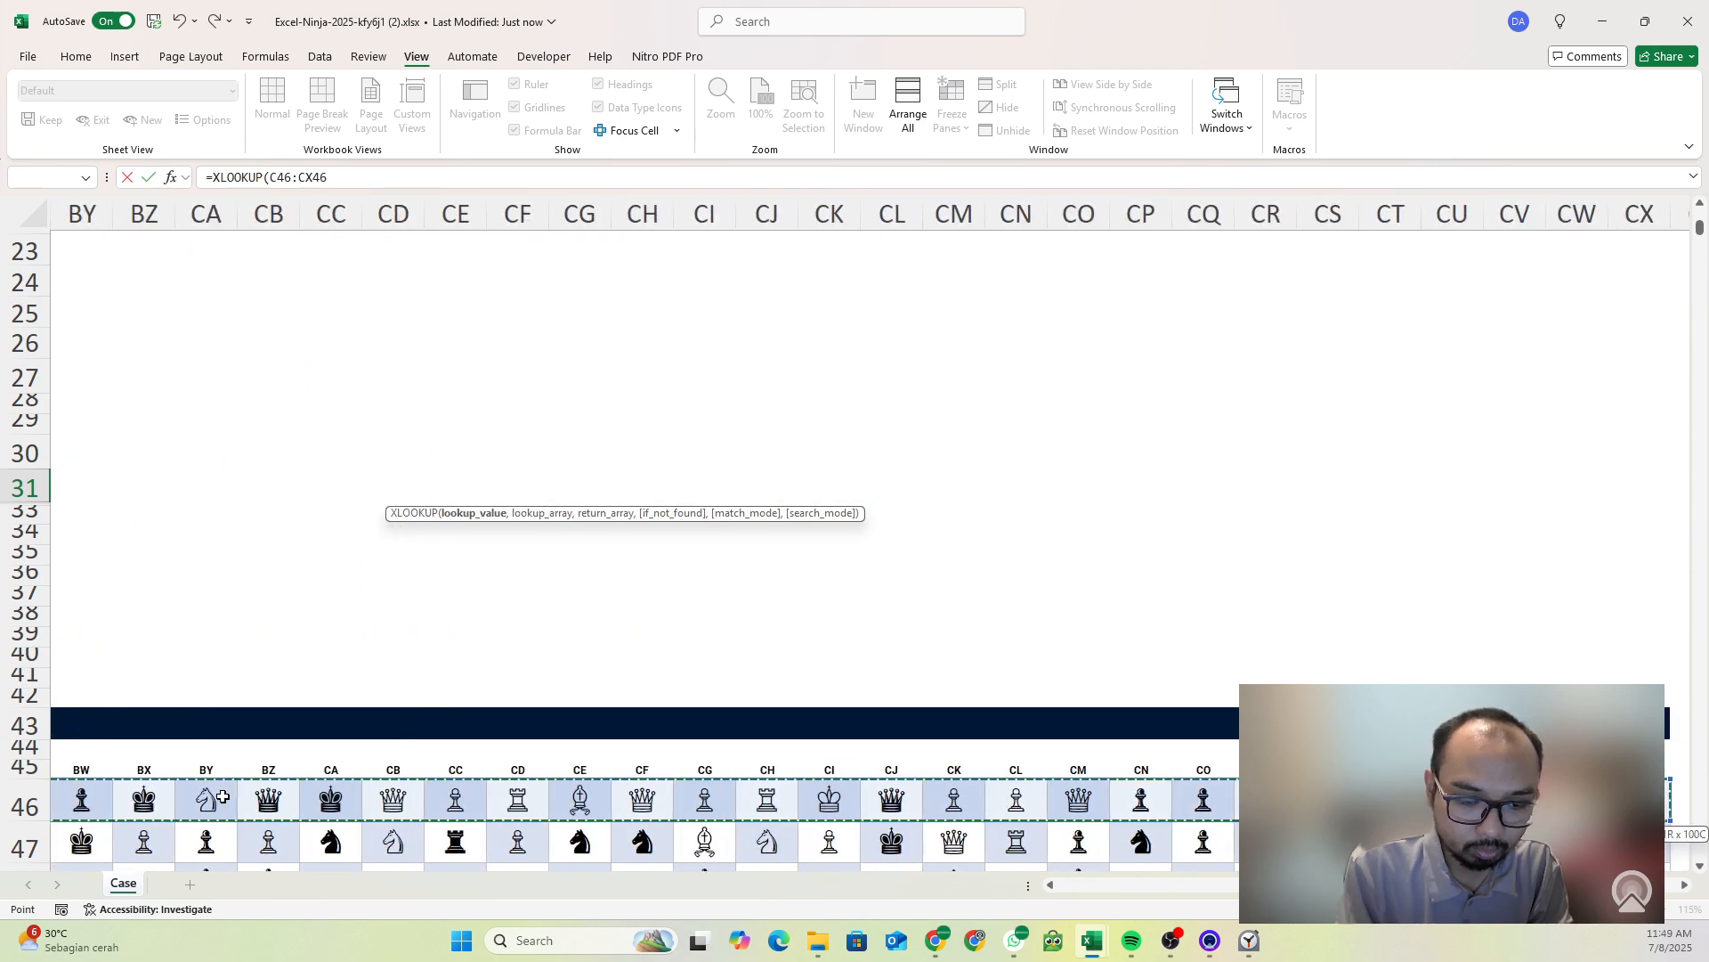
- Set H31's lookup array to the symbol column $R$14:$R$25 and its return array to the points column $S$14:$S$25
text(,)
key(Right)
key(Right)
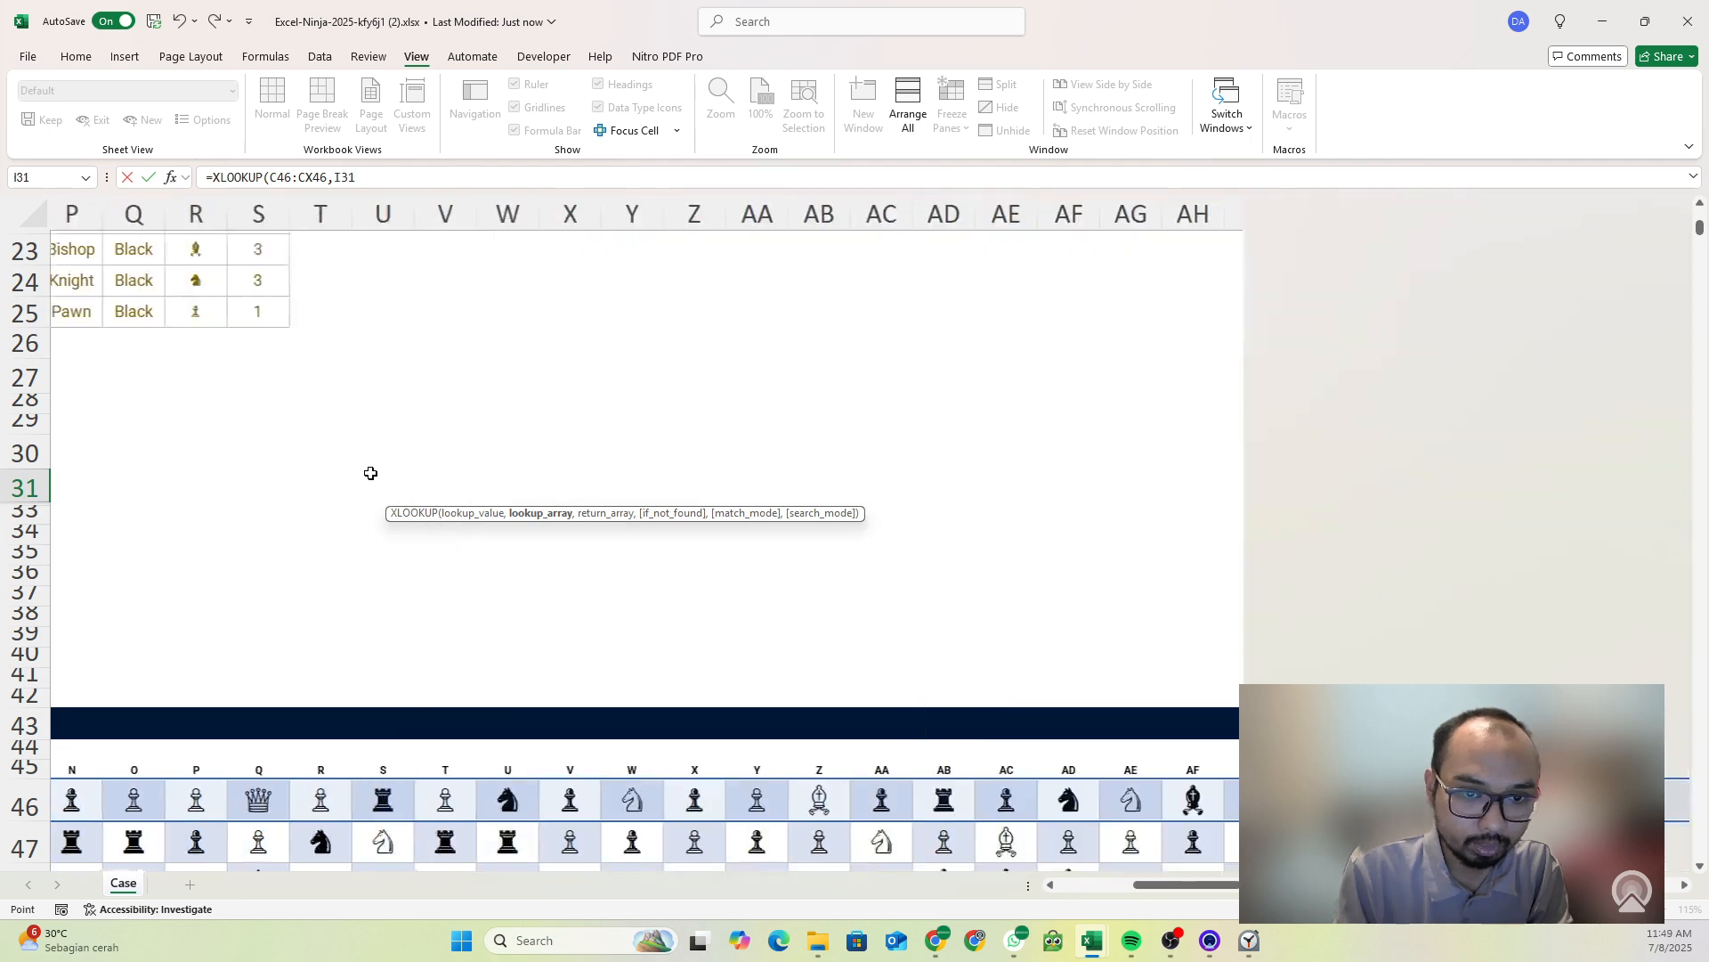
drag(638, 267, 649, 611)
key(F4)
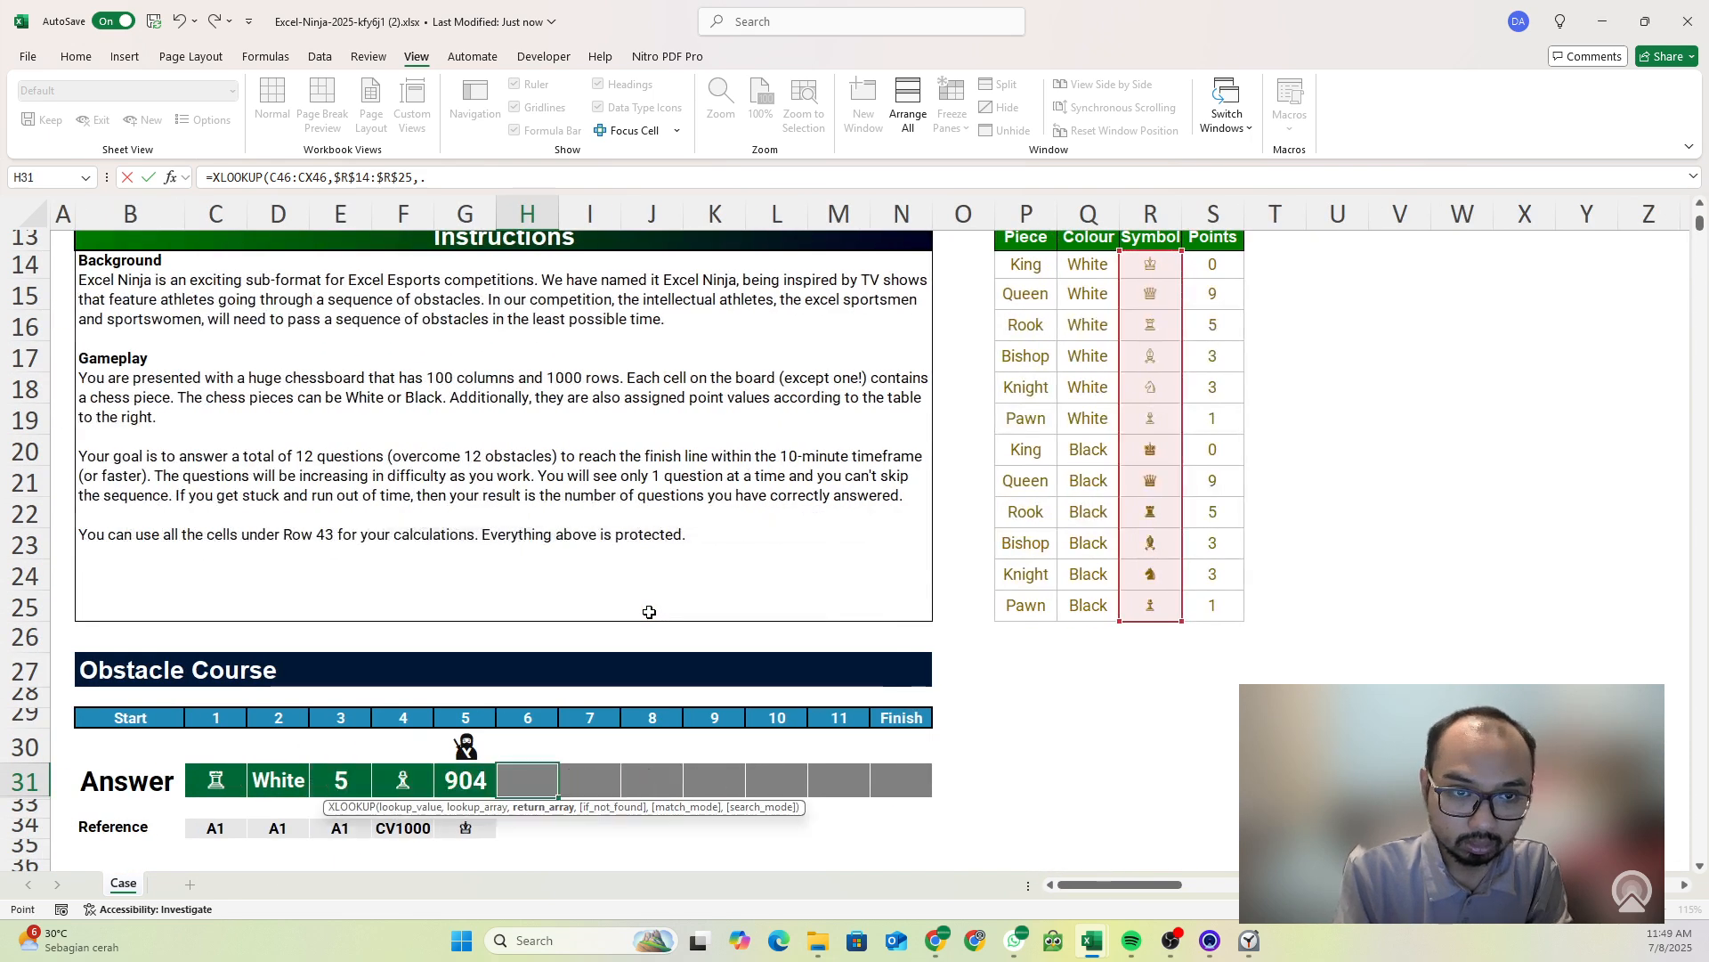
text(,.)
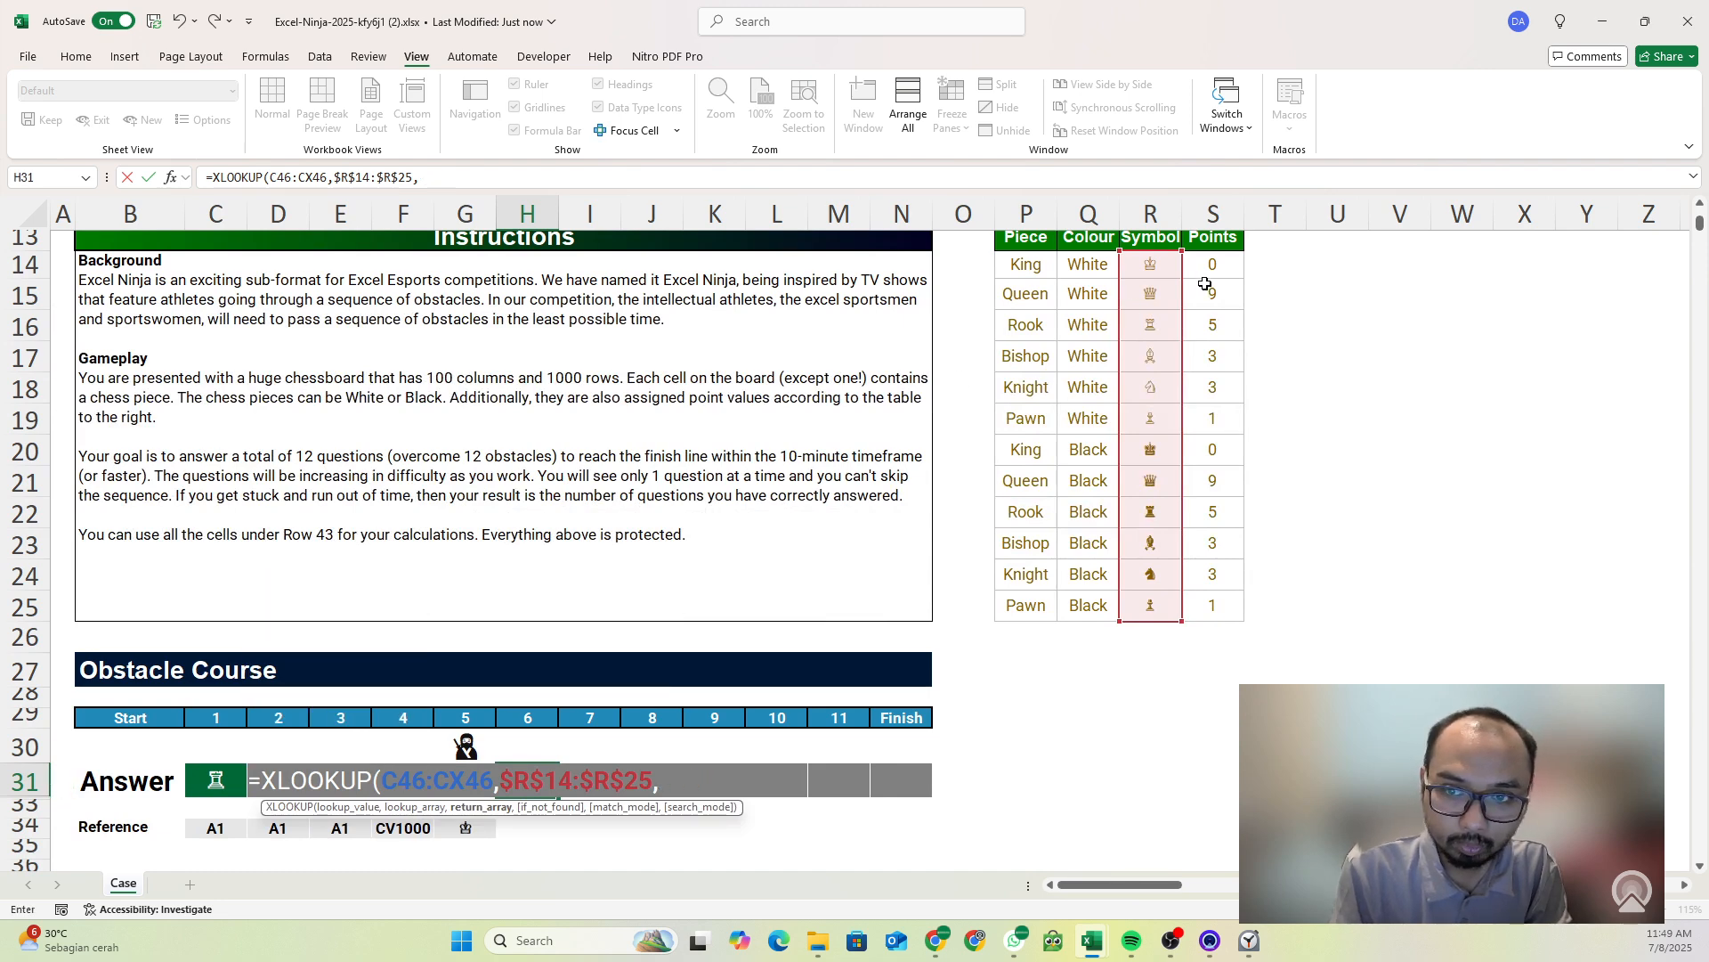
click(1230, 266)
key(ctrl+shift+Down)
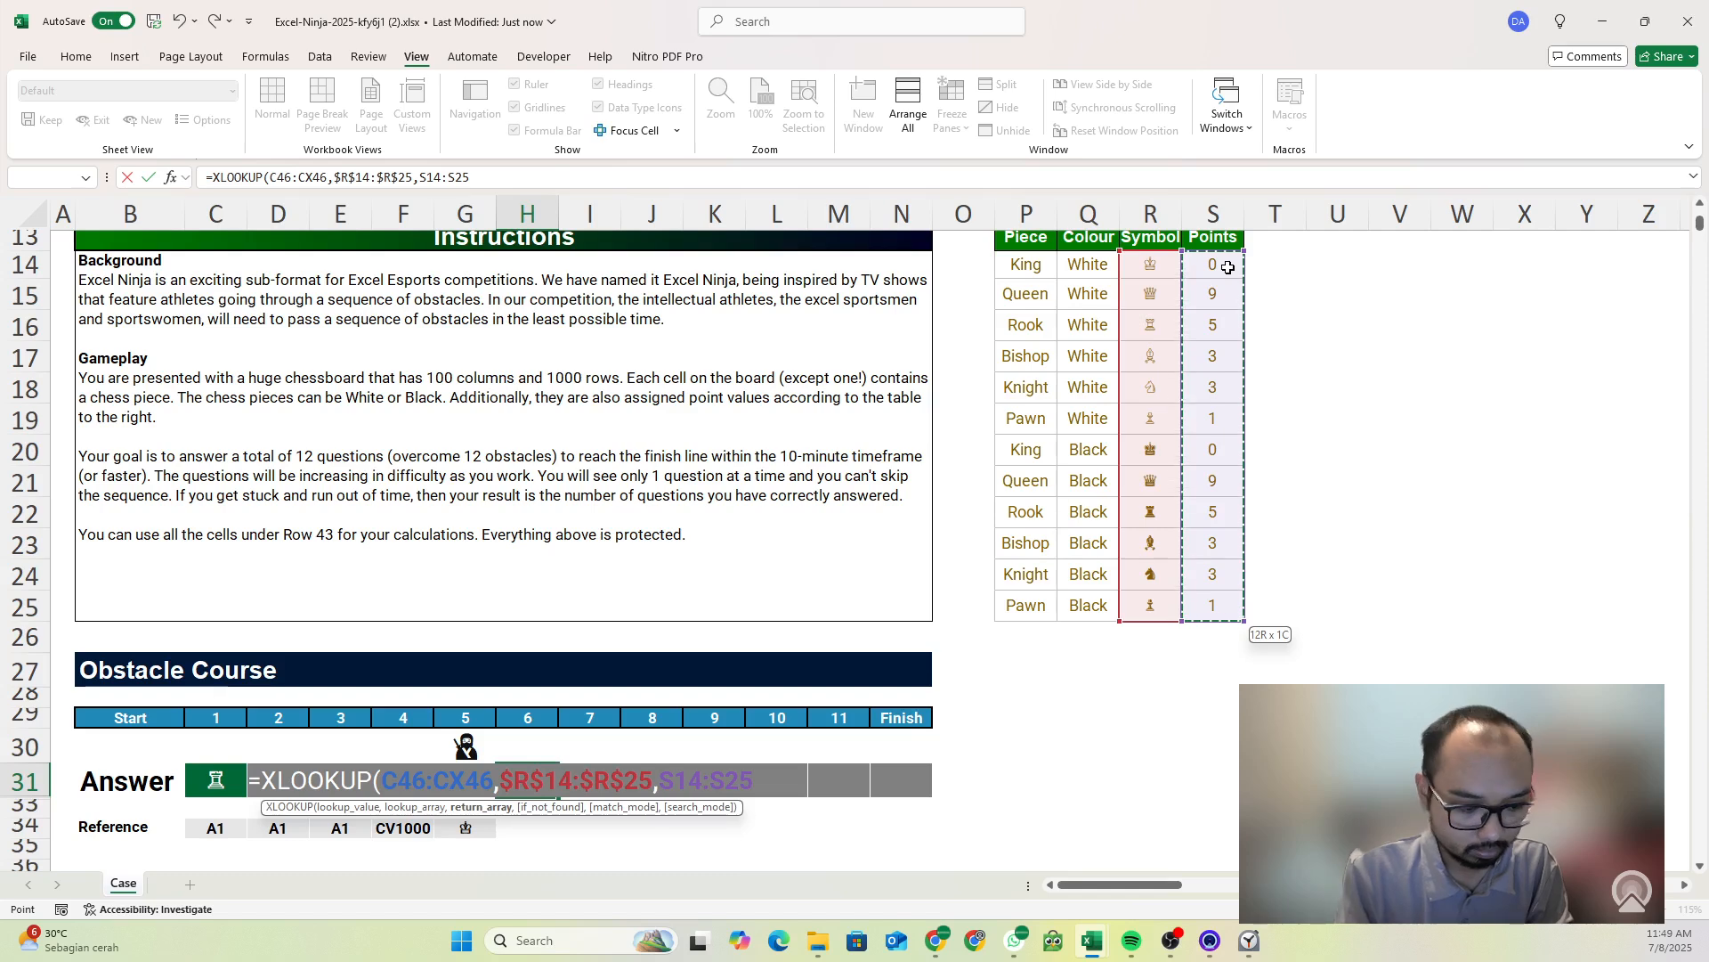
key(F4)
text())
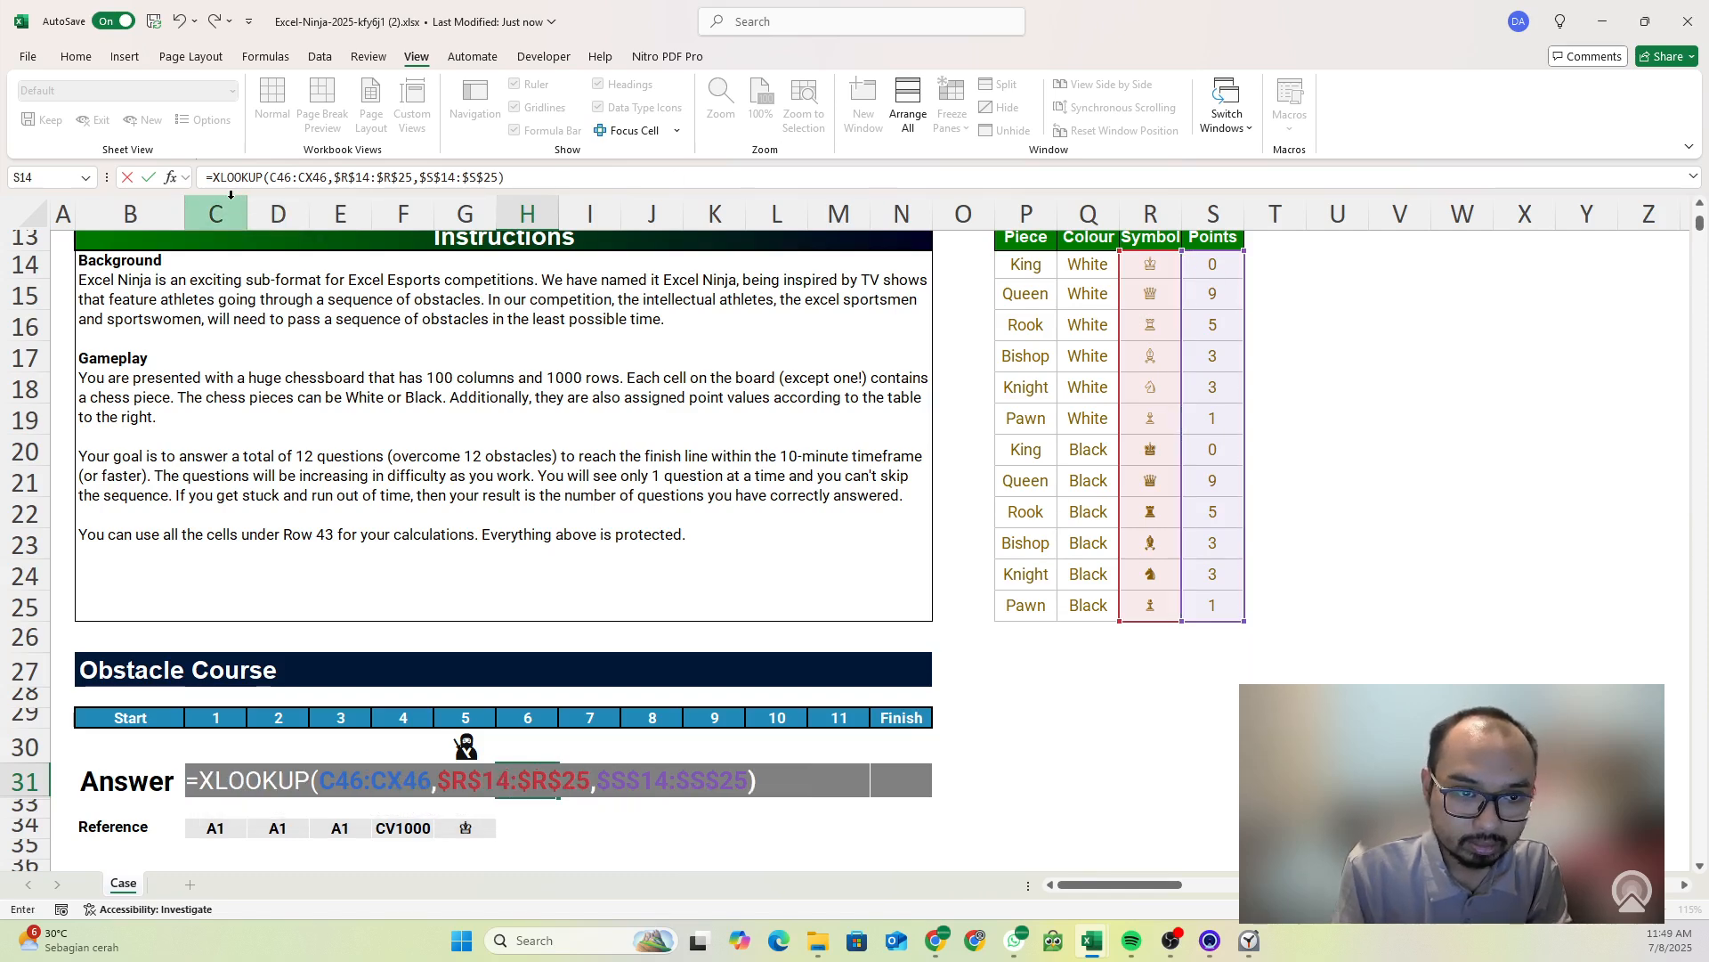
- Wrap H31's XLOOKUP in SUM and commit the sixth answer, accepting the closing-parenthesis correction
click(206, 183)
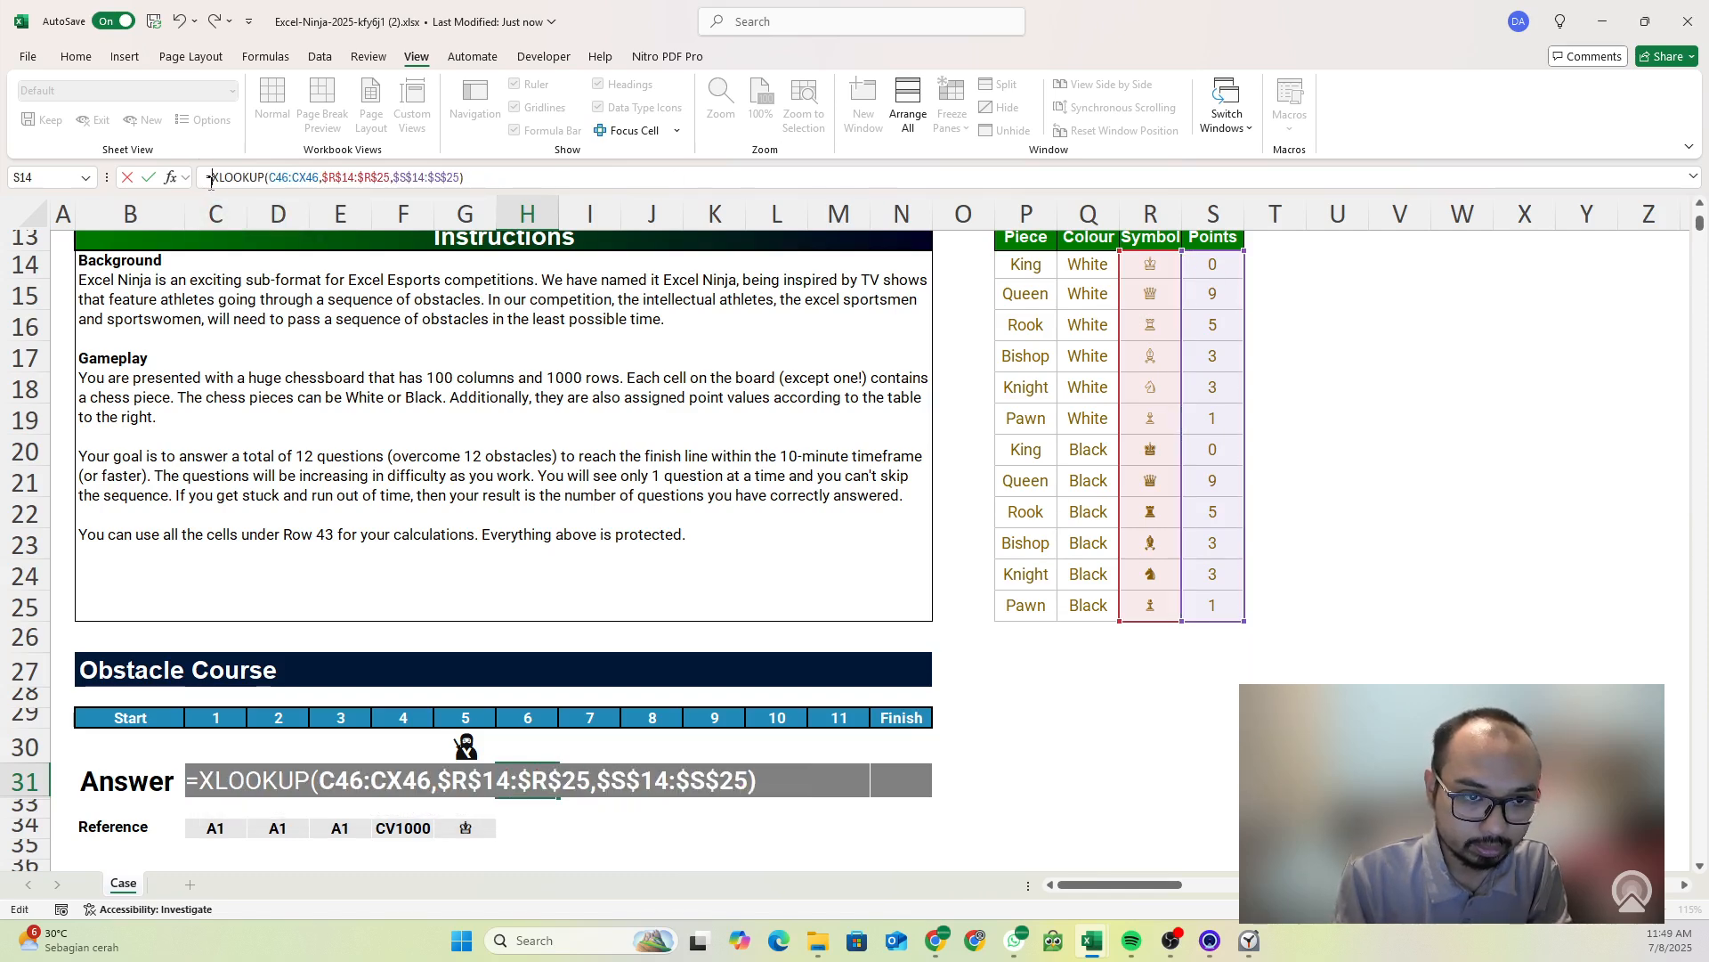
text(sum()
key(Return)
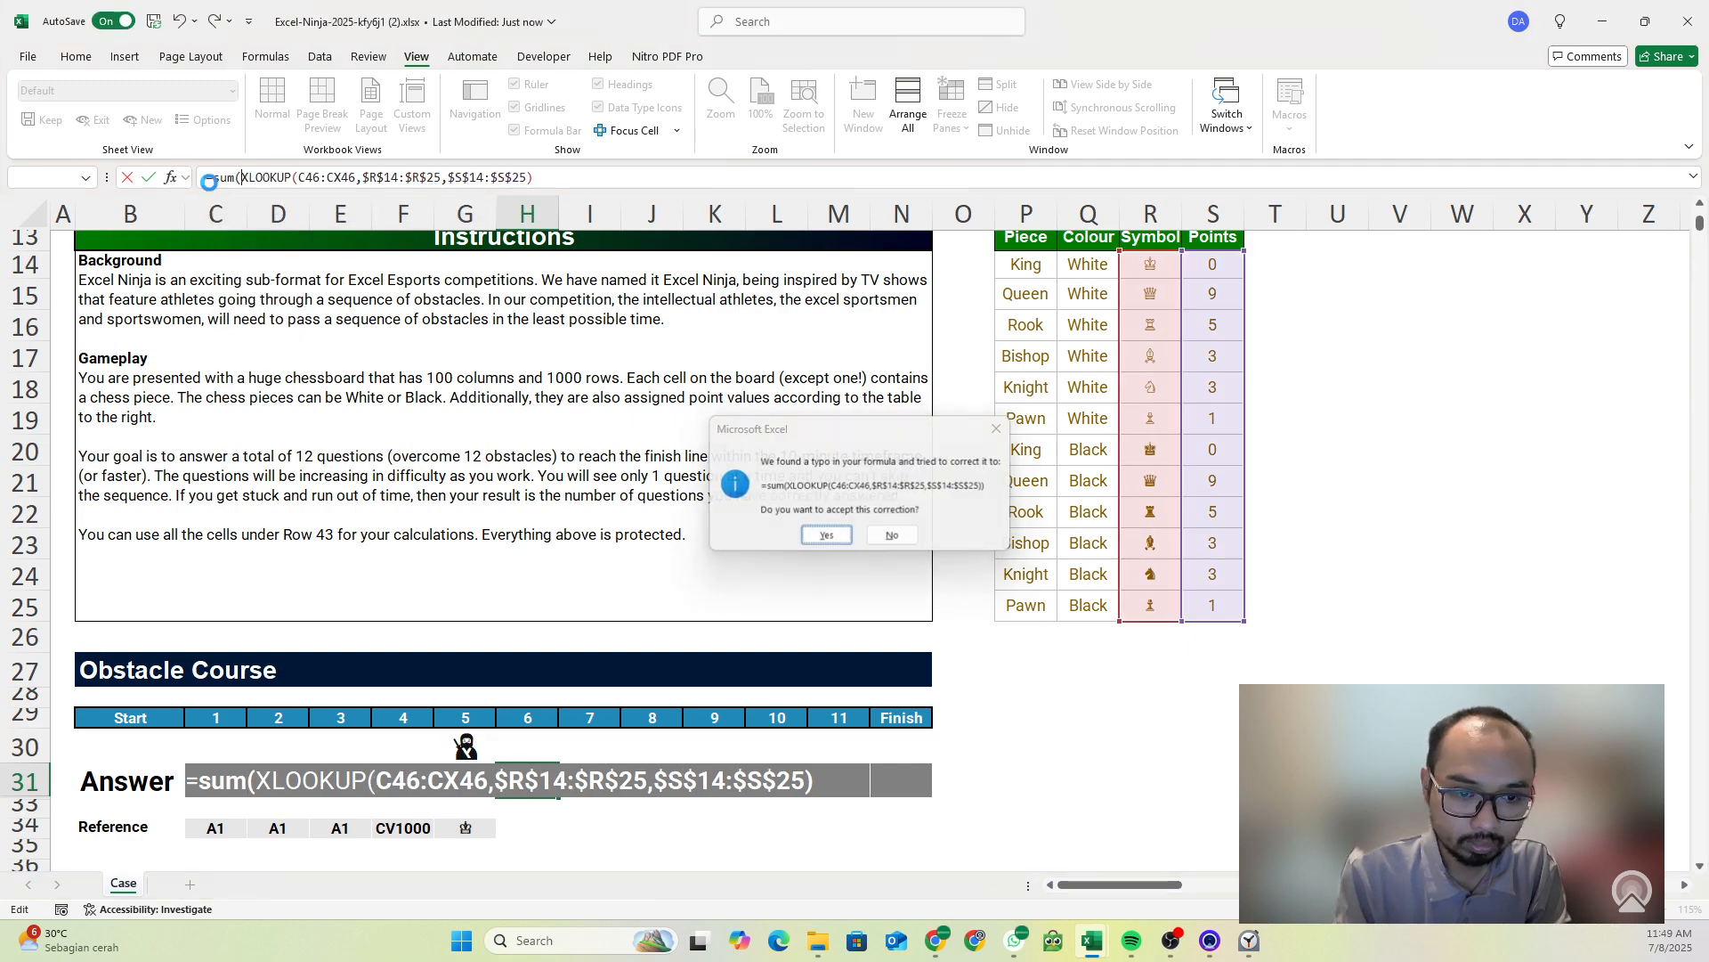
key(Return)
- Copy the text of H31's SUM/XLOOKUP formula into the seventh answer cell, I31, keeping its references unchanged
scroll(312, 610, down, 3)
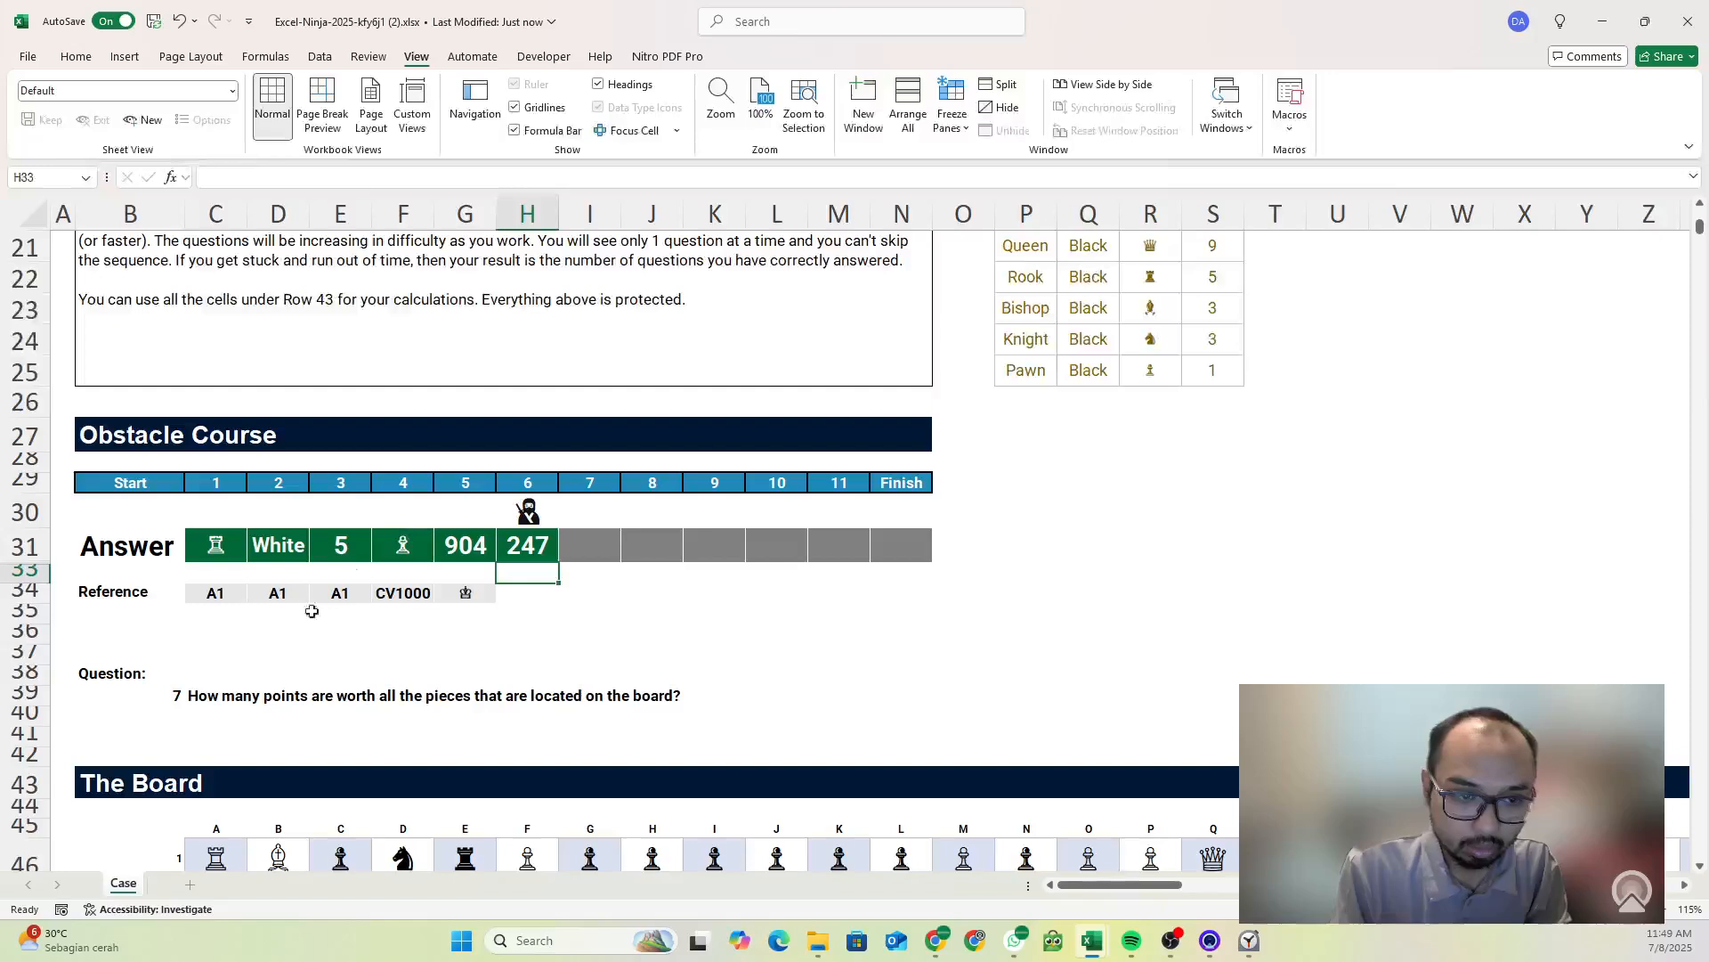
click(533, 544)
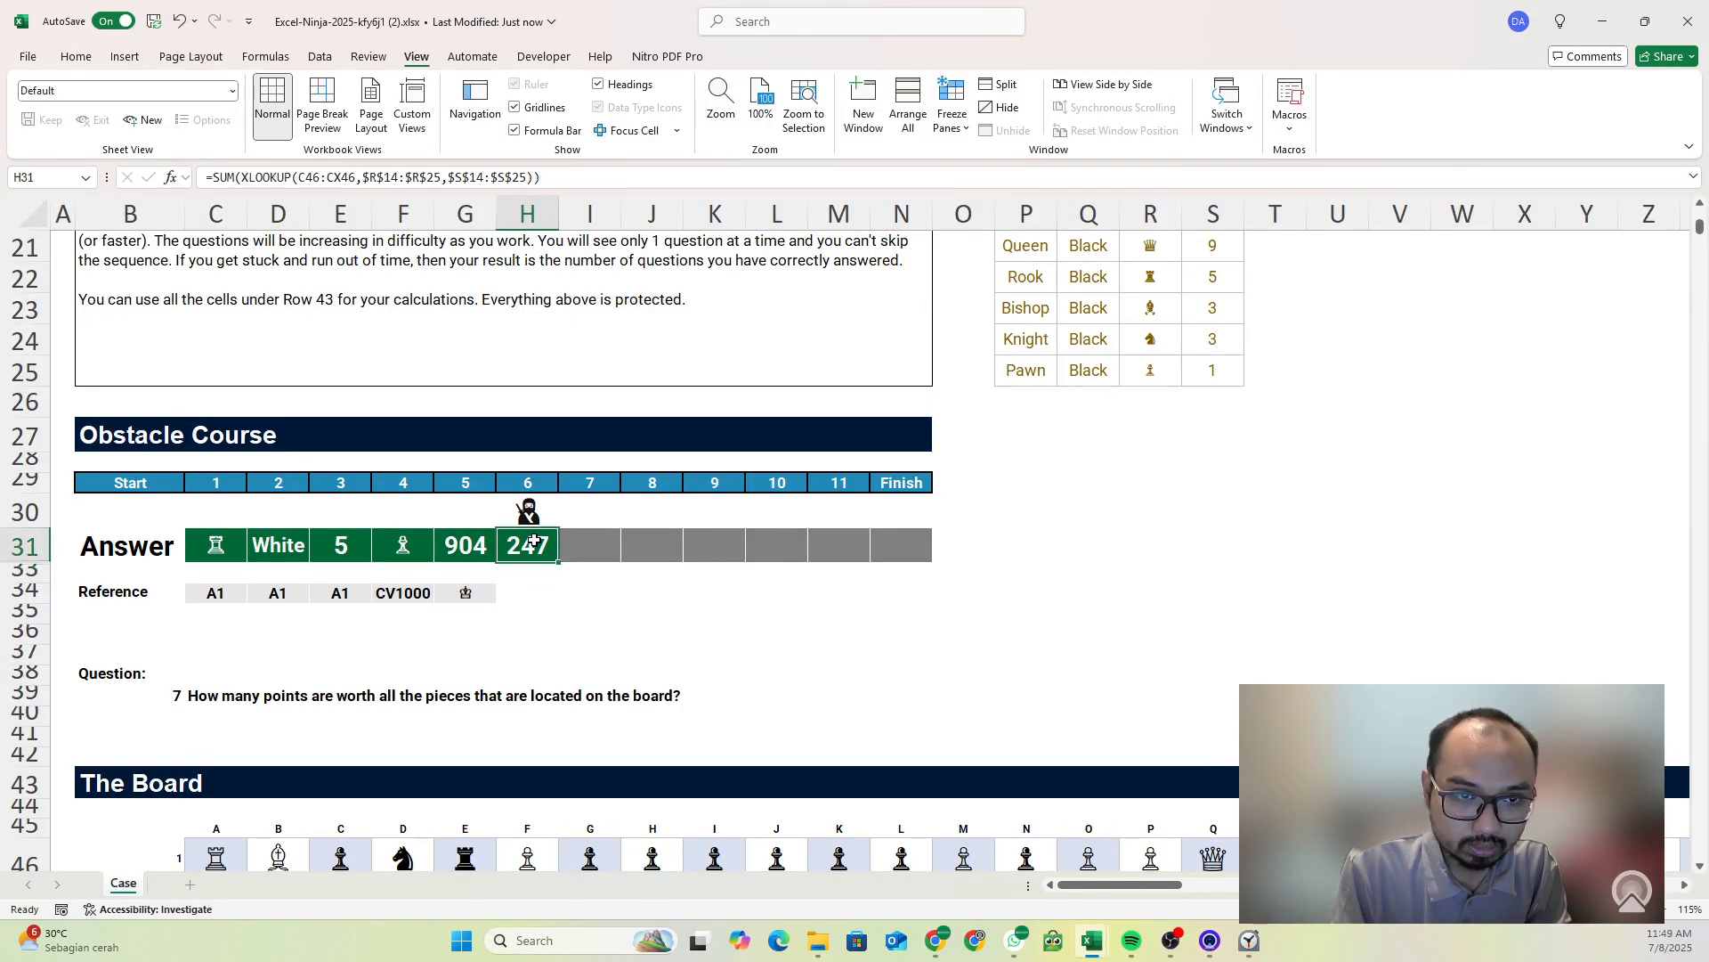
drag(554, 180, 204, 179)
key(ctrl+c)
key(Escape)
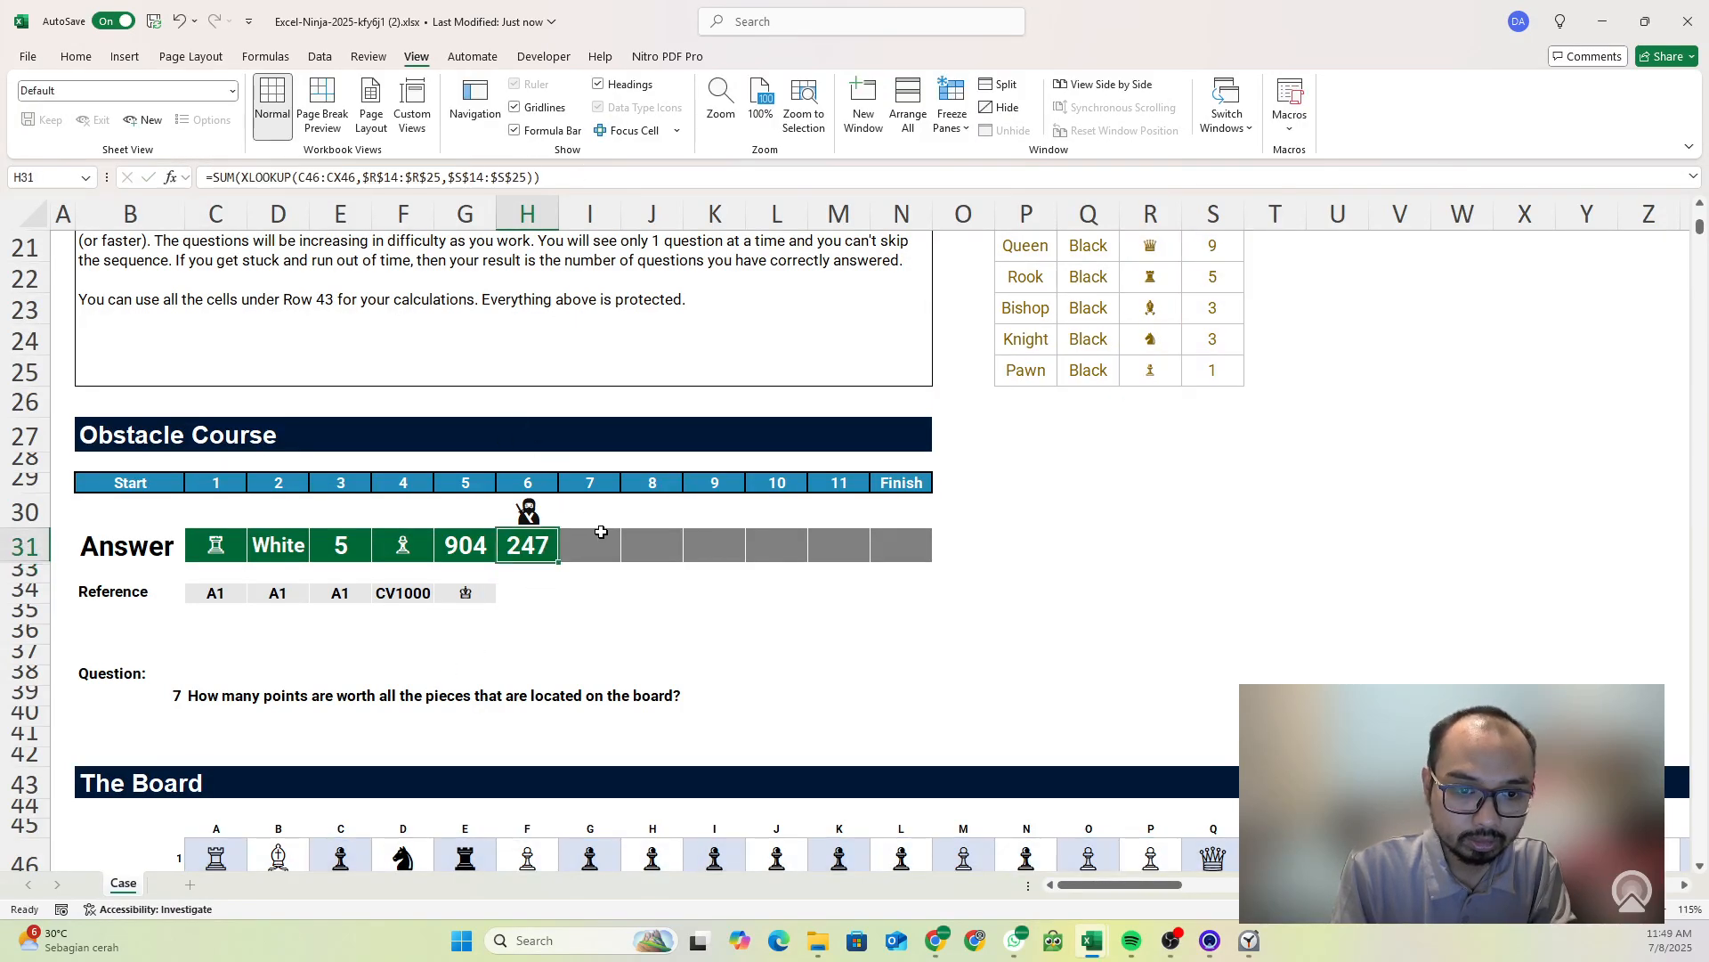
click(600, 540)
click(360, 178)
key(ctrl+v)
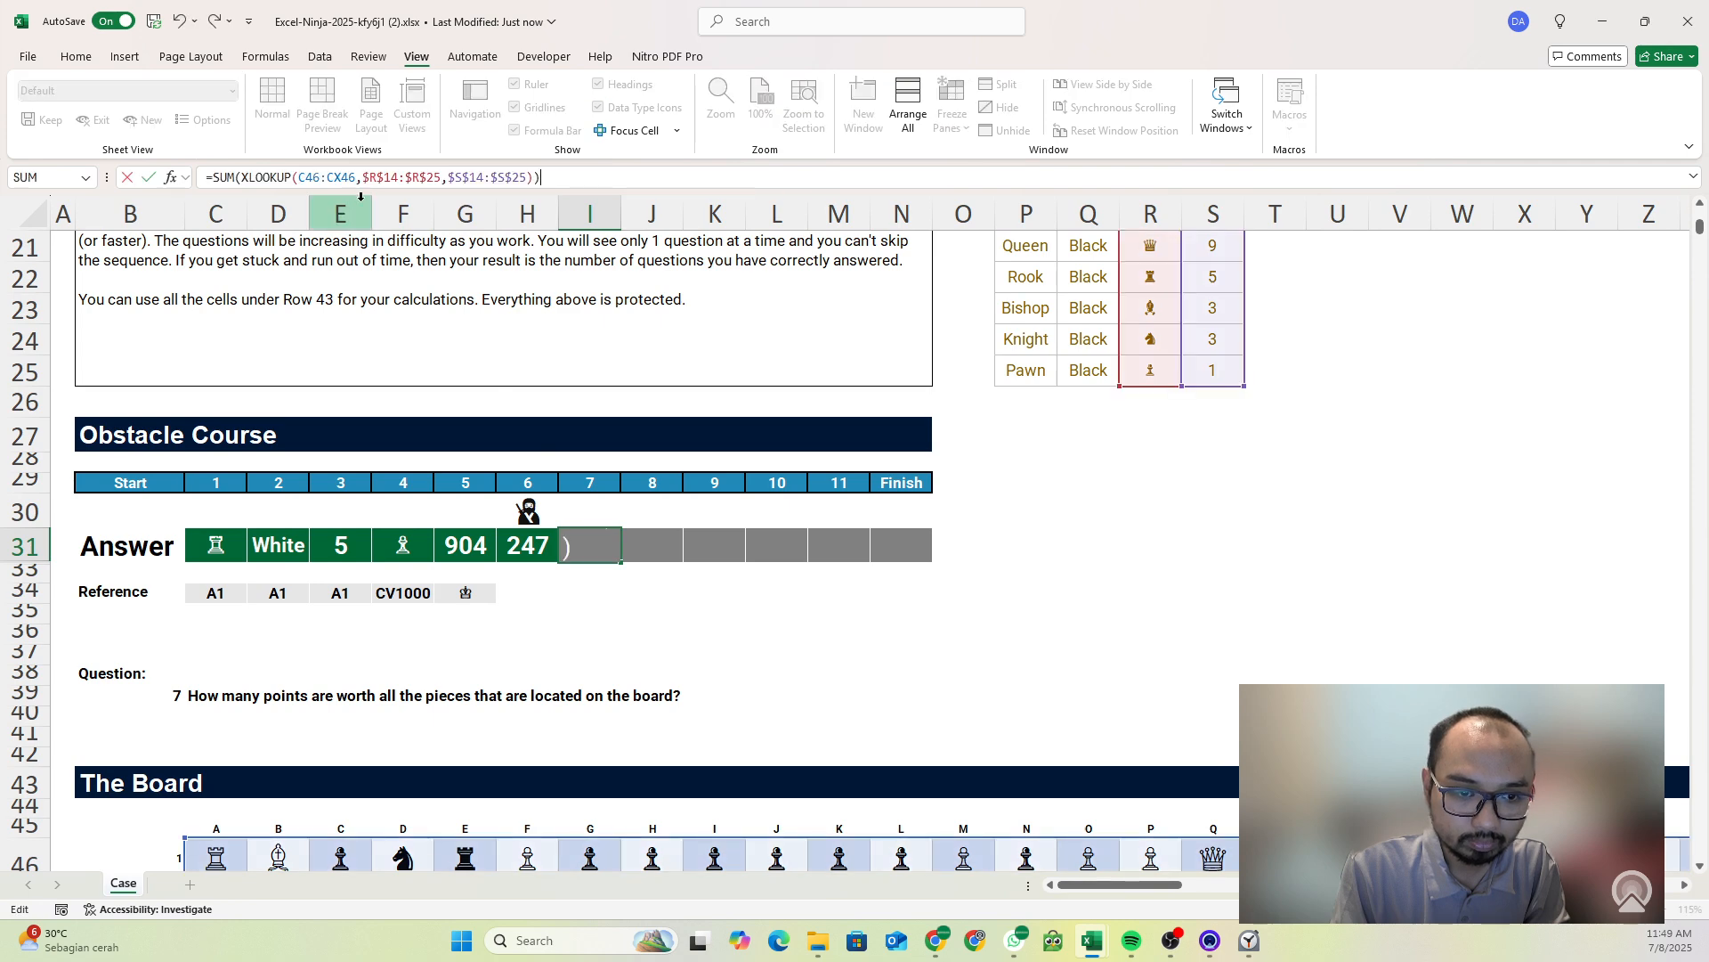
- Replace the lookup value in I31's formula with the entire board, $C$46:$CX$1045, and commit it
double_click(344, 177)
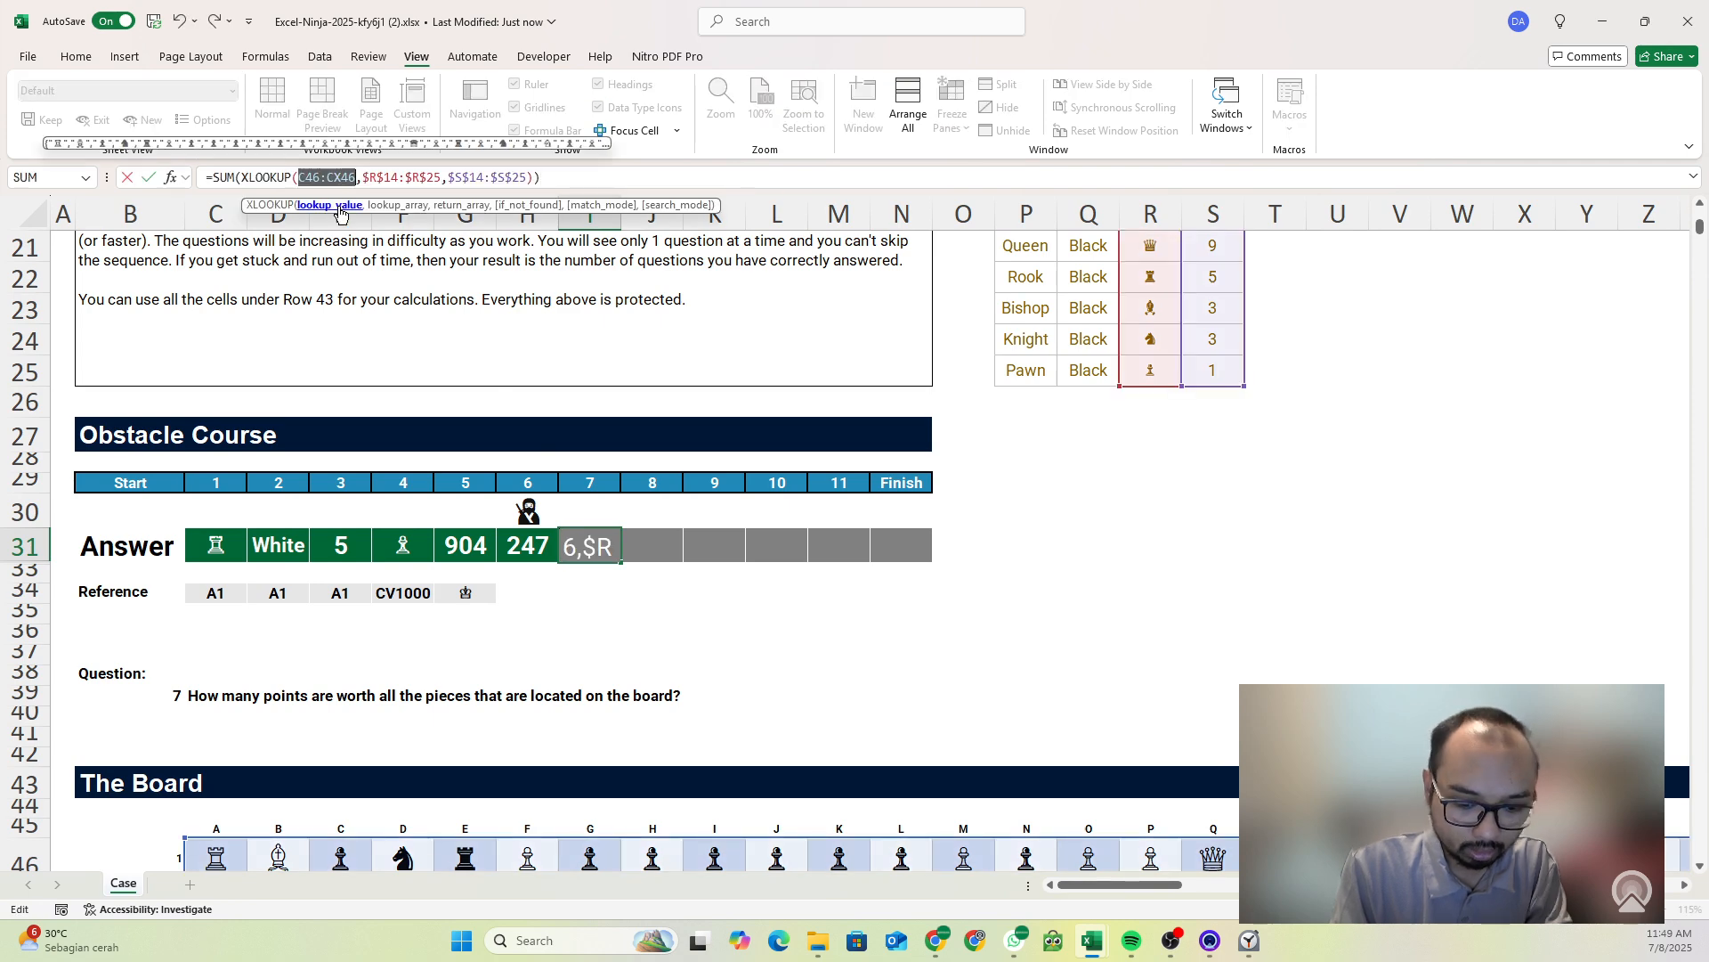
key(BackSpace)
scroll(288, 527, down, 3)
click(217, 626)
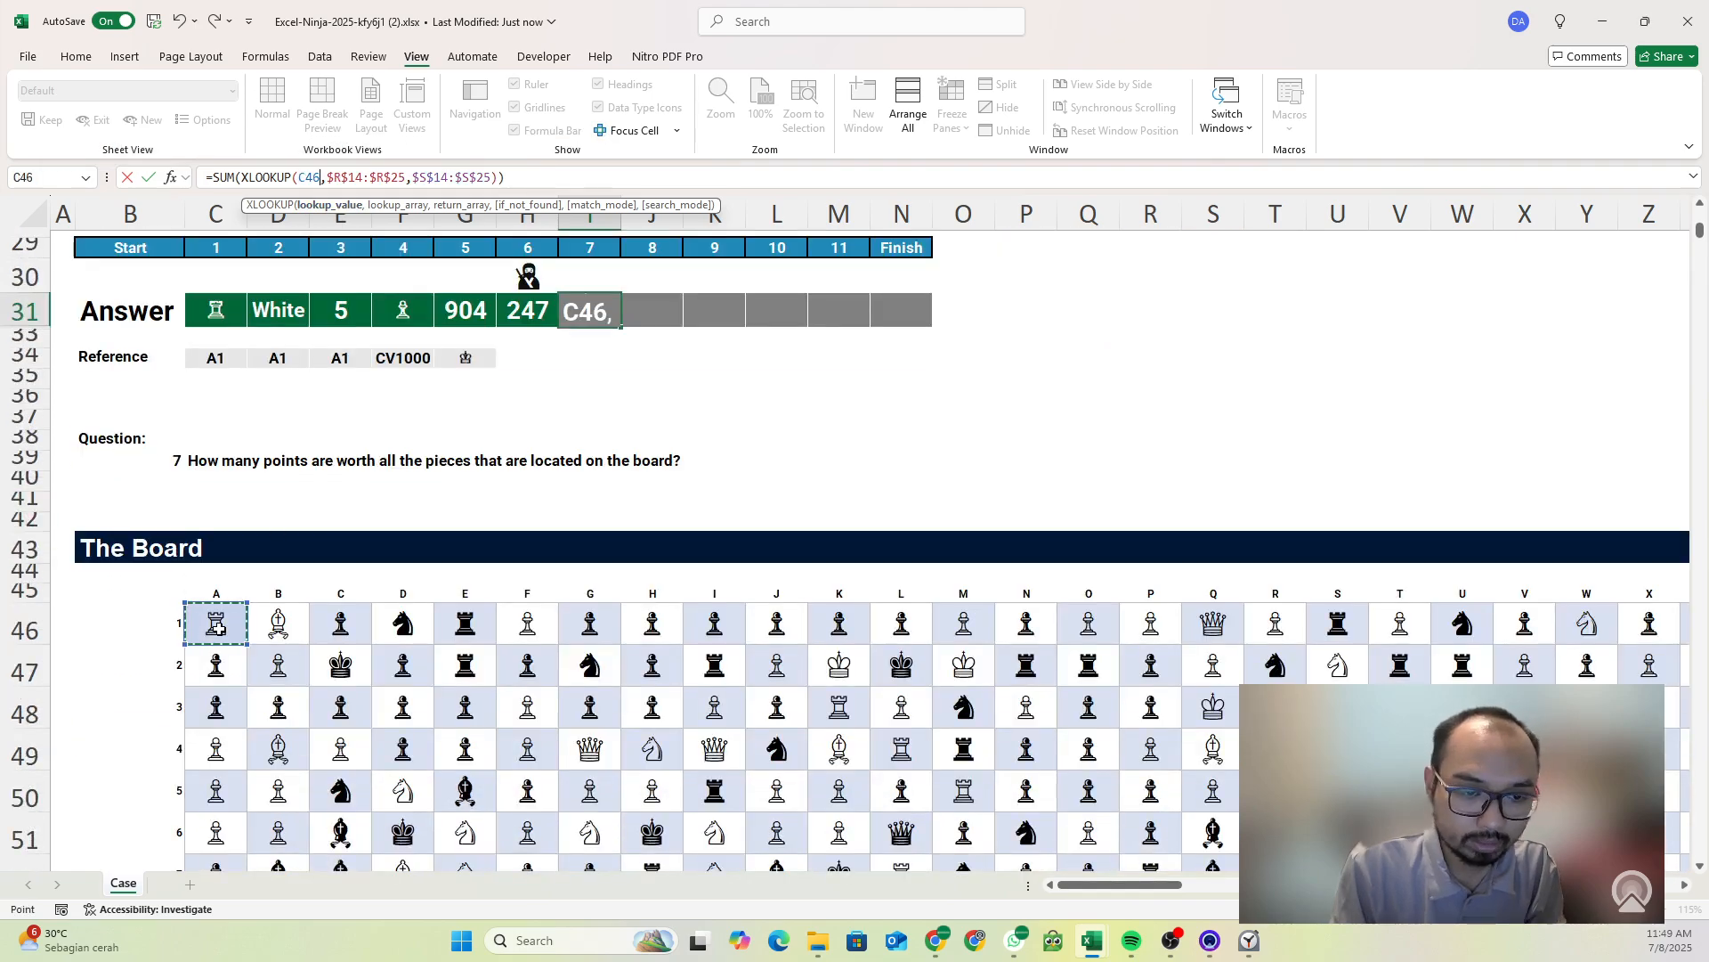
key(ctrl+shift+Down)
key(ctrl+shift+Right)
key(F4)
key(Return)
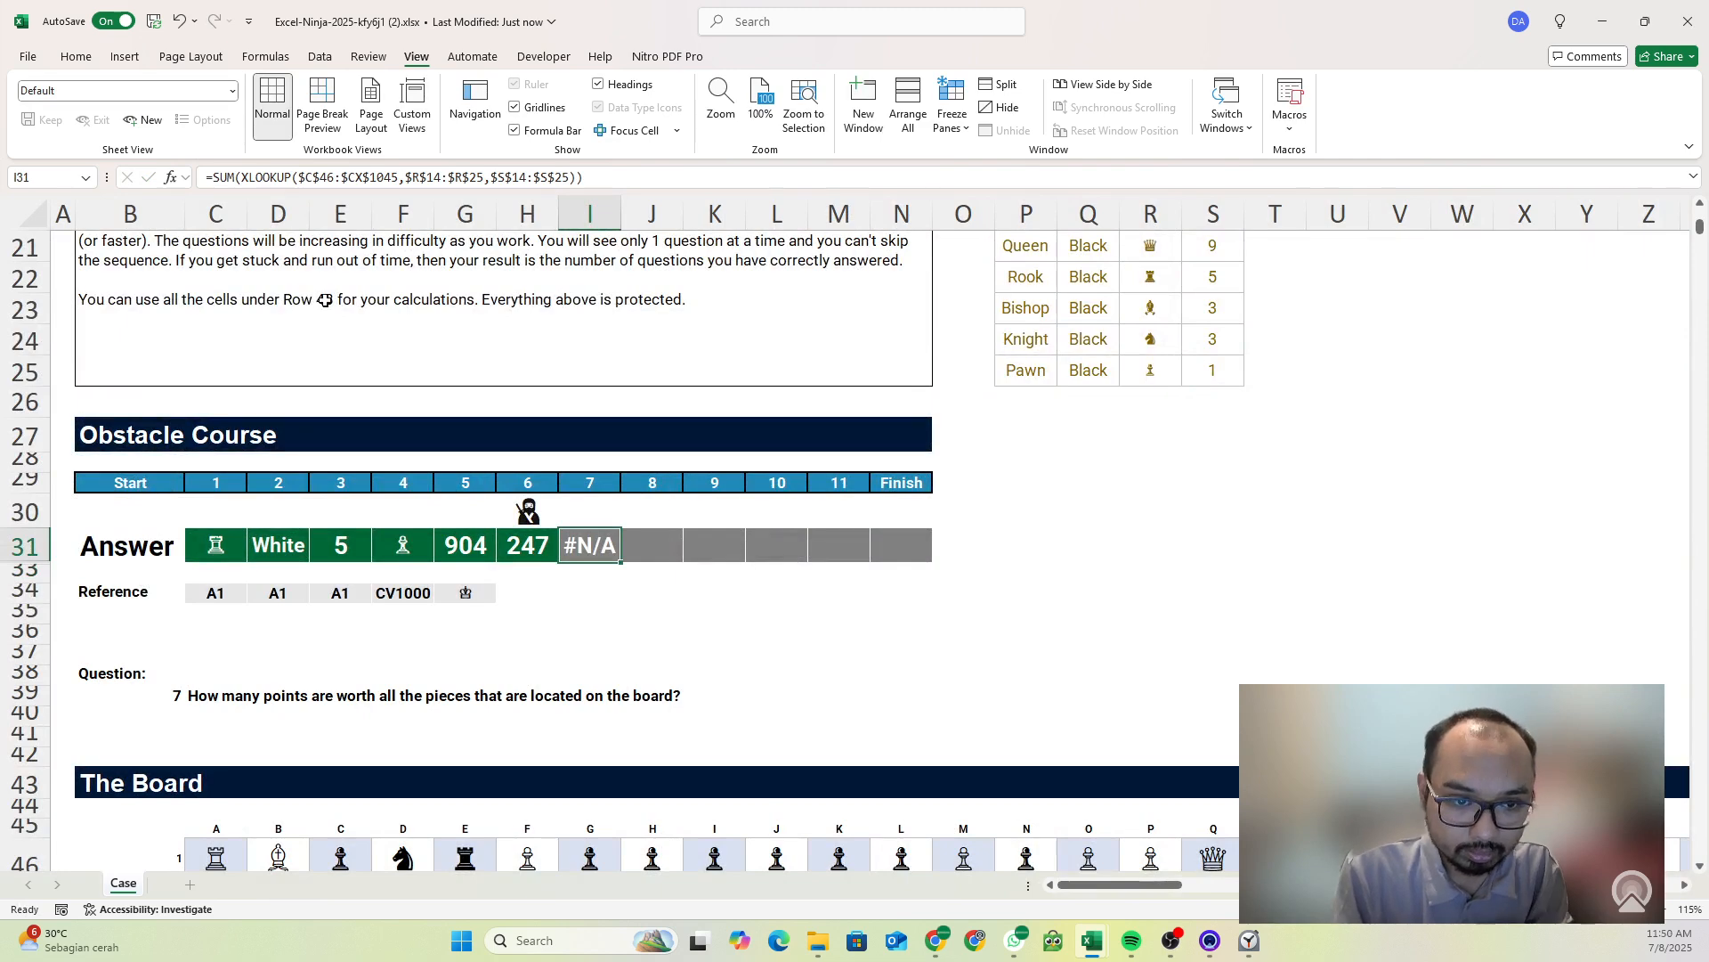
- Add an if-not-found value of 0 and exact match mode 0 to I31's XLOOKUP, committing the seventh answer
click(568, 177)
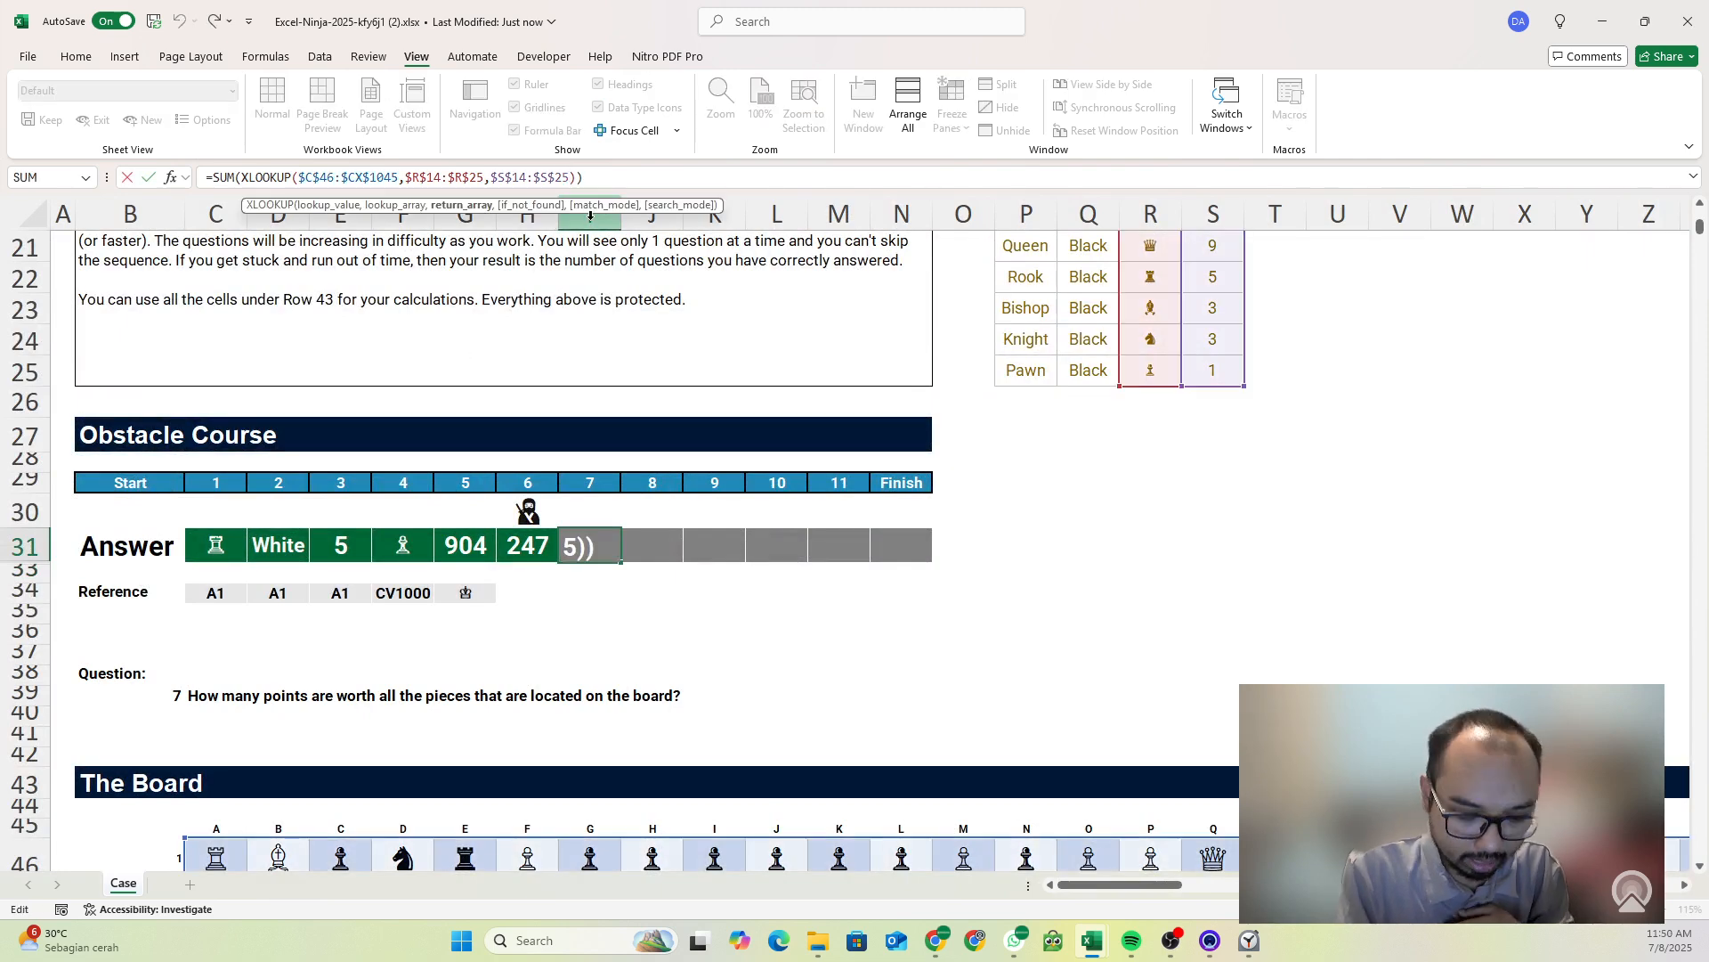
text(,)
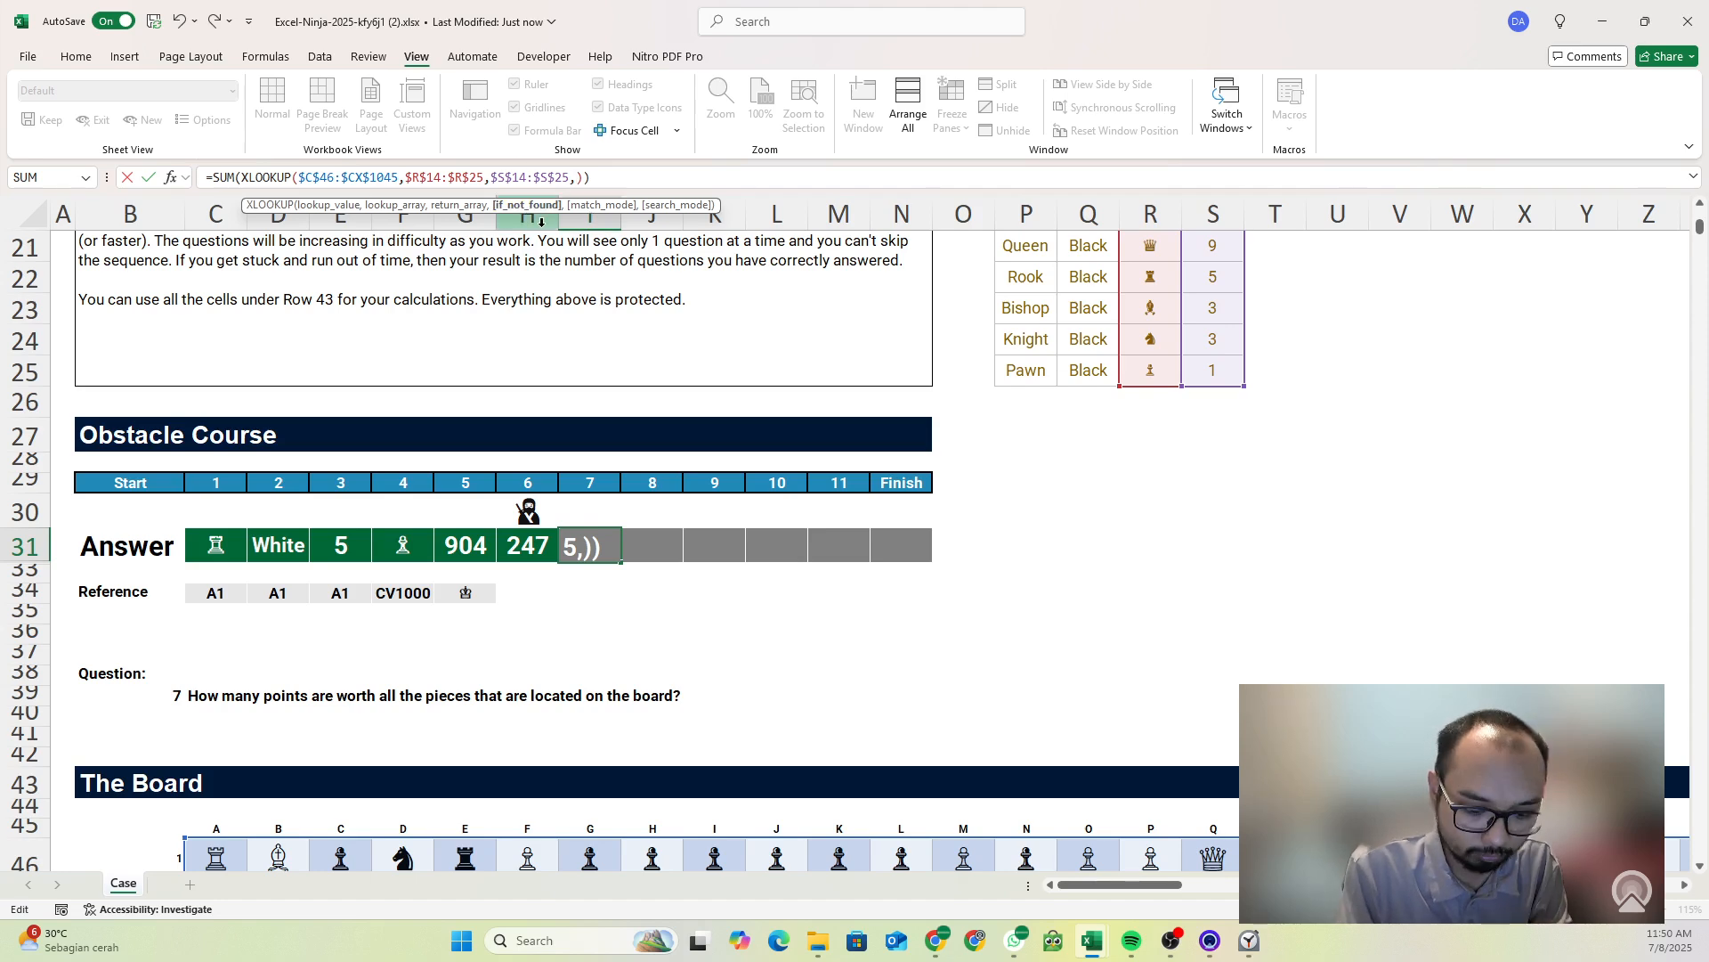
text(0,0)
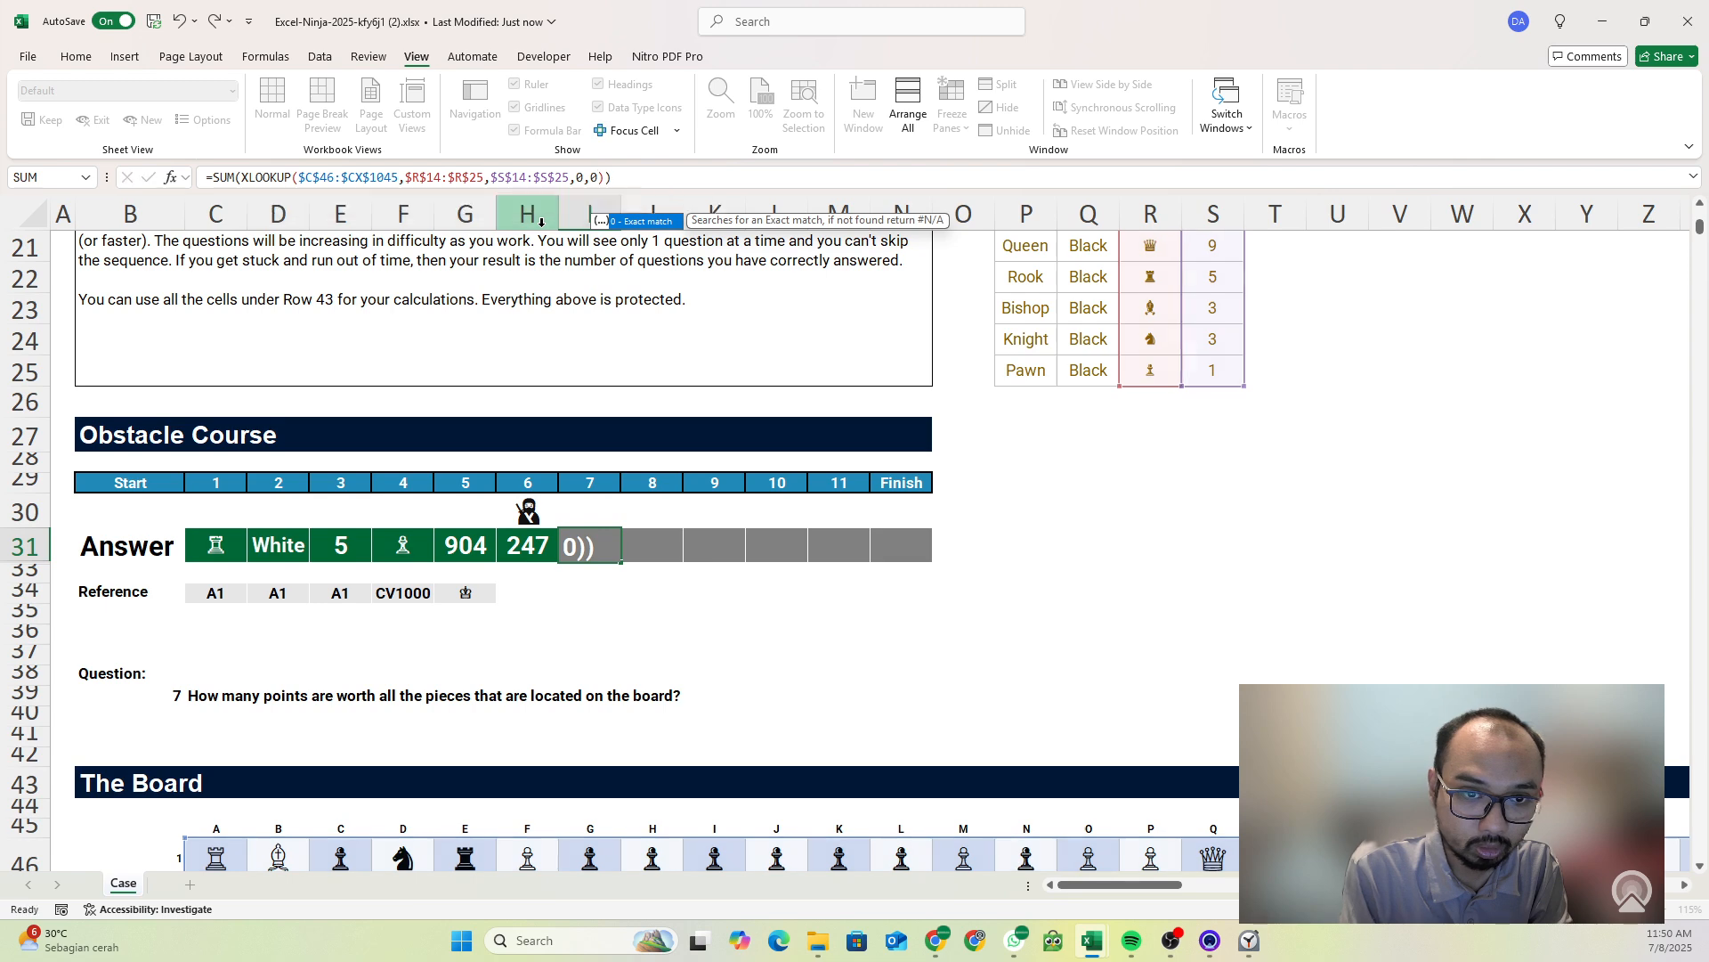
key(Return)
scroll(920, 542, down, 2)
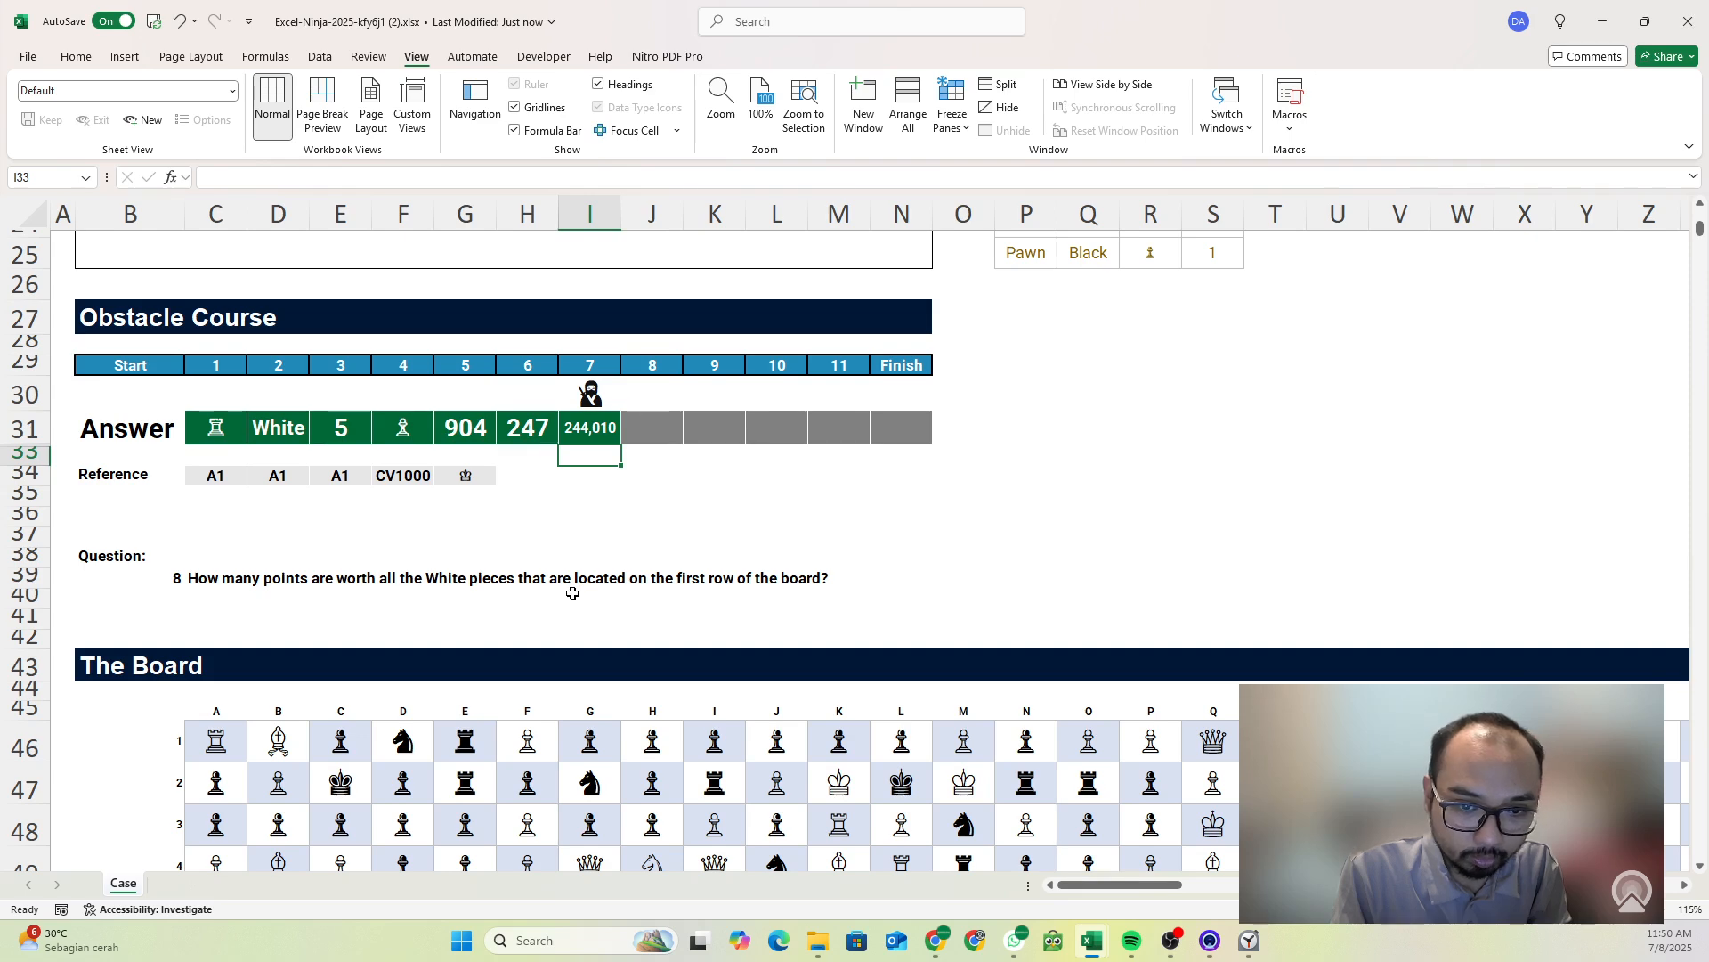
click(518, 426)
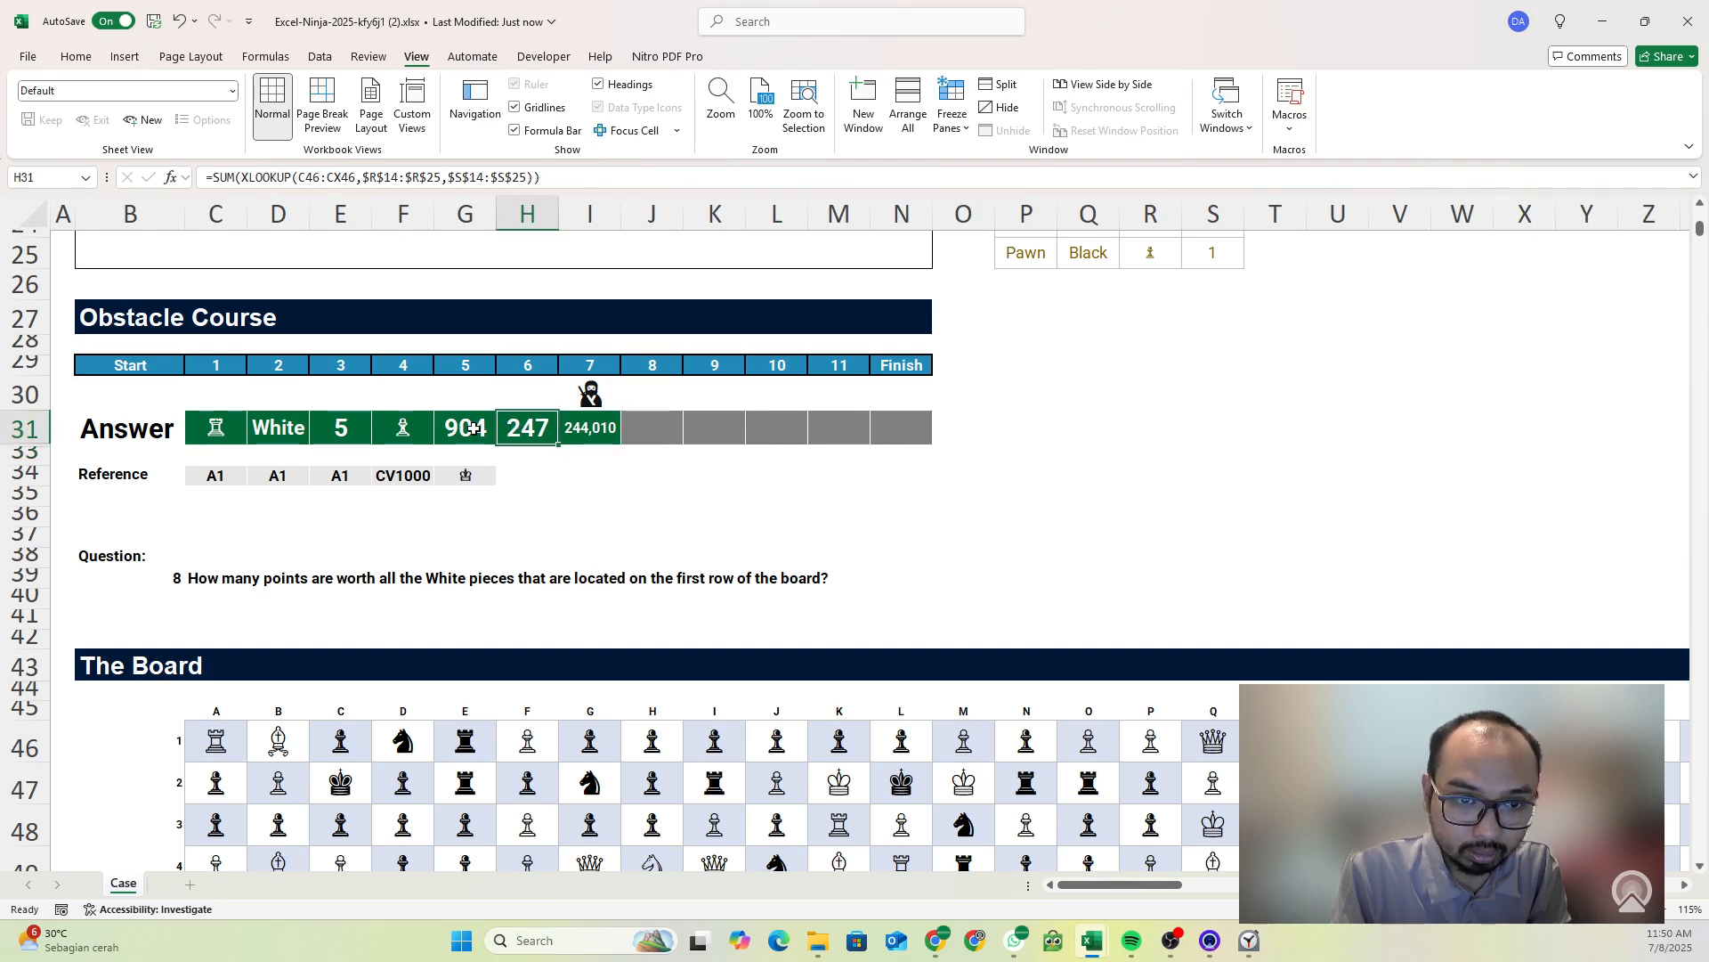
click(477, 427)
drag(480, 428, 544, 429)
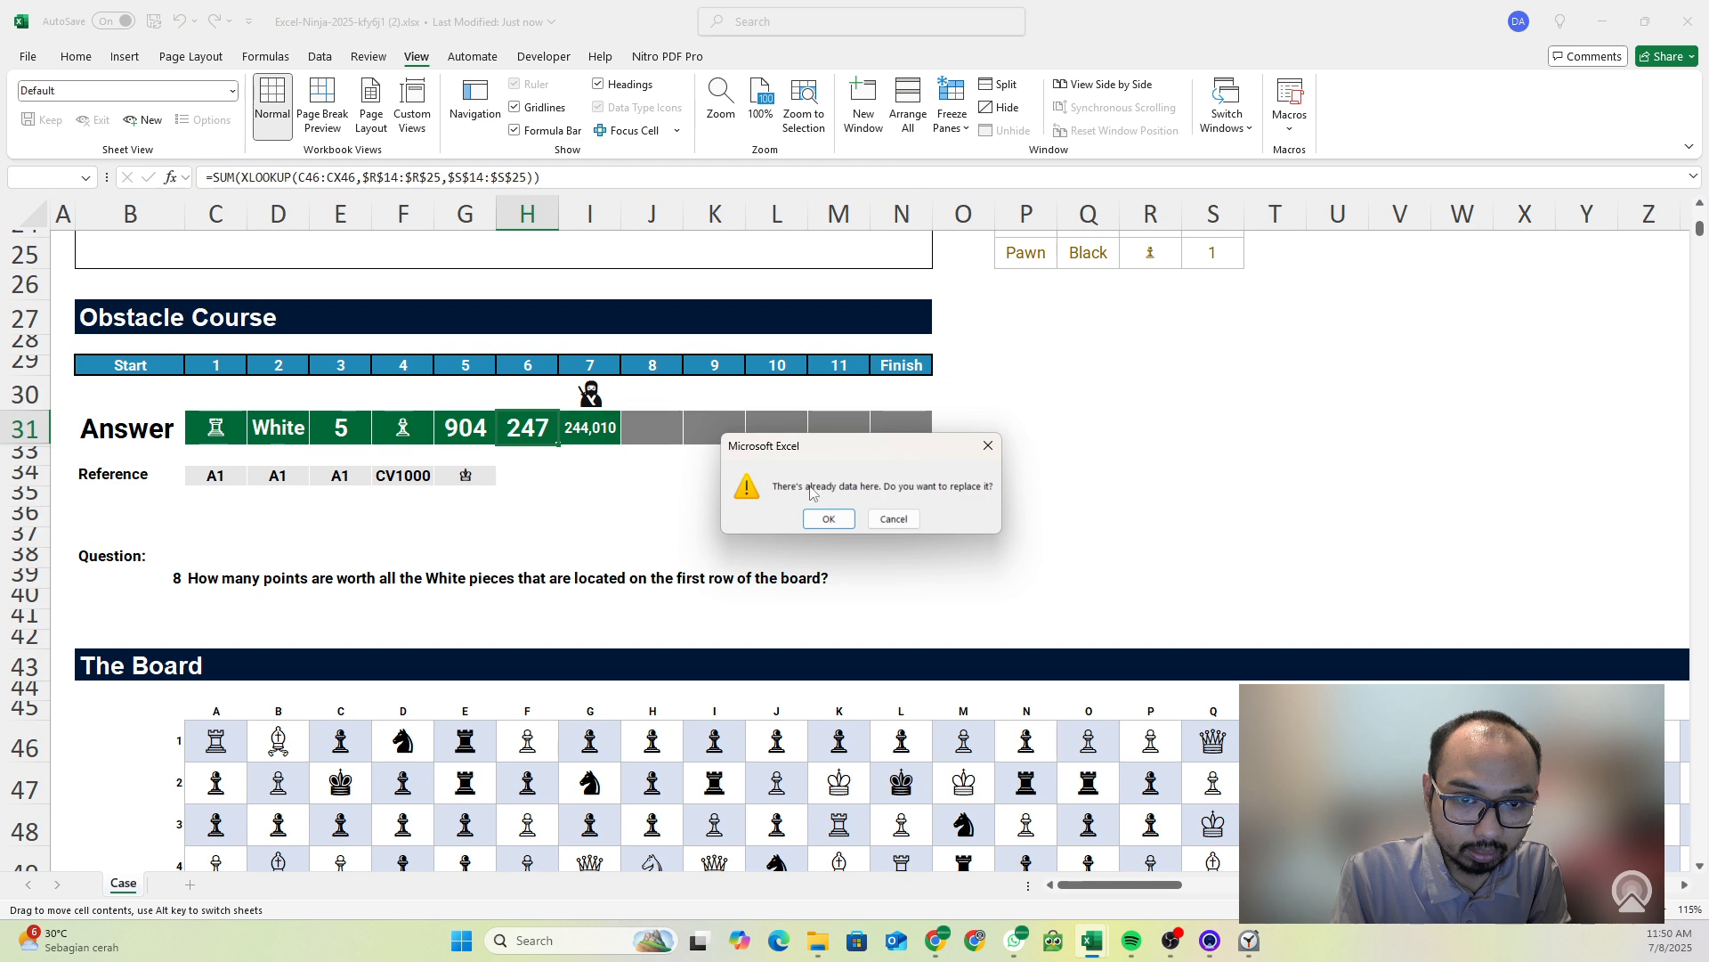
click(891, 516)
- Copy the text of H31's SUM/XLOOKUP formula into the eighth answer cell, J31, keeping its references unchanged
click(518, 429)
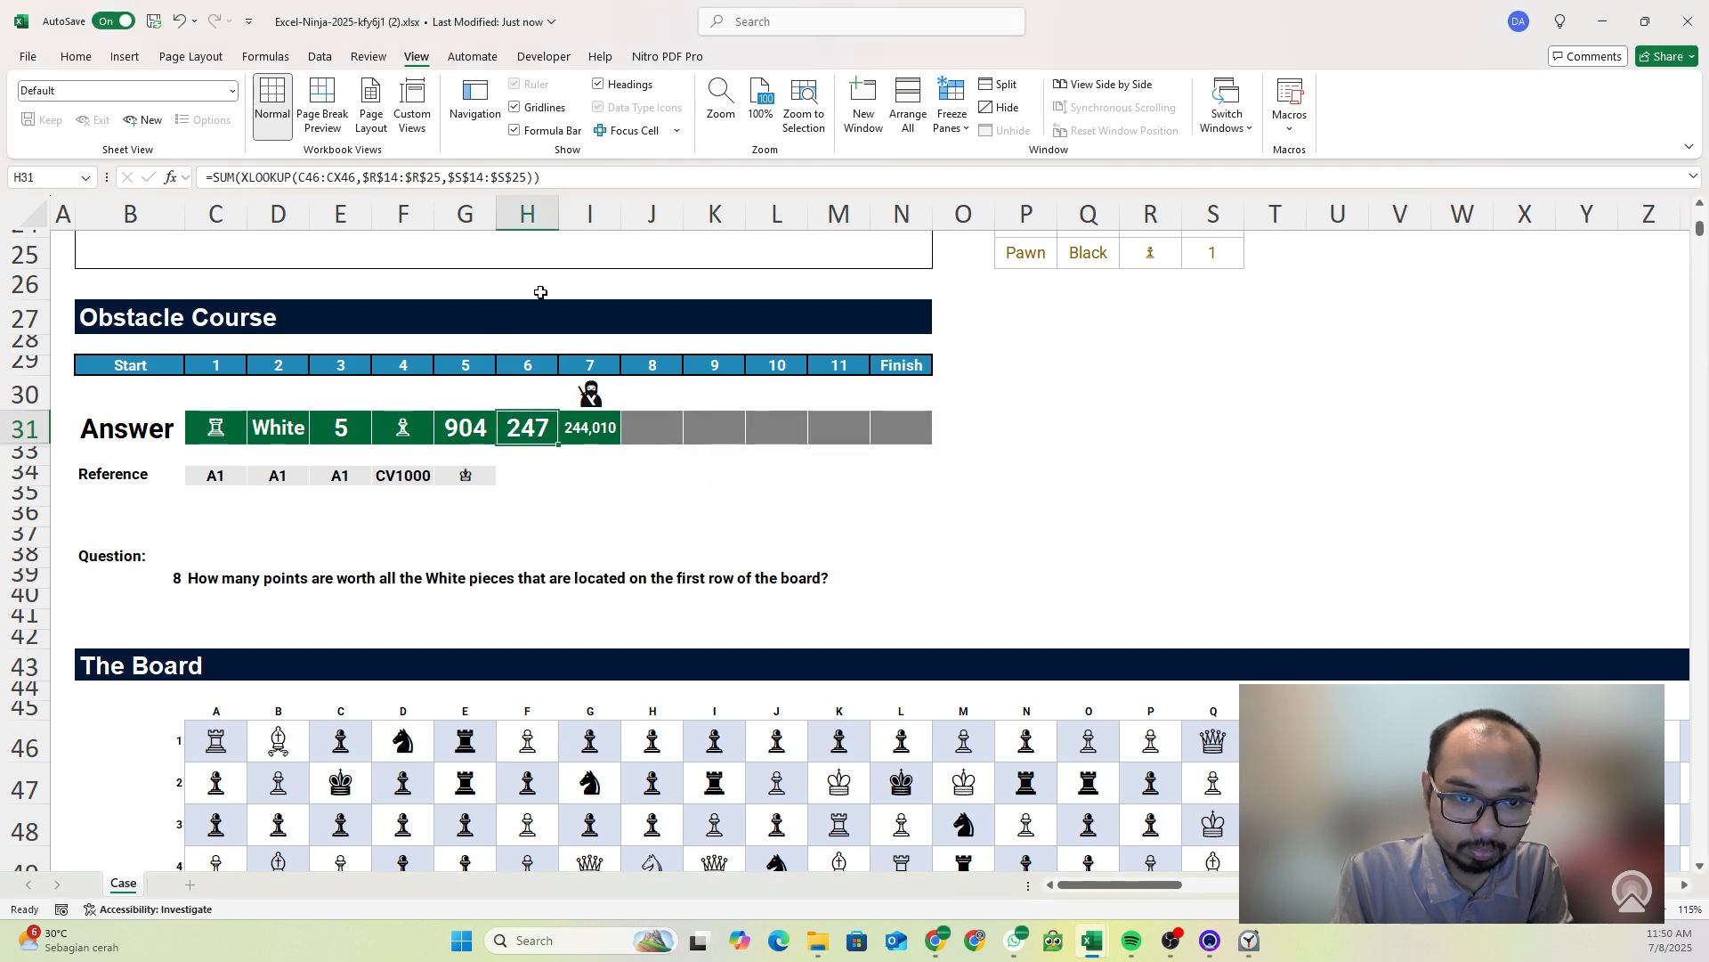
click(551, 178)
key(ctrl+a)
key(ctrl+c)
click(659, 434)
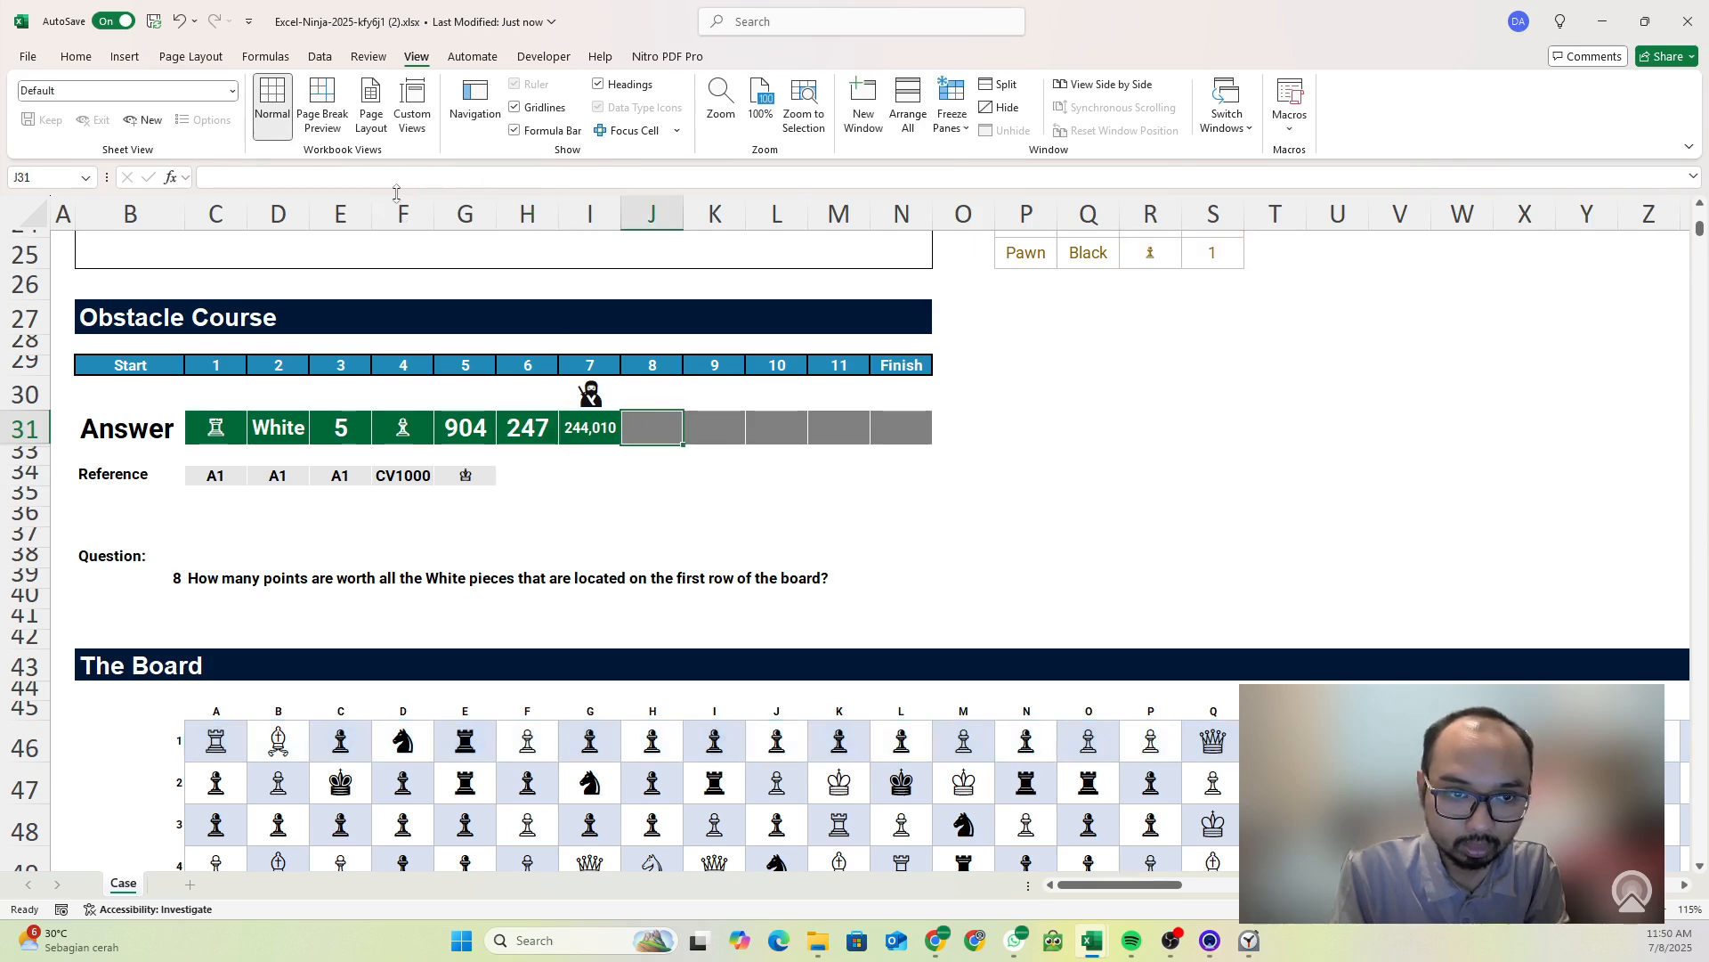
click(397, 186)
key(ctrl+v)
- Multiply the XLOOKUP inside J31's SUM by a second XLOOKUP with the board's first row, $C$46:$CX$46, as lookup value
click(535, 179)
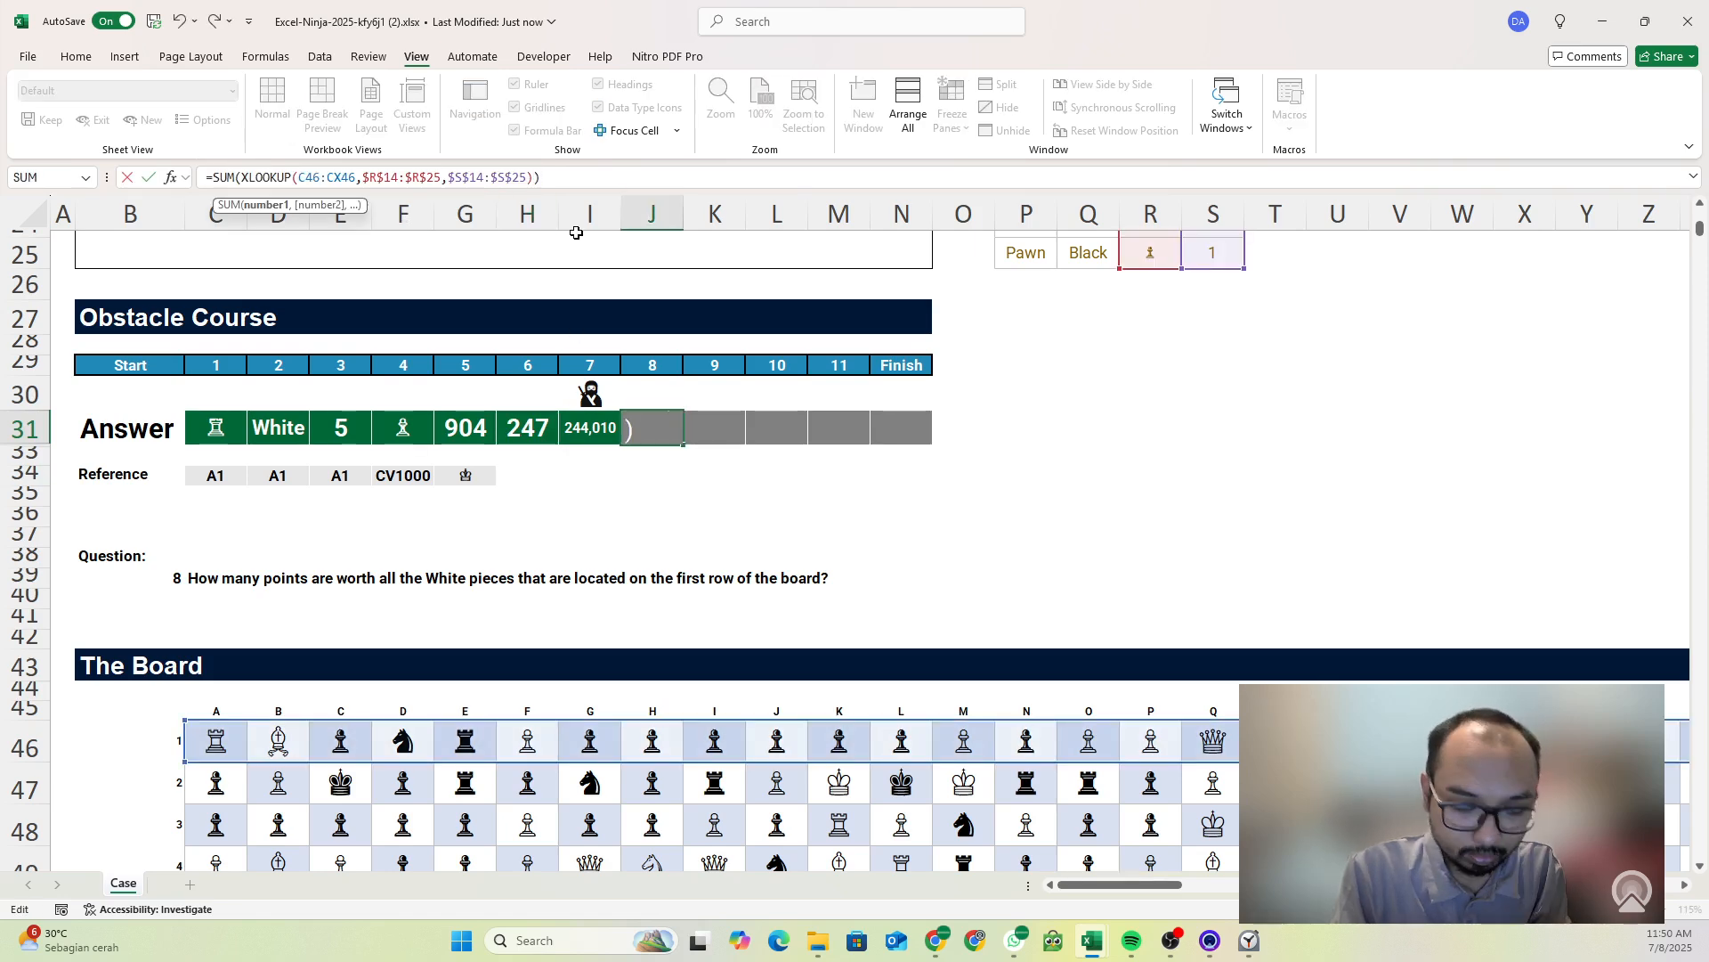
text(*x)
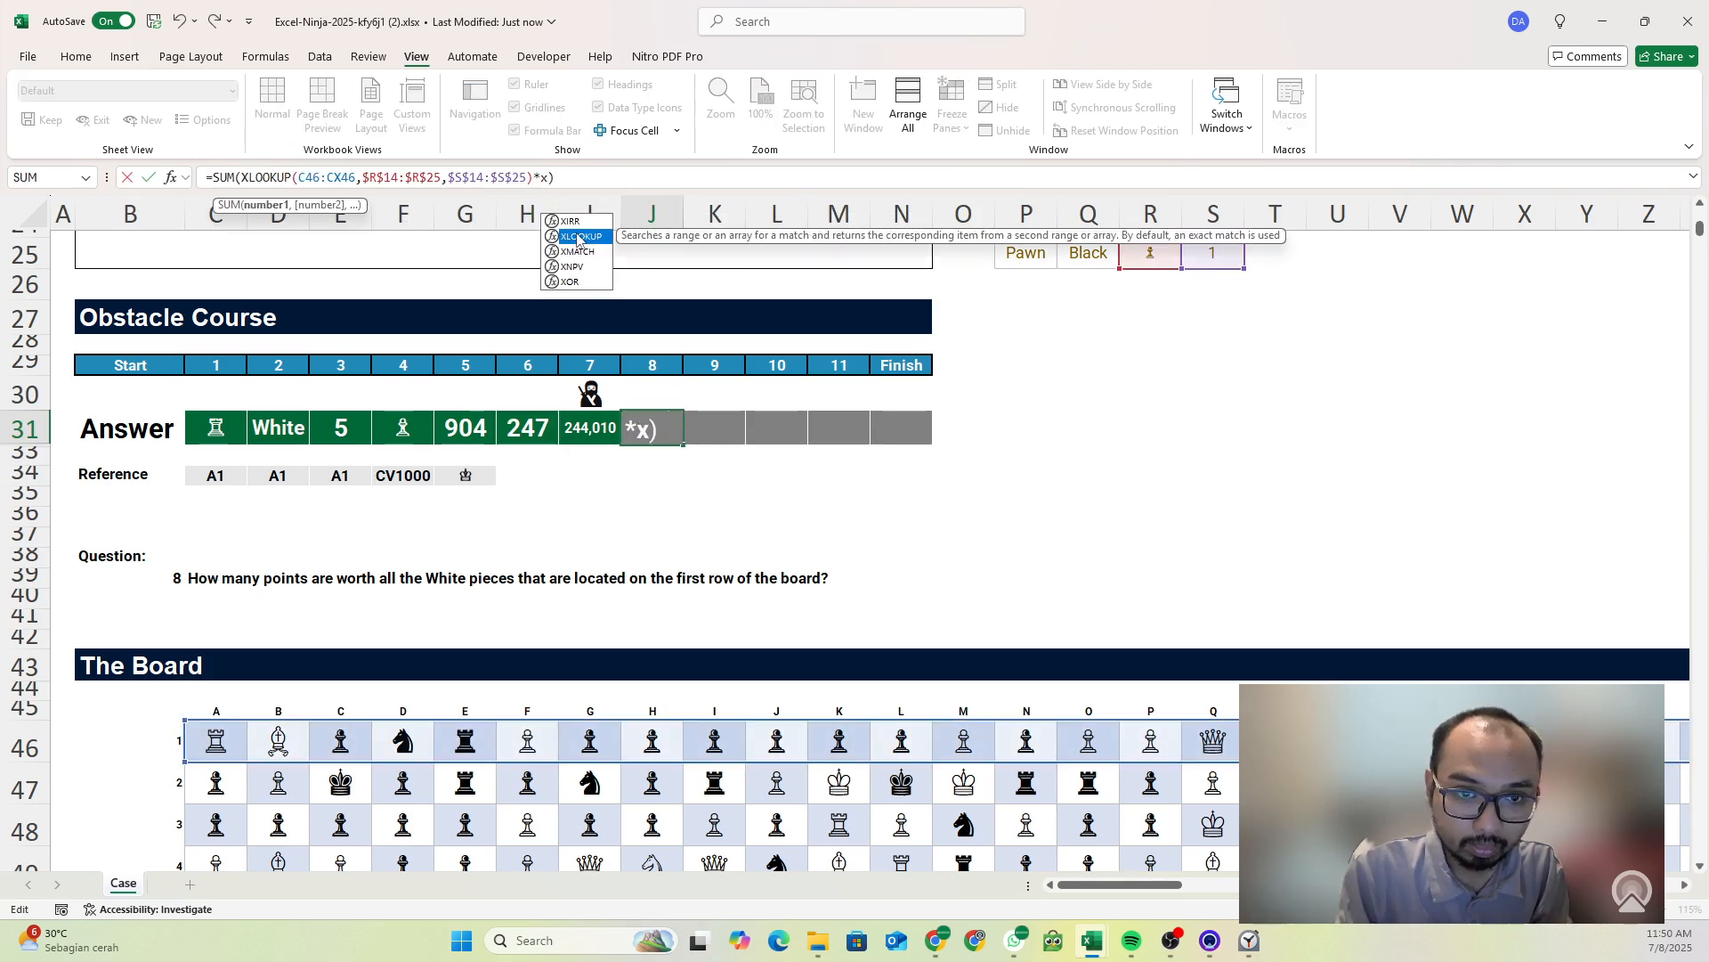
double_click(579, 237)
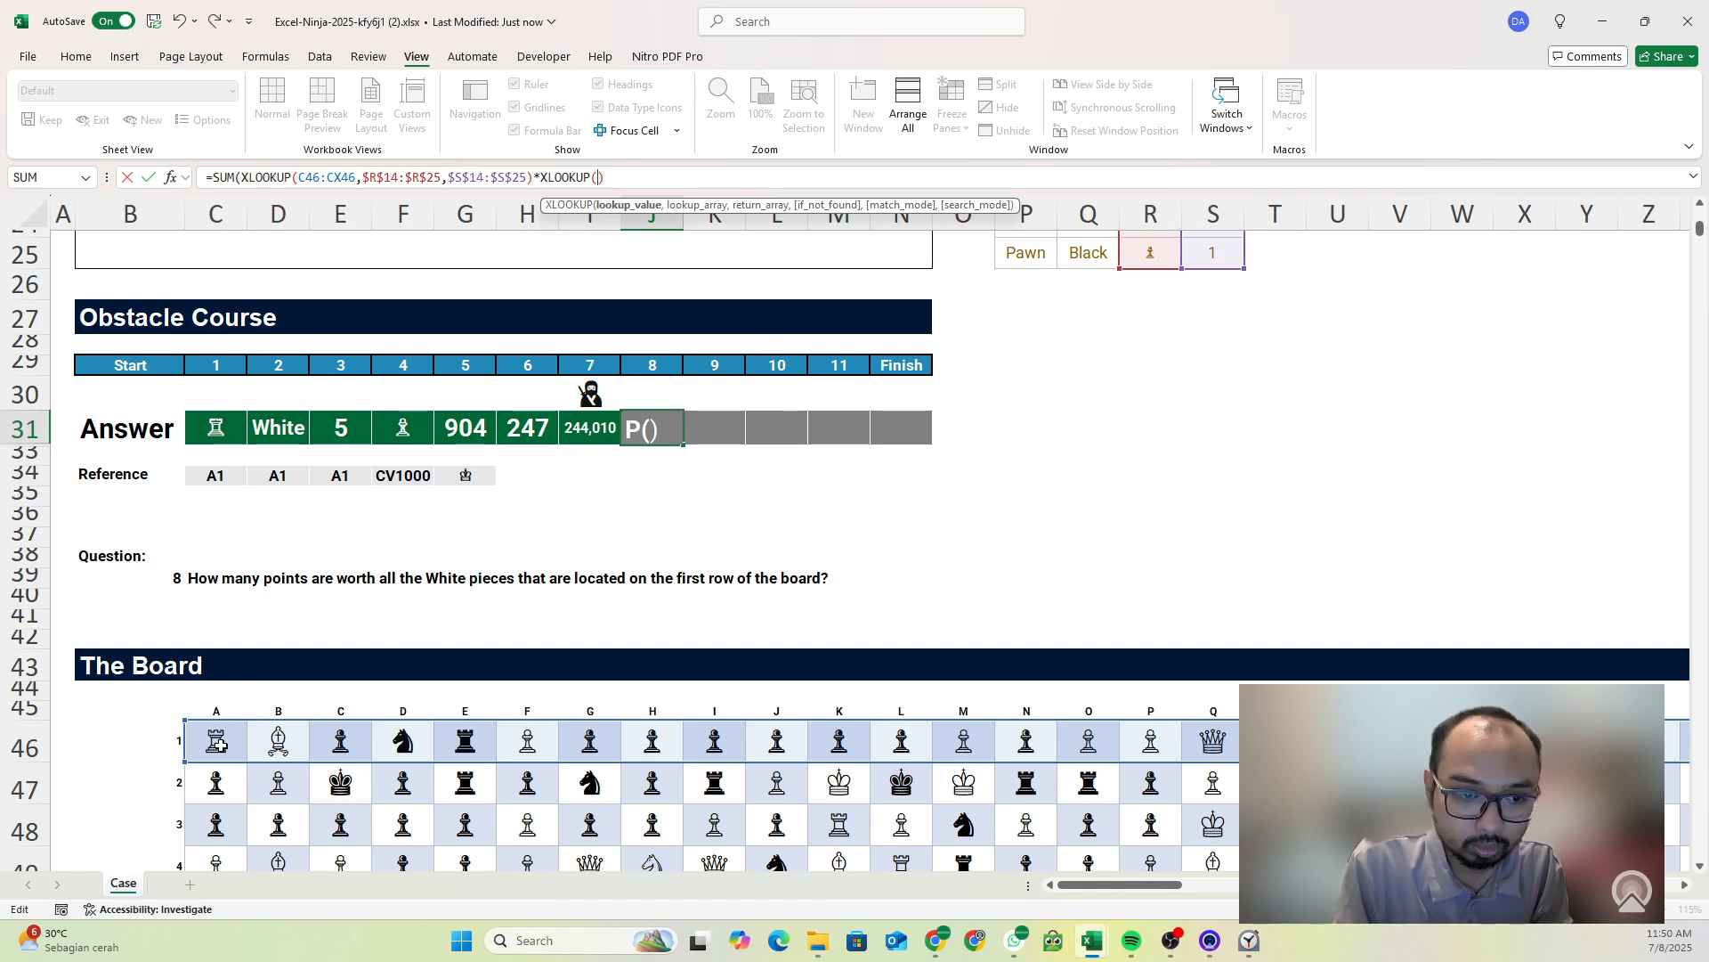
click(217, 748)
key(ctrl+shift+Right)
key(F4)
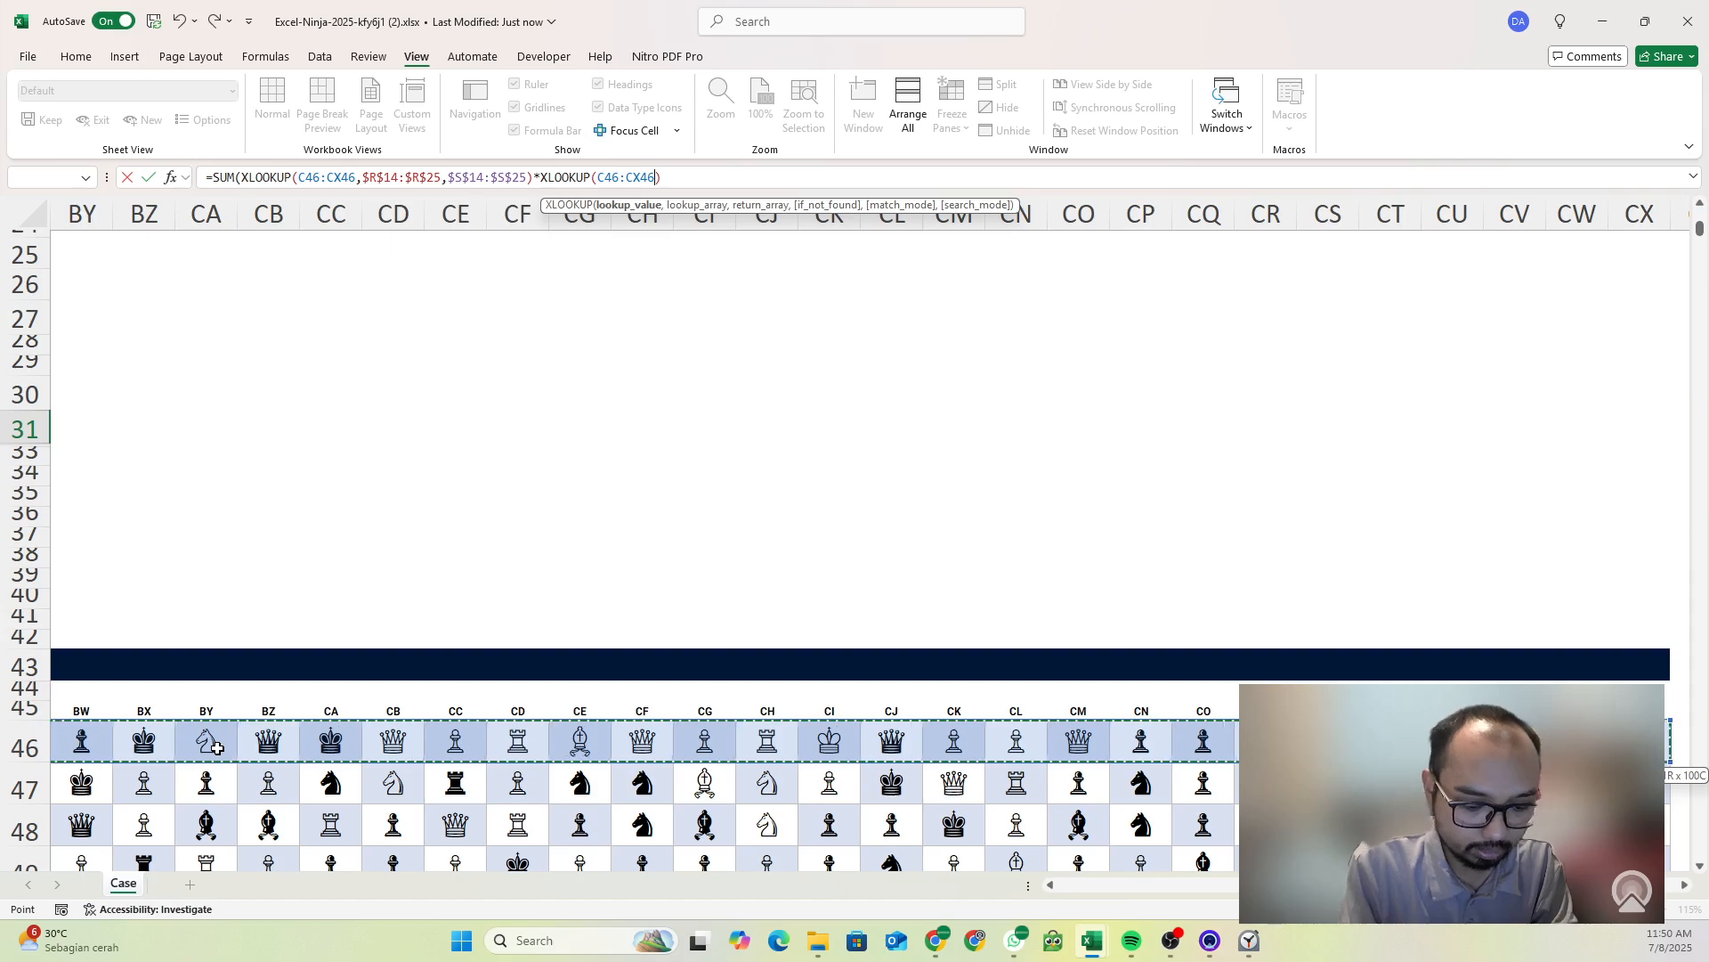
text(,)
scroll(216, 748, up, 4)
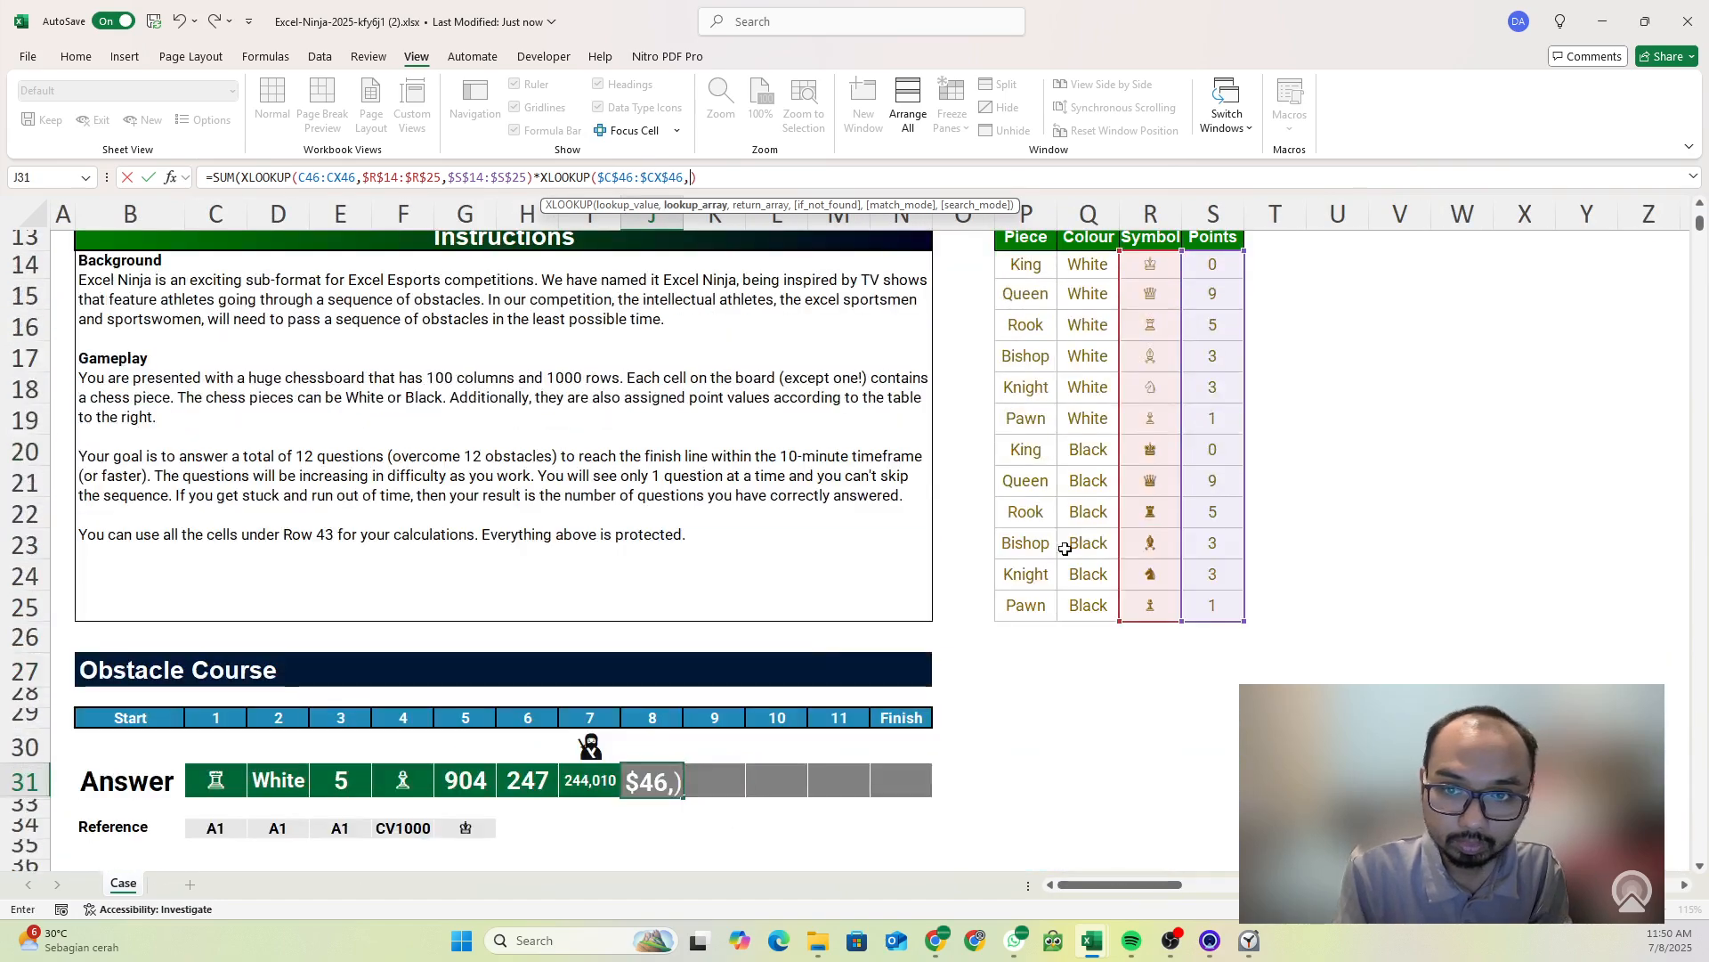
- Set the second XLOOKUP's lookup array to the symbol column $R$14:$R$25 and its return array to the colour column $Q$14:$Q$25
drag(1151, 265, 1146, 604)
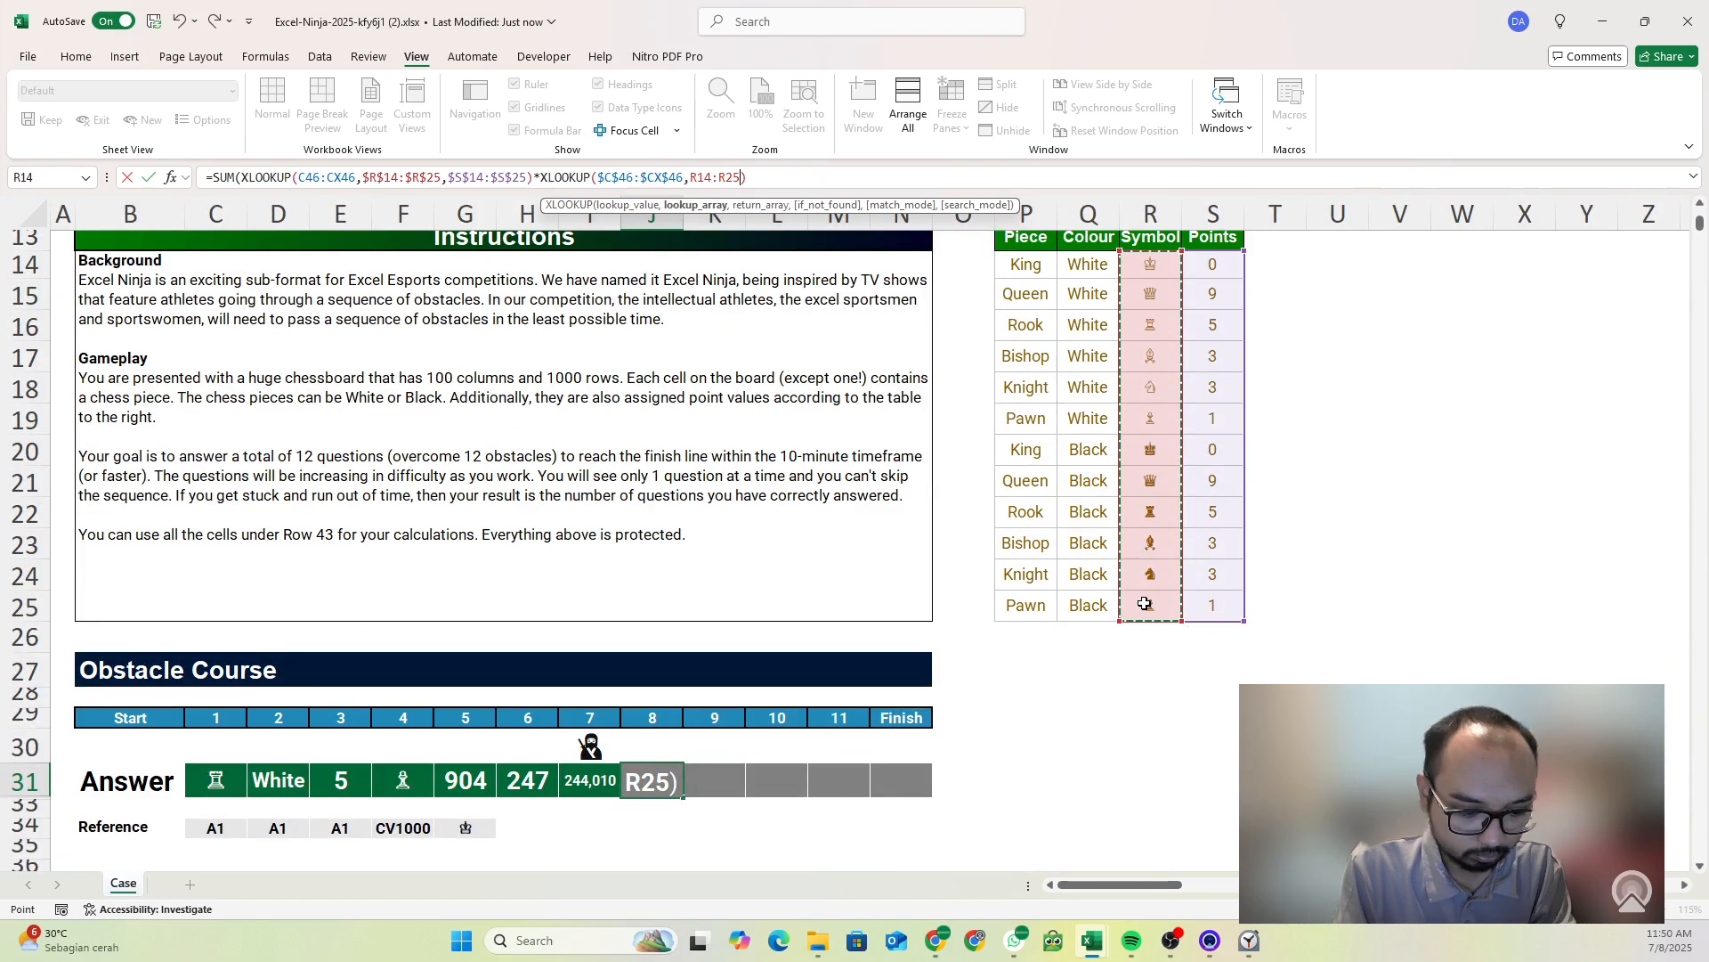
key(F4)
text(,)
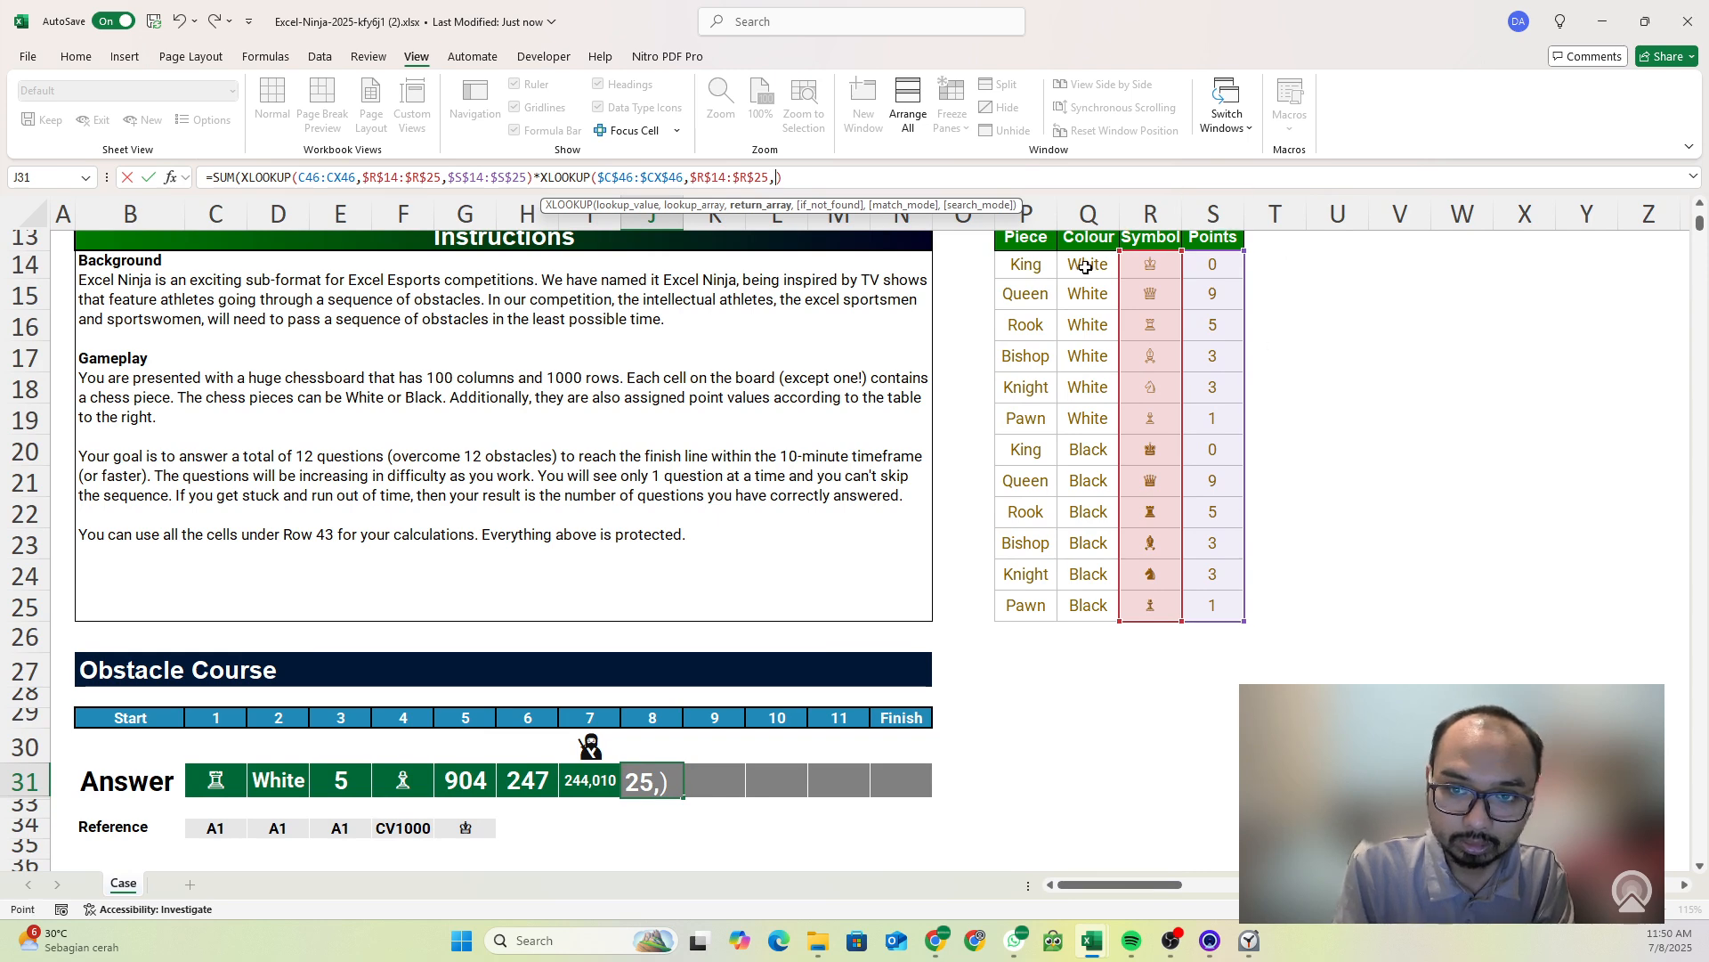
drag(1086, 266, 1088, 602)
key(F4)
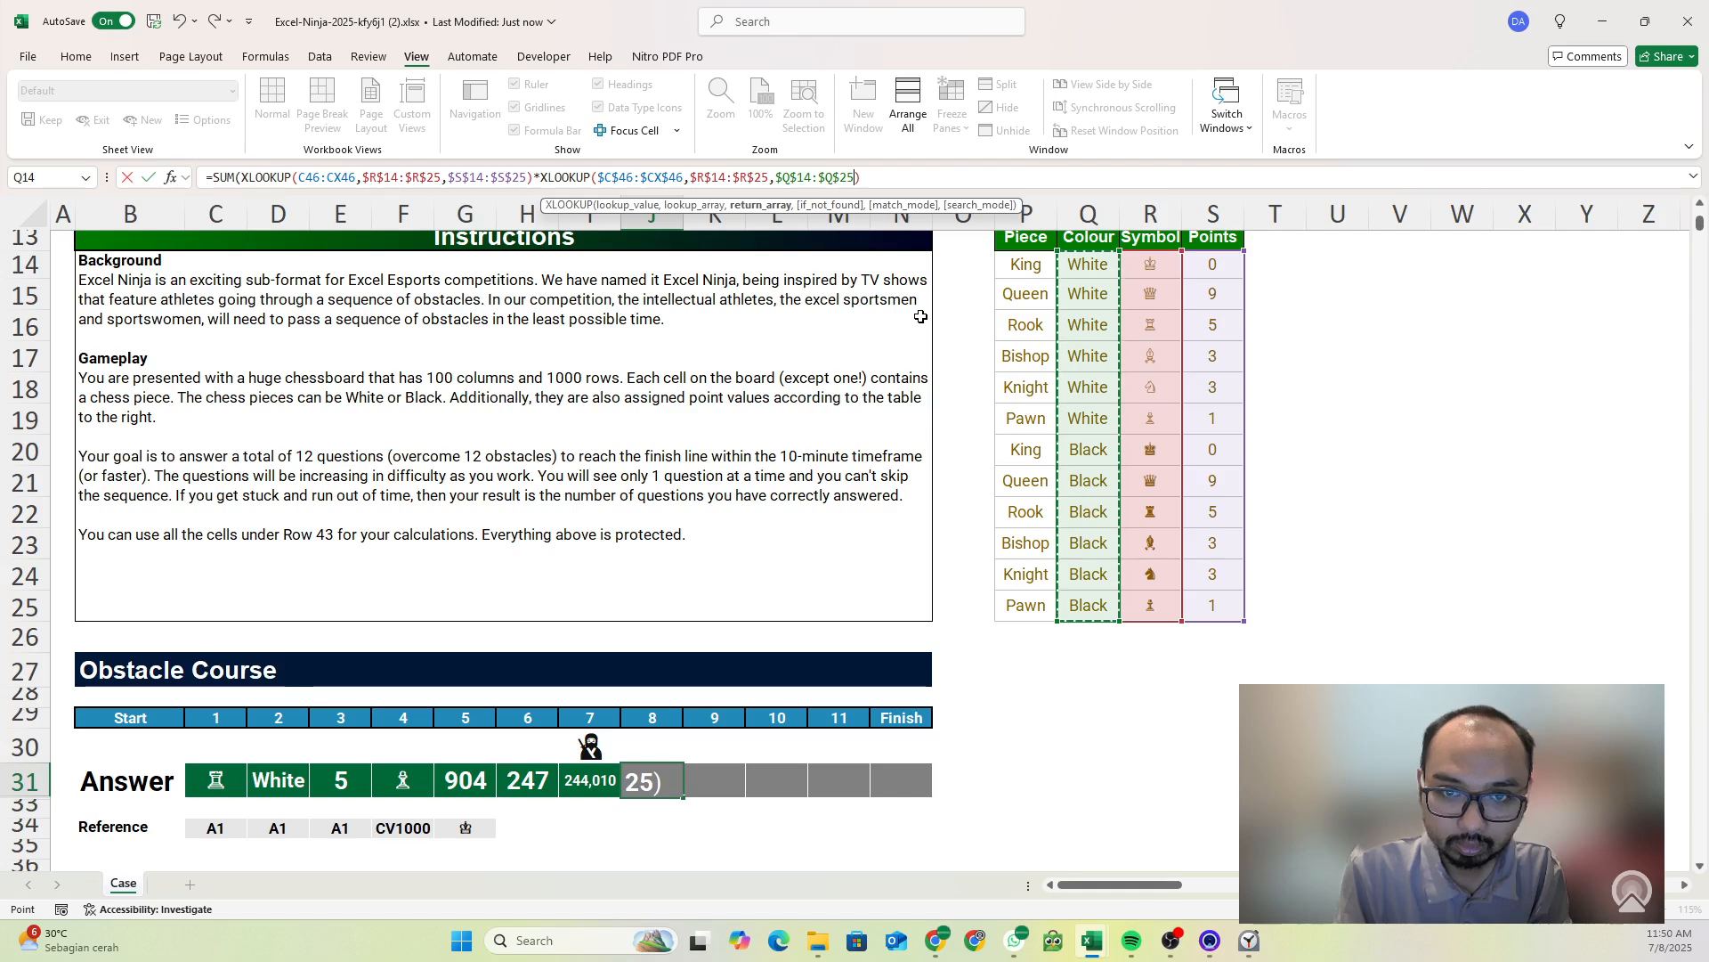
- Close J31's second XLOOKUP, compare its result with "White" and commit the formula
text())
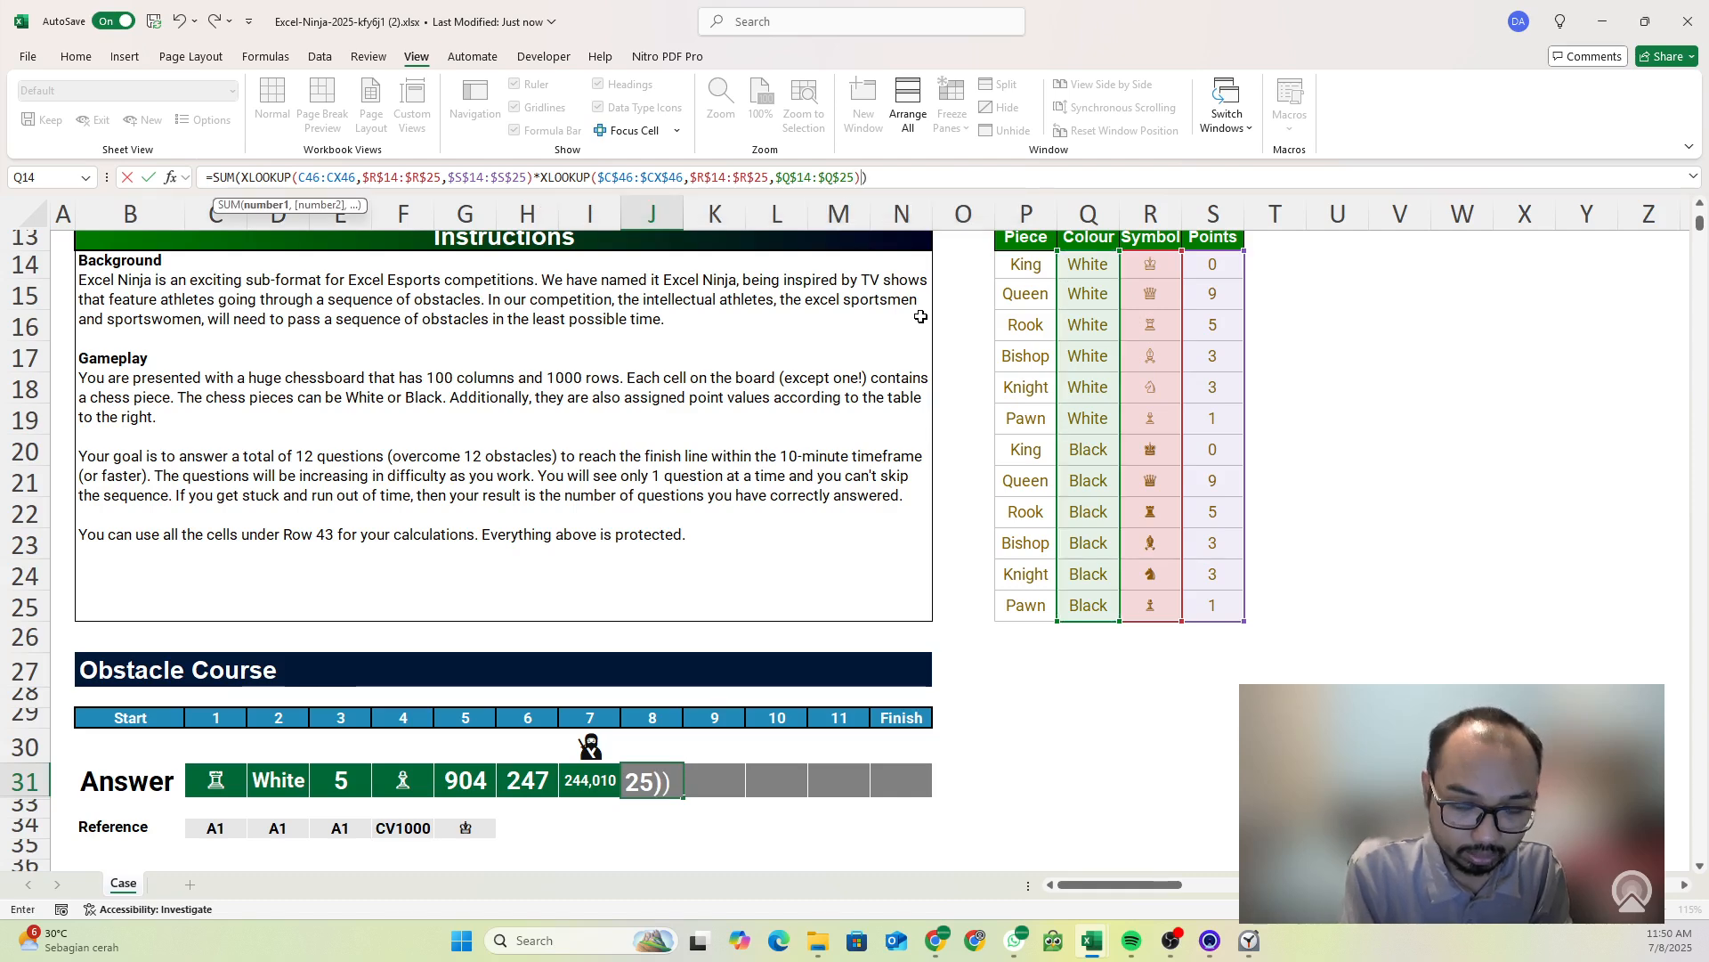
text(="White)
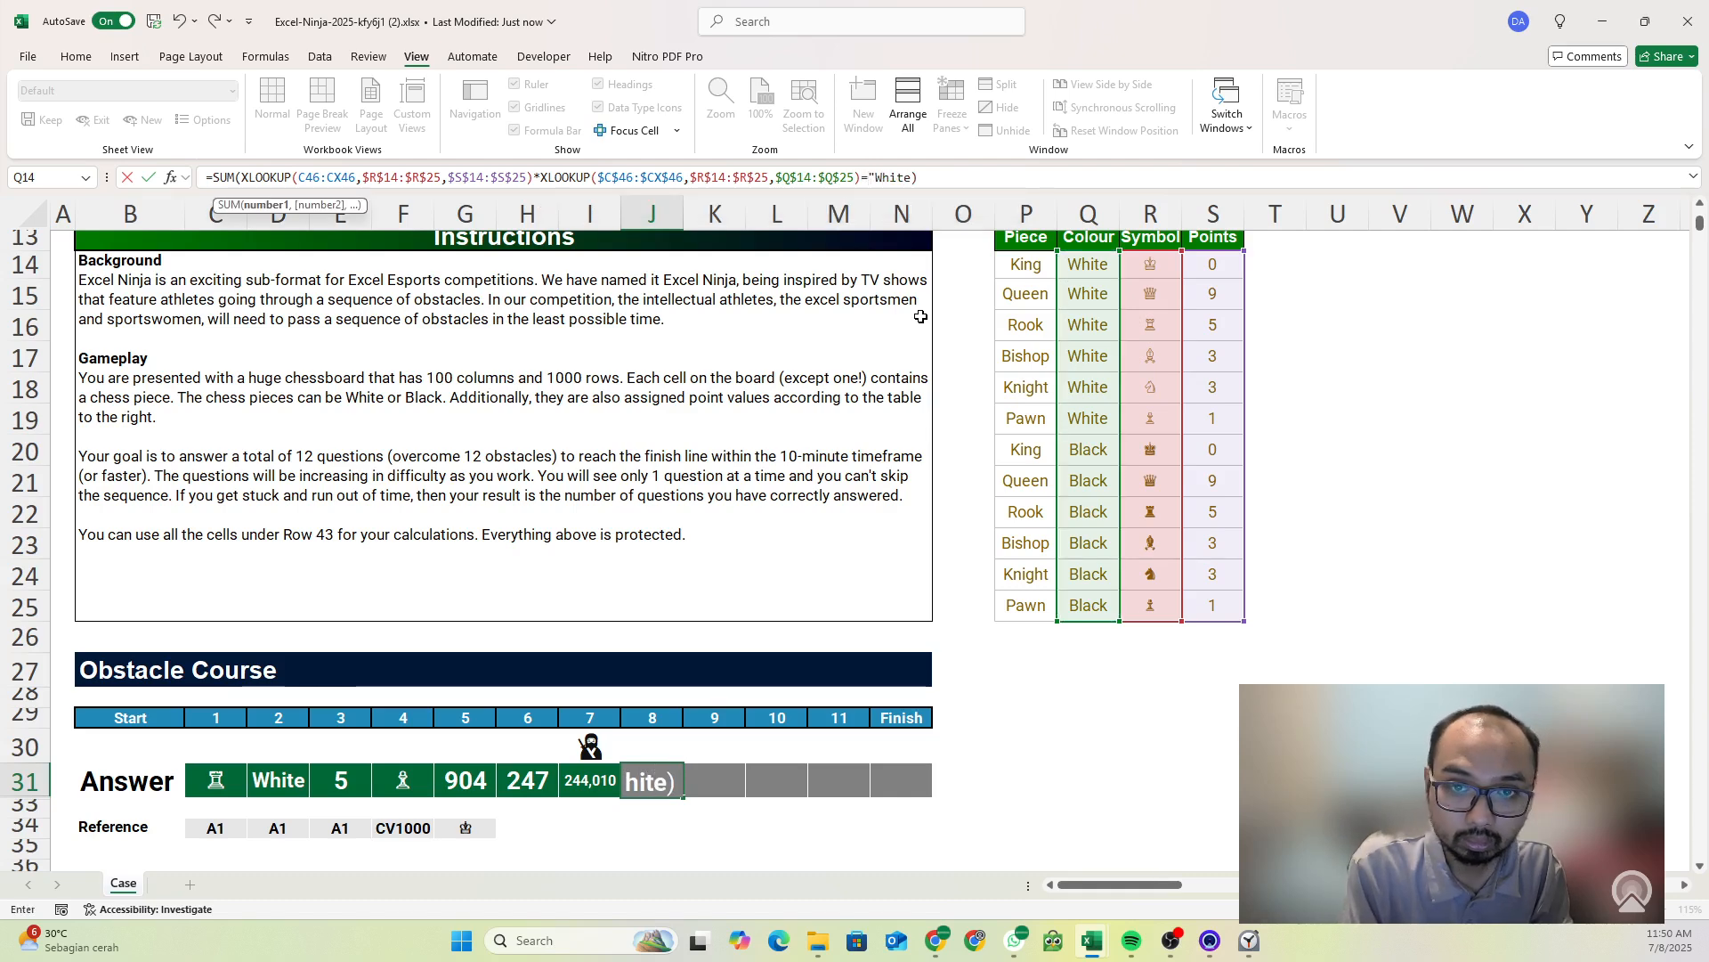
text(")
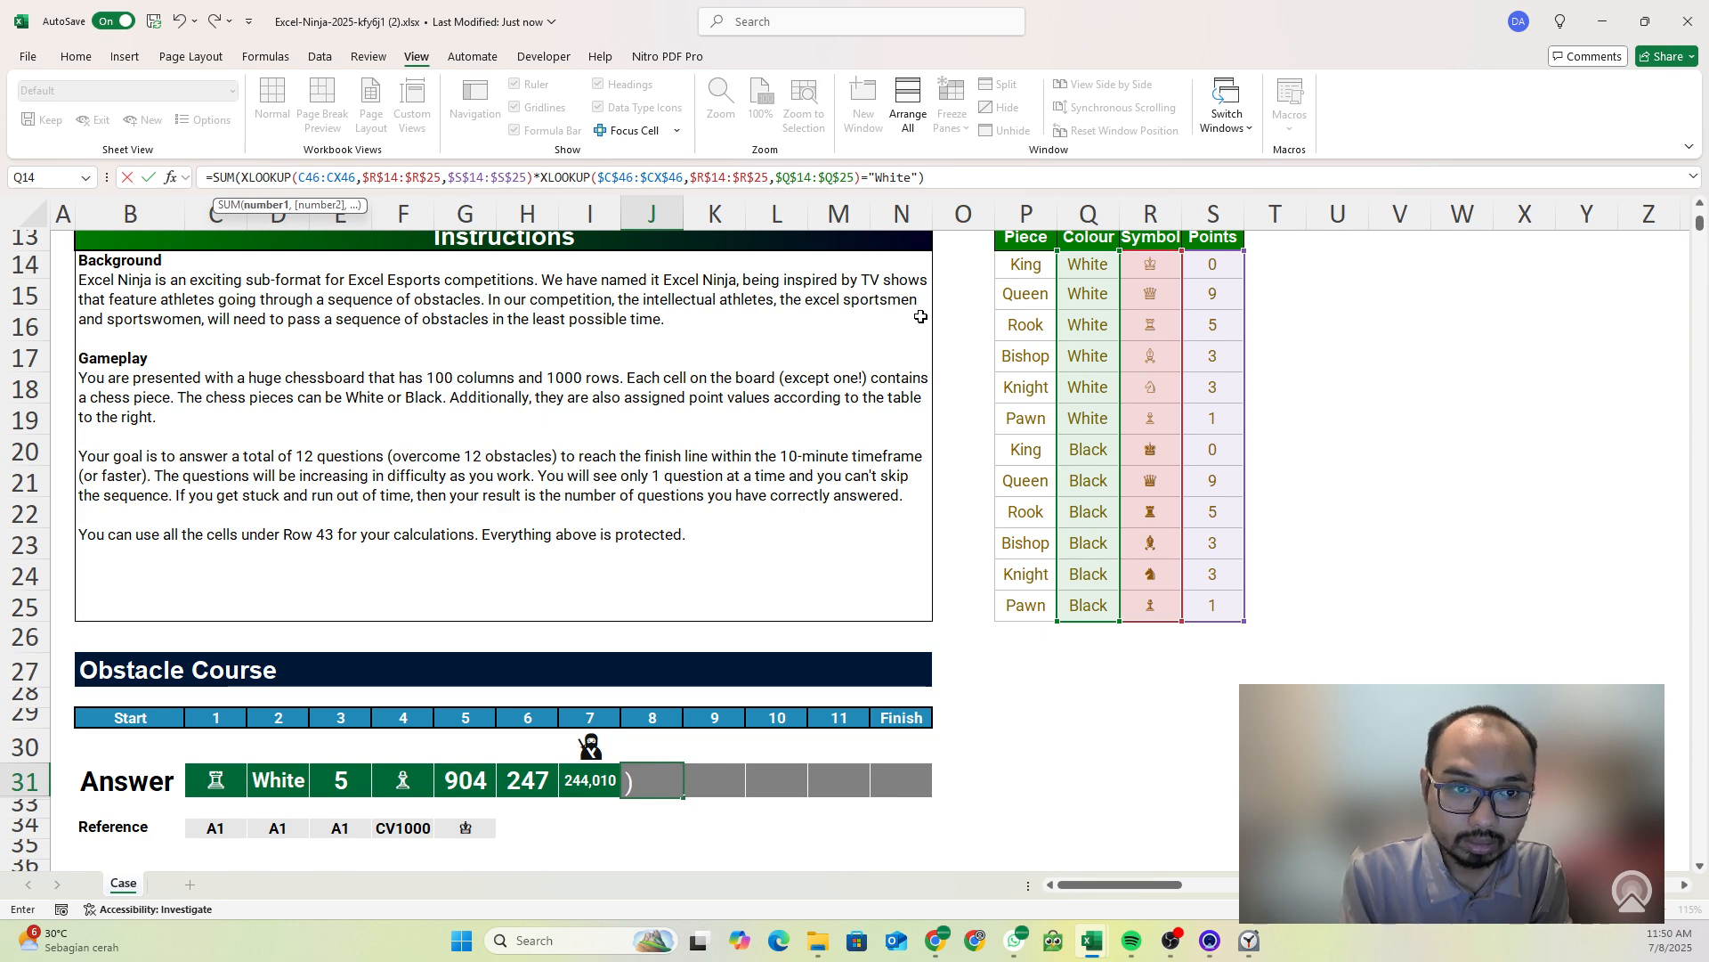
key(Return)
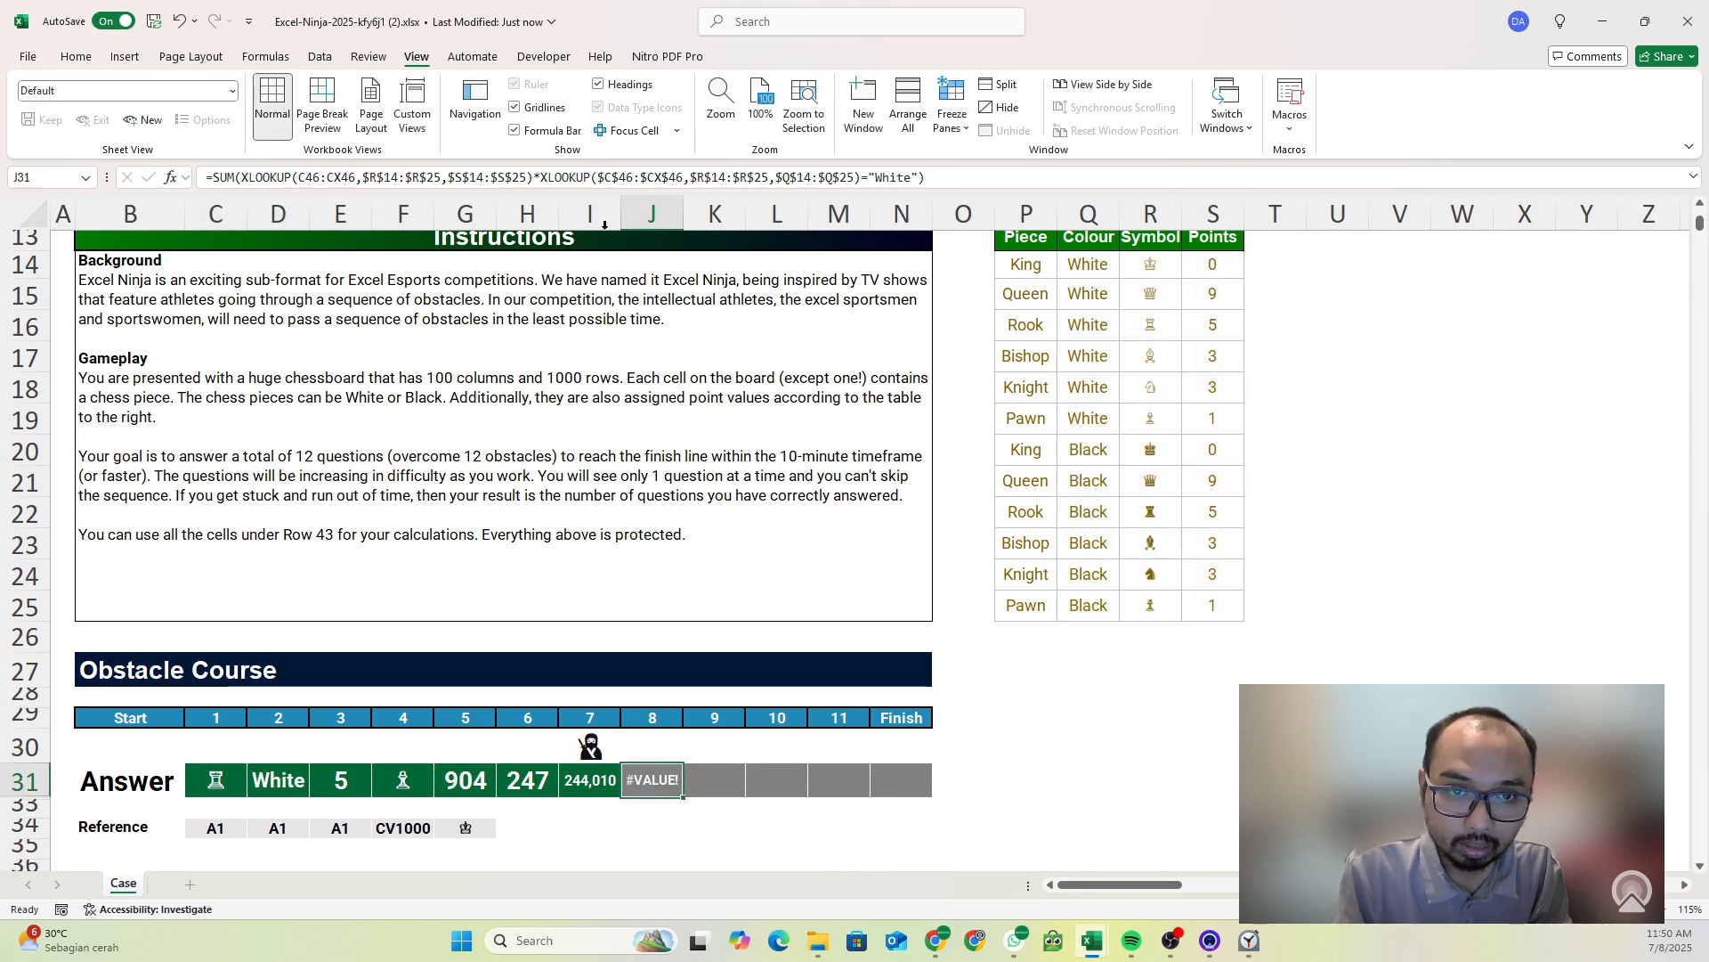
- Enclose the second XLOOKUP's ="White" comparison in parentheses within J31 and commit the eighth answer
click(541, 183)
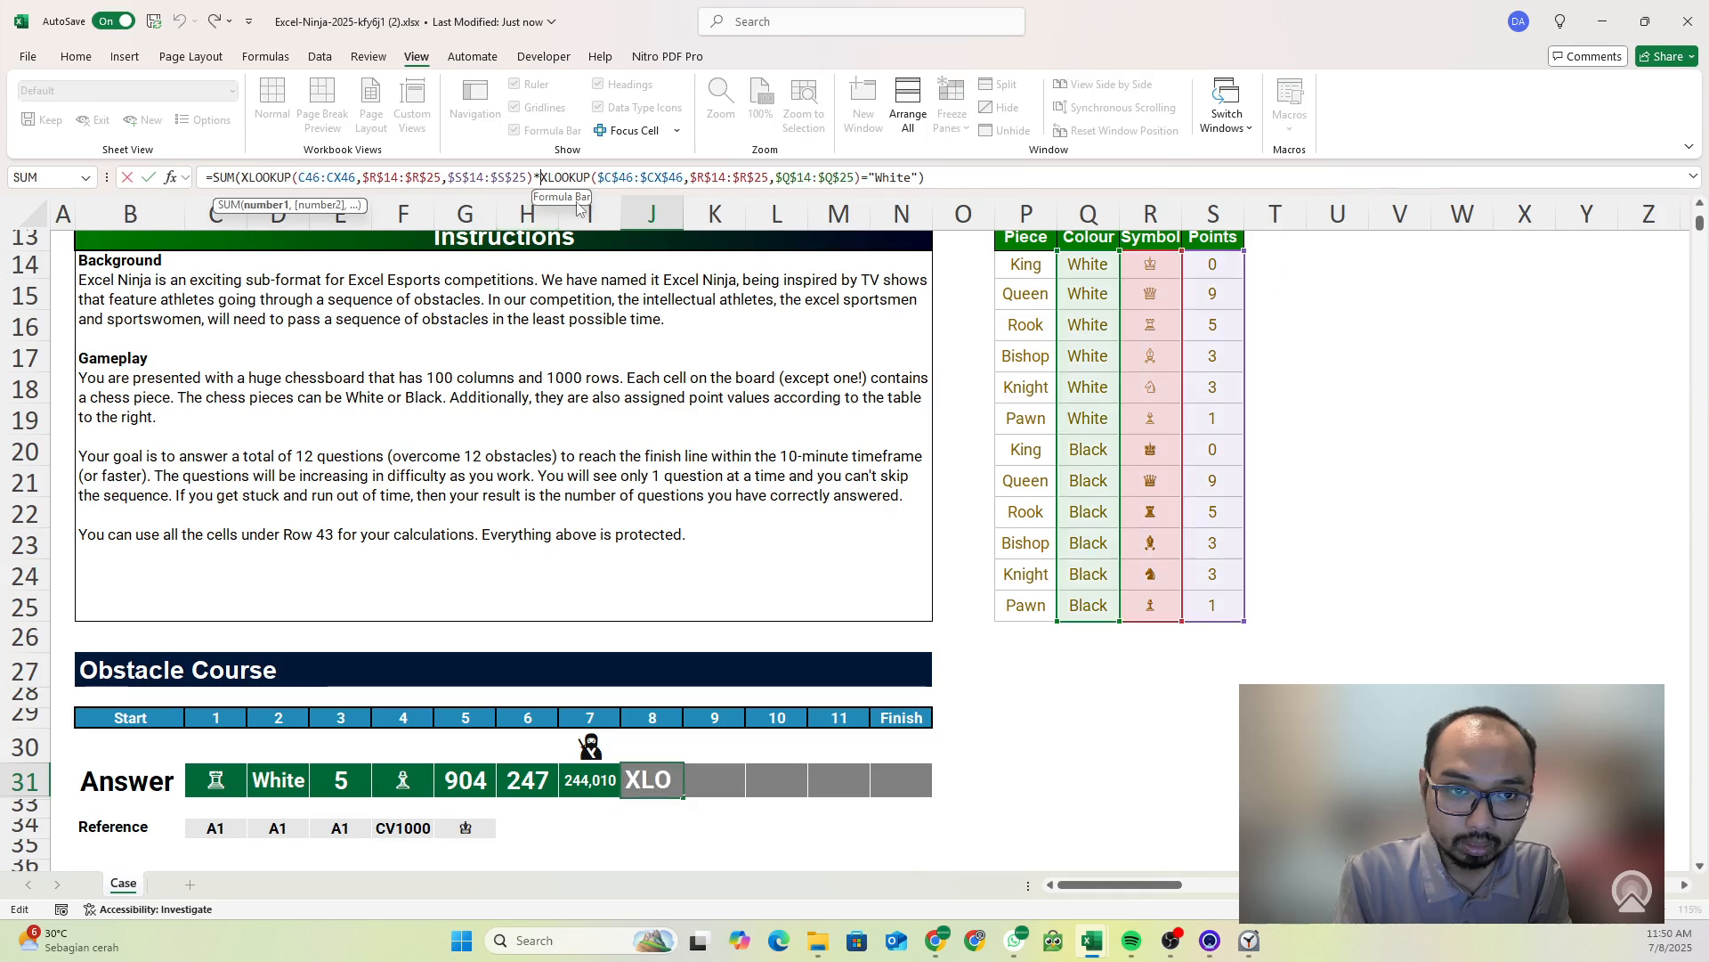
text(()
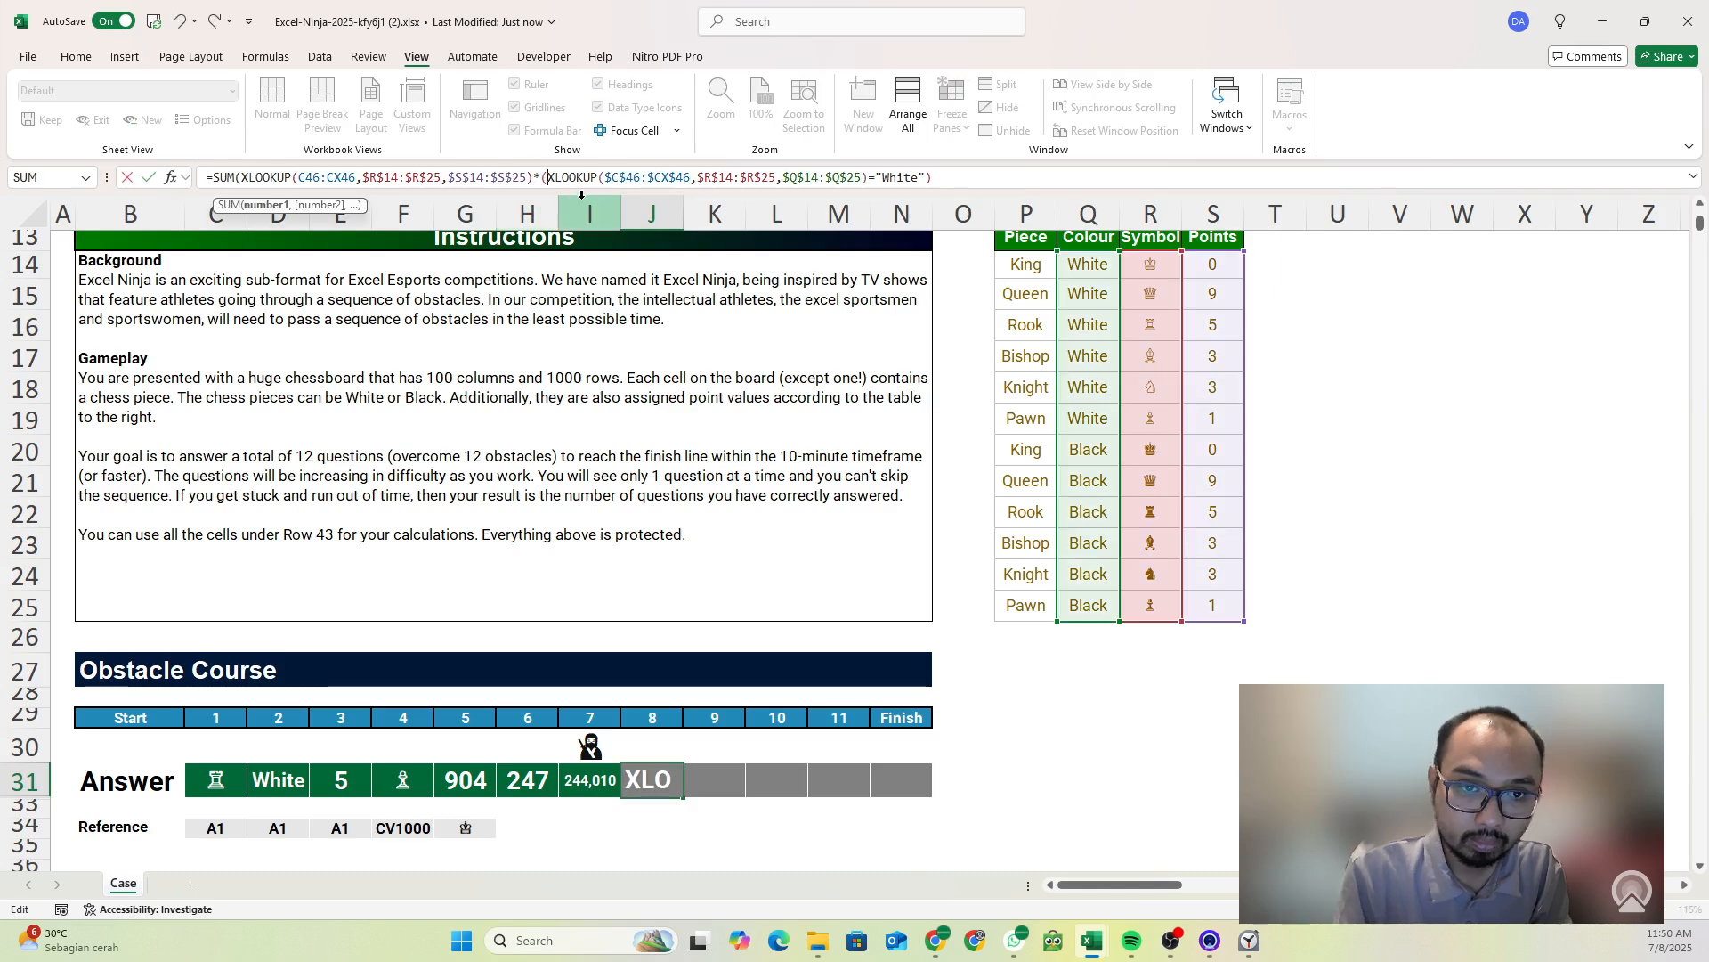
click(930, 177)
text())
key(Return)
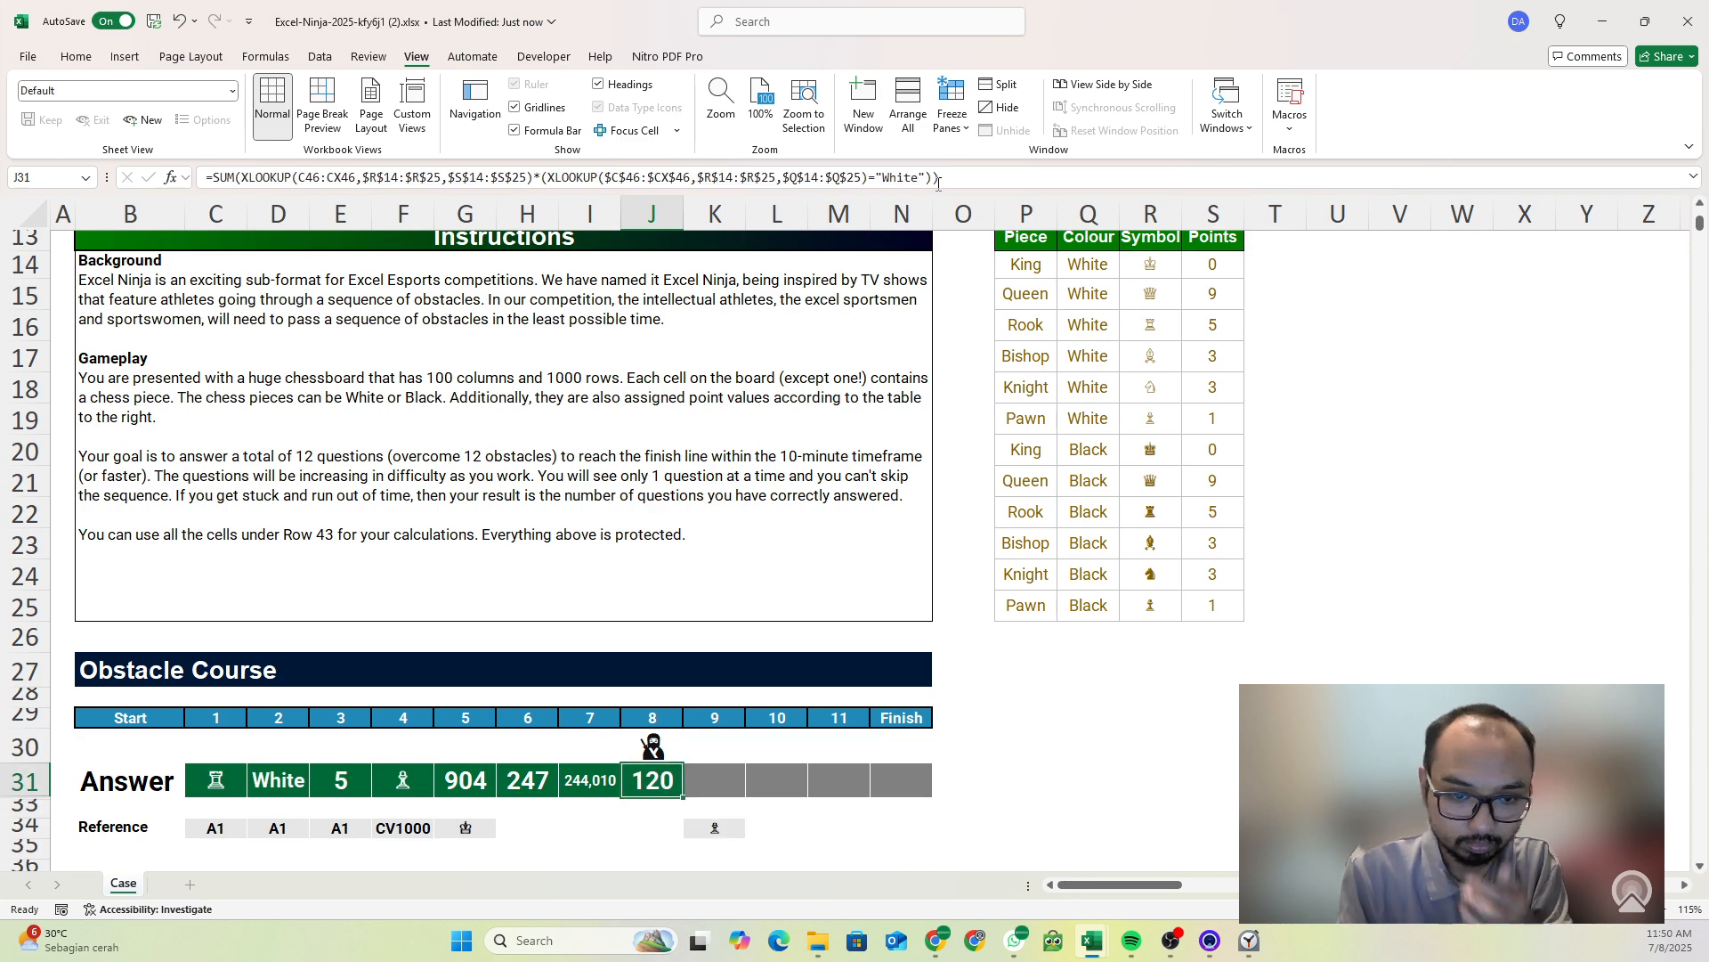
- Start a COUNTIF in the ninth answer cell, K31, with the entire board, $C$46:$CX$1045, as its range
scroll(907, 439, down, 2)
scroll(881, 686, down, 2)
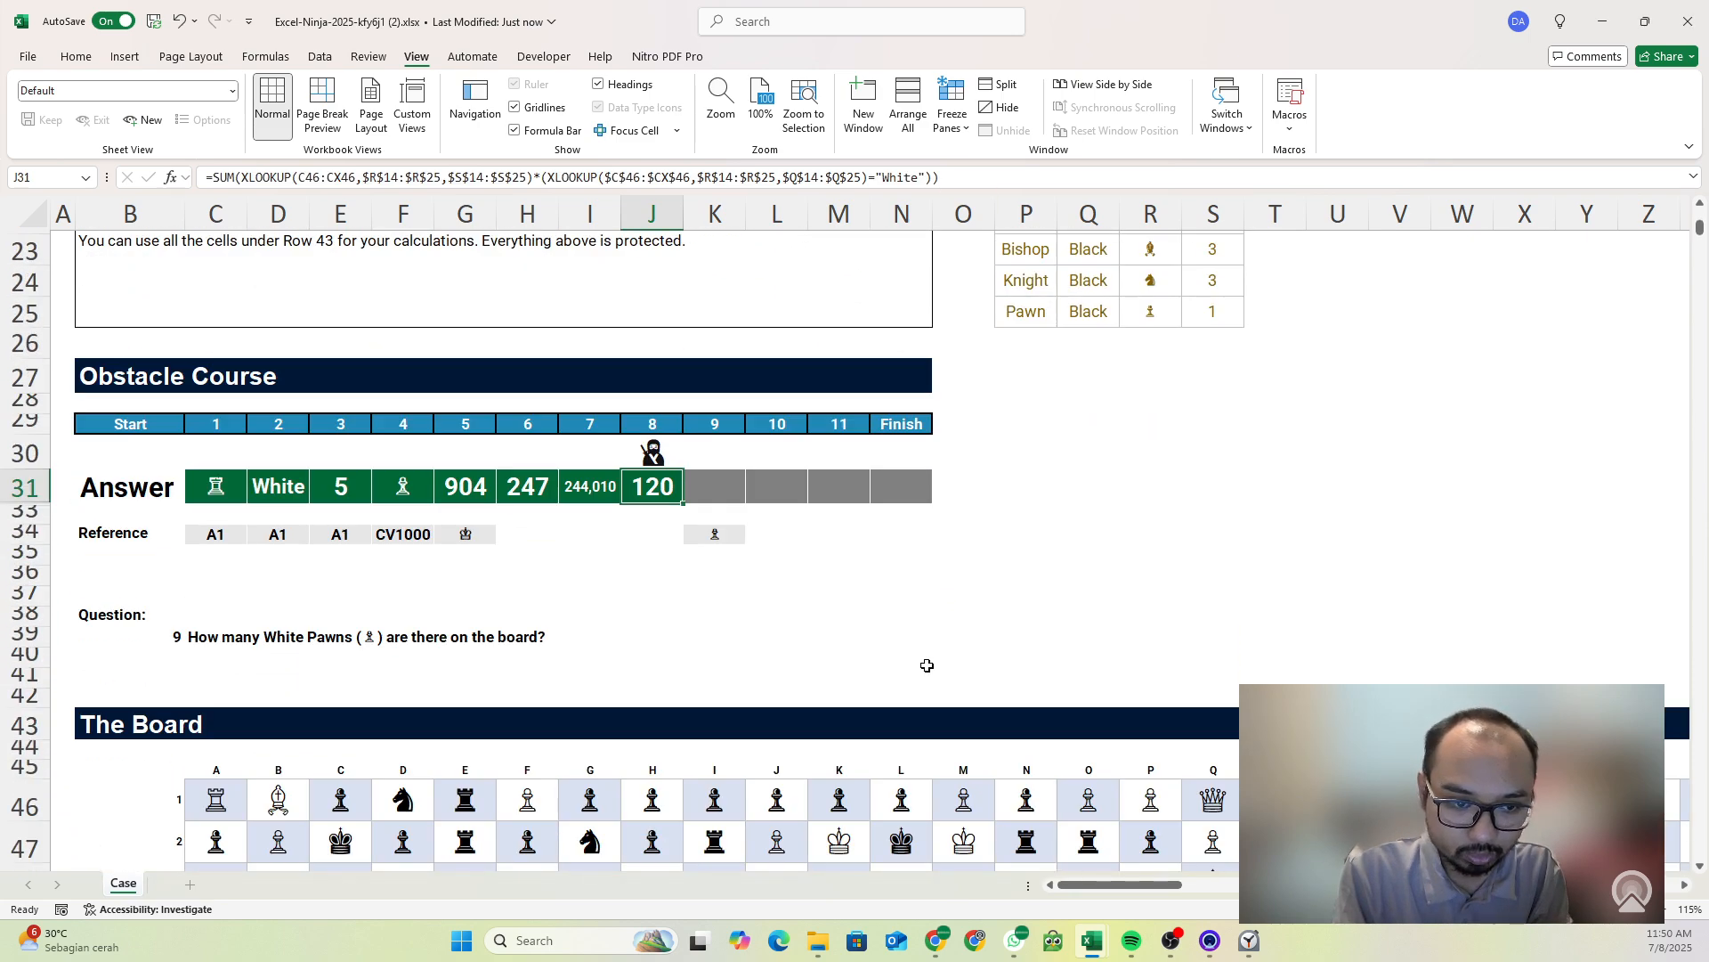
click(709, 501)
text(=counit)
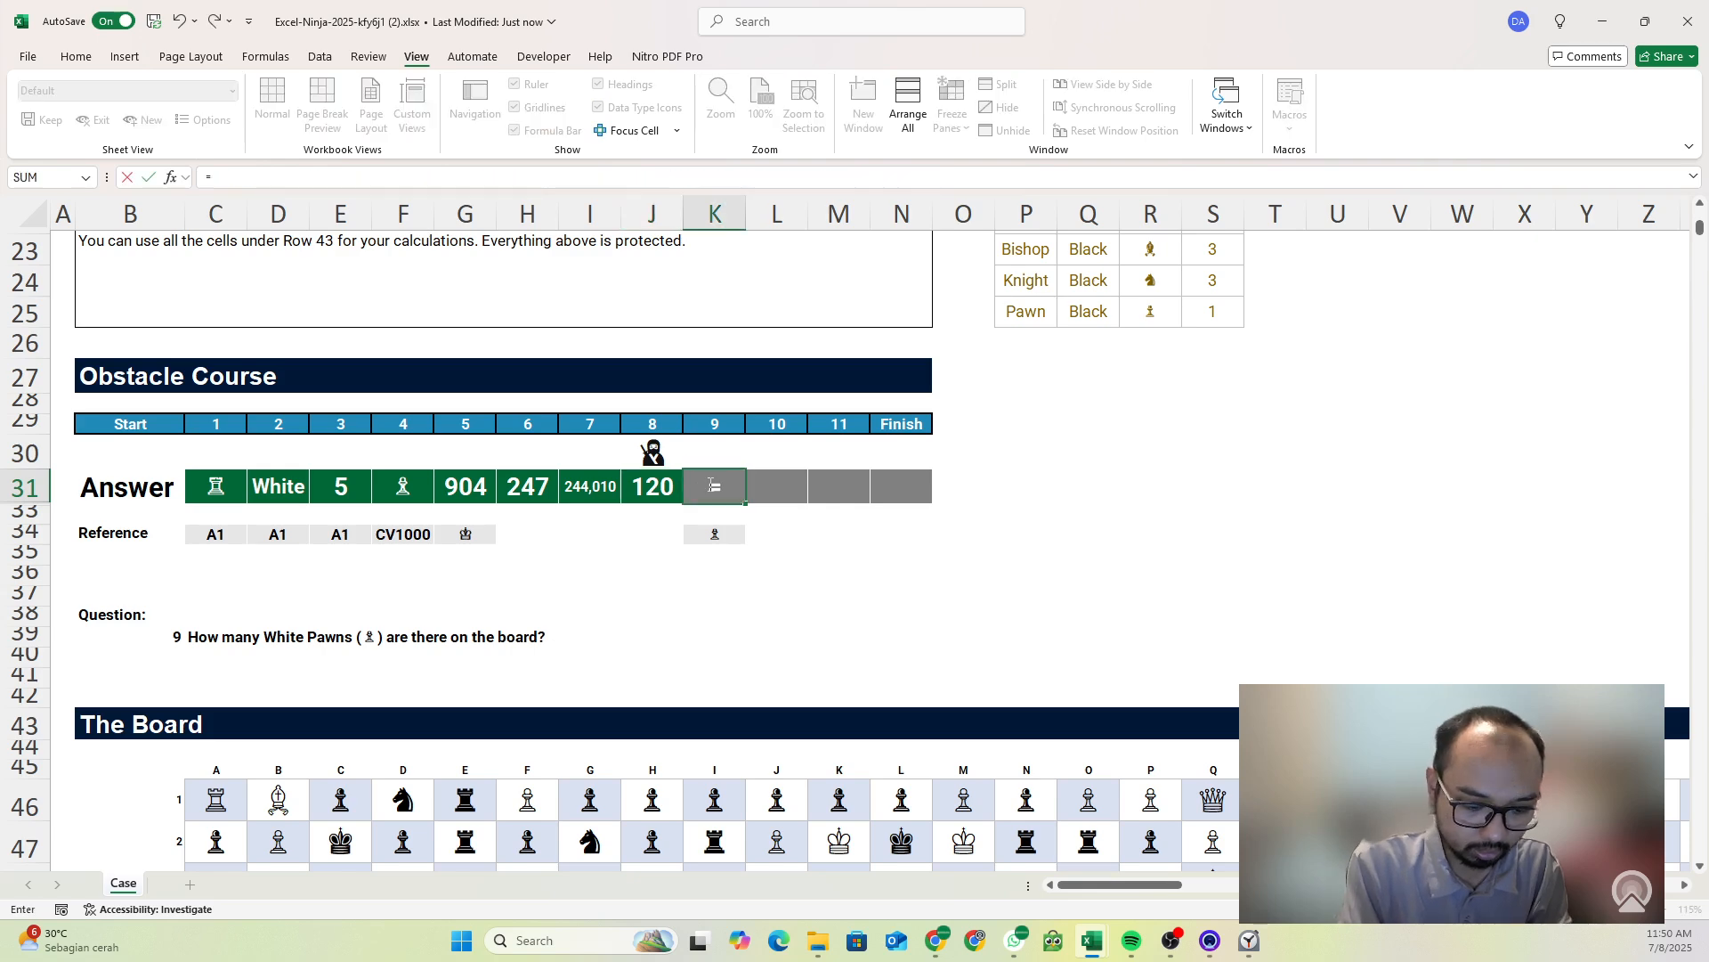
key(BackSpace)
key(BackSpace)
text(t)
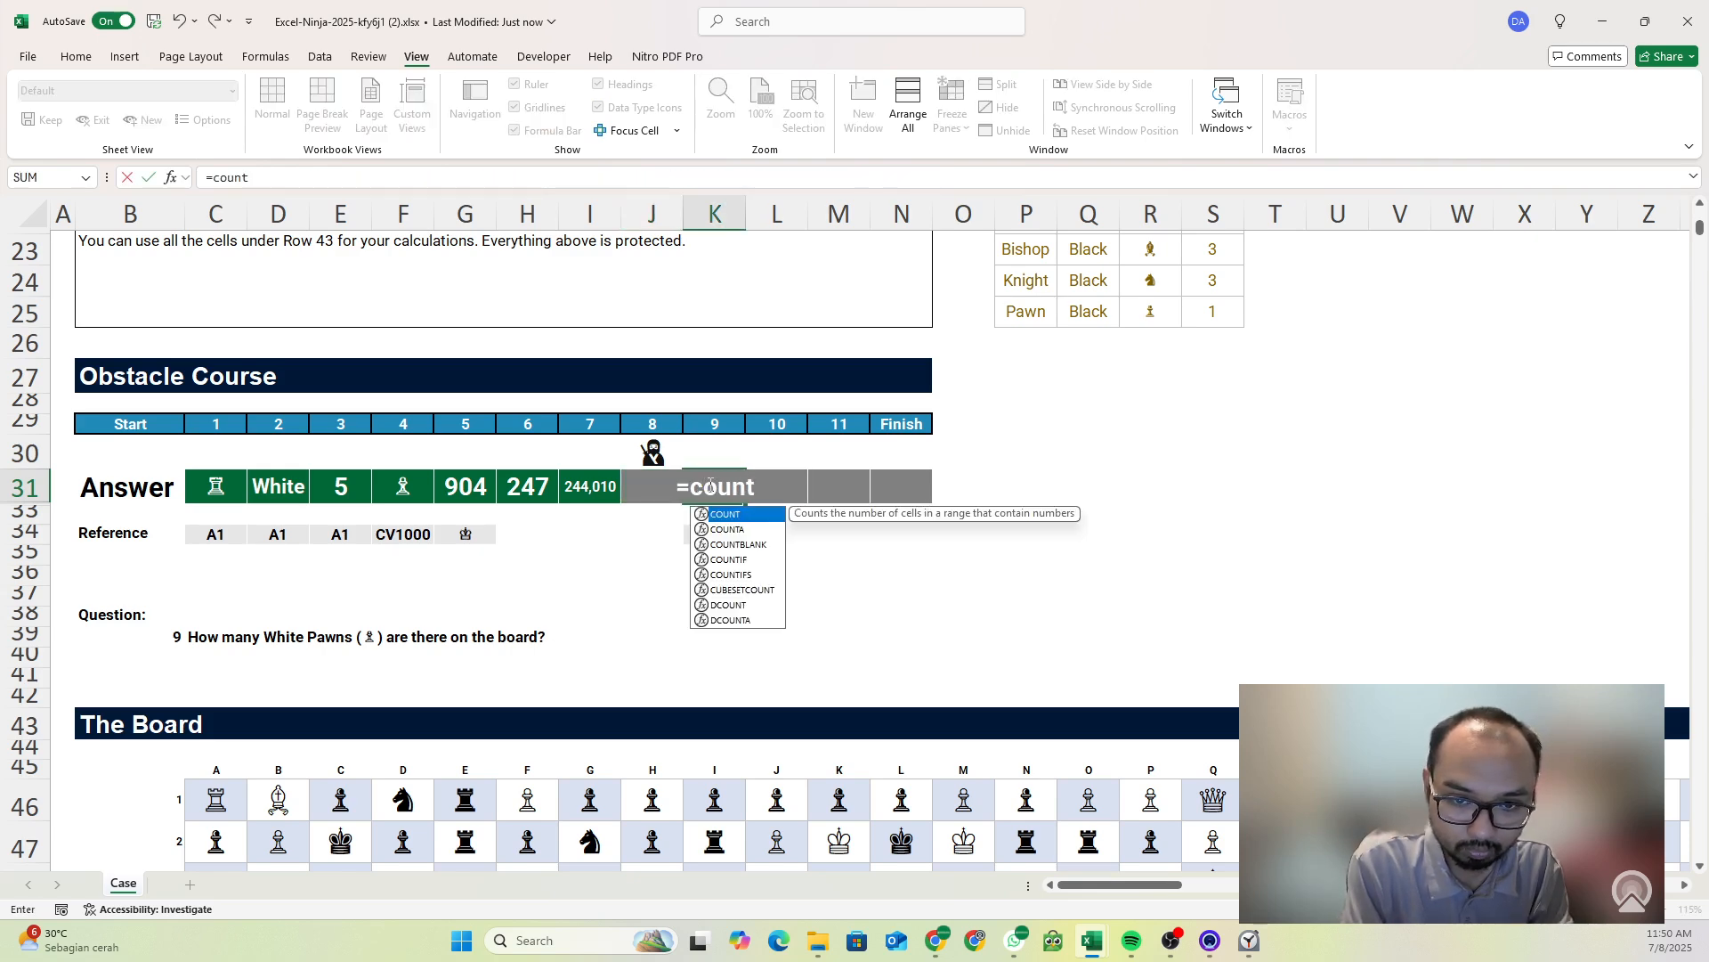
key(Down)
key(Down)
key(Down)
key(Tab)
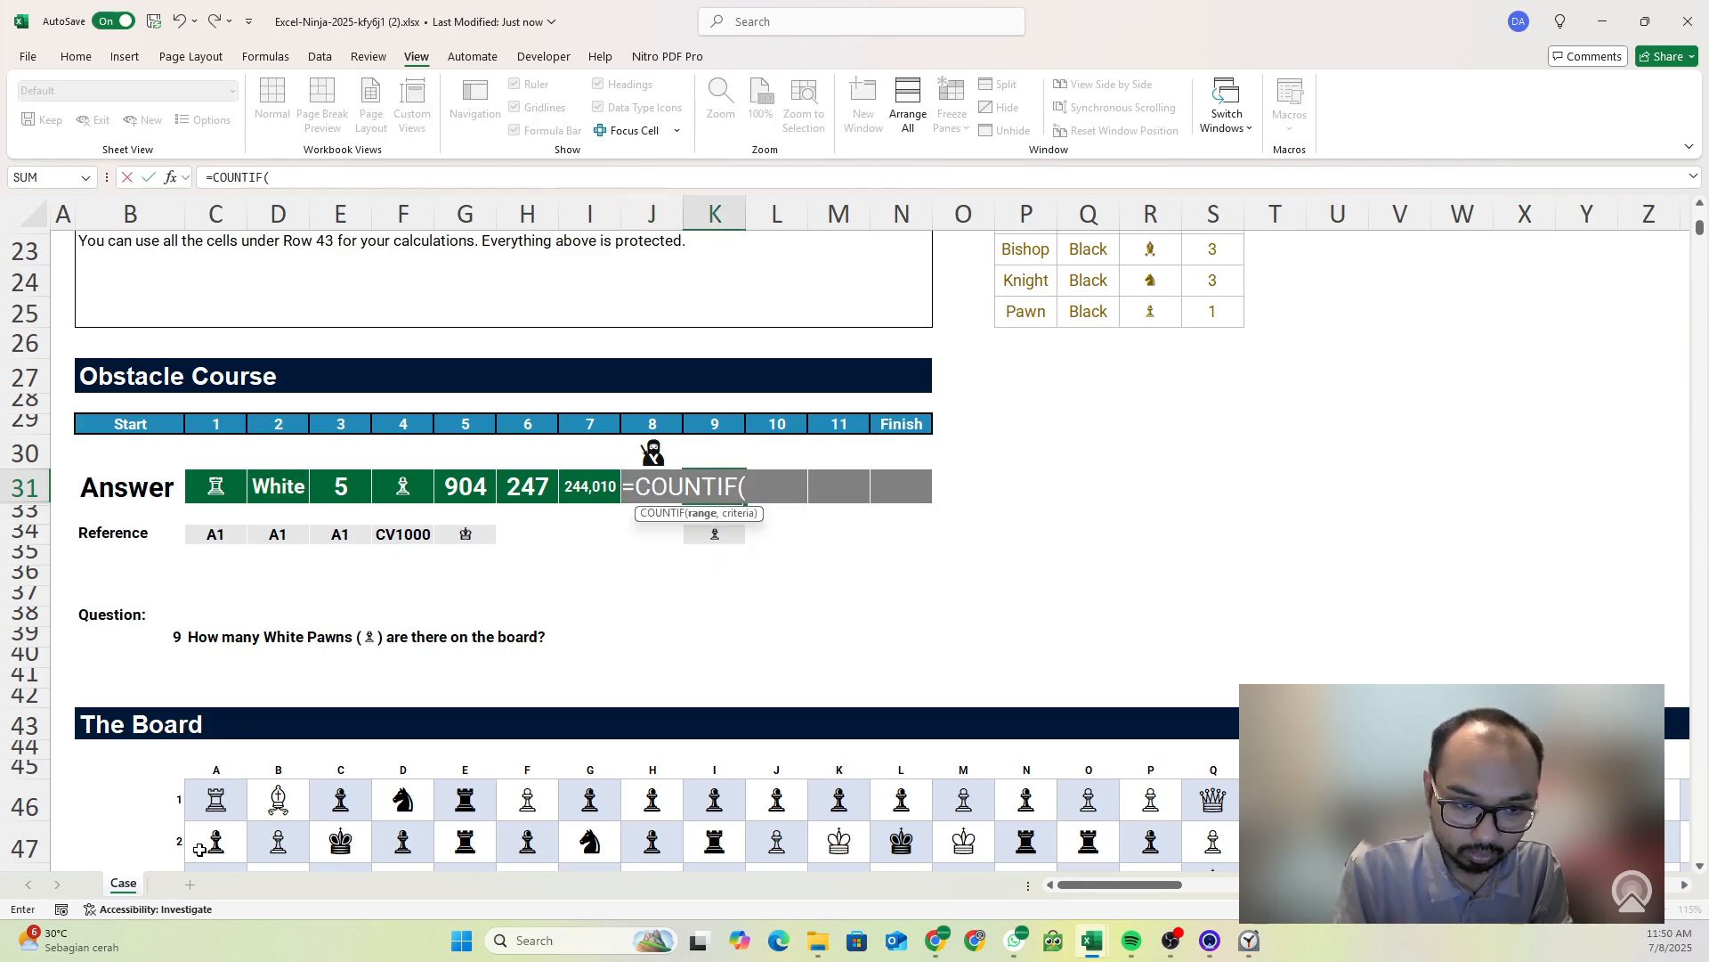
click(214, 801)
key(ctrl+shift+Down)
key(ctrl+shift+Right)
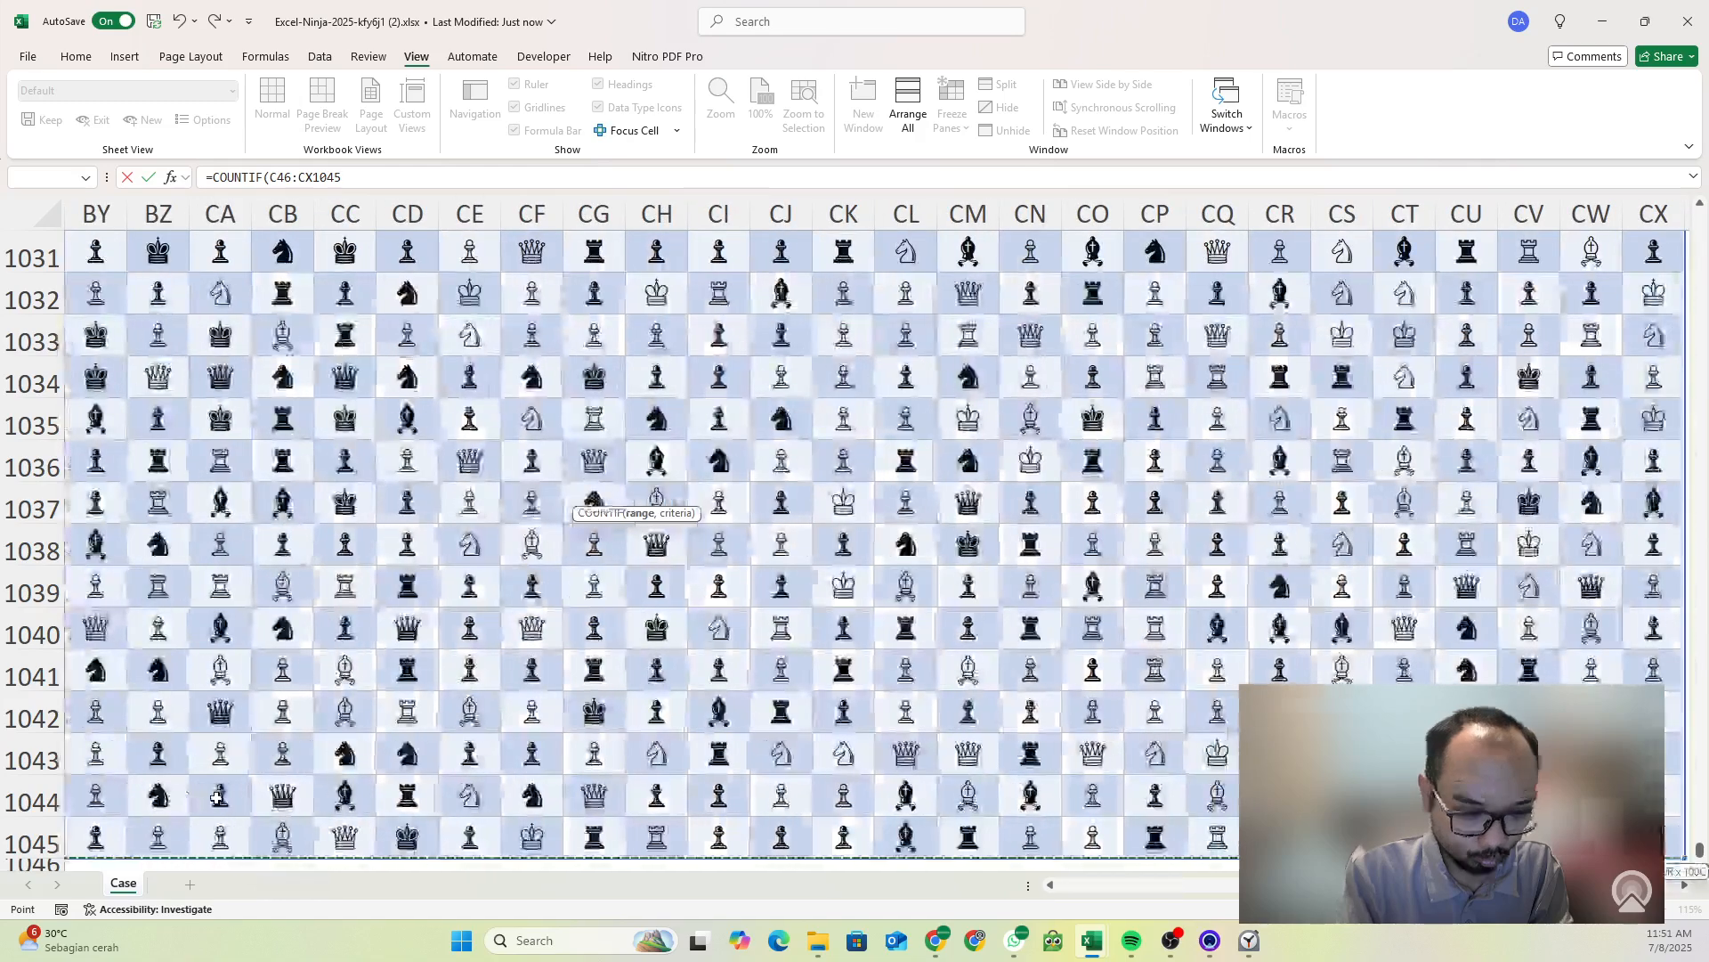
key(F4)
text(,)
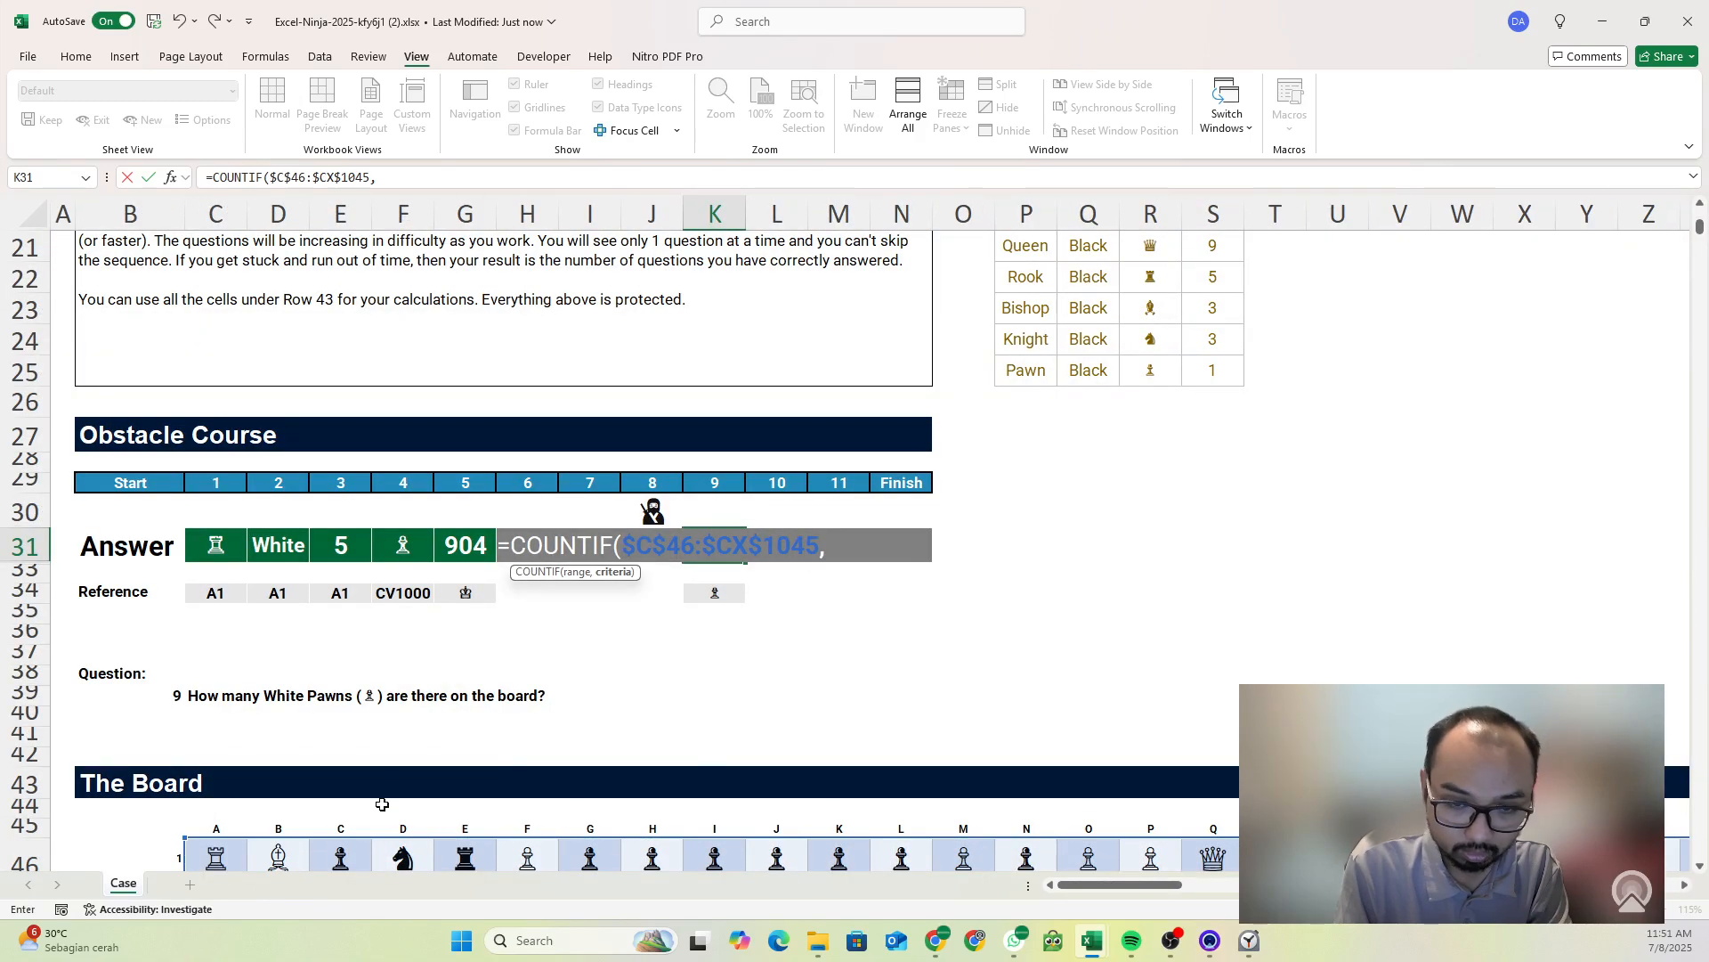
- Set K31's COUNTIF criteria to the white pawn reference in K34 and commit the ninth answer
click(717, 592)
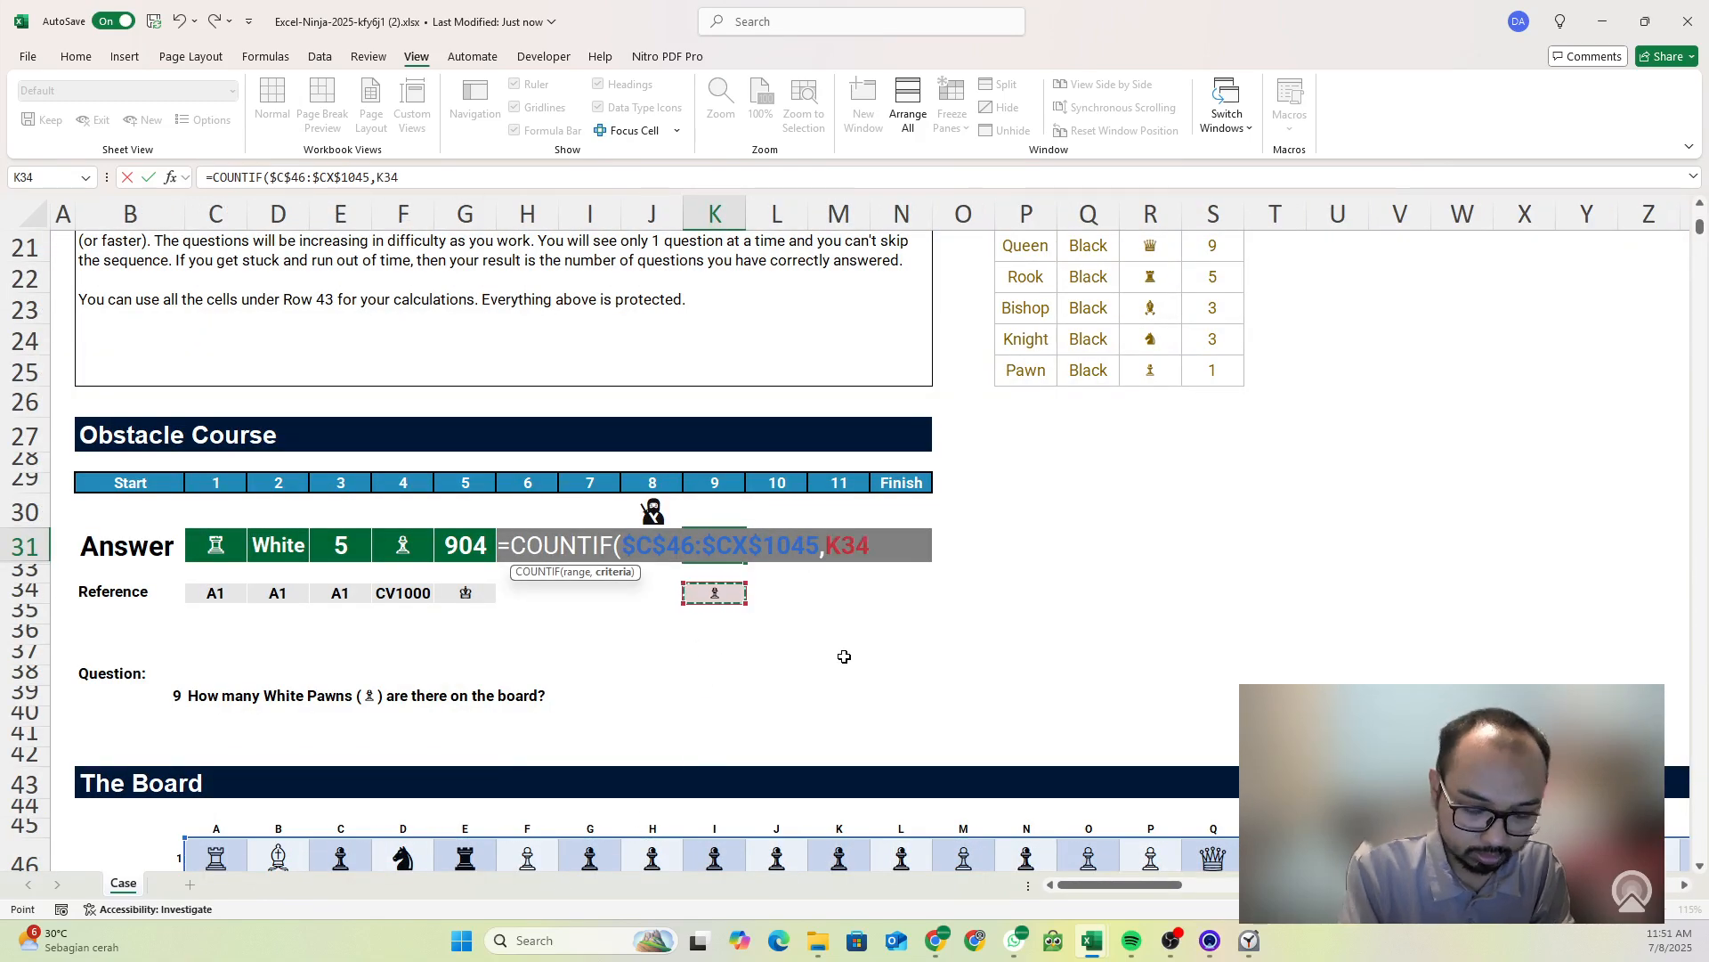
key(Return)
scroll(791, 624, down, 1)
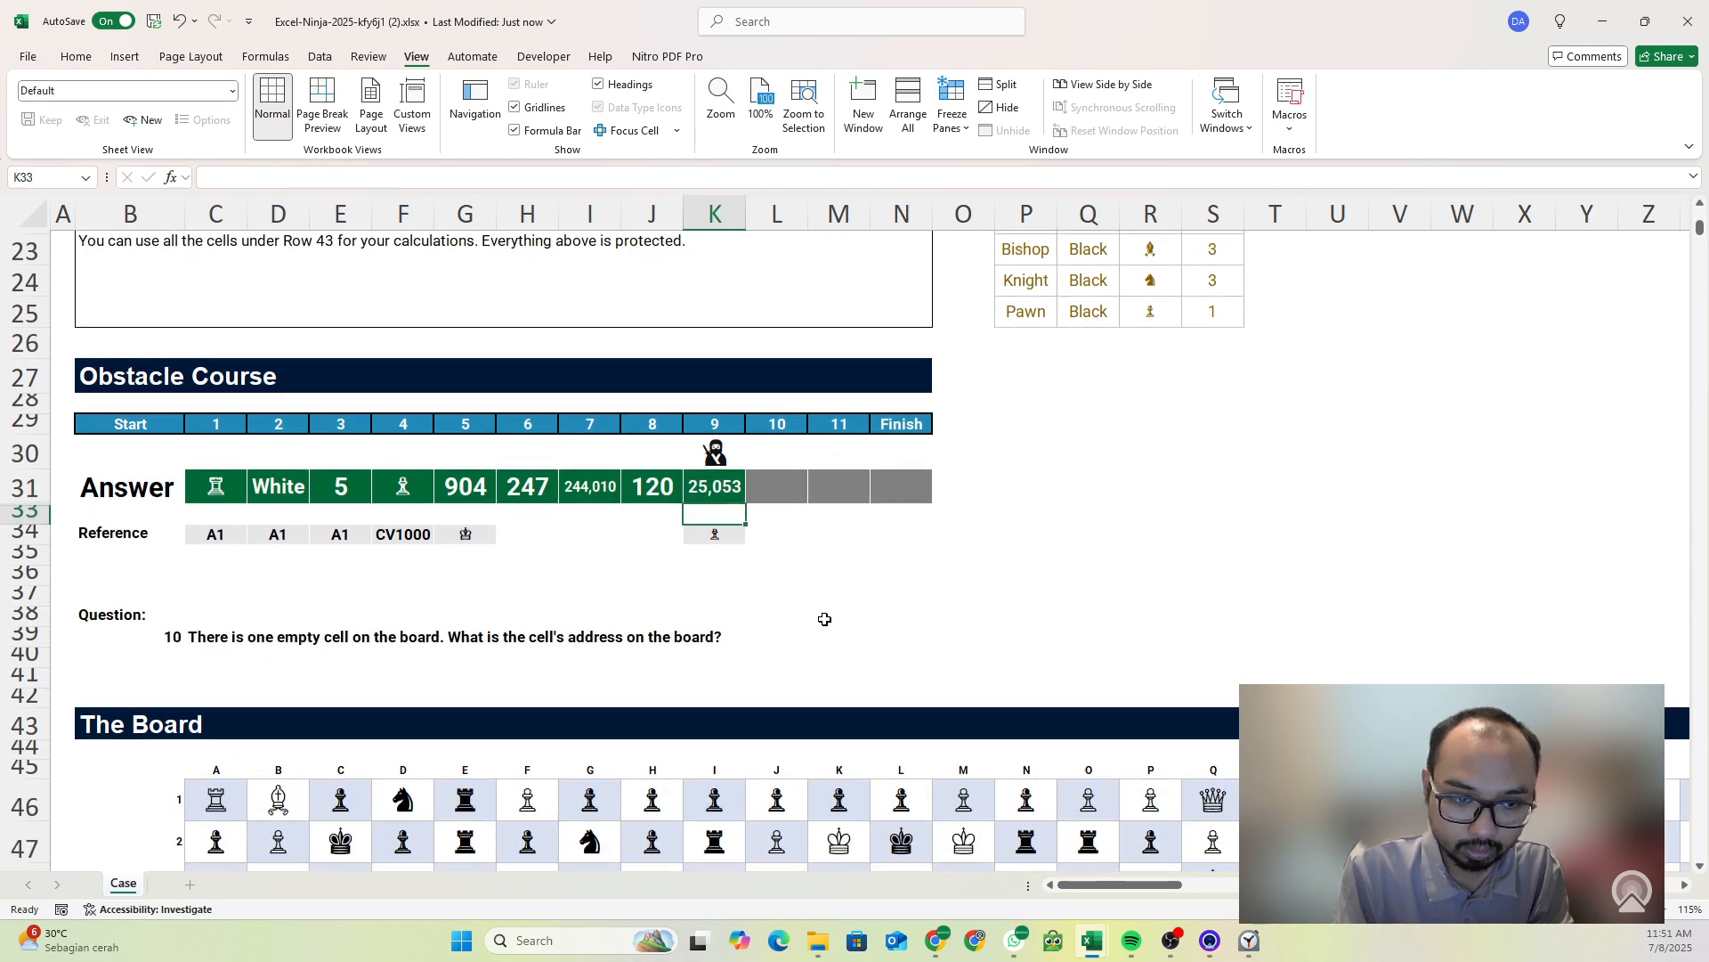
scroll(390, 642, down, 1)
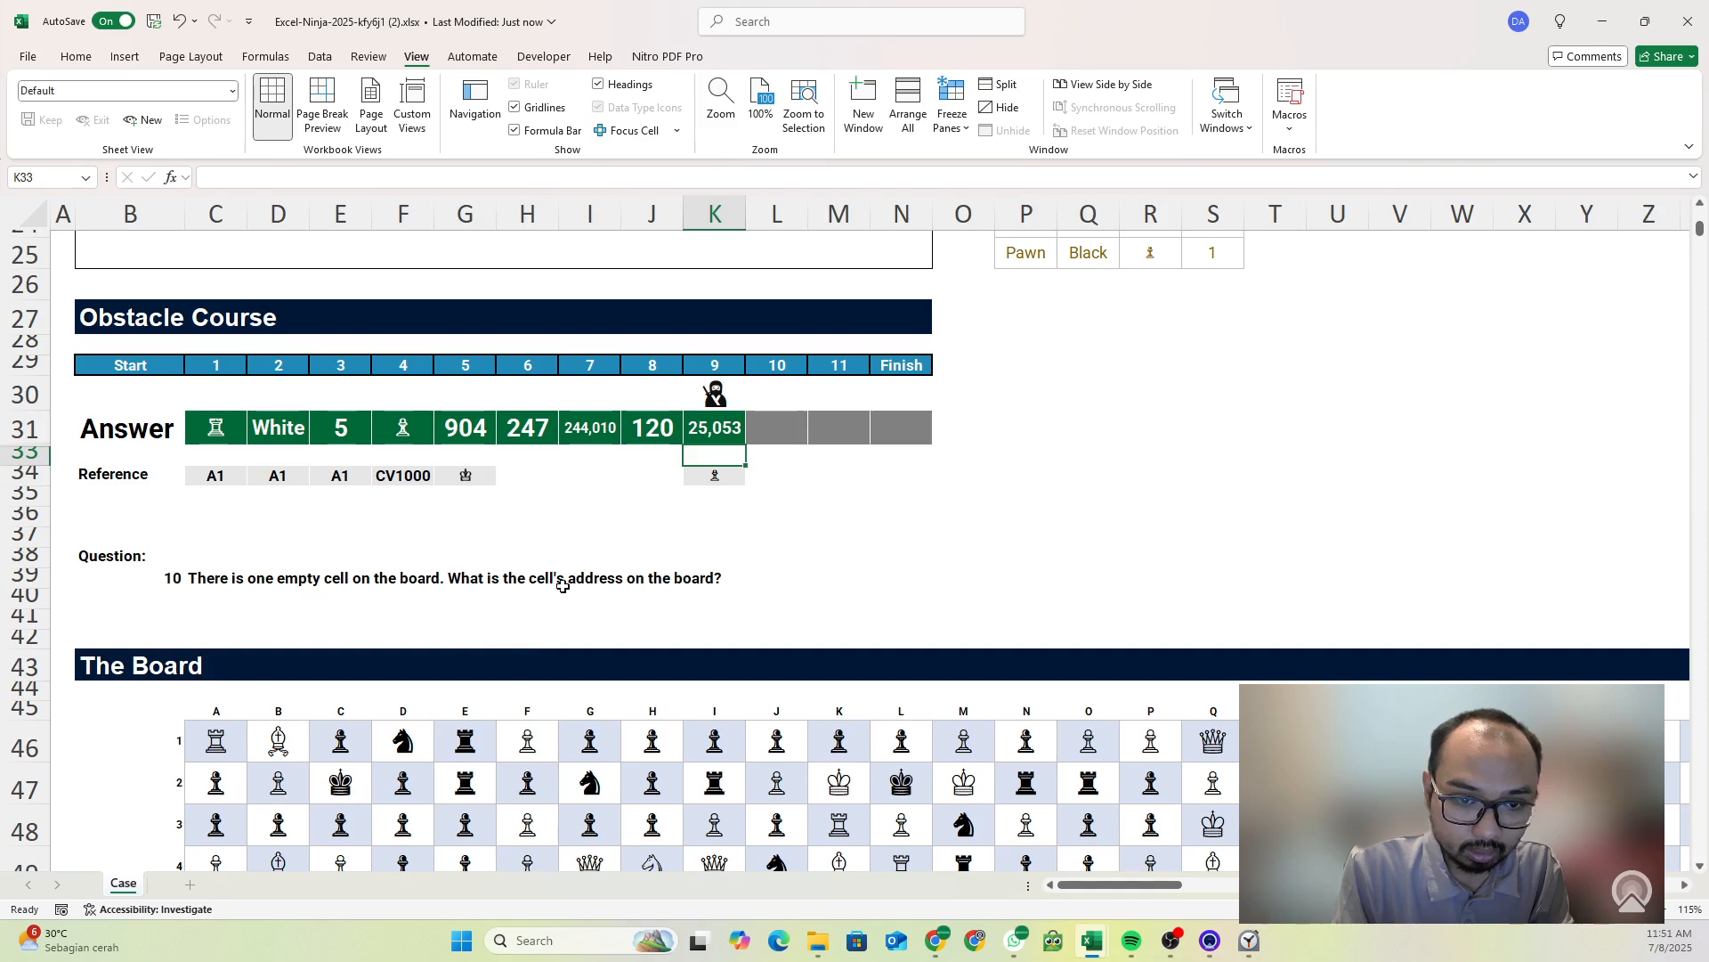
- Enter a COUNTBLANK formula in C44 covering the board's first column, C46:C1045
click(202, 694)
text(=COUNTBLANK()
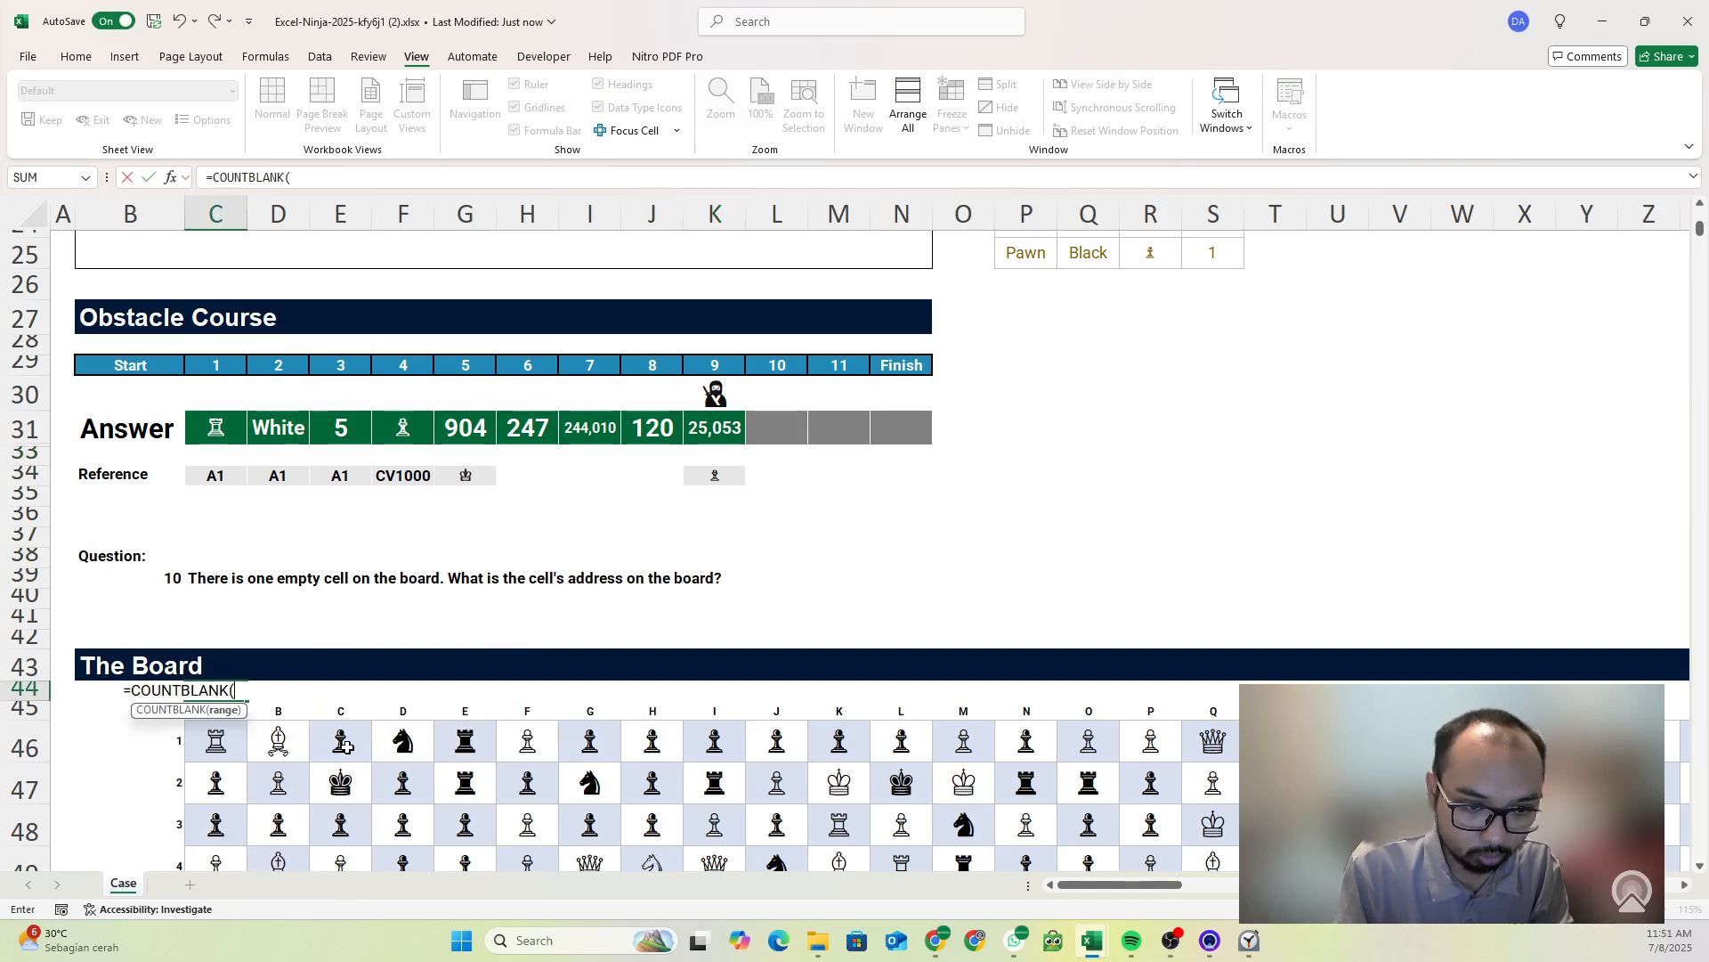
click(230, 747)
key(ctrl+shift+Down)
key(Return)
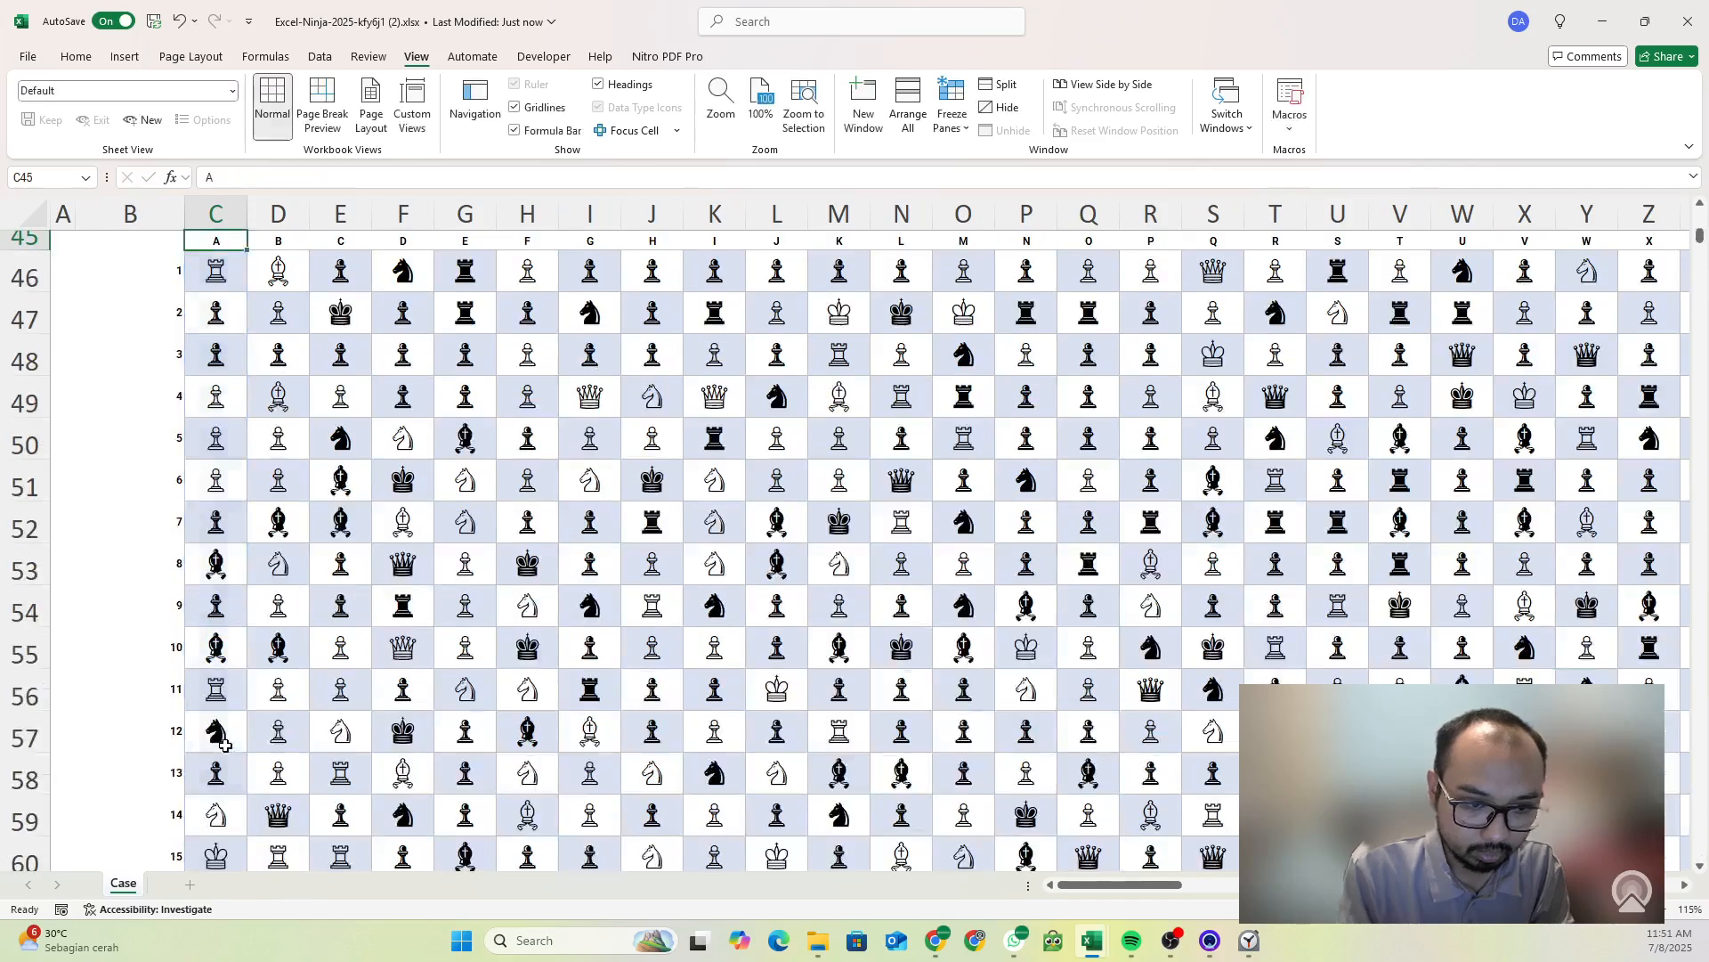
- Copy C44's COUNTBLANK formula across row 44 through CX44, above every board column
key(Up)
key(Up)
key(Down)
key(ctrl+c)
key(Down)
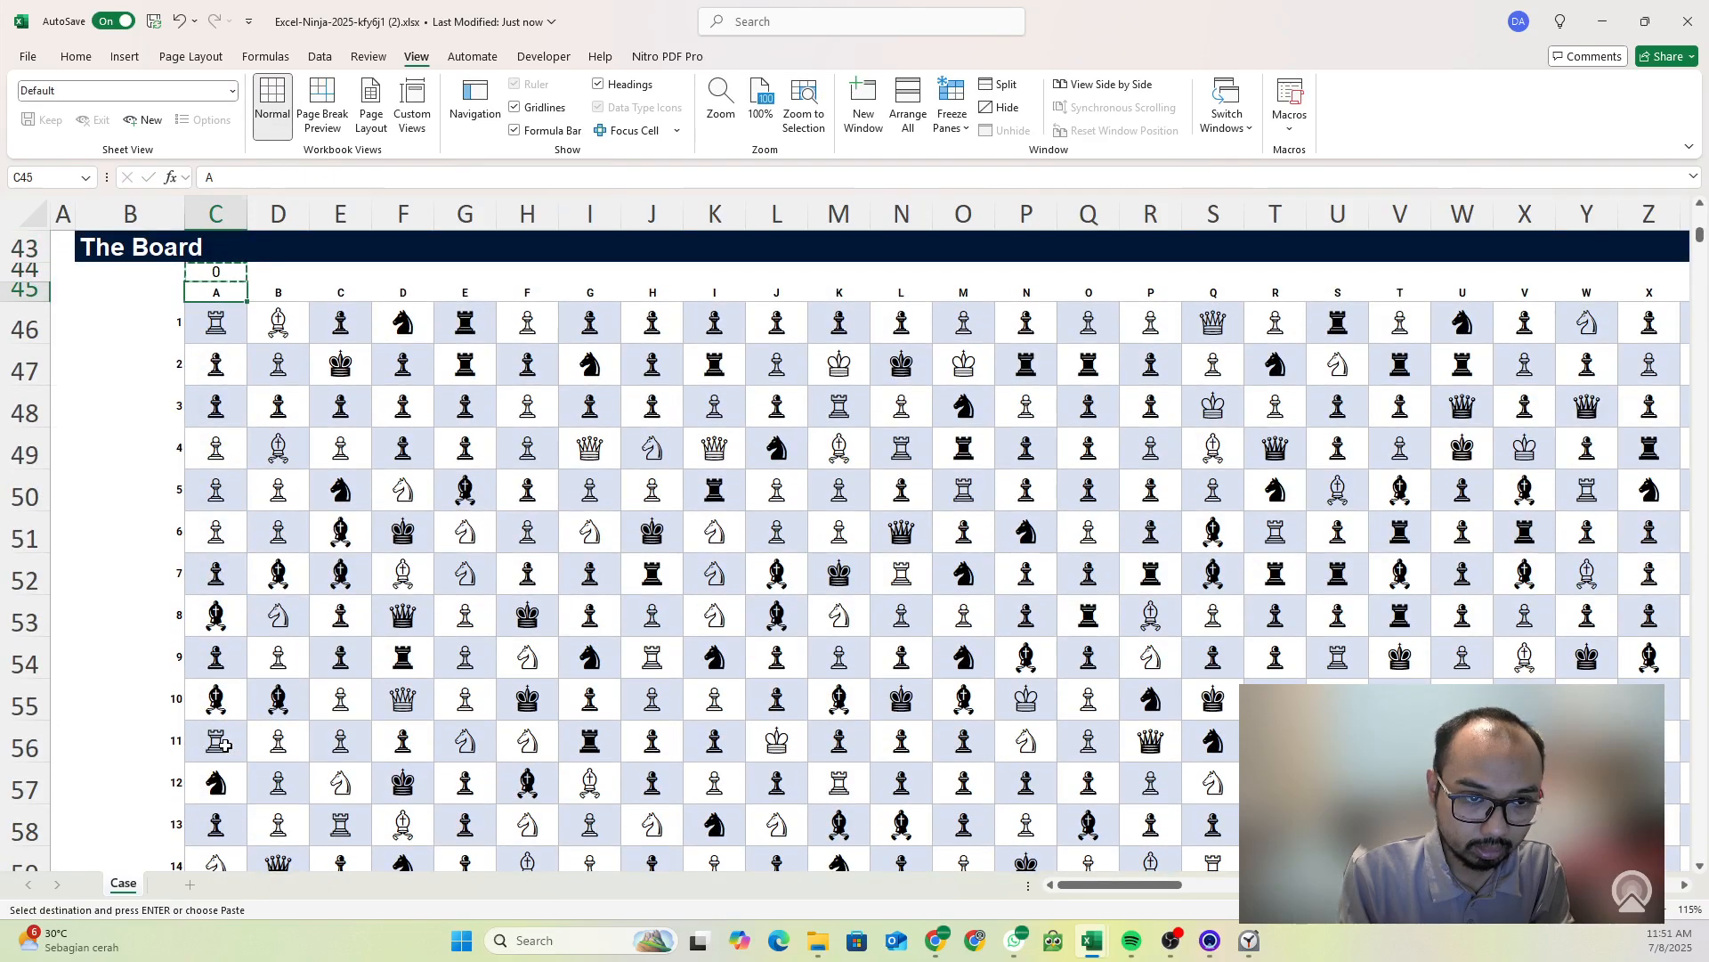
key(ctrl+Right)
key(Up)
key(ctrl+shift+Left)
key(ctrl+v)
key(Left)
key(Left)
key(Left)
key(Left)
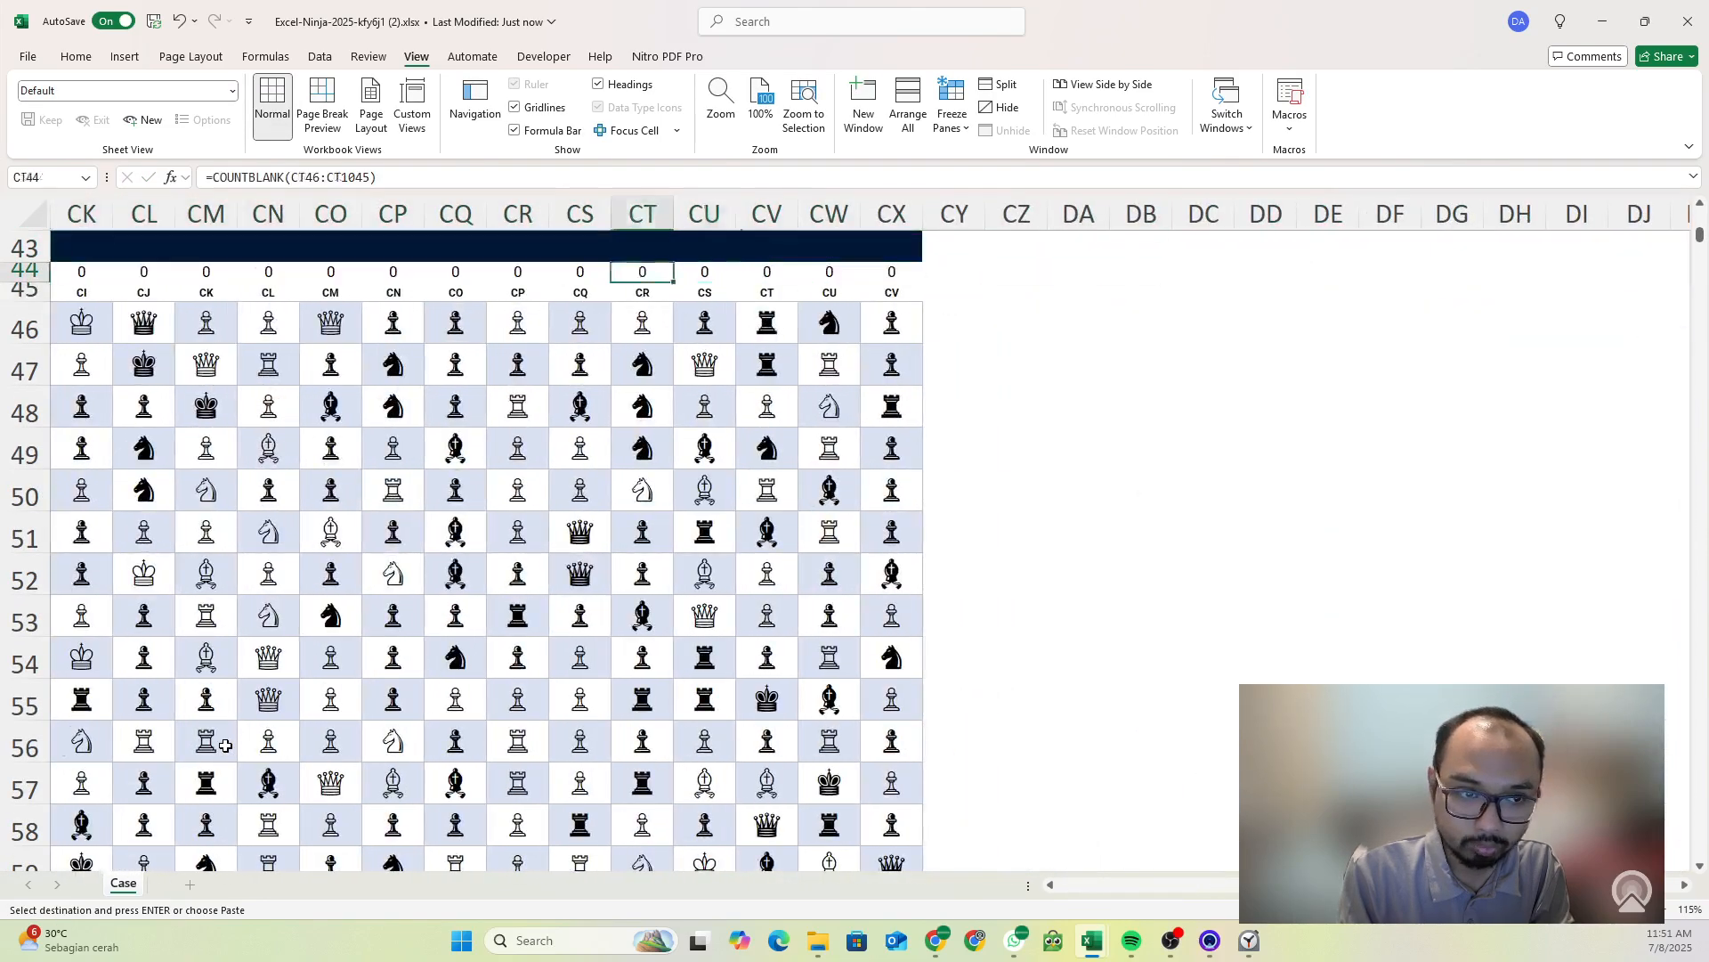
- Enter =COUNTBLANK(C46:CX46) in A46 and fill it down column A through row 1045 for every board row
key(ctrl+Left)
key(ctrl+Left)
key(Down)
key(Down)
text(=c)
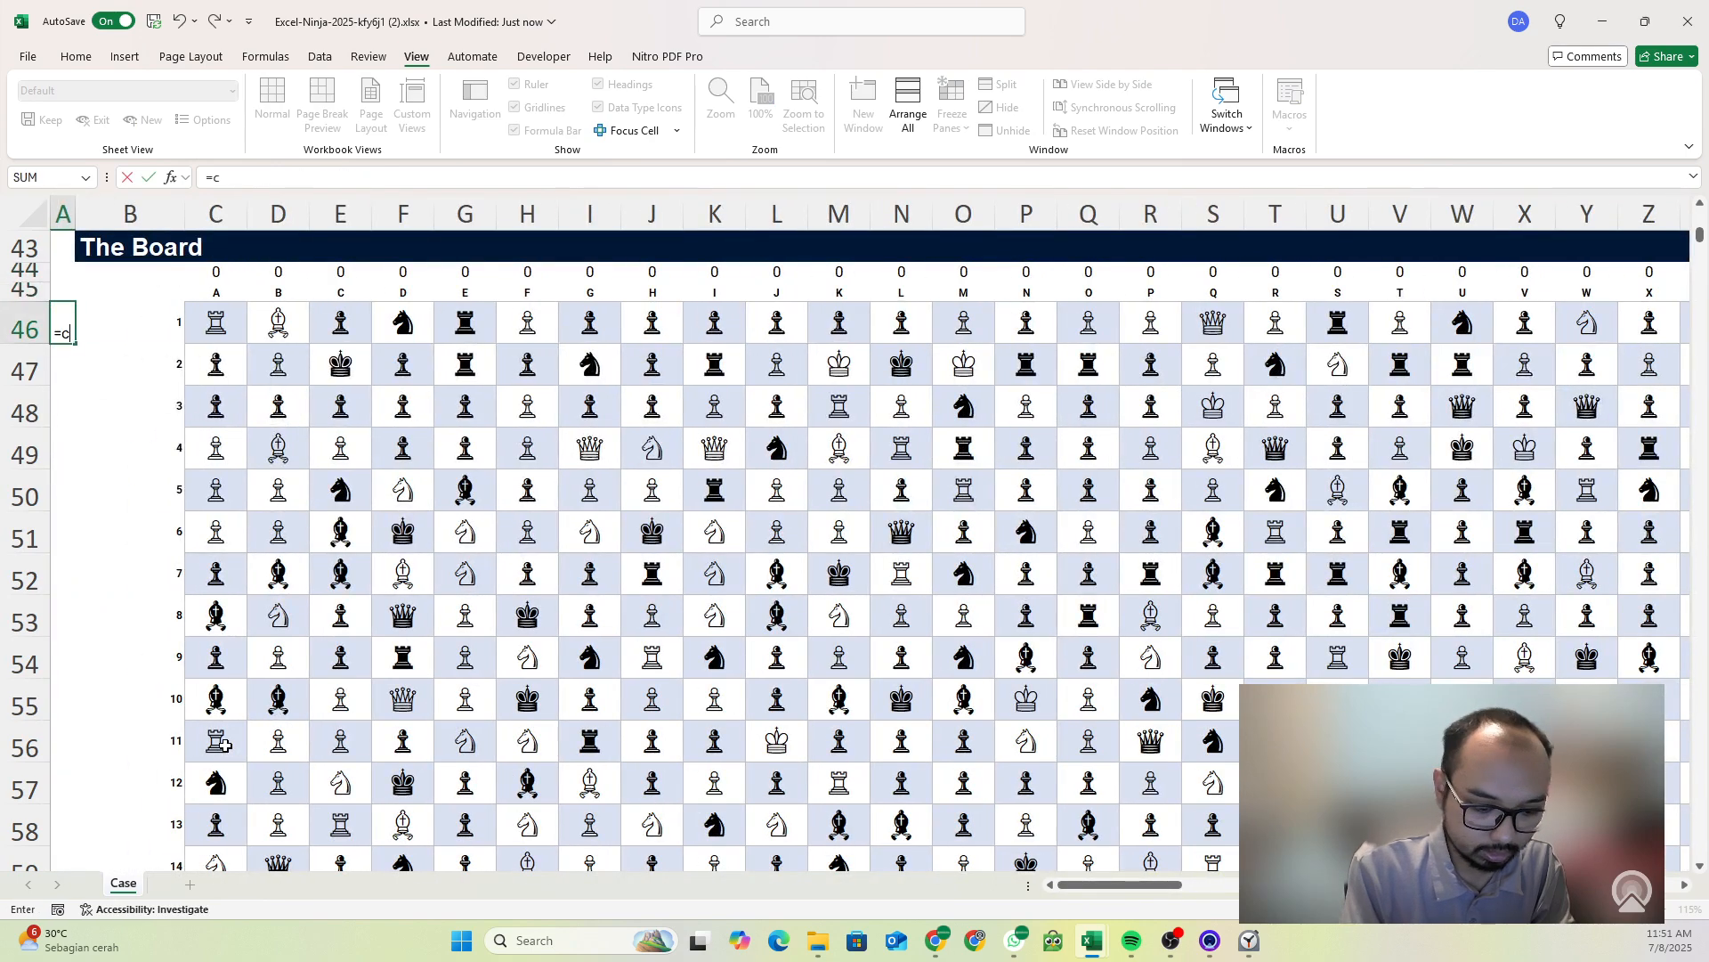
text(oun)
key(Down)
key(Down)
key(Tab)
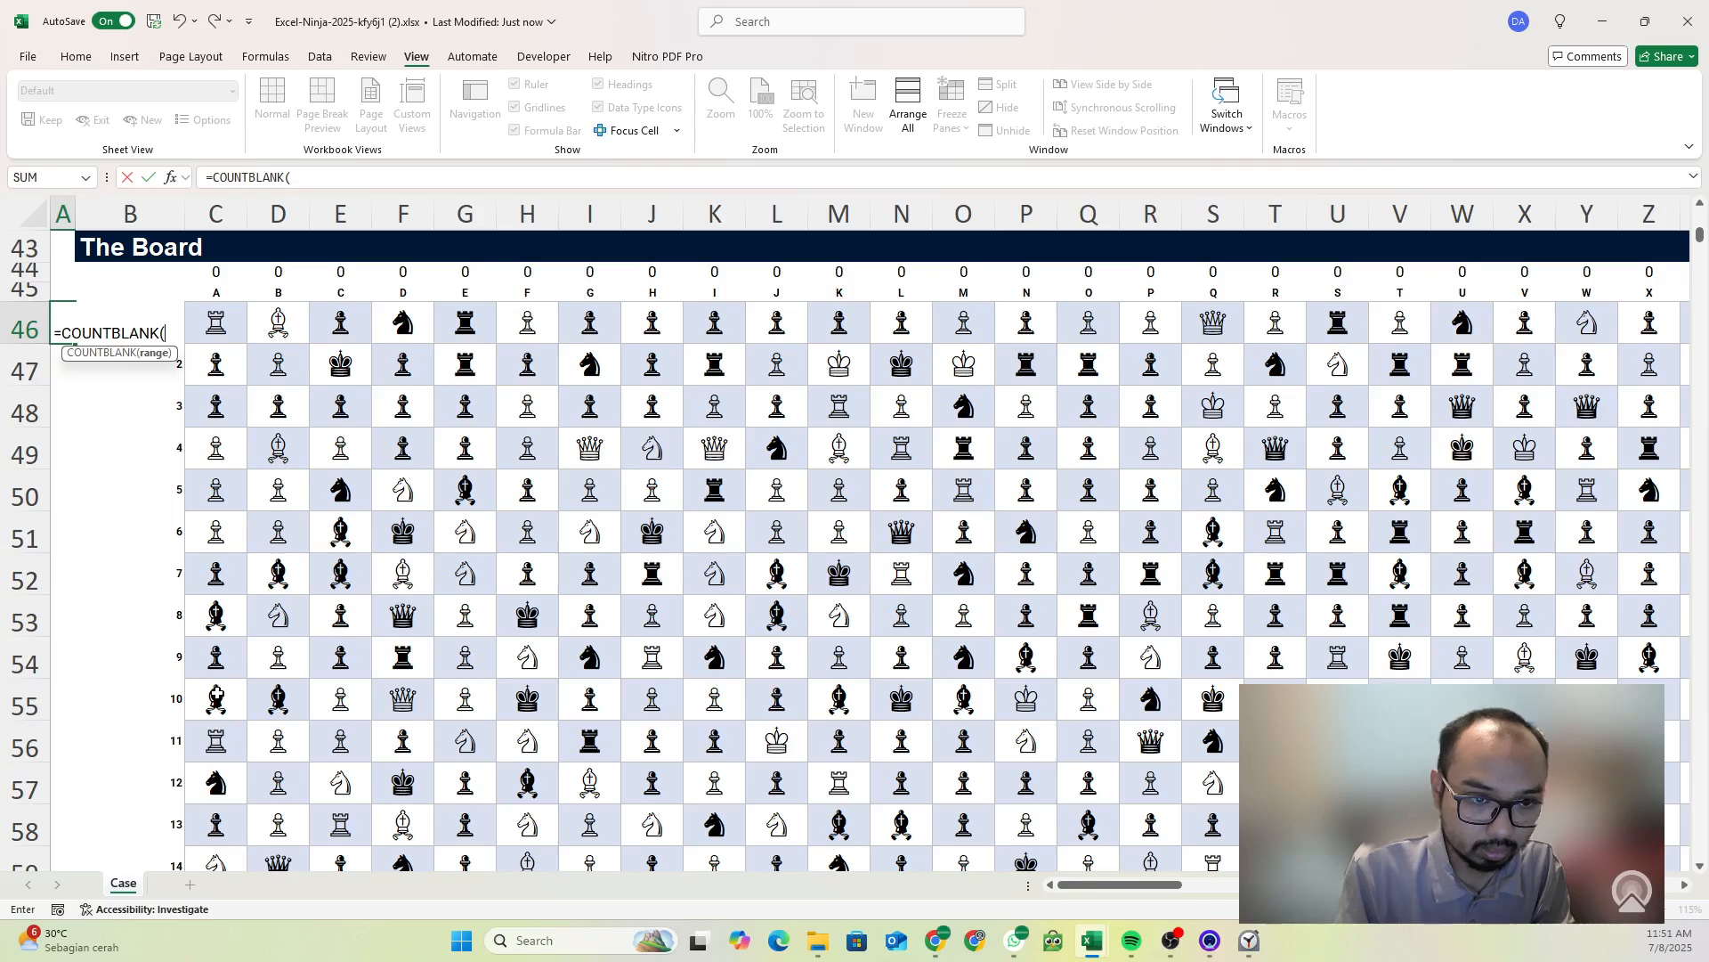
click(231, 331)
key(ctrl+shift+Right)
key(ctrl+Return)
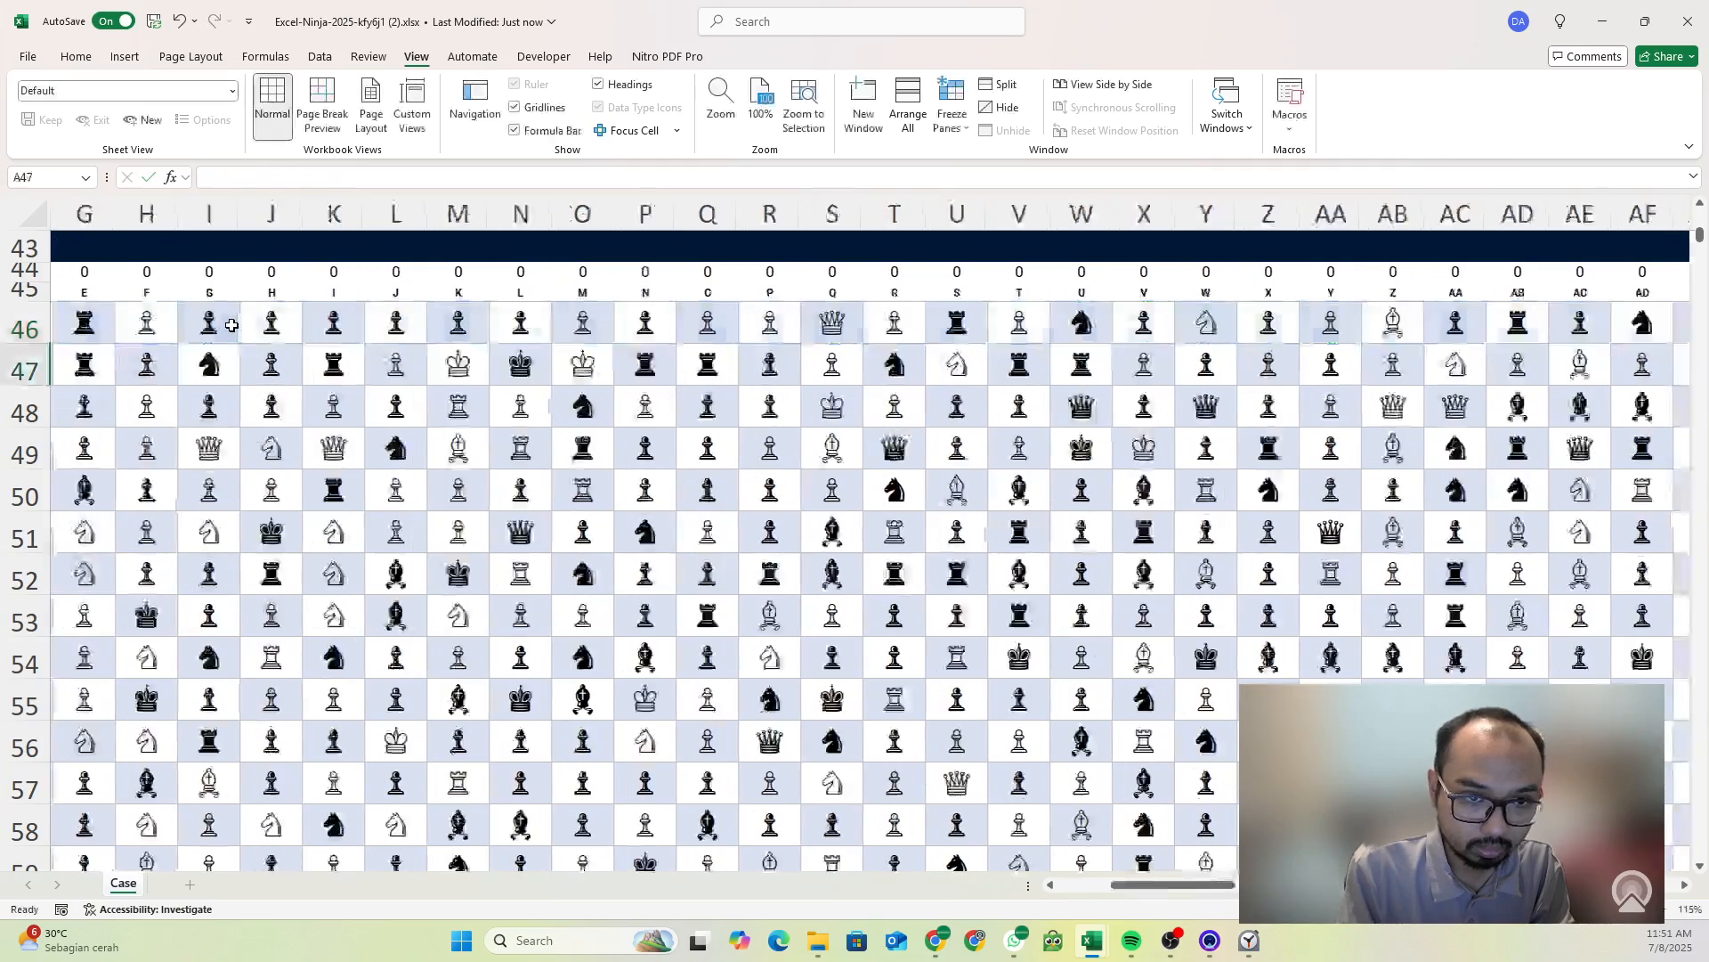
double_click(78, 342)
- Start an XLOOKUP in the tenth answer cell, L31, that searches for 1 in the column blank counts C44:CX44
scroll(624, 446, up, 5)
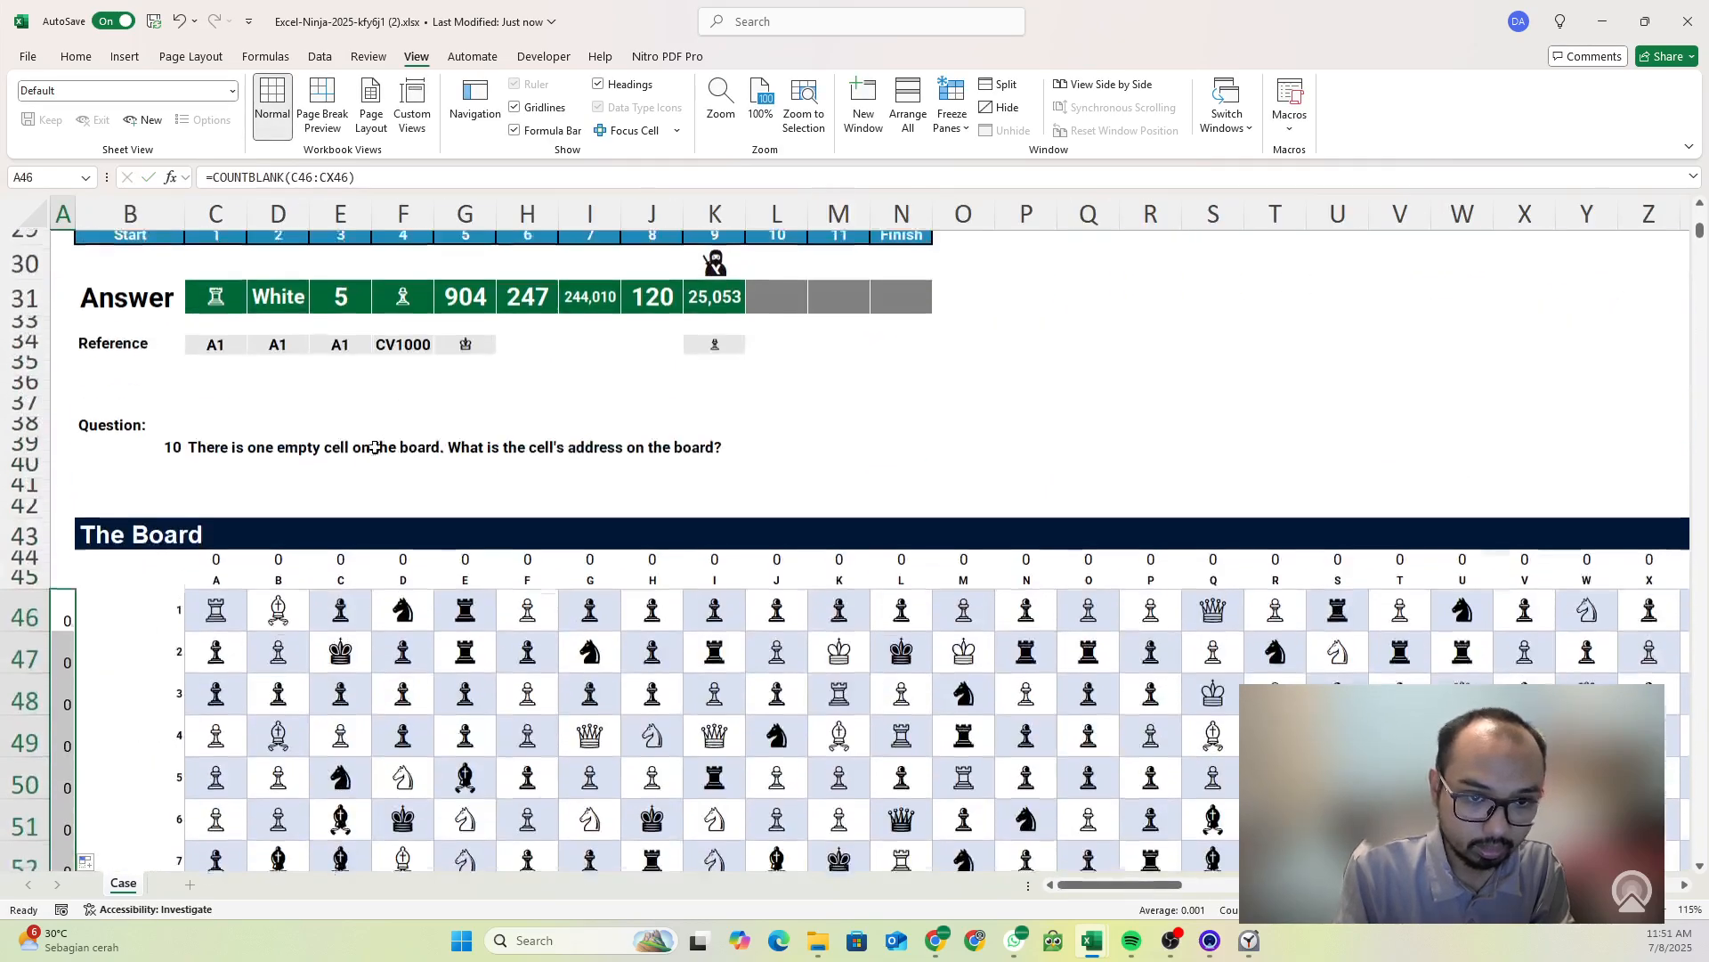
click(764, 303)
text(=ind)
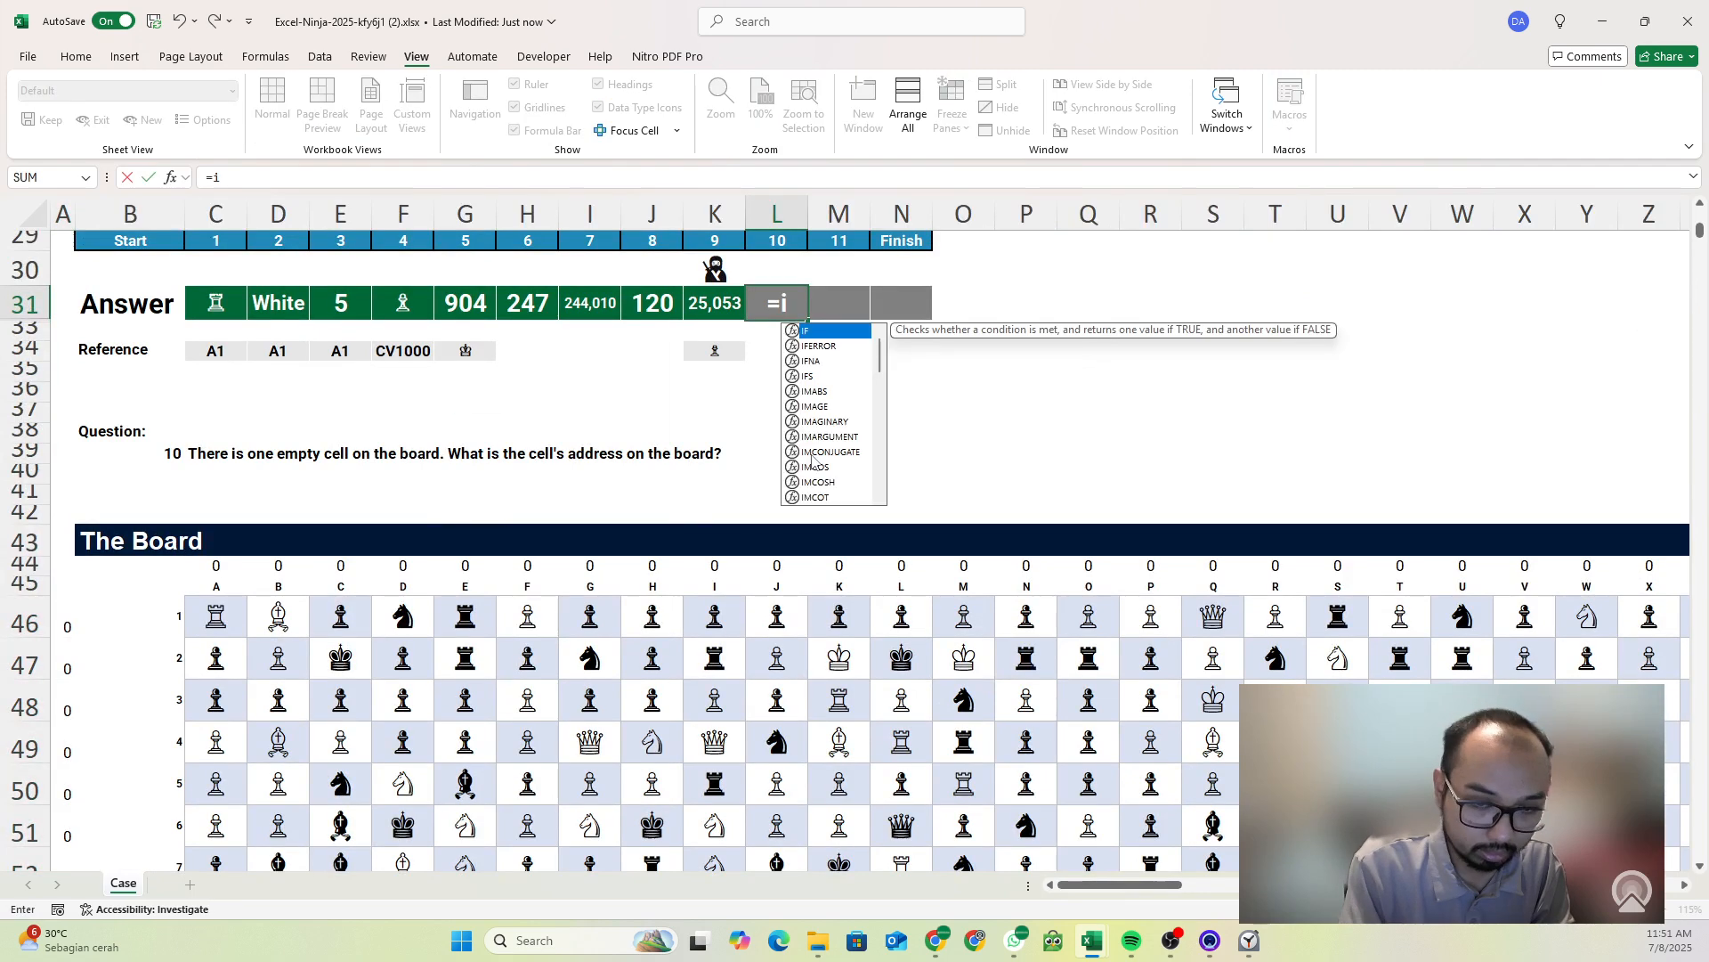
key(BackSpace)
key(BackSpace)
key(BackSpace)
key(BackSpace)
text(=xl)
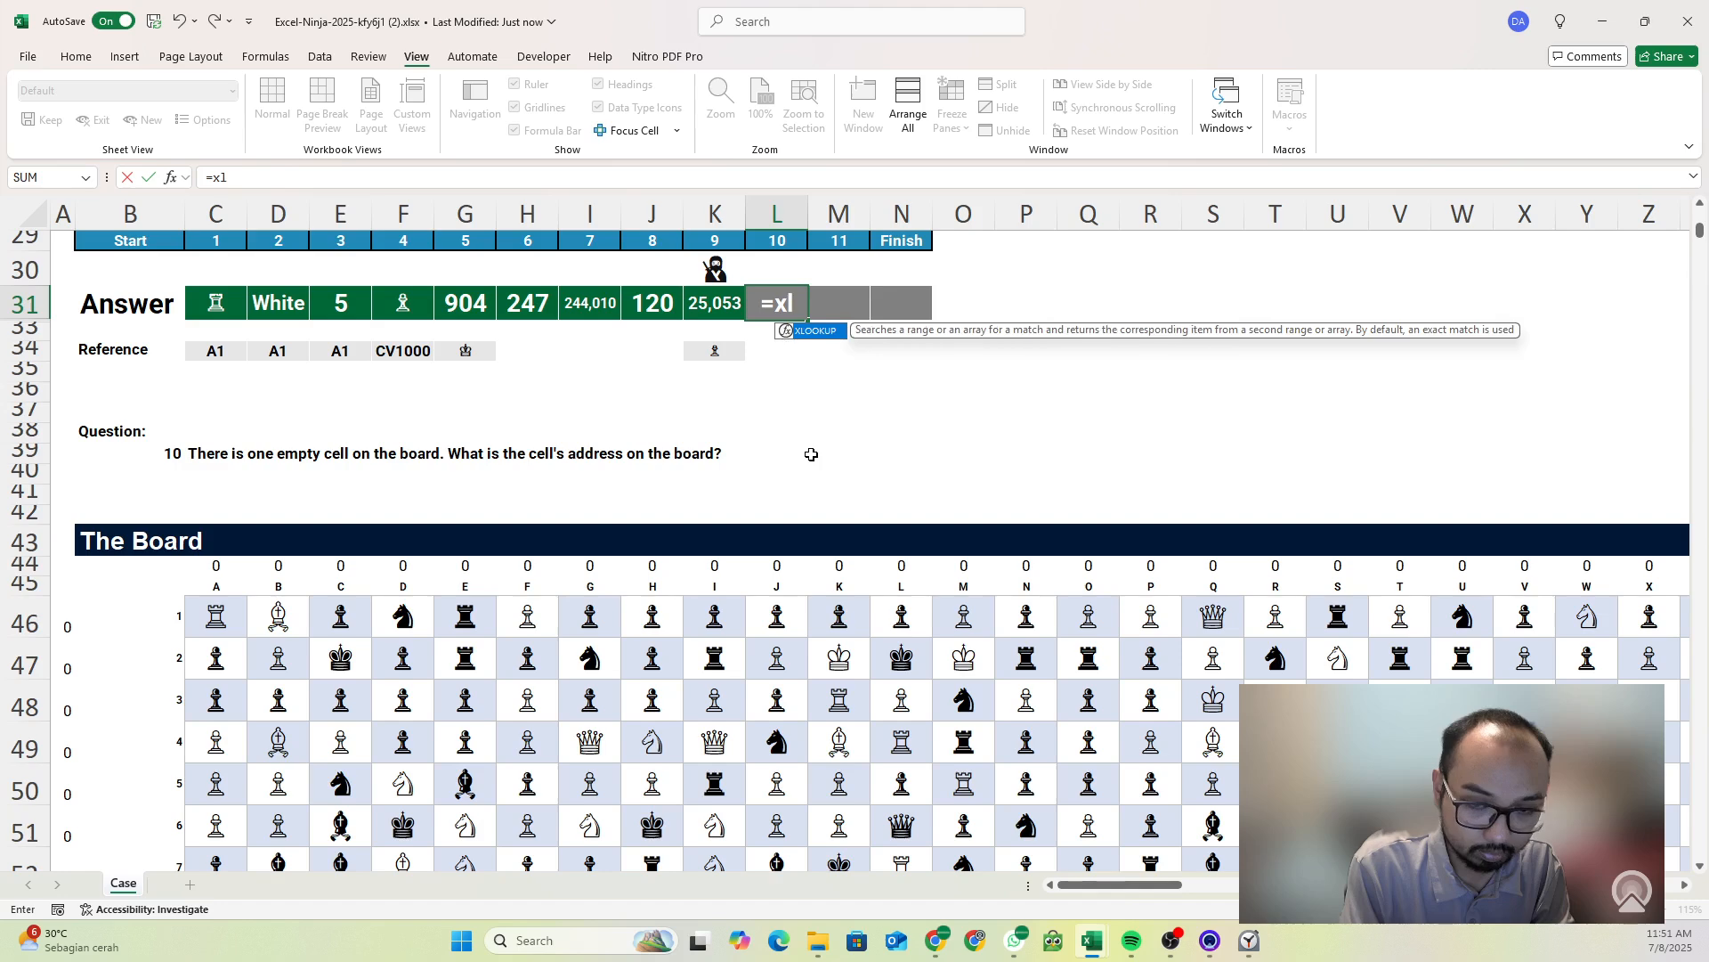
key(Tab)
text(1,)
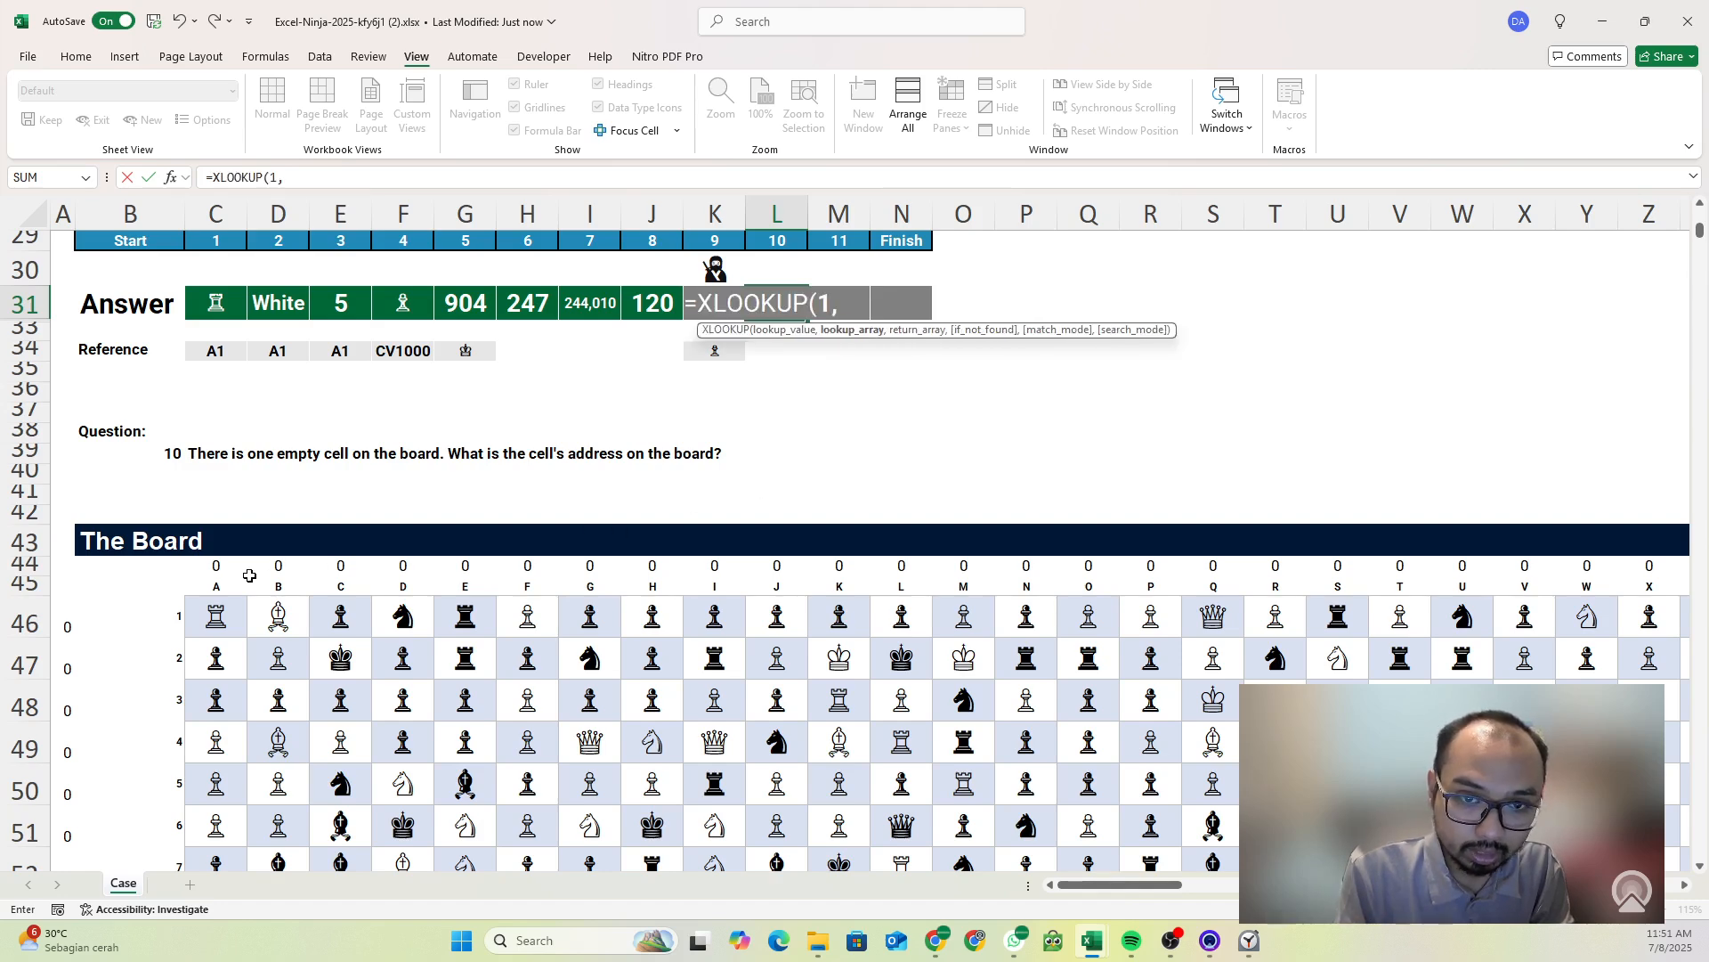
click(228, 565)
key(ctrl+shift+Right)
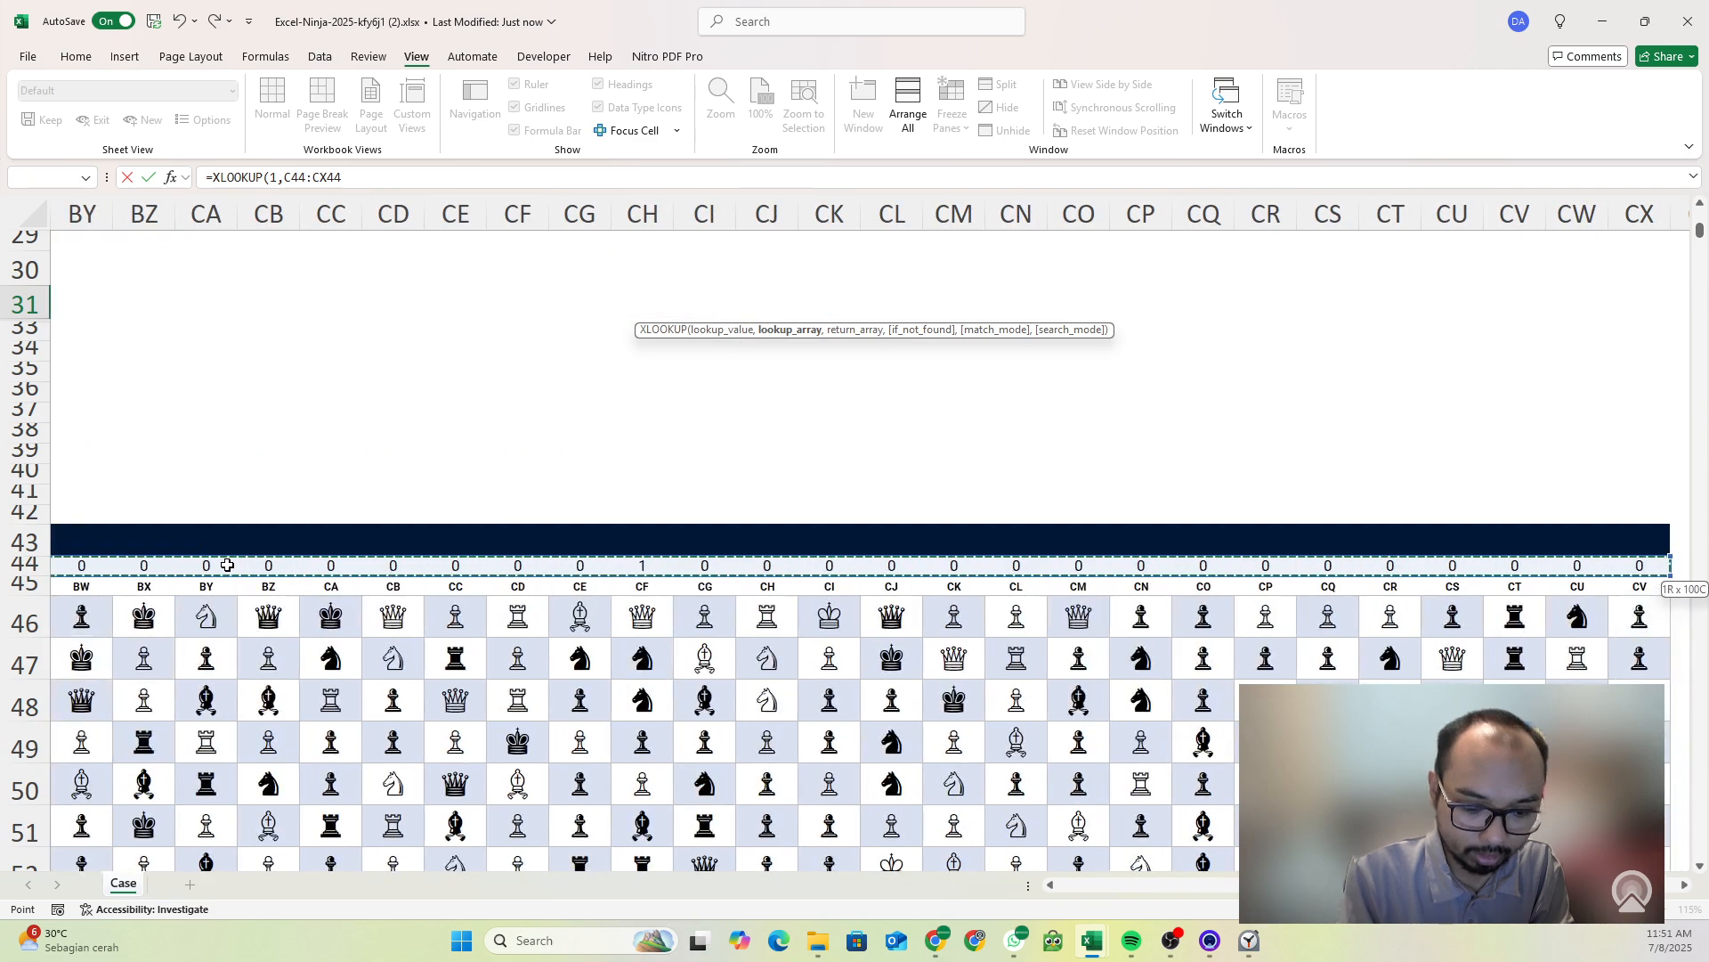
- Set L31's XLOOKUP return array to the board's column letters, C45:CX45, and commit the formula
text(,)
key(Down)
key(Down)
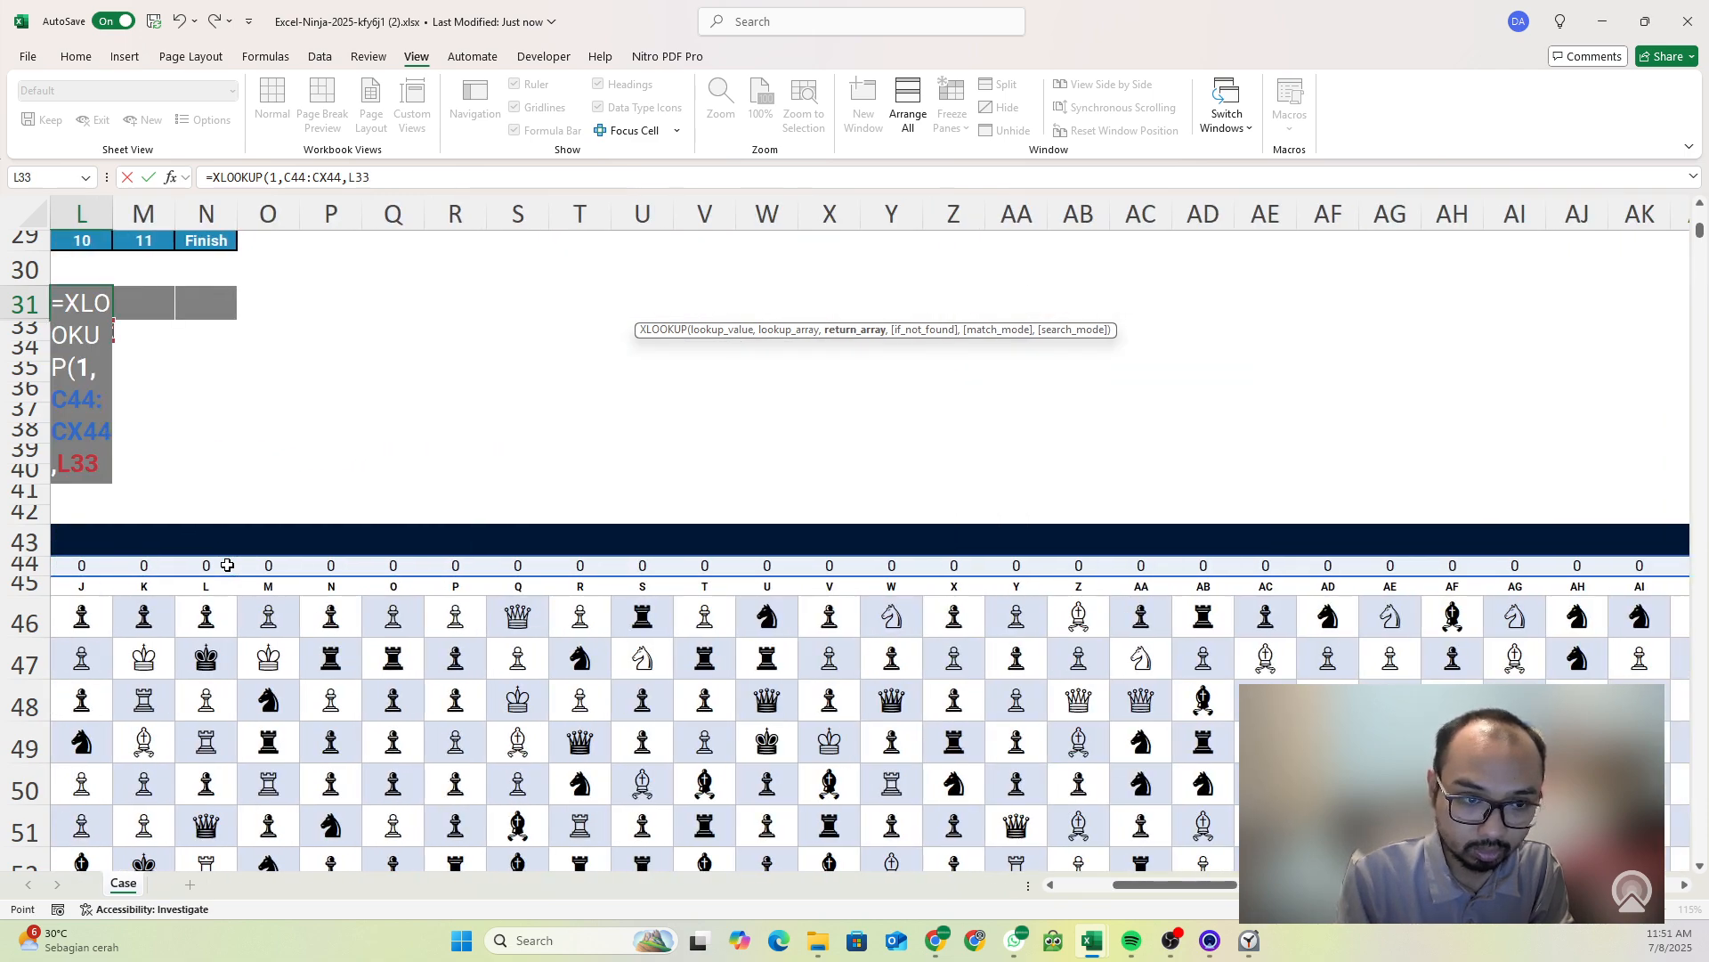
key(Left)
key(Left)
key(Left)
key(Left)
key(Home)
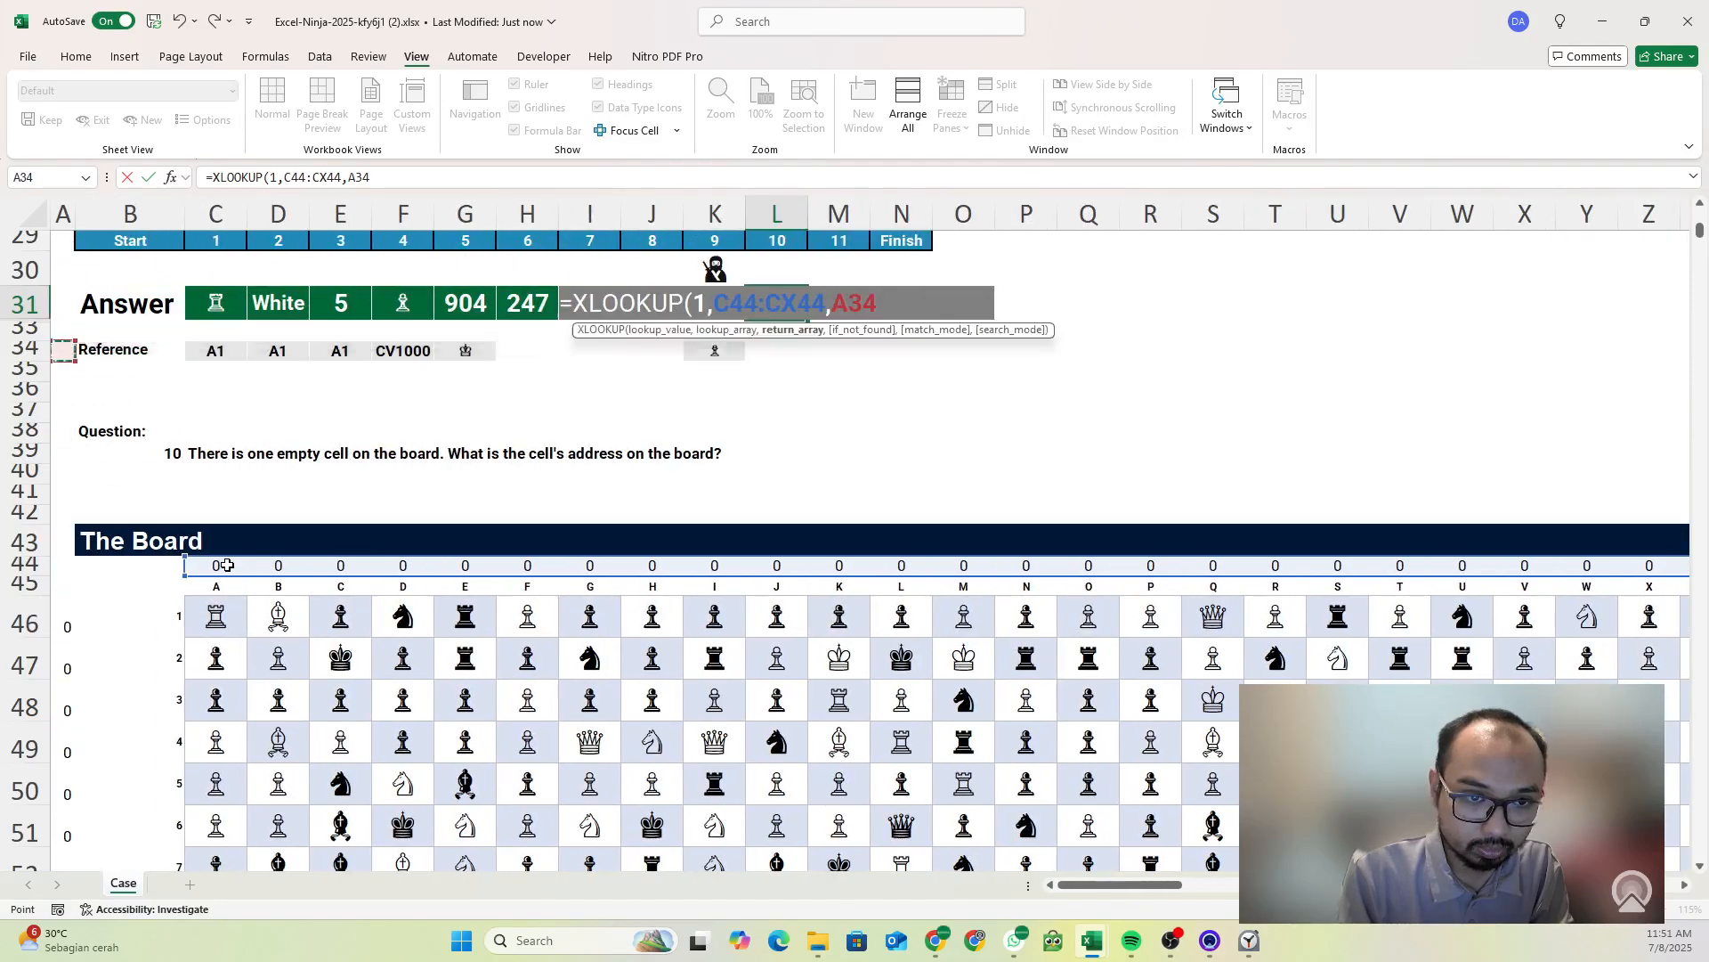
click(216, 592)
key(ctrl+shift+Right)
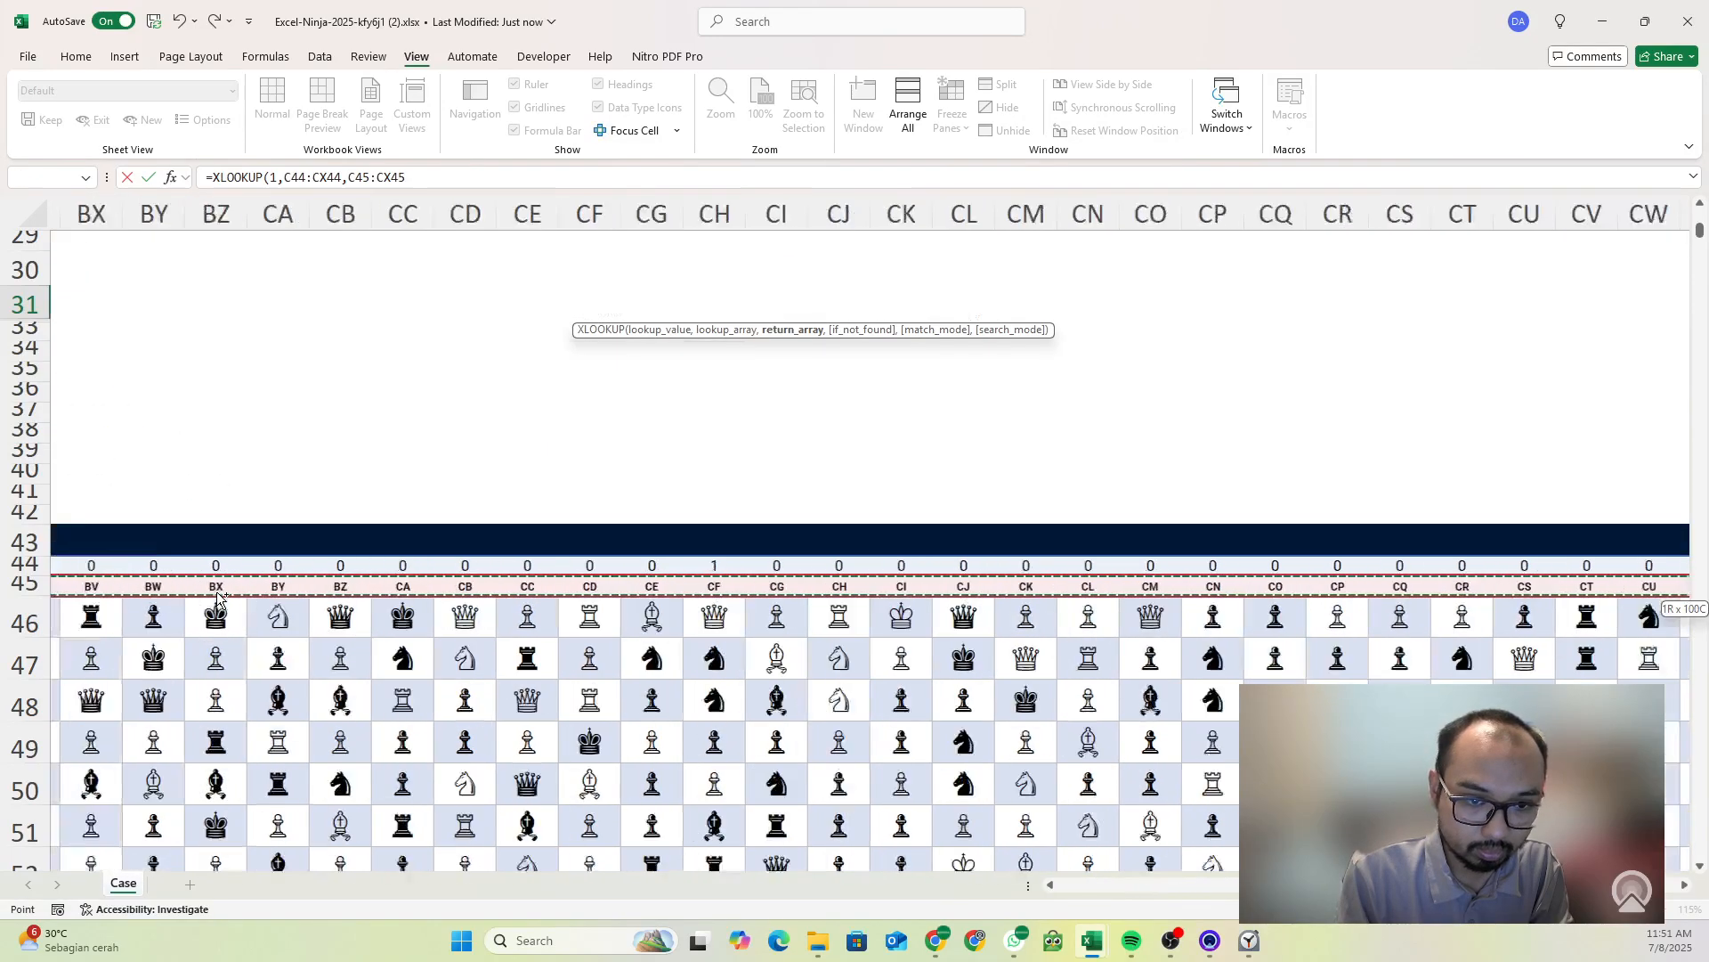
key(Return)
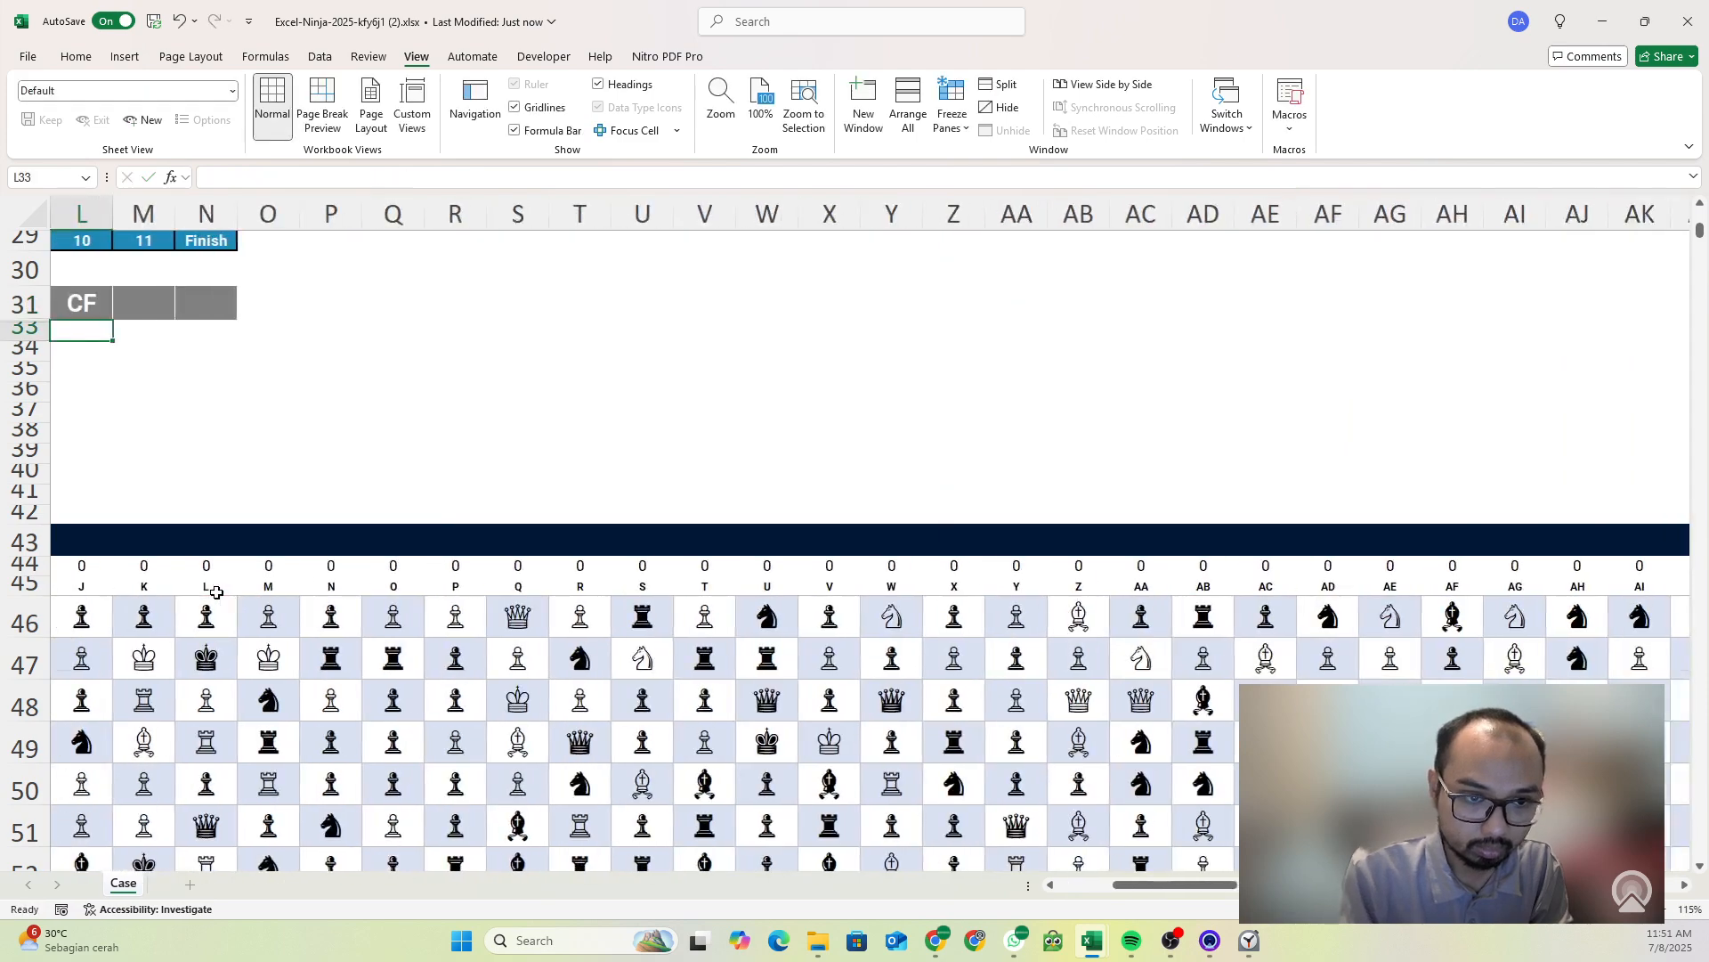
key(Home)
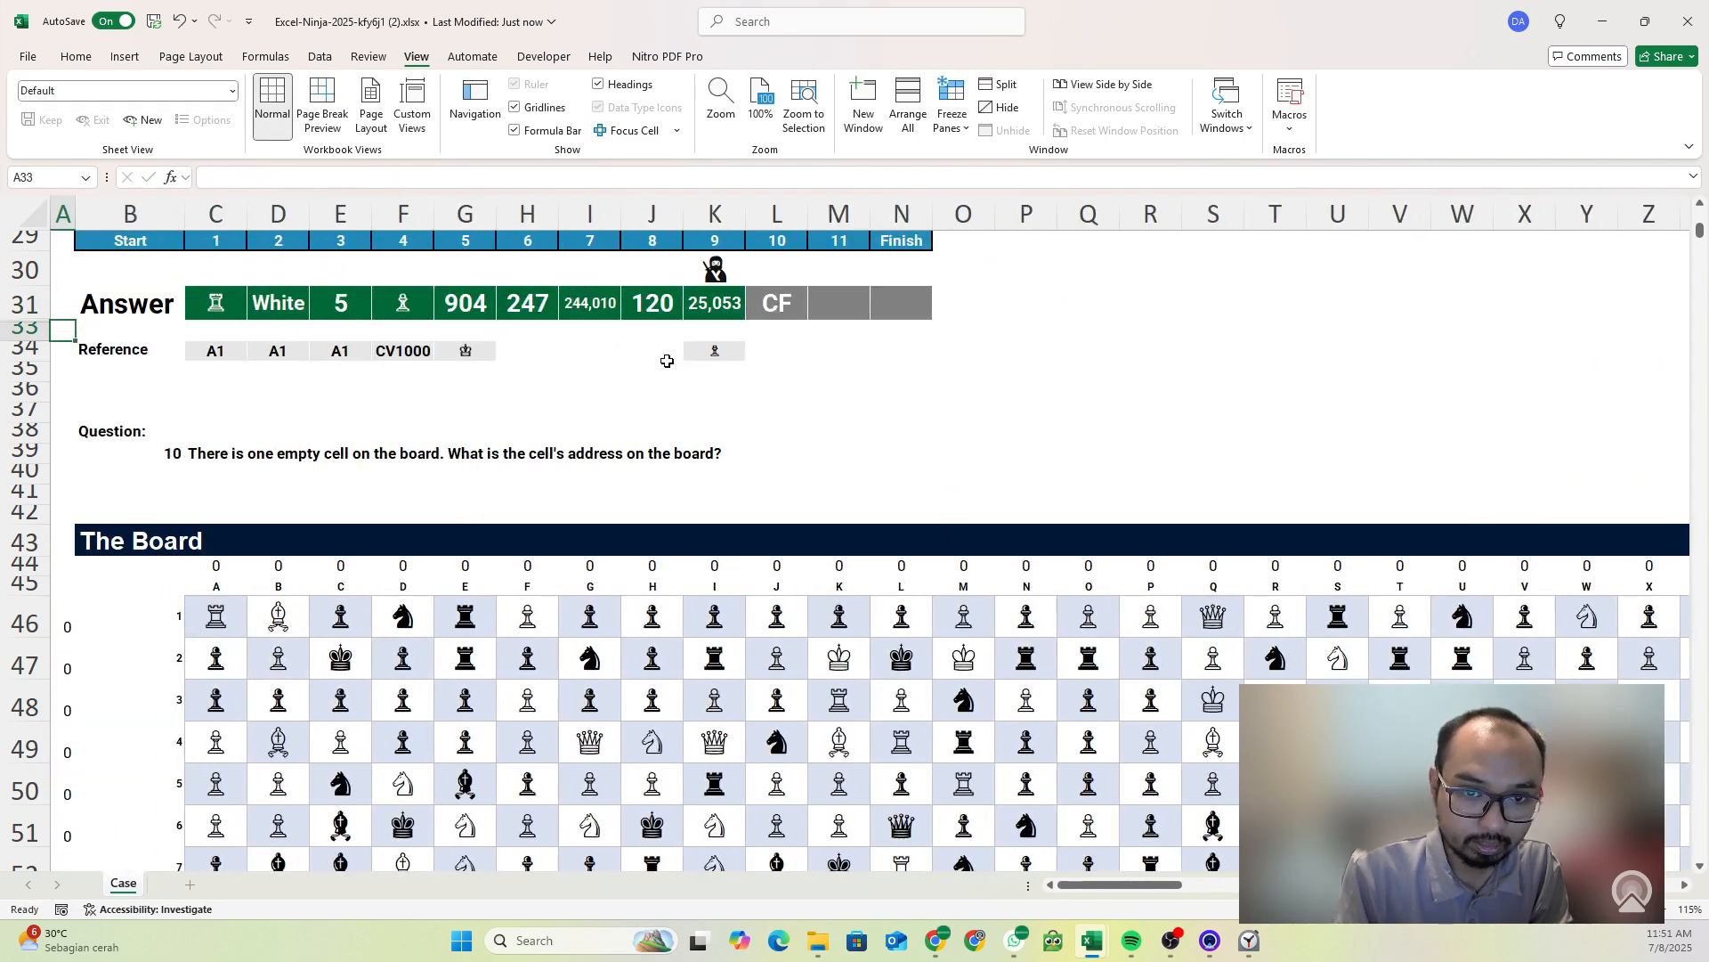
- Append an ampersand and a copy of the existing XLOOKUP to the end of L31's formula
double_click(749, 319)
click(445, 183)
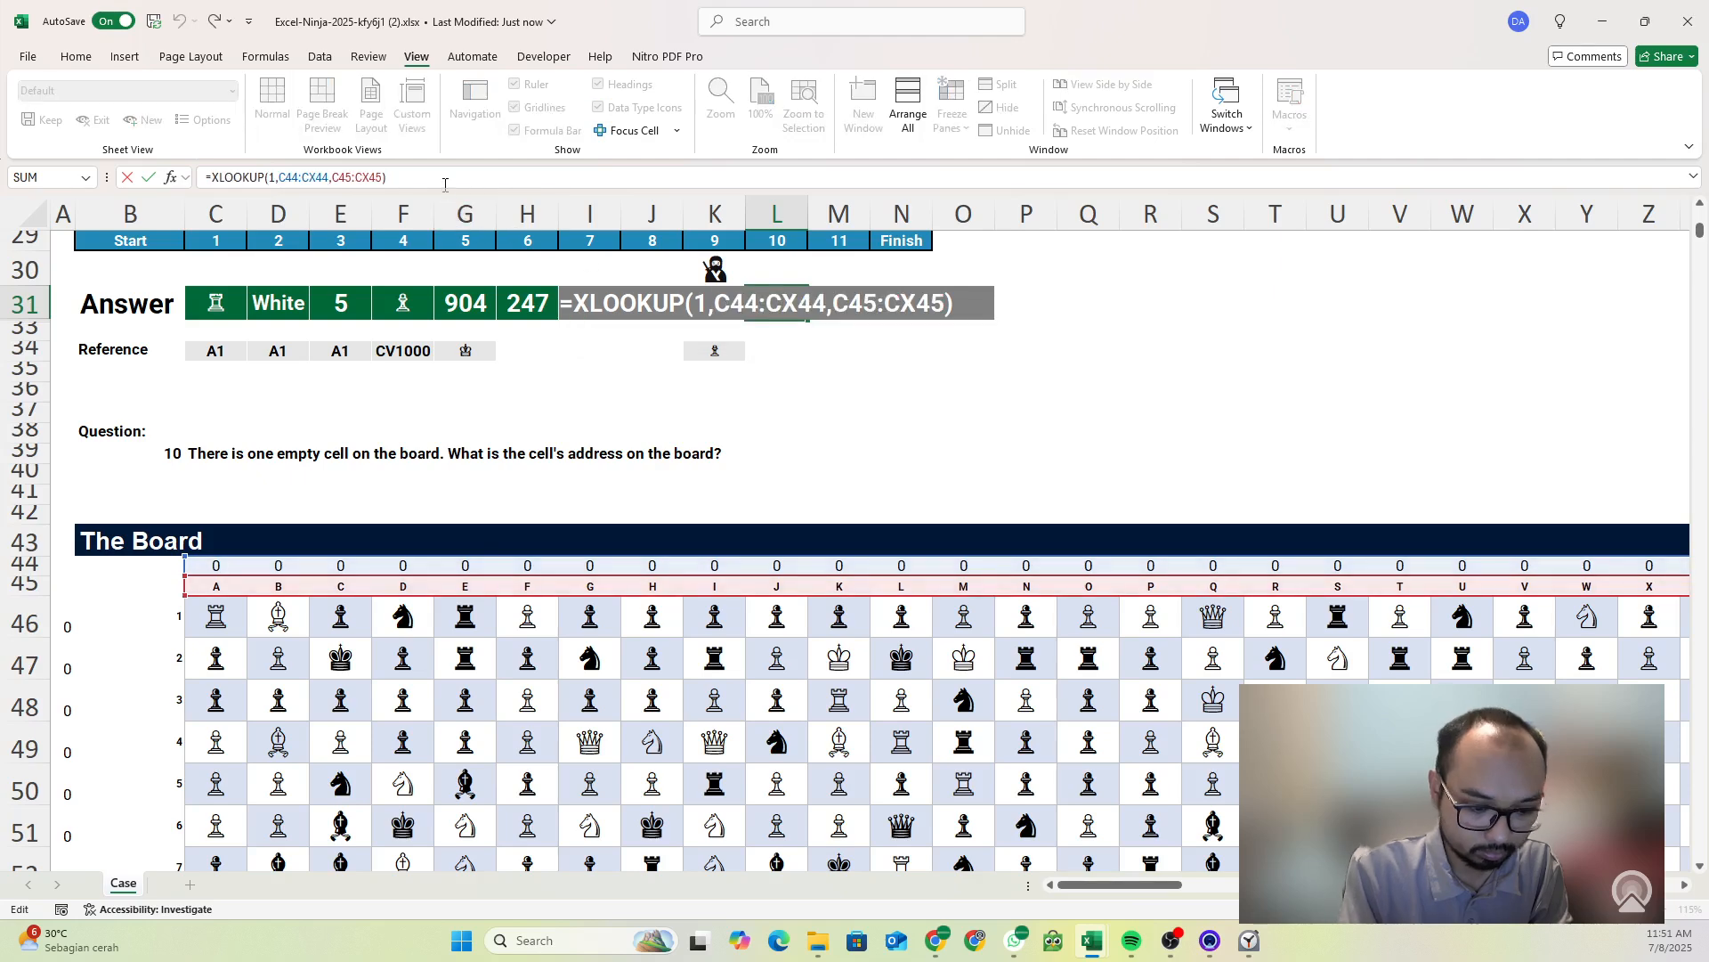
text(&)
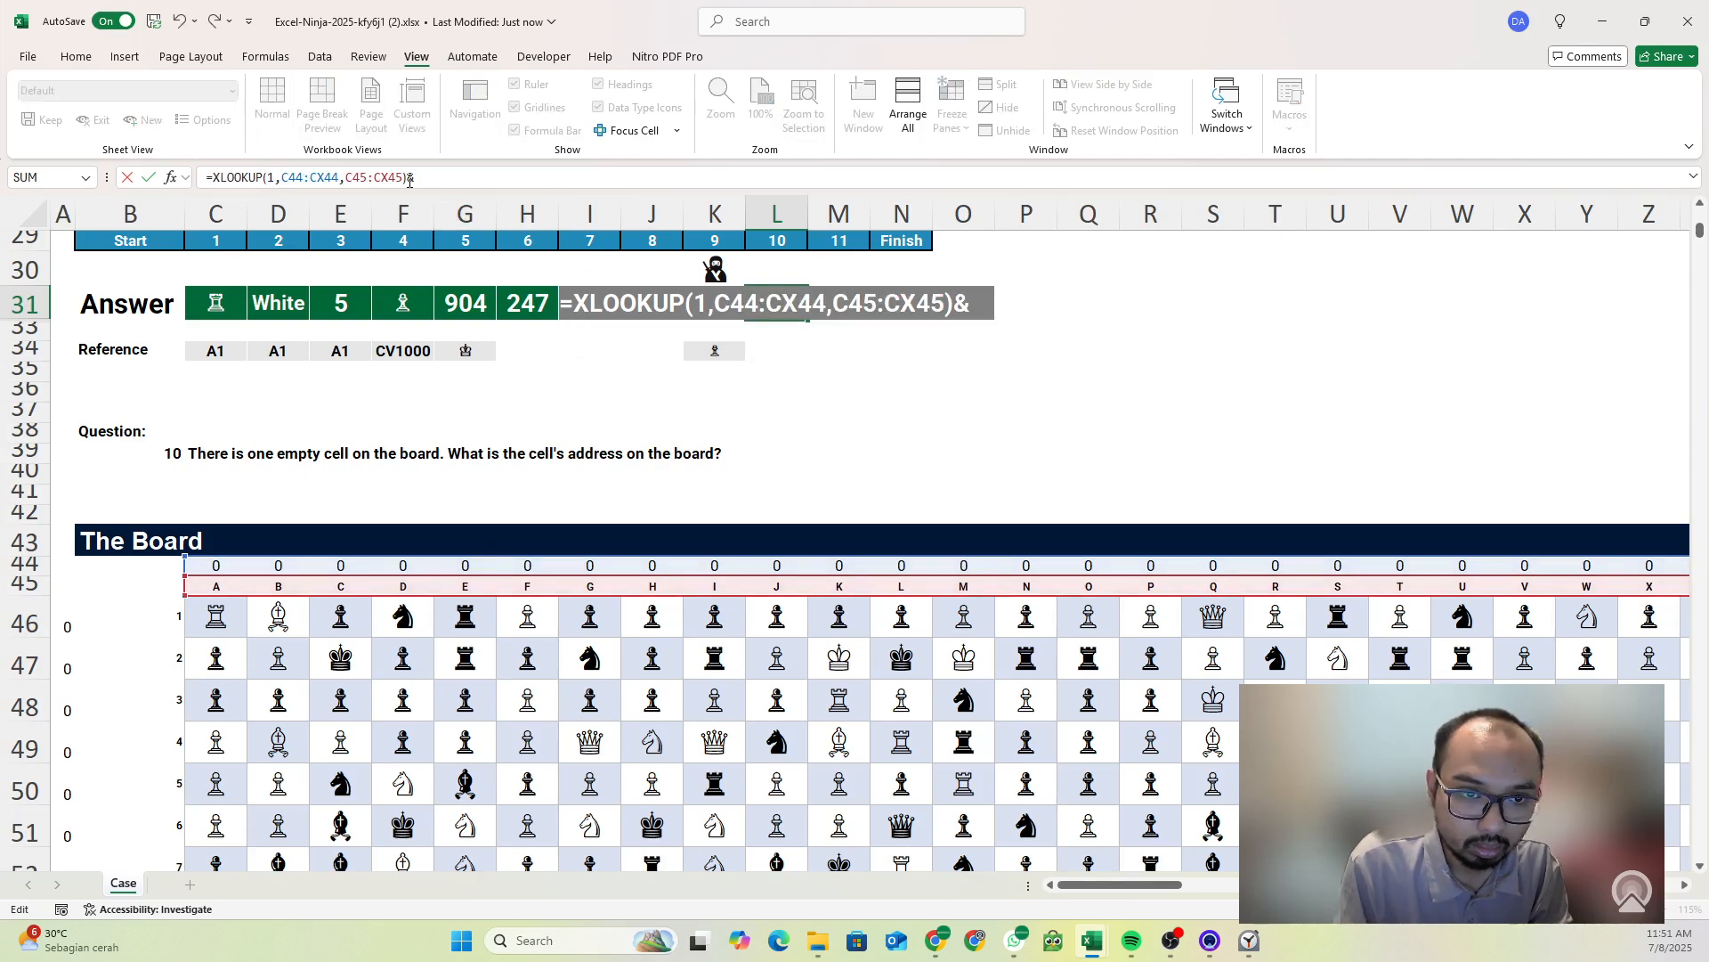
drag(408, 179, 236, 181)
key(ctrl+c)
click(420, 176)
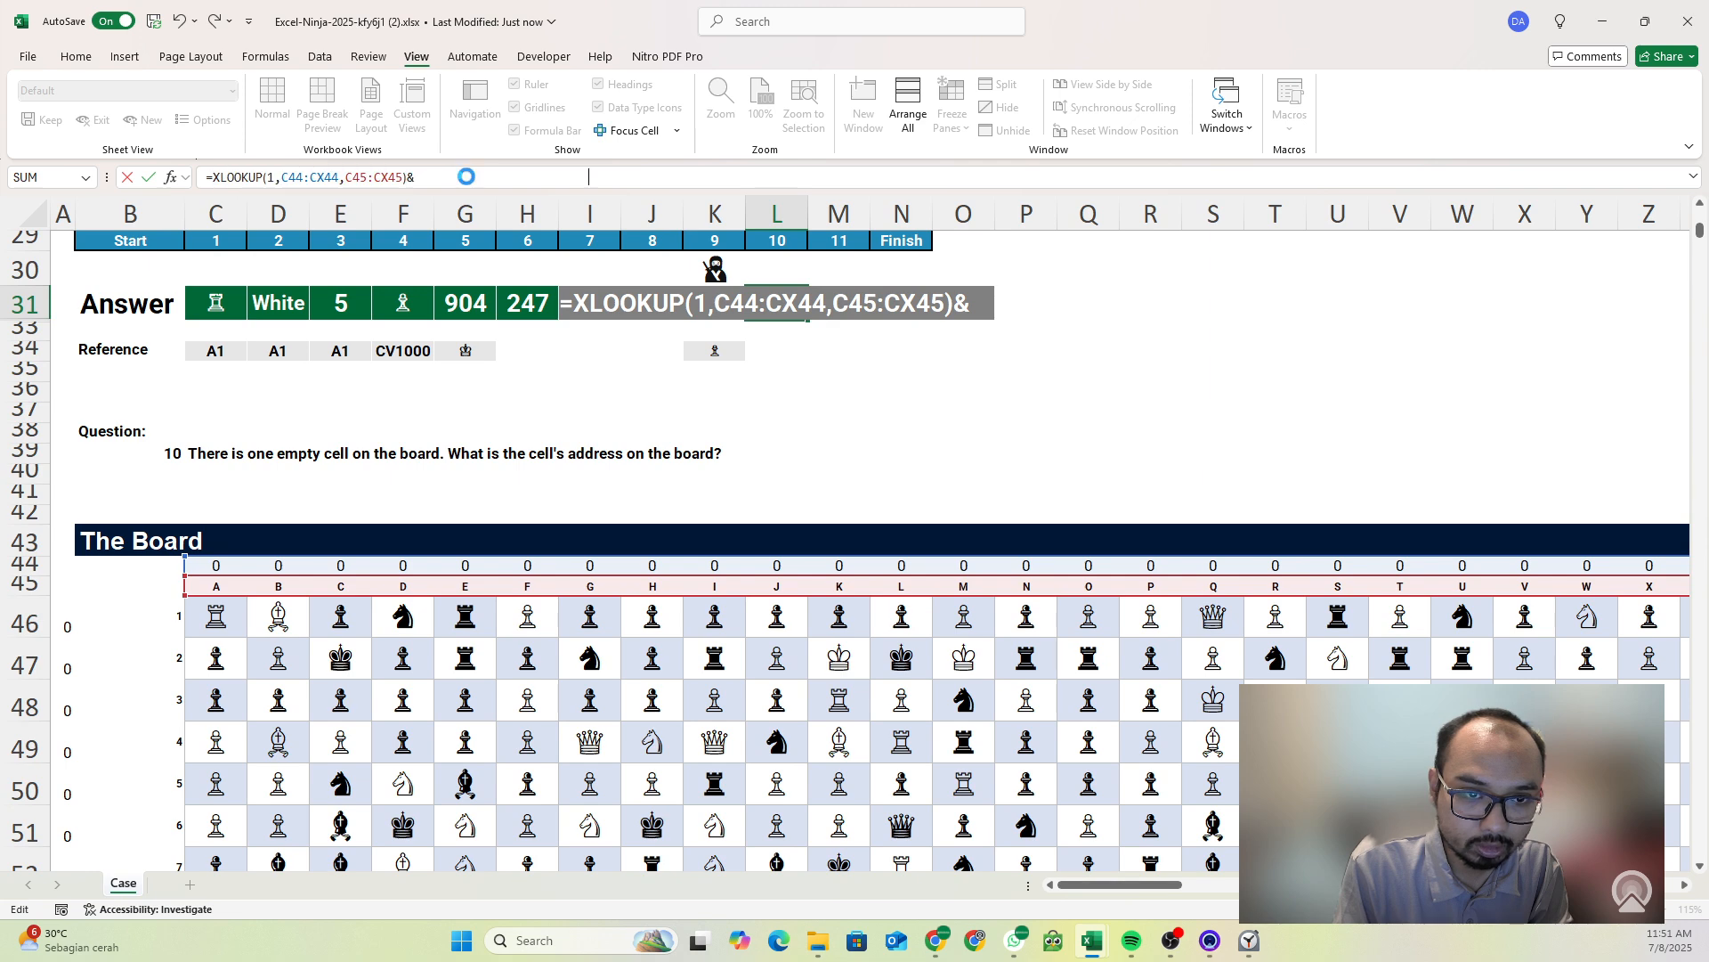
key(ctrl+v)
- Change the second XLOOKUP's lookup array to A46:A1045 and its return array to column B's board row numbers, then commit the tenth answer
double_click(506, 178)
key(BackSpace)
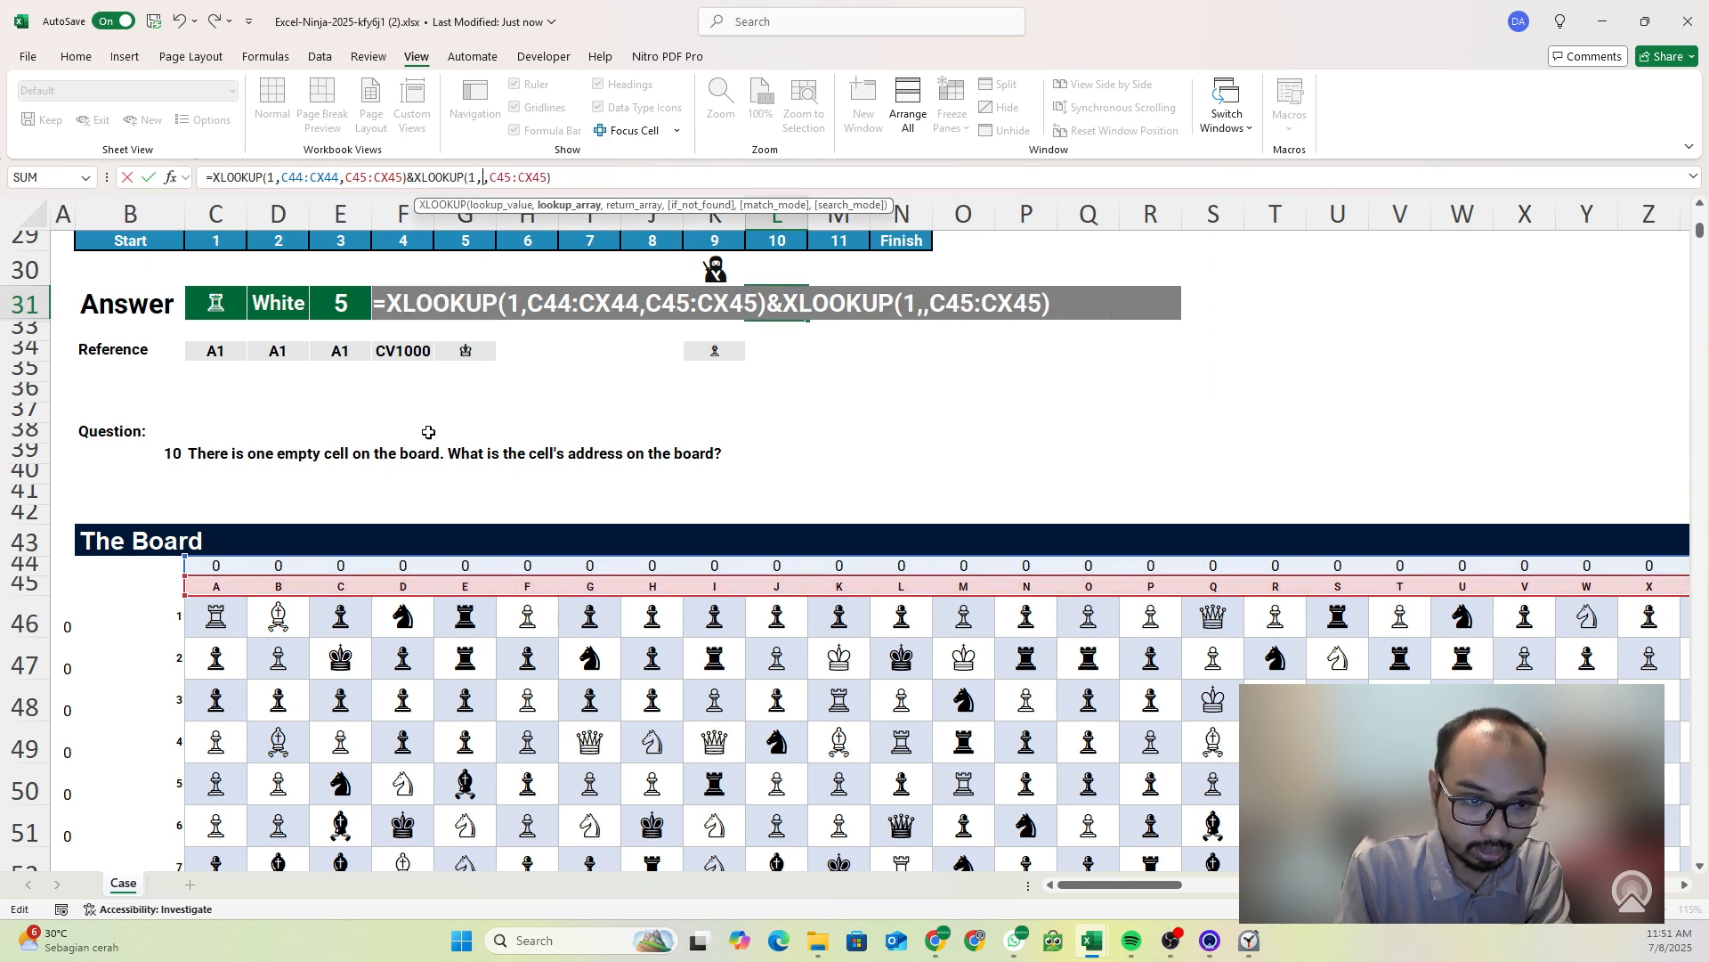
click(66, 627)
key(ctrl+shift+Down)
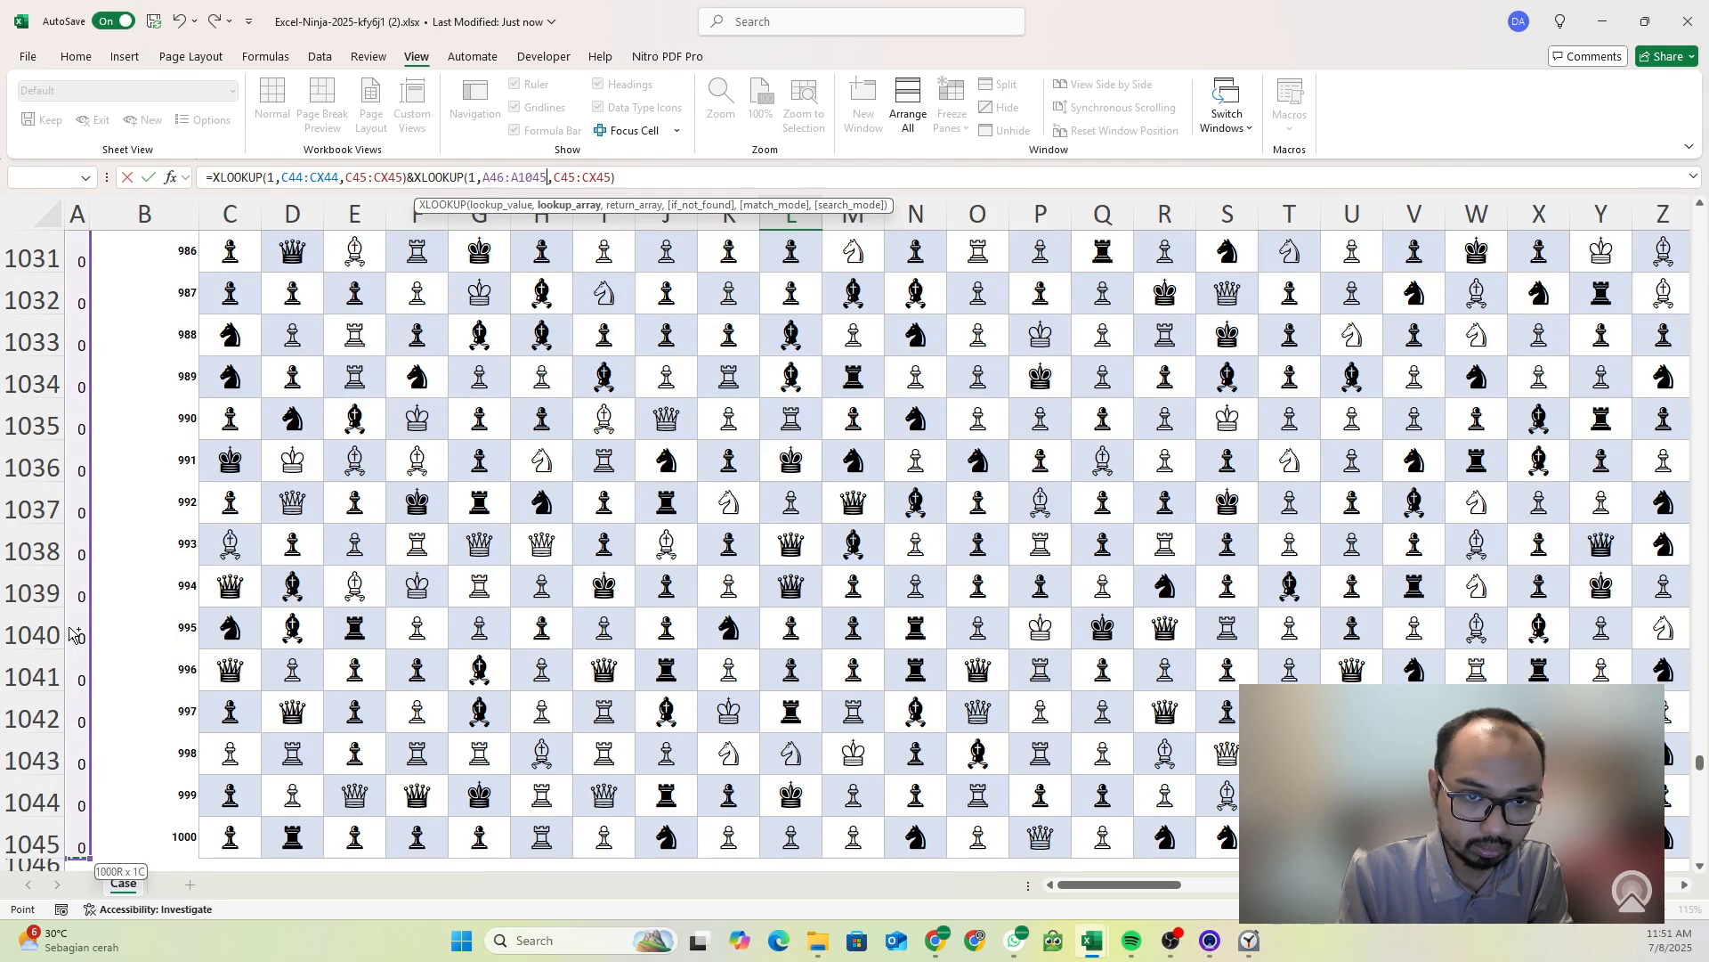
double_click(569, 185)
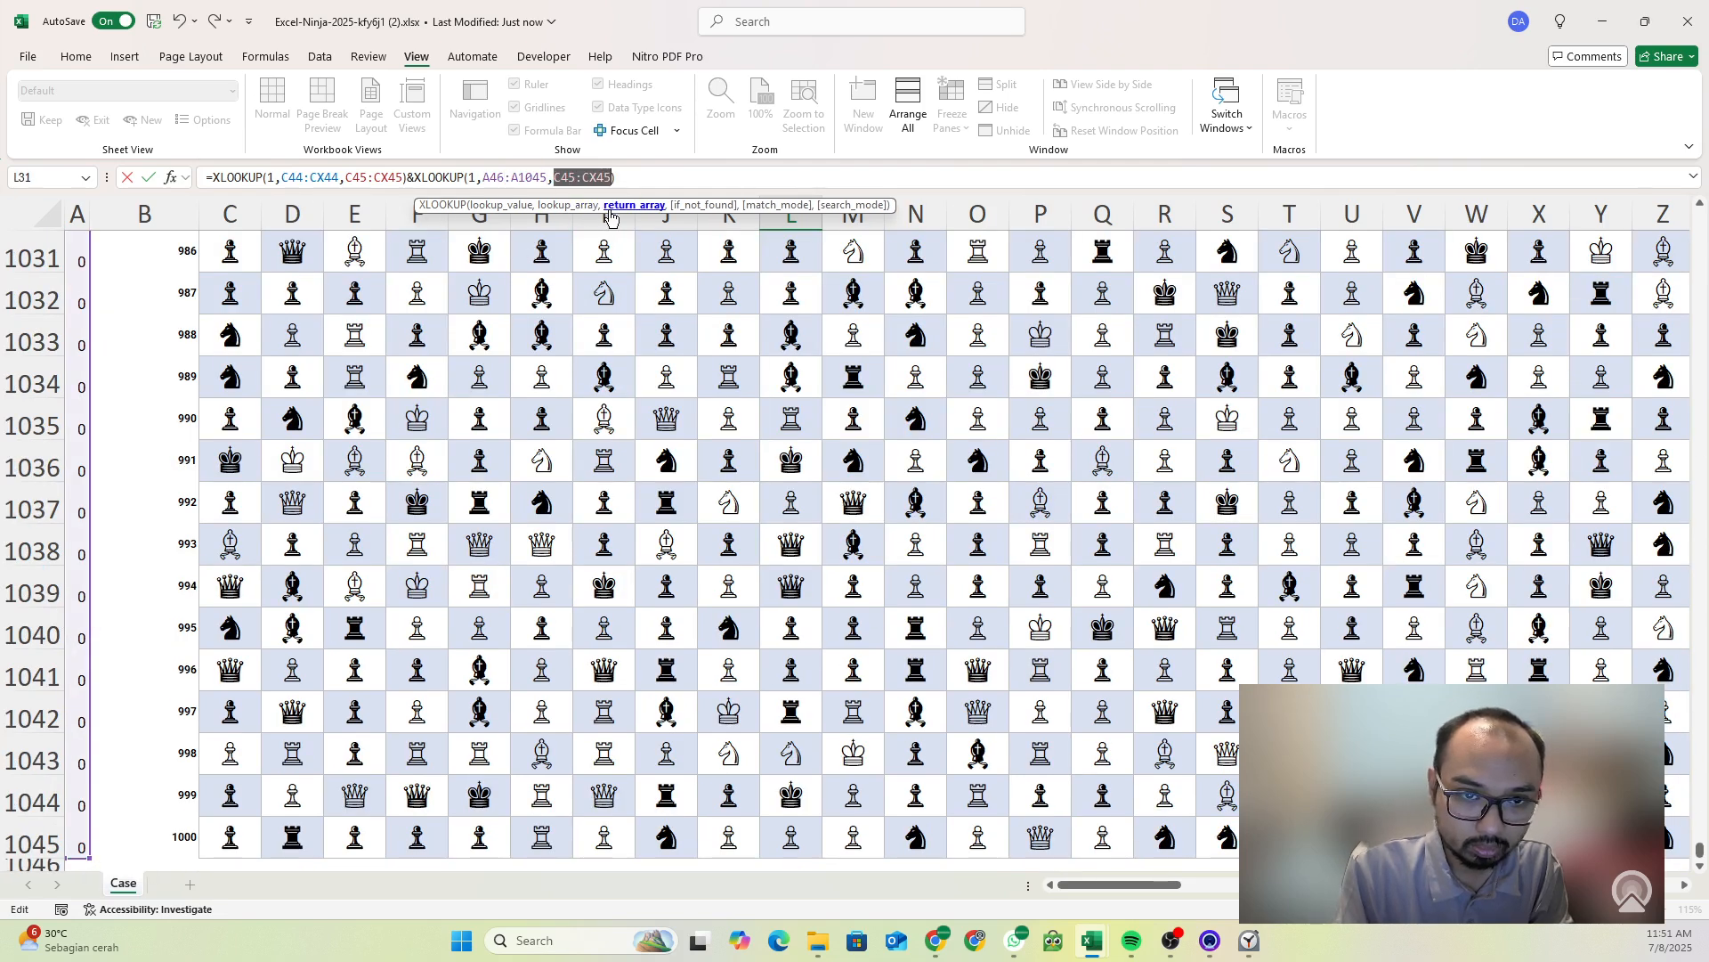
key(BackSpace)
click(180, 840)
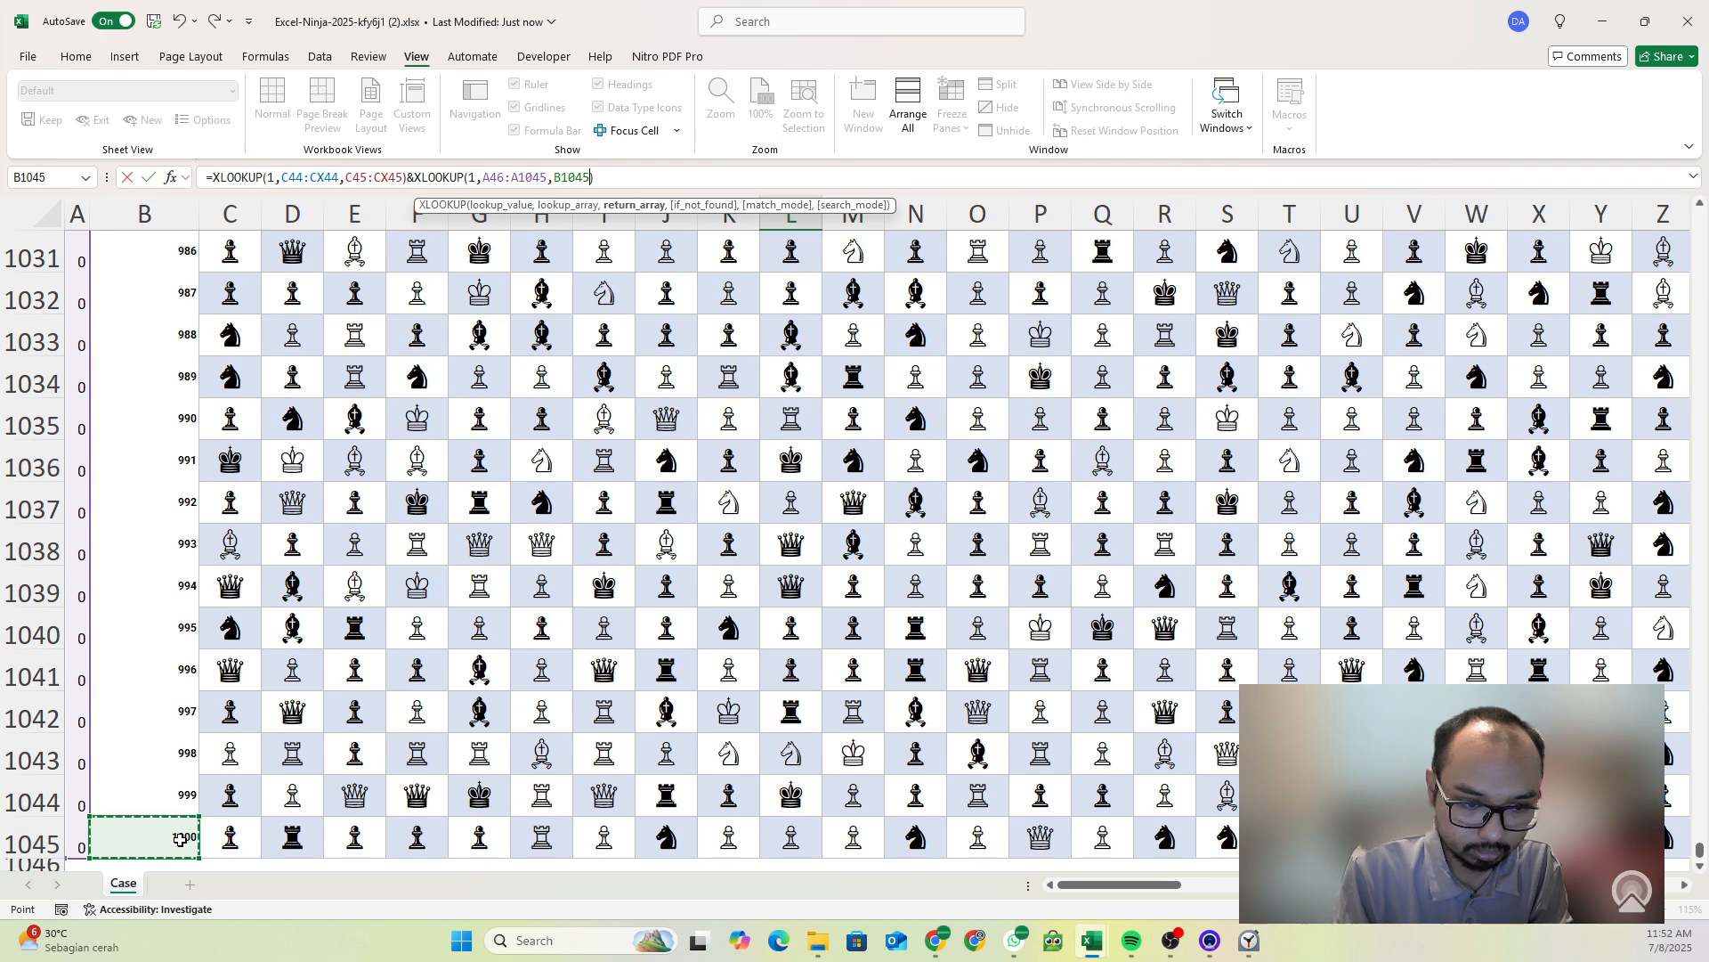
key(ctrl+shift+Up)
key(Return)
- Start an XLOOKUP in the eleventh answer cell, M31, with the entire board, $C$46:$CX$1045, as its lookup value
scroll(647, 774, up, 4)
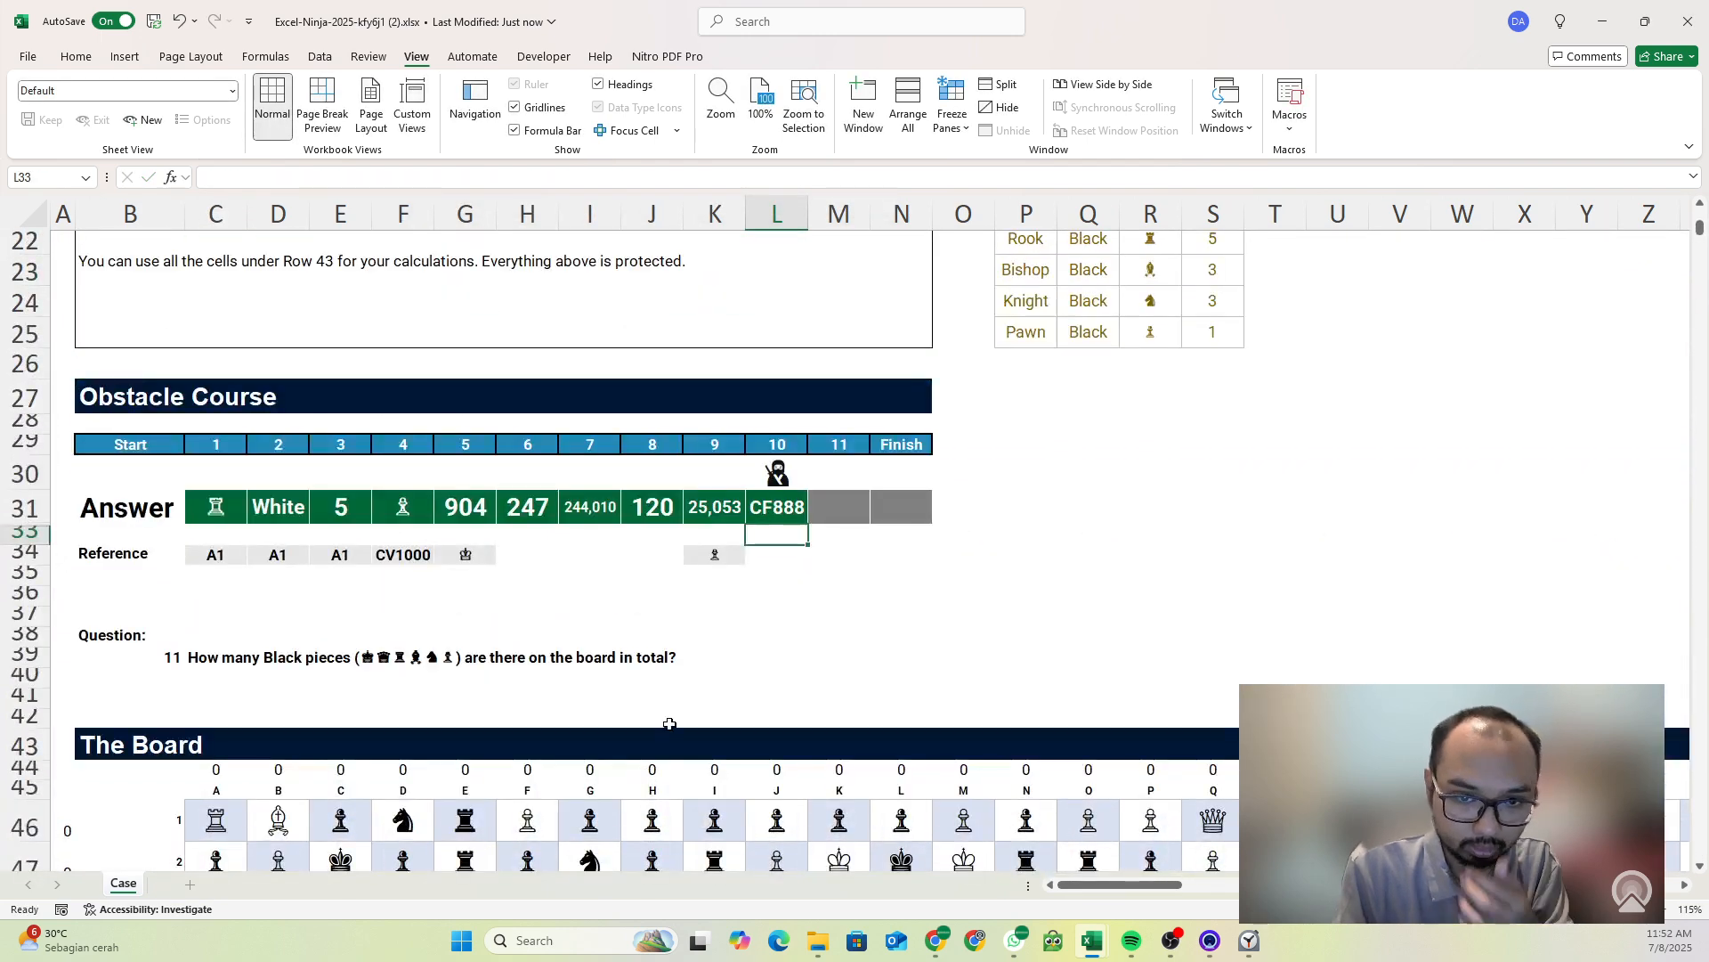
scroll(826, 597, down, 1)
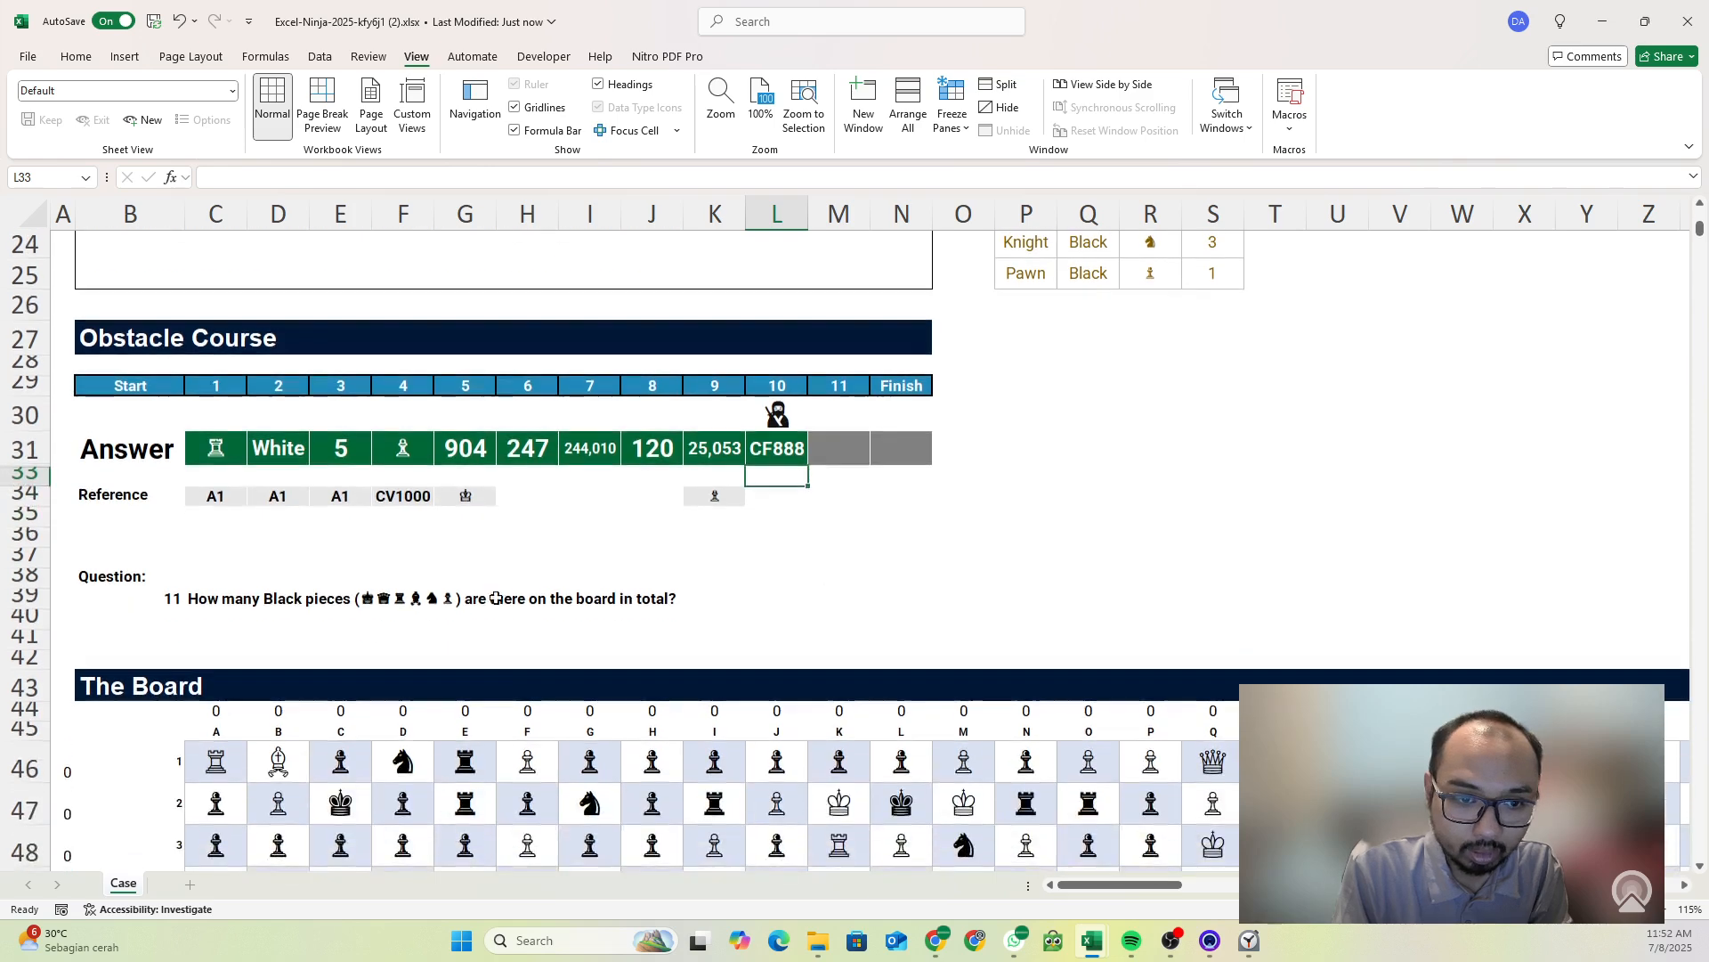
click(833, 447)
scroll(866, 524, down, 1)
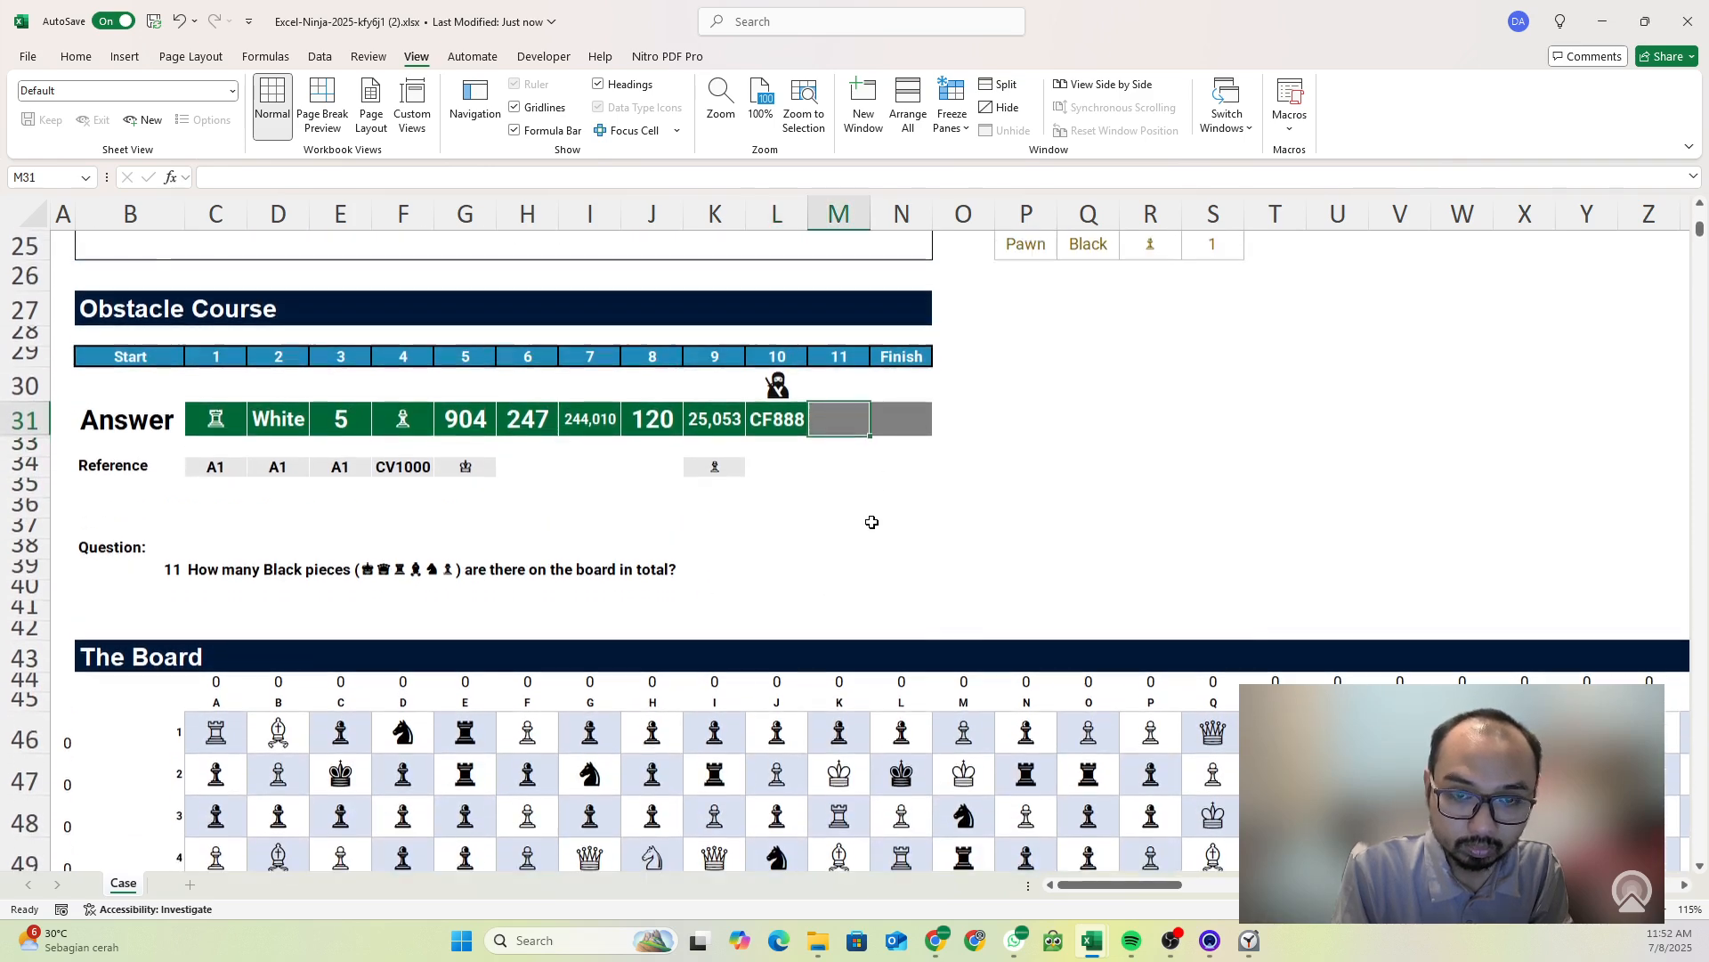
scroll(865, 523, up, 1)
text(=xl)
key(Tab)
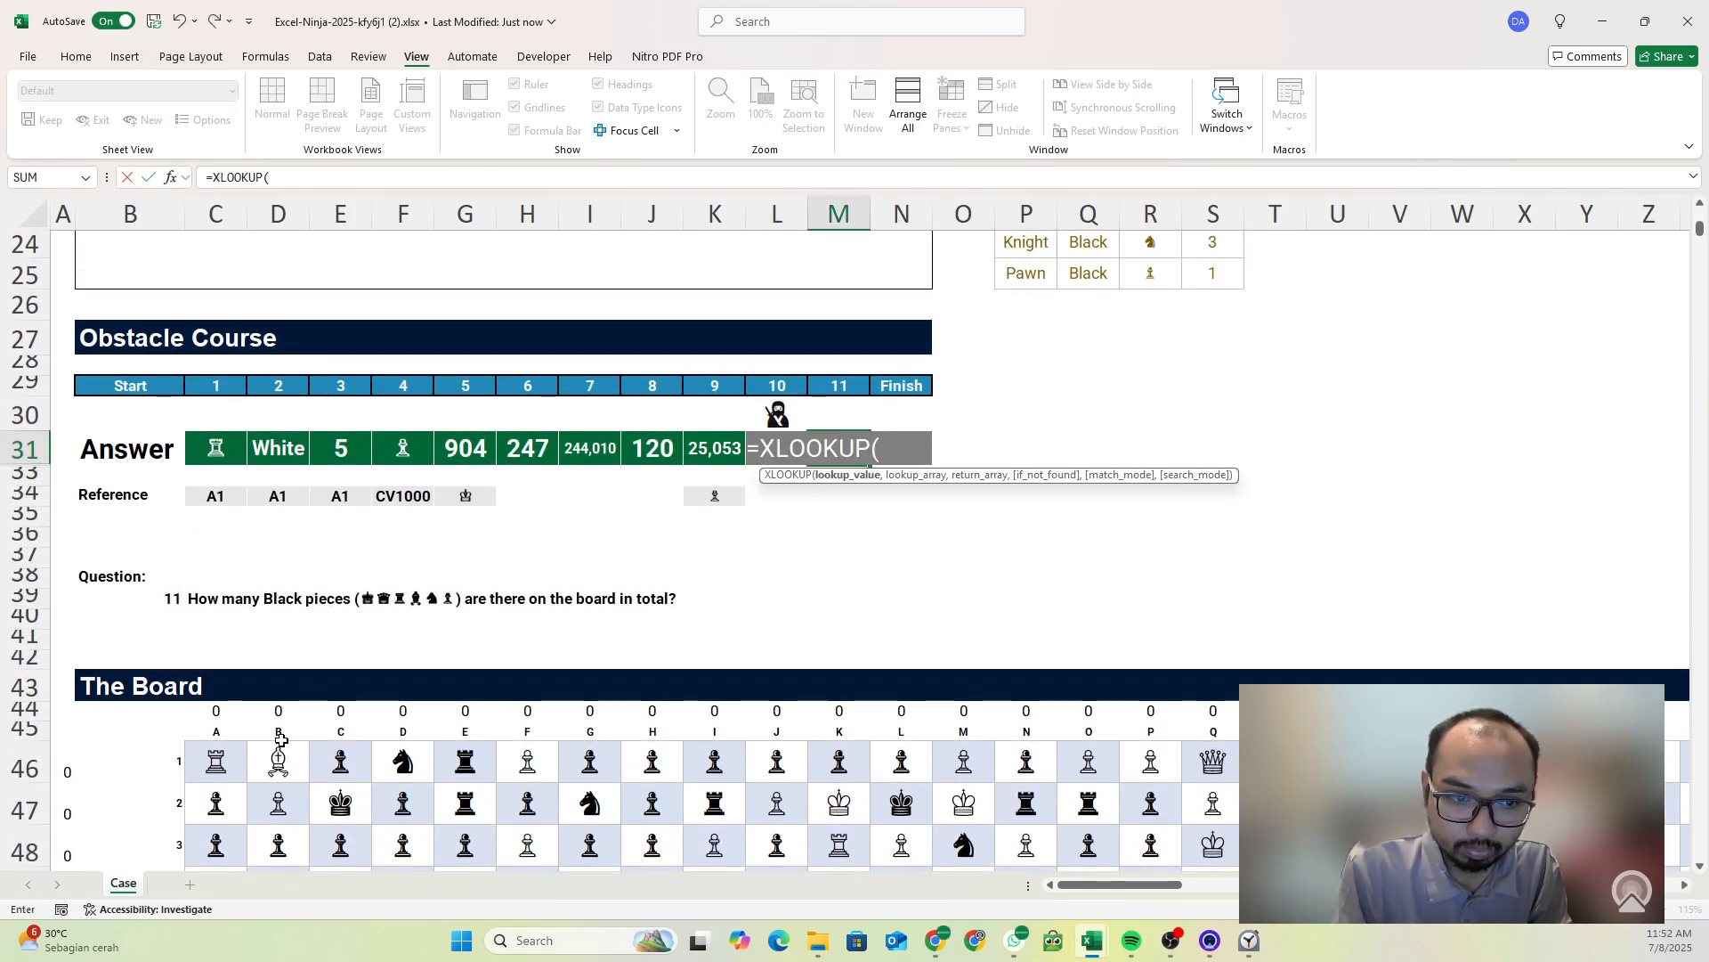
click(229, 761)
key(ctrl+shift+Down)
key(ctrl+shift+Right)
key(ctrl+BackSpace)
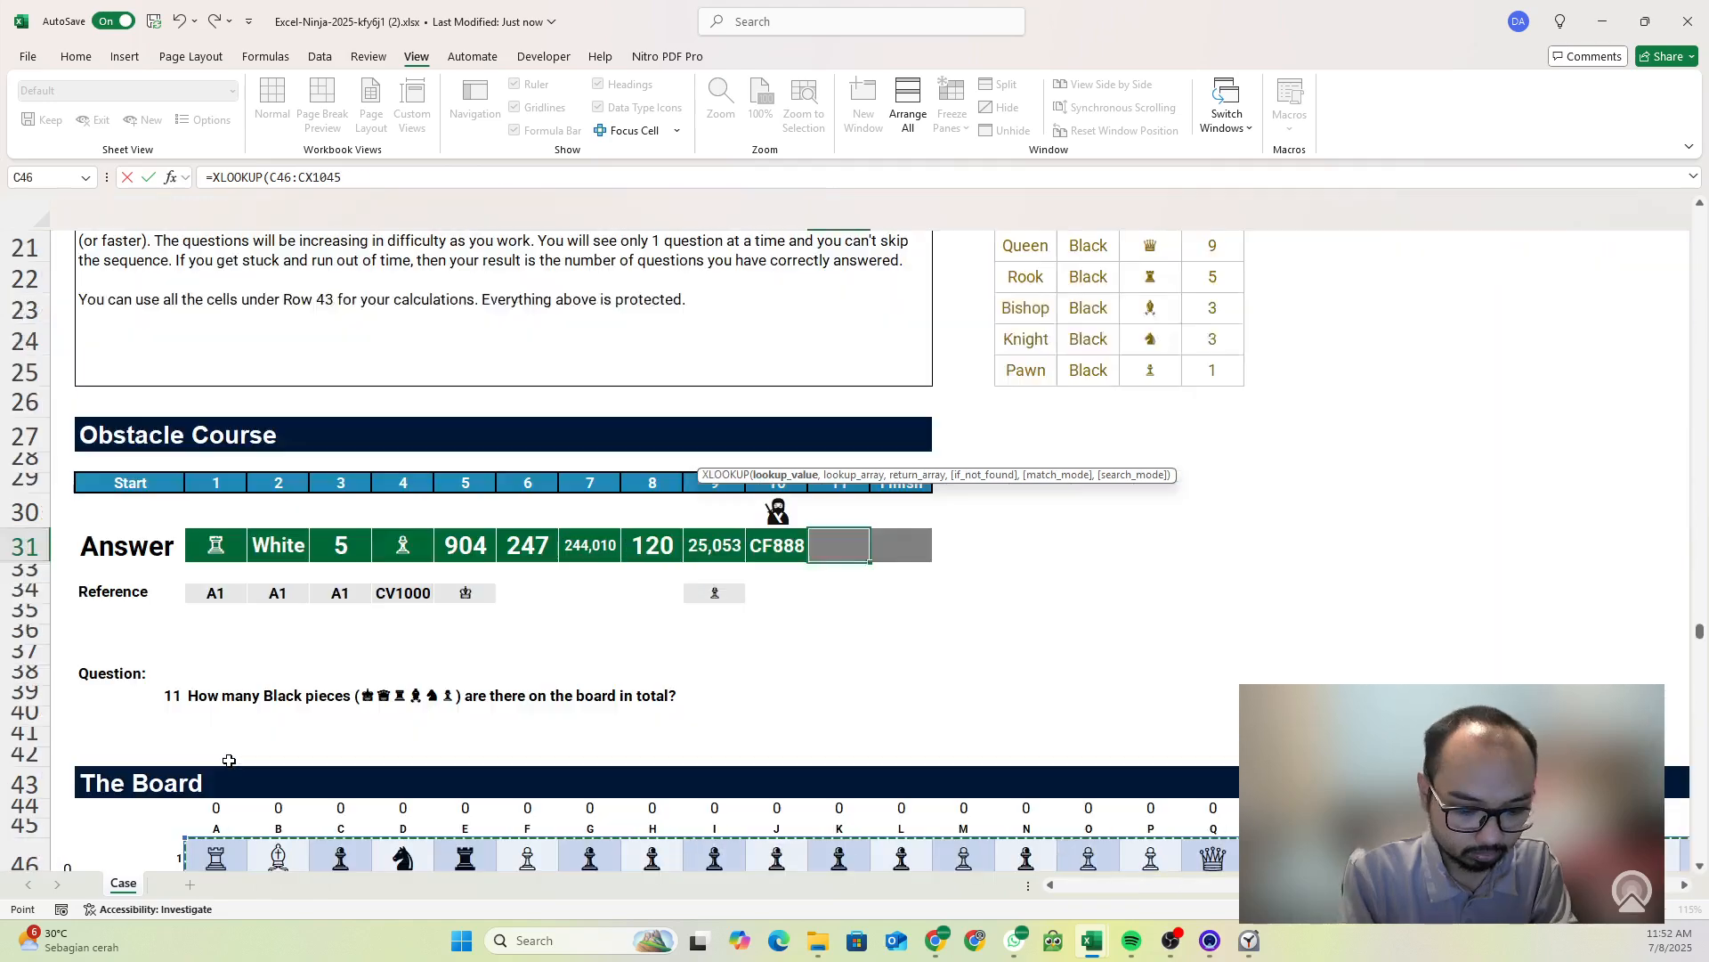
key(F4)
- Set M31's lookup array to the symbols in $R$14:$R$25 and its return array to the colours in $Q$14:$Q$25
text(,)
scroll(1080, 294, up, 3)
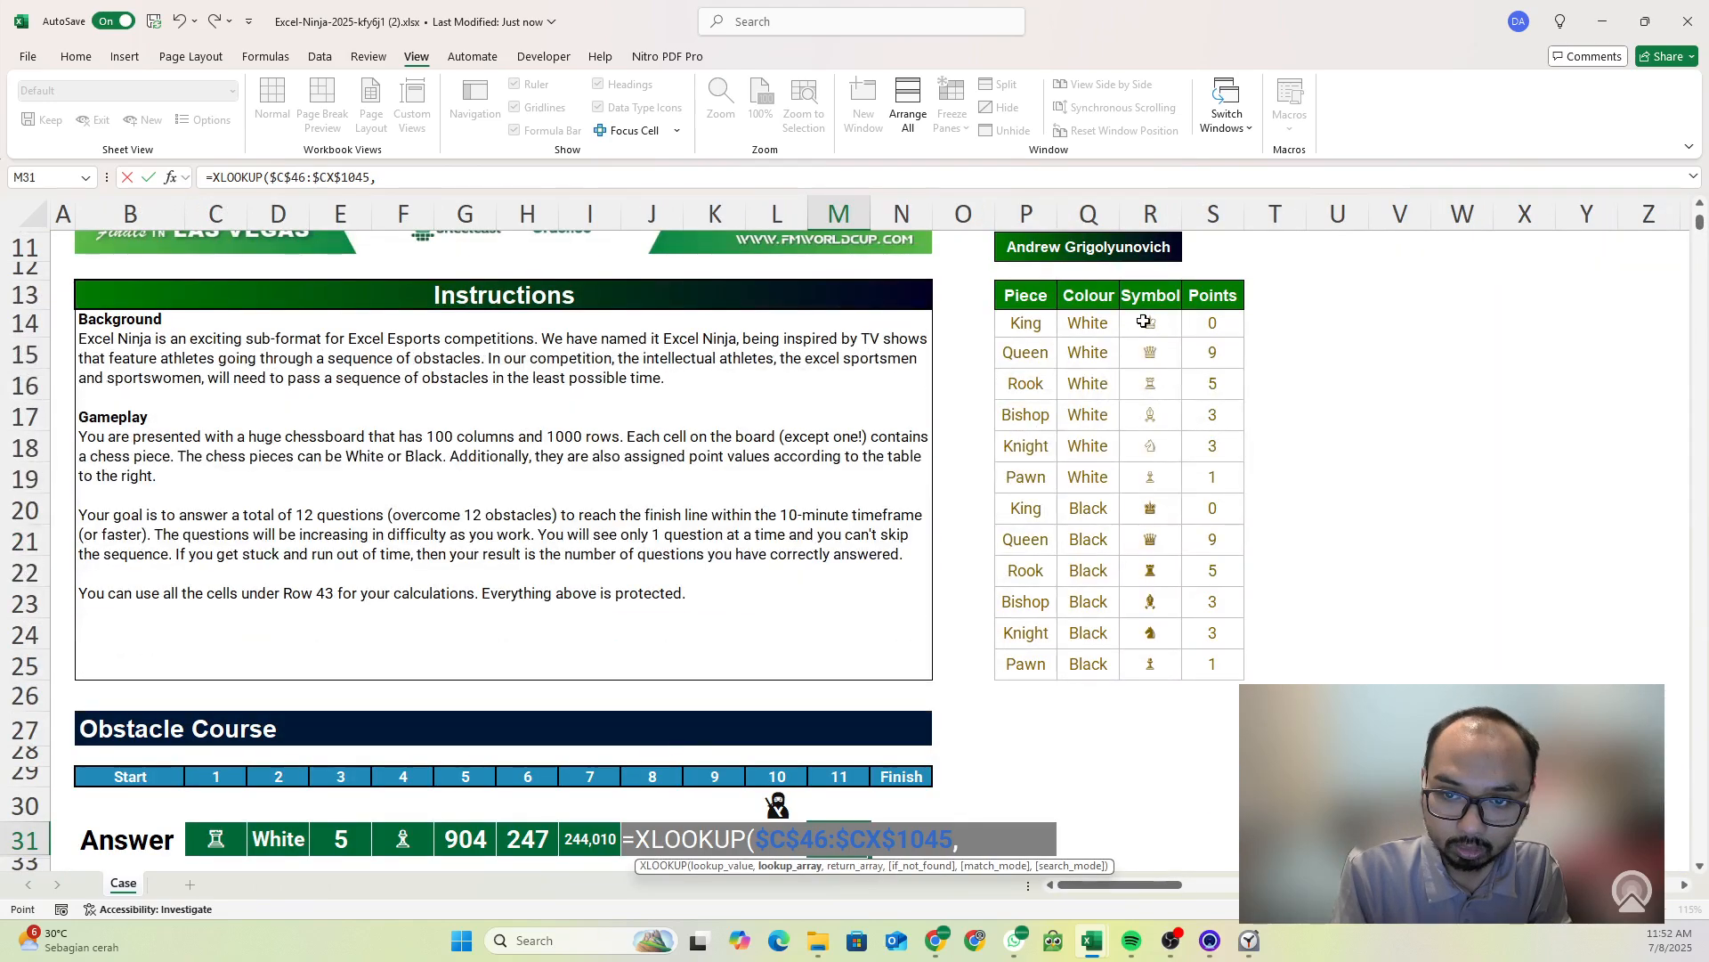
drag(1144, 322, 1150, 670)
key(F4)
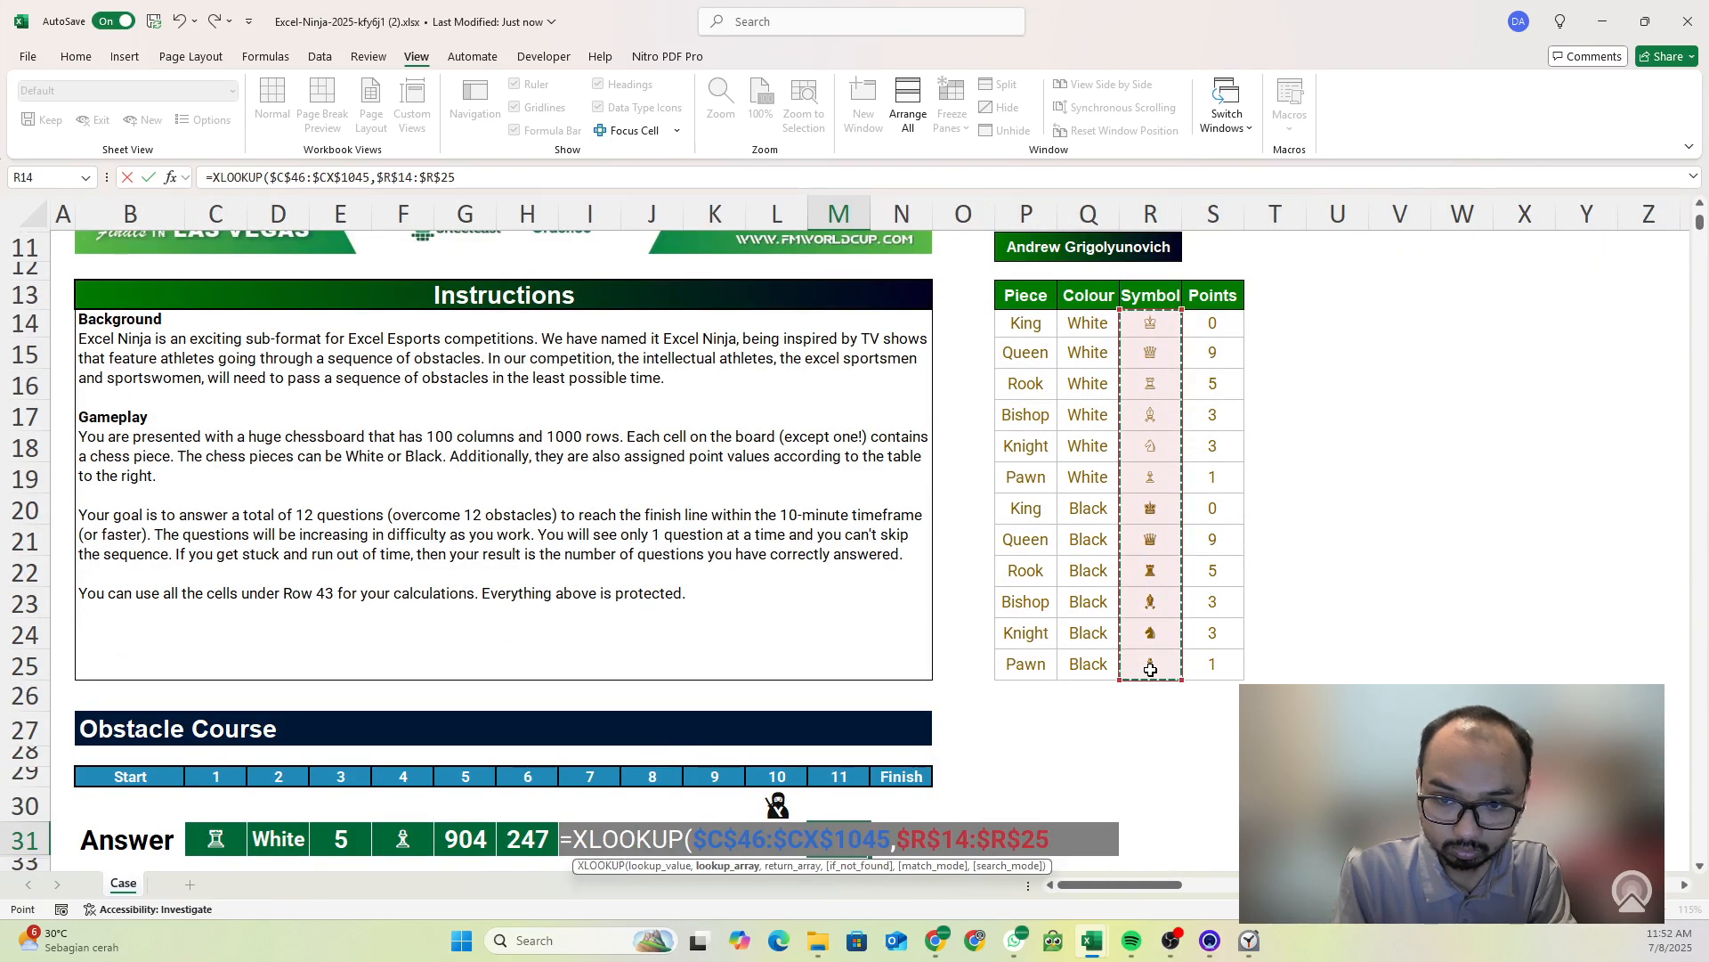
text(,)
drag(1094, 339, 1077, 668)
key(F4)
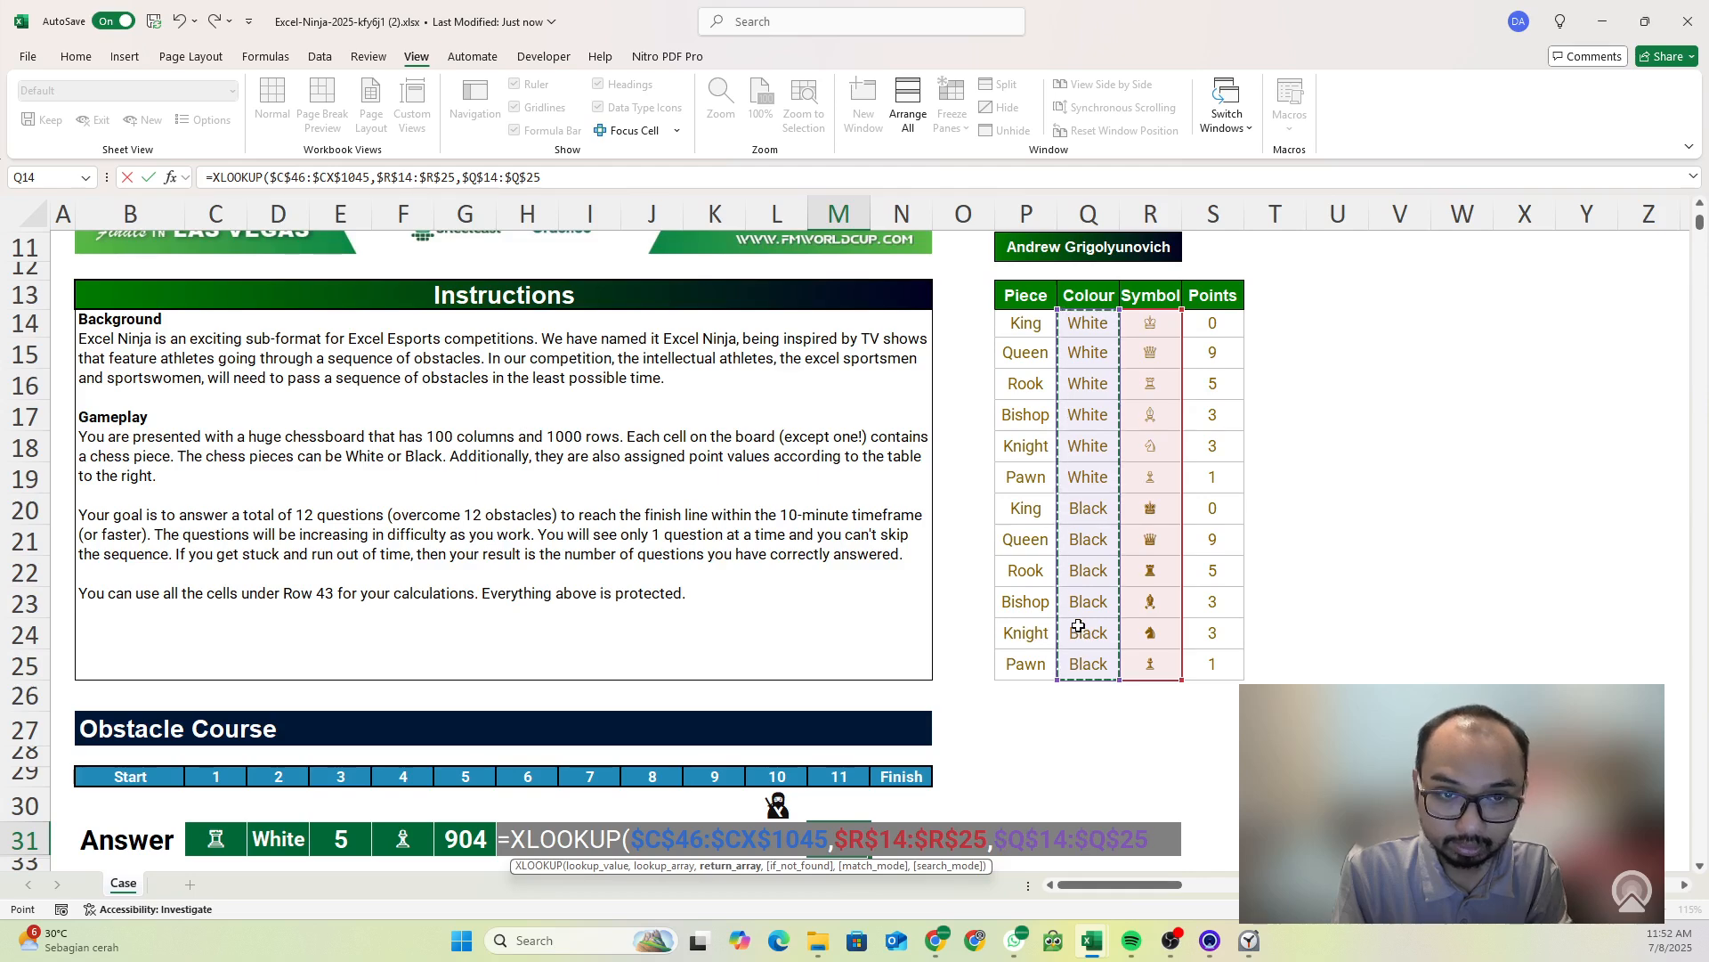
- Complete M31's formula by comparing the XLOOKUP result with "Black" and wrapping it in SUM(--(...)), then commit it
text())
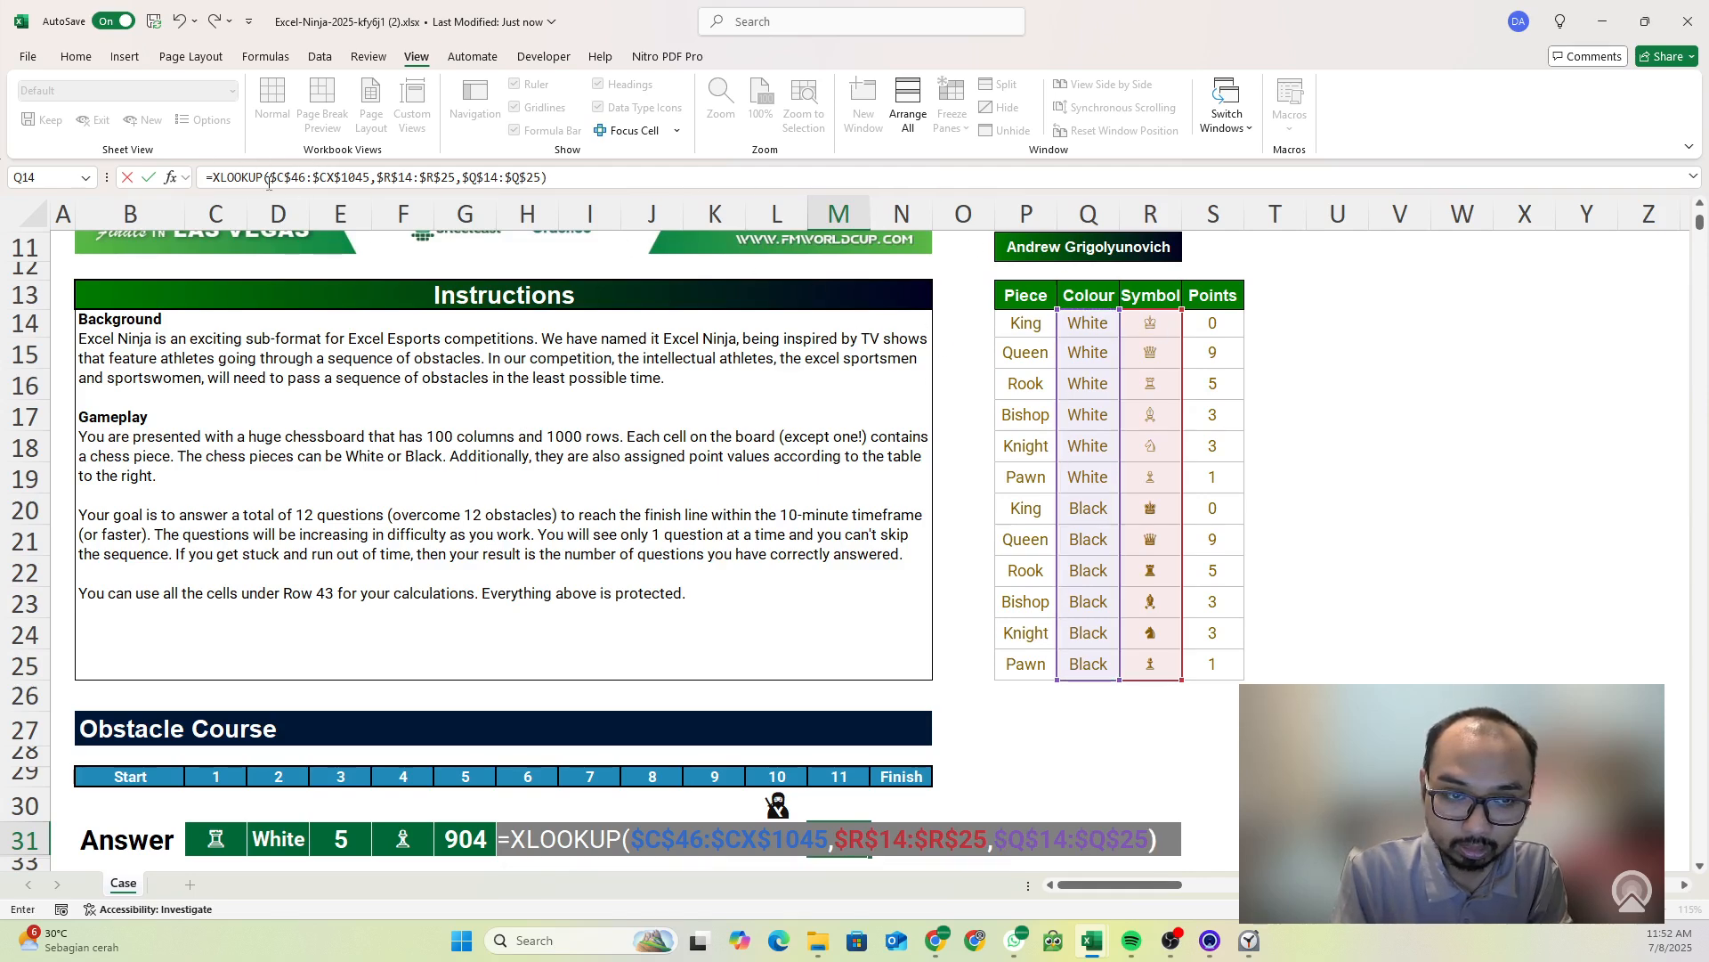
click(214, 176)
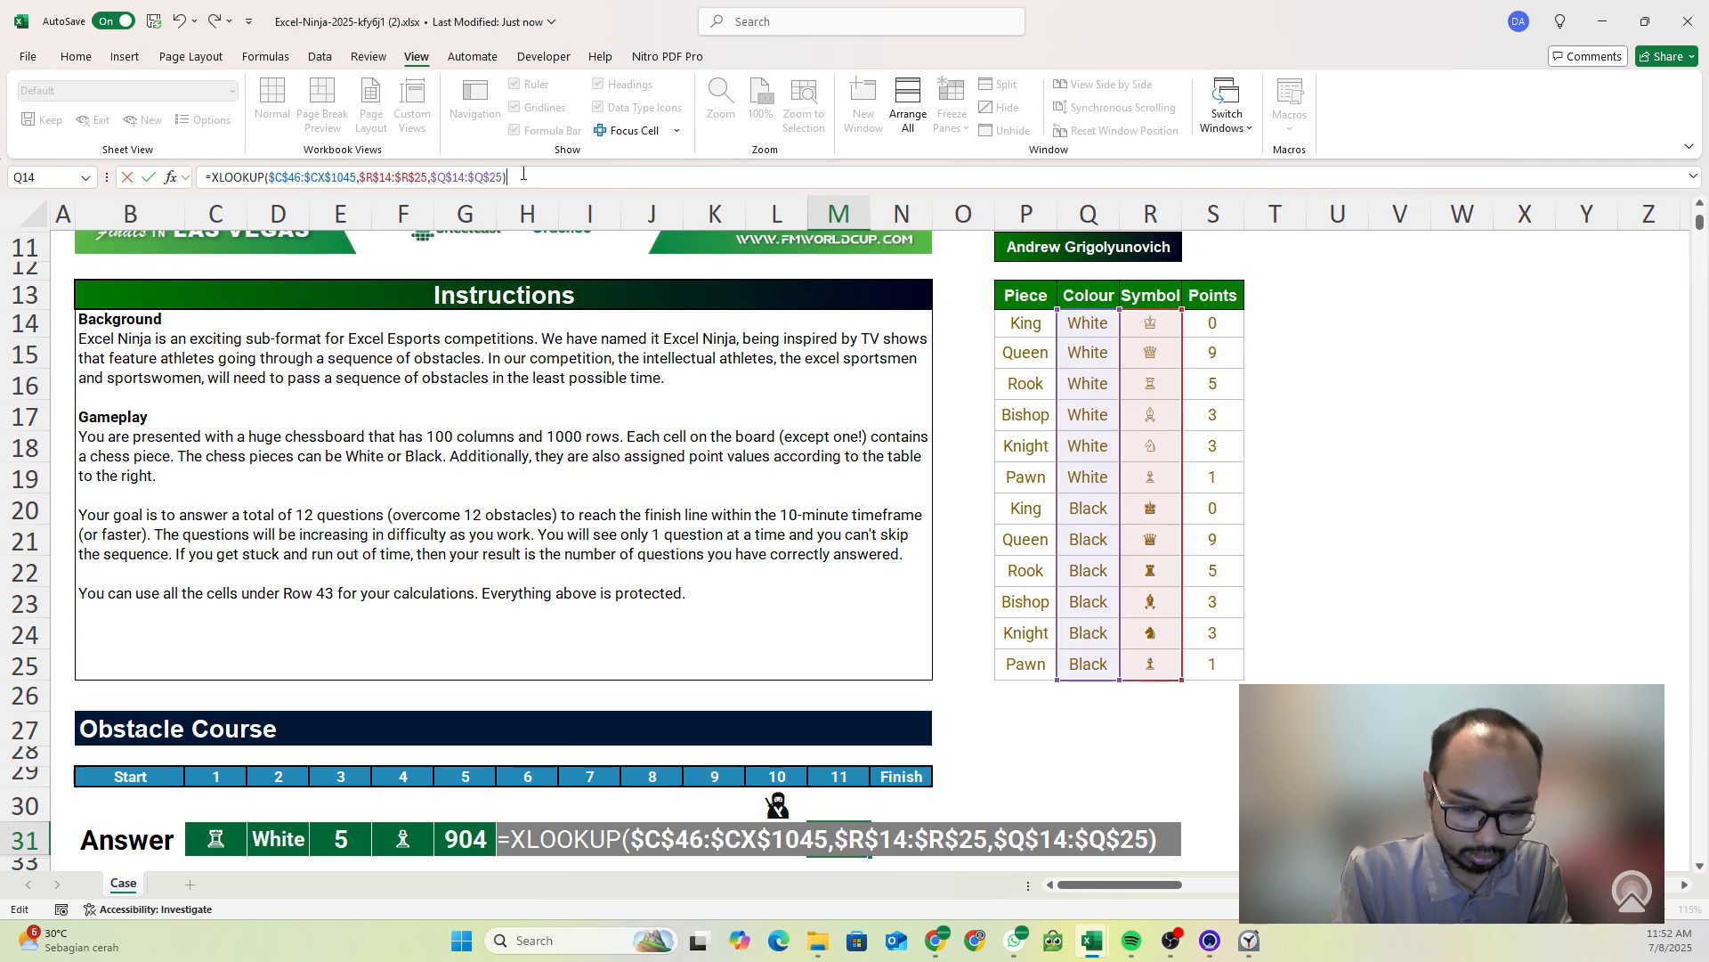
text(="Black)
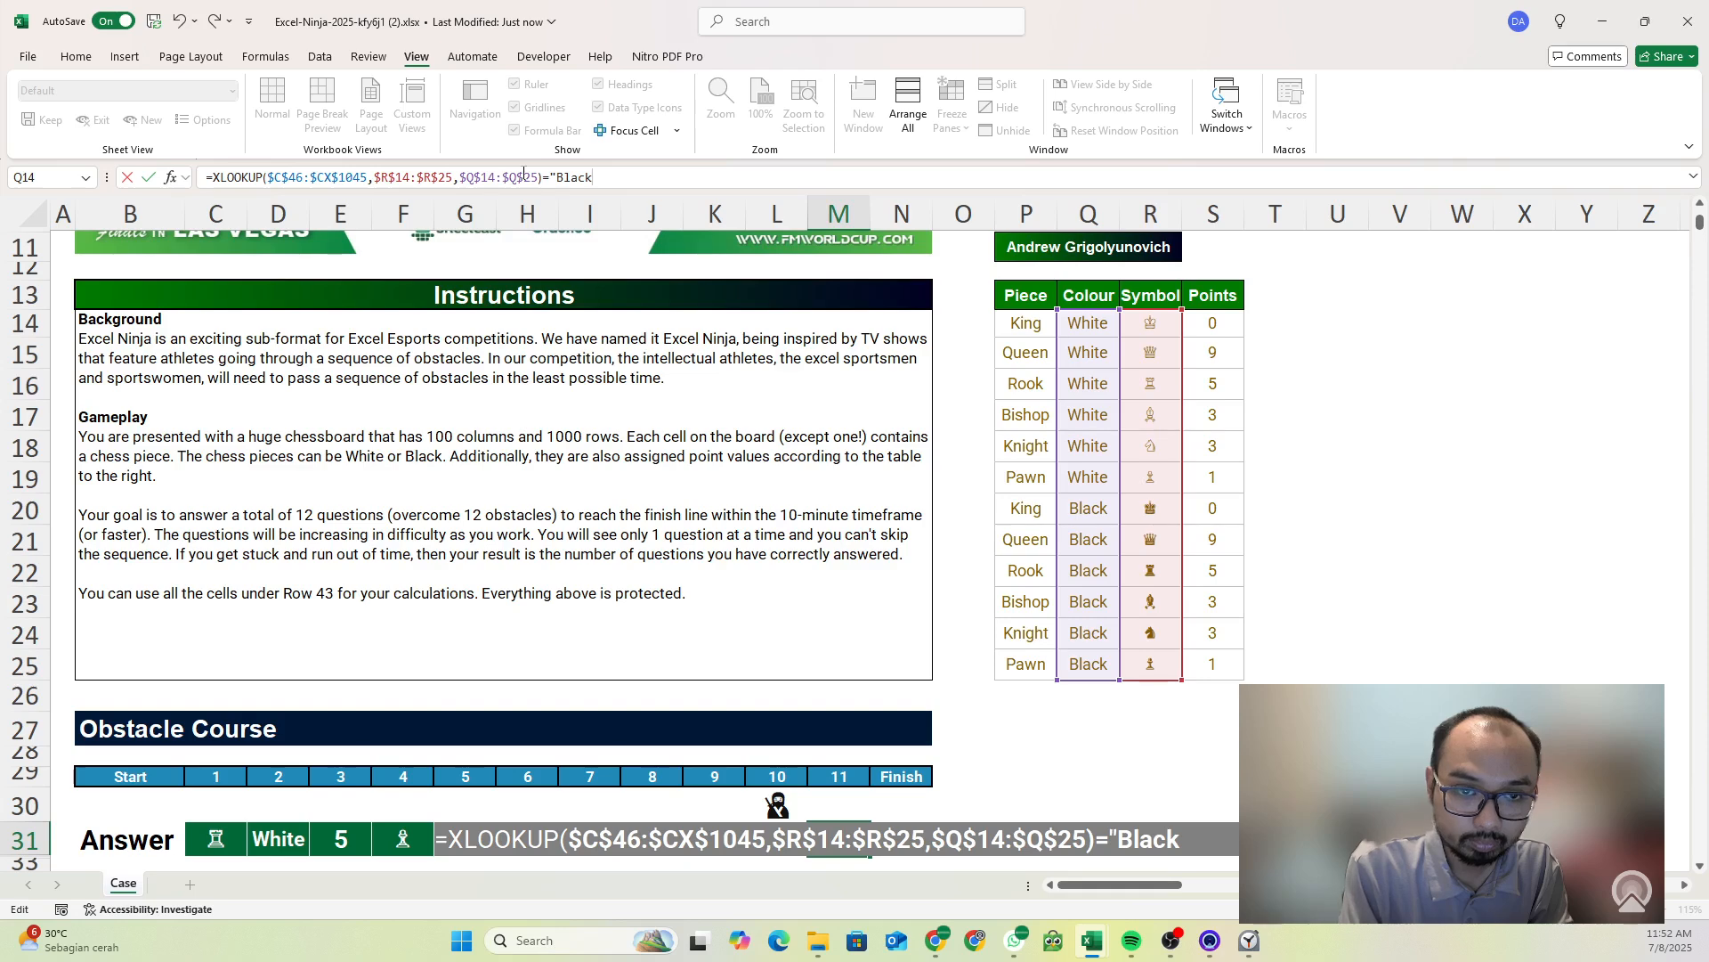
click(212, 178)
text(sum()
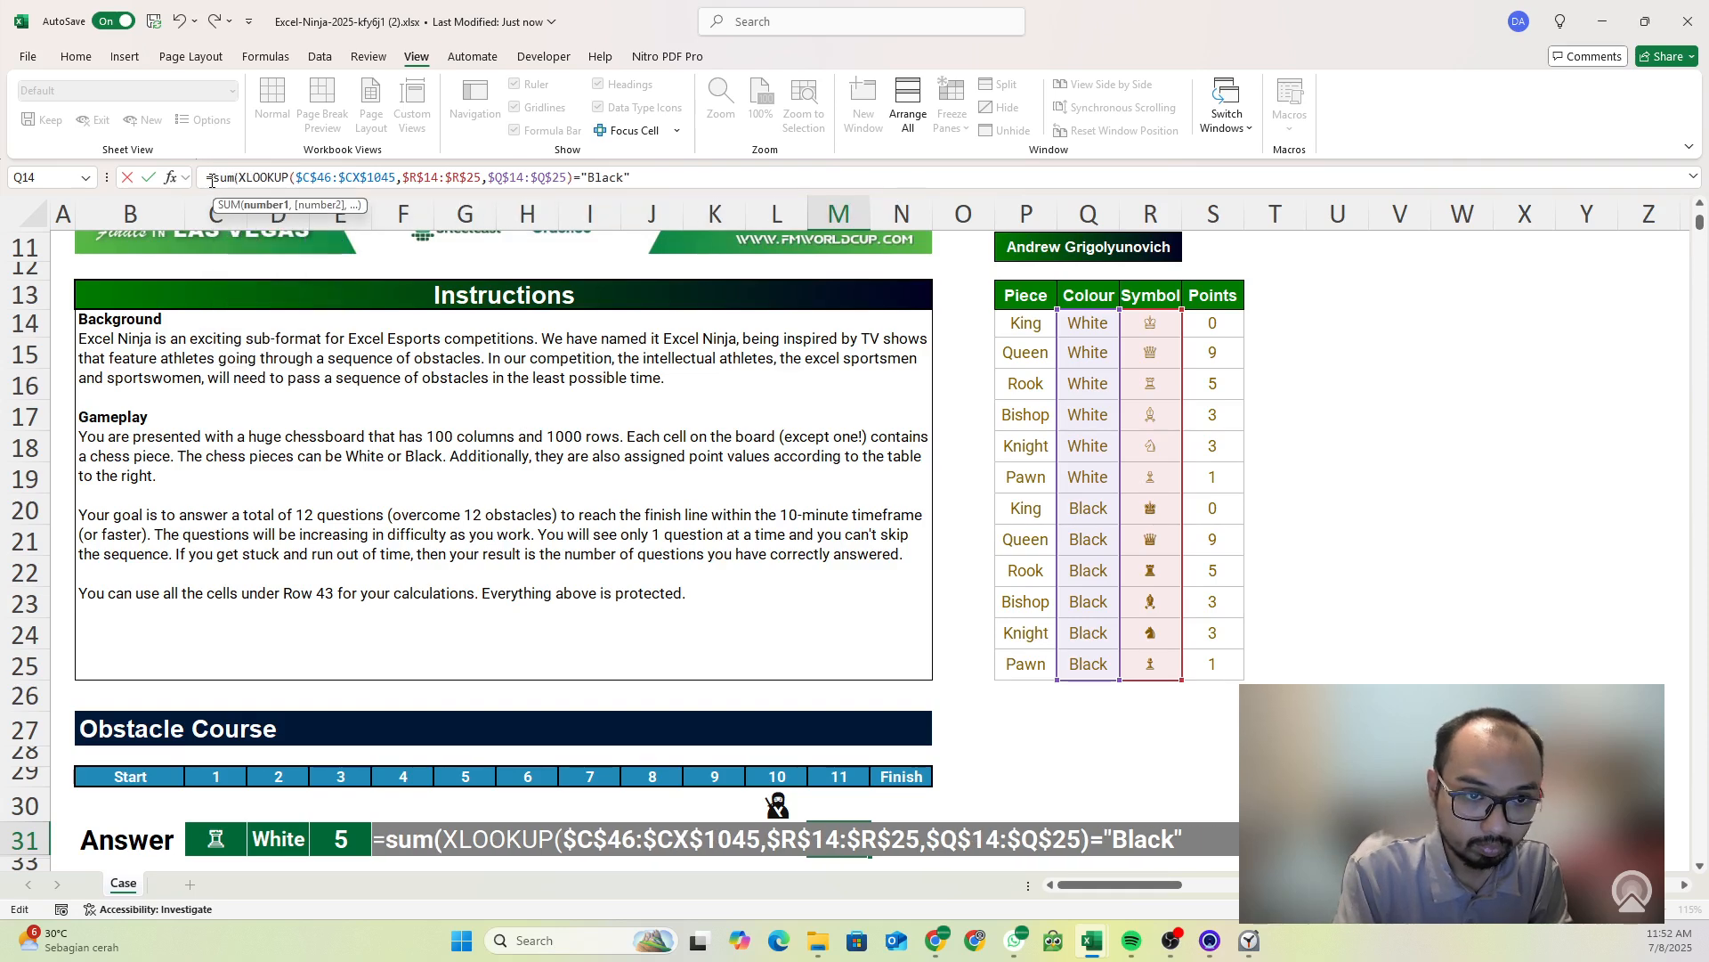
text(--()
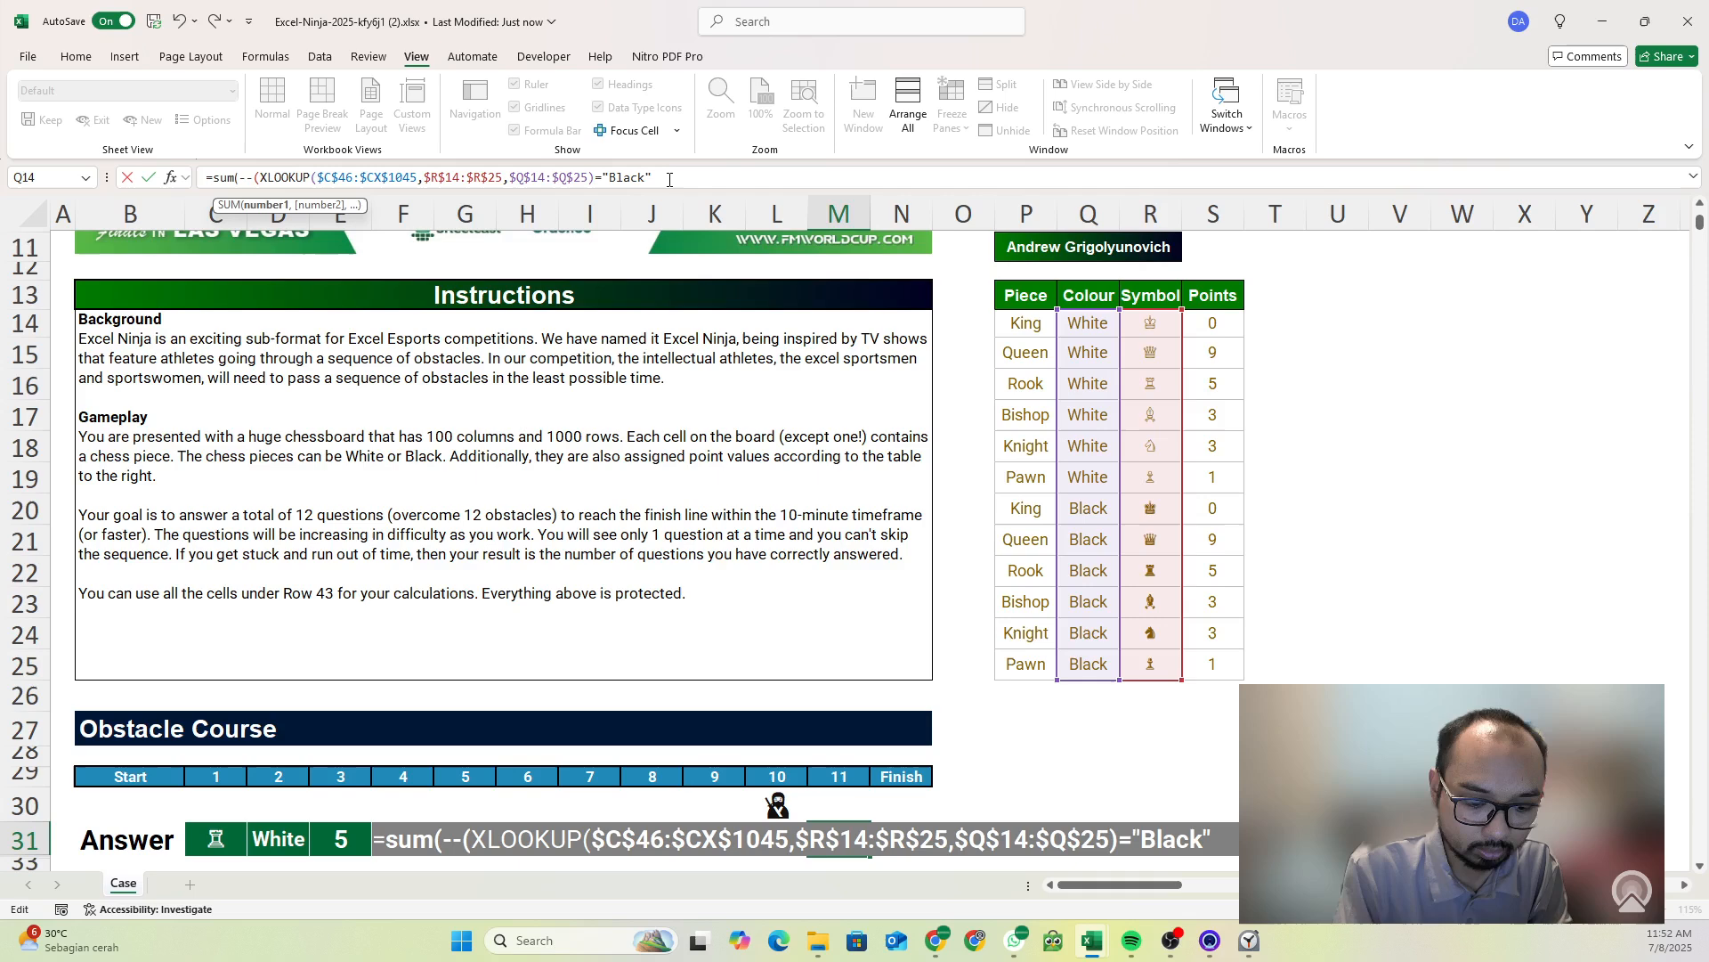
text()))
key(Return)
scroll(897, 611, down, 1)
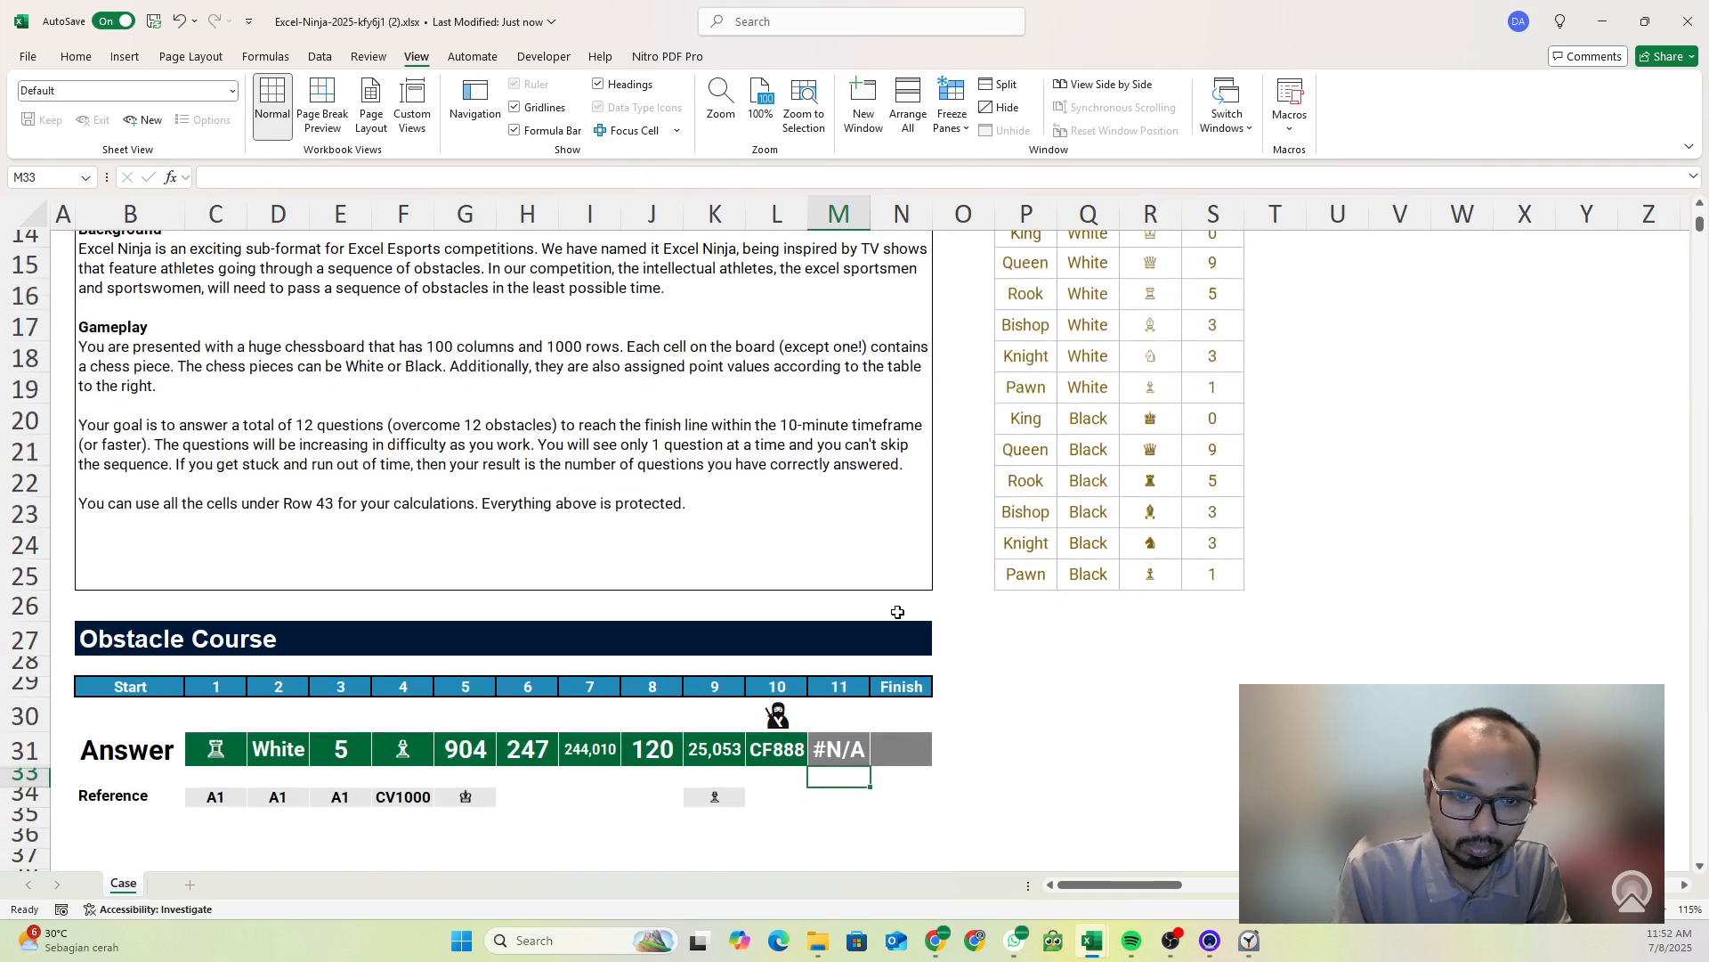
- Add 0 as the if_not_found argument of M31's XLOOKUP and commit the eleventh answer
click(844, 742)
click(437, 178)
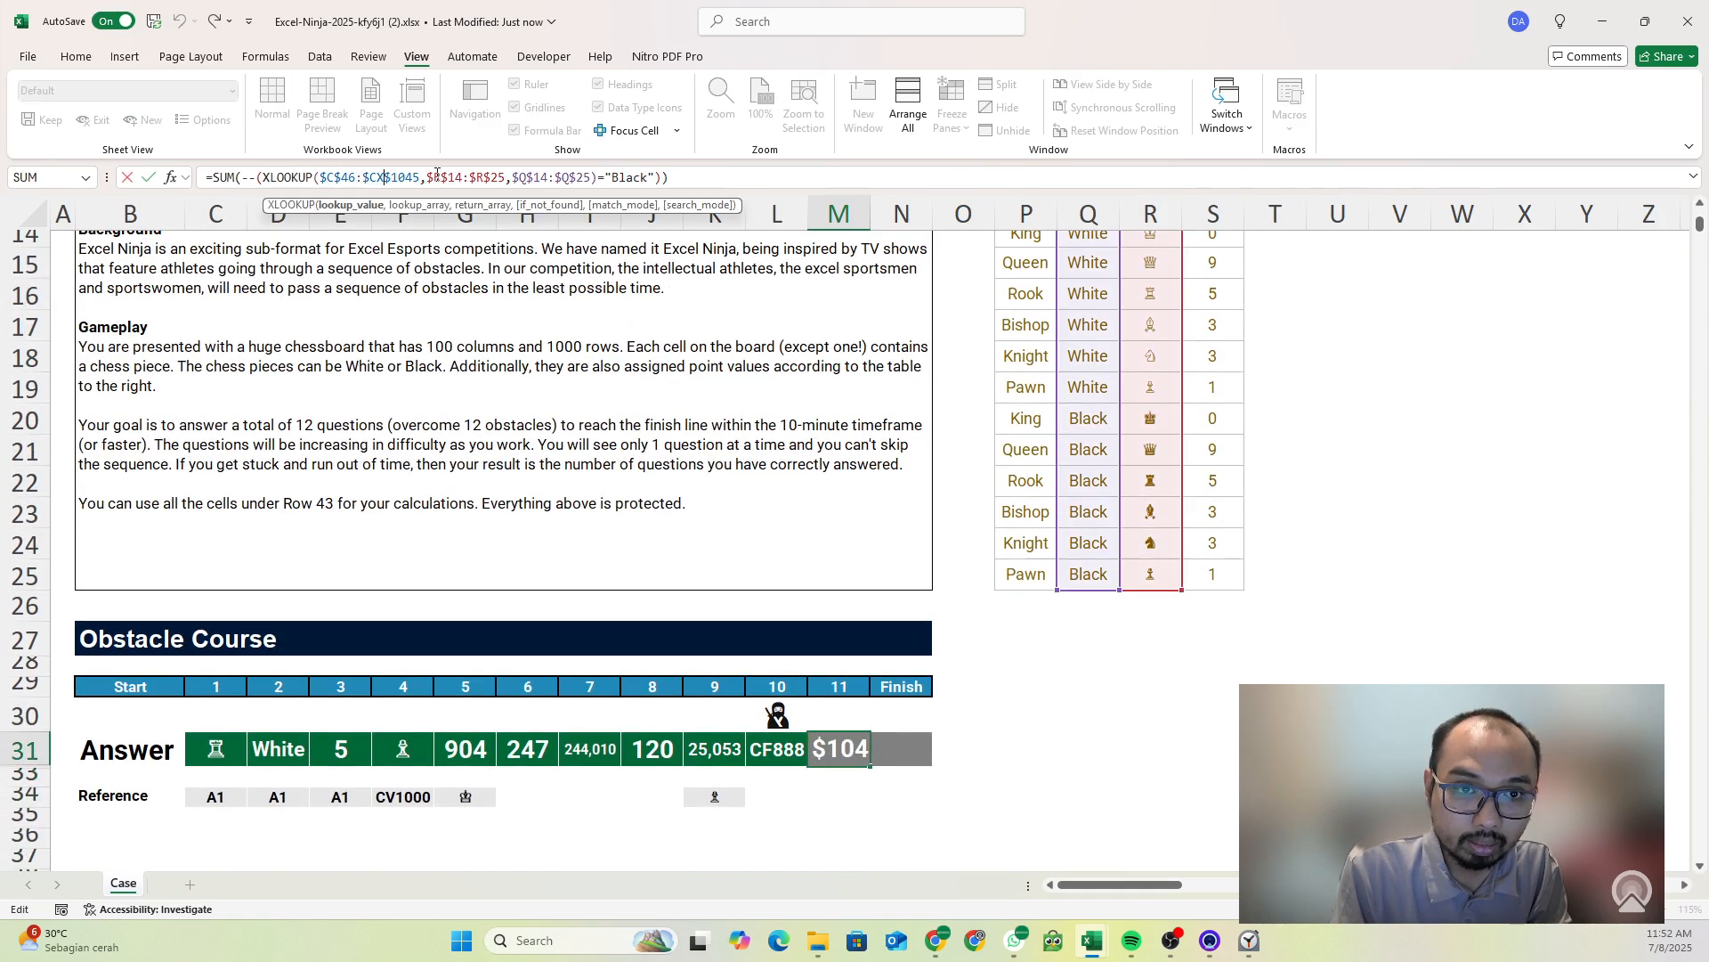
click(594, 178)
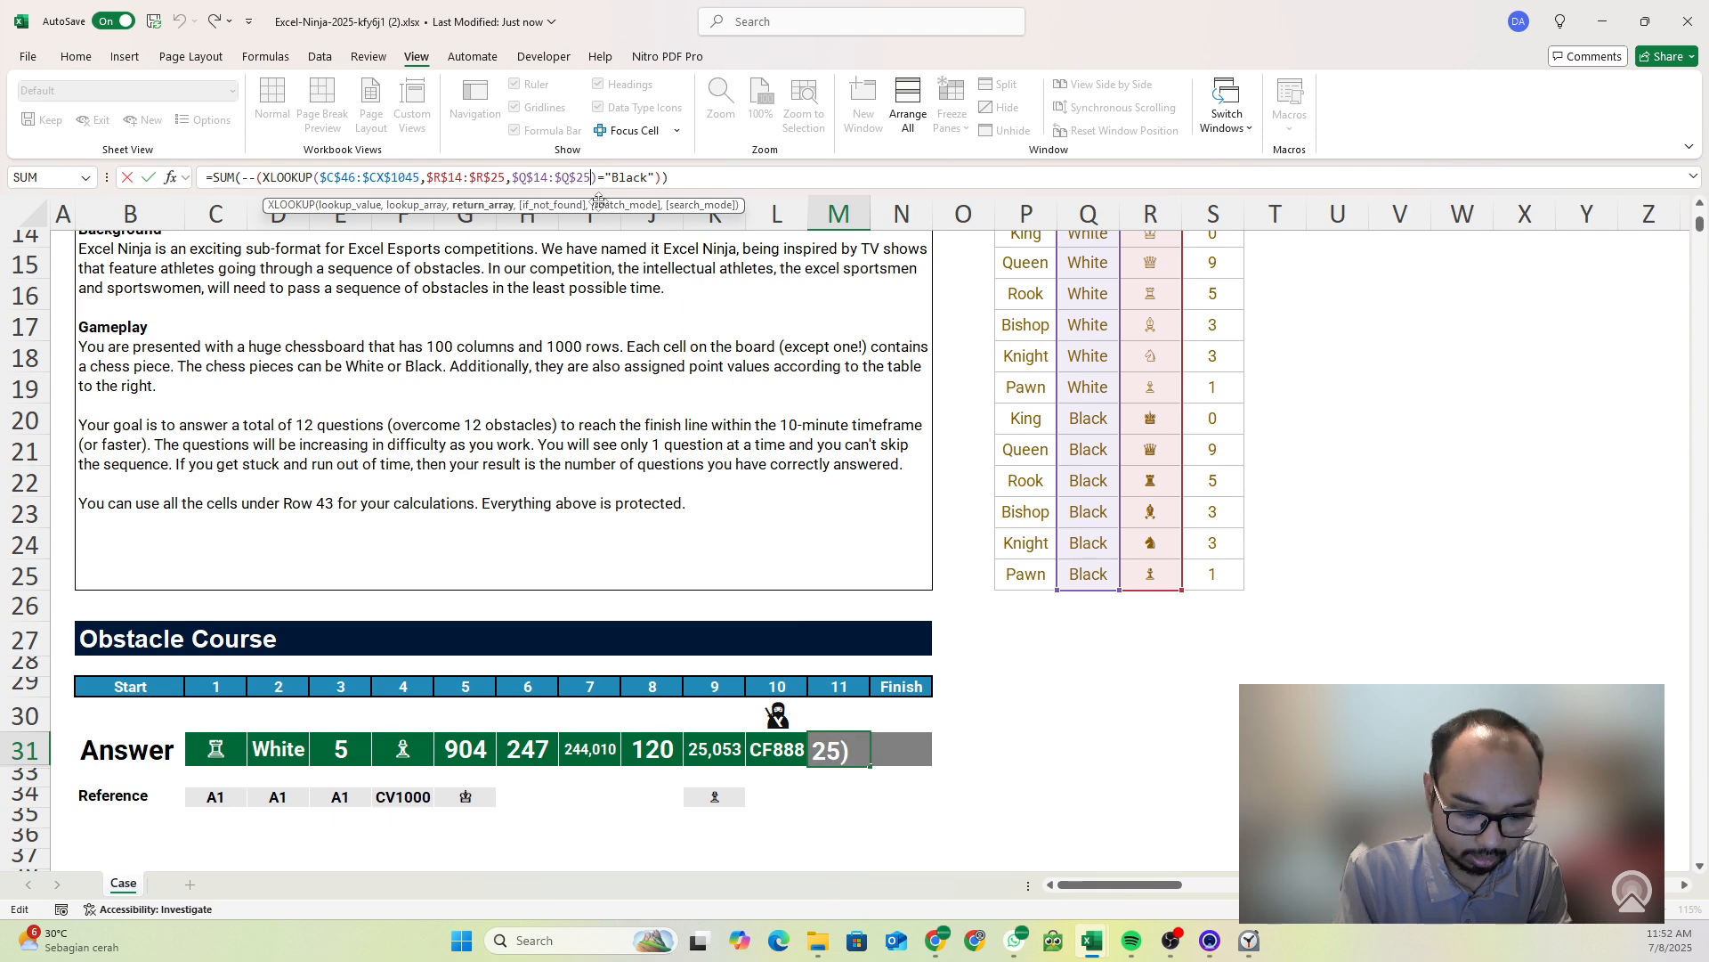
text(,)
text(0,0)
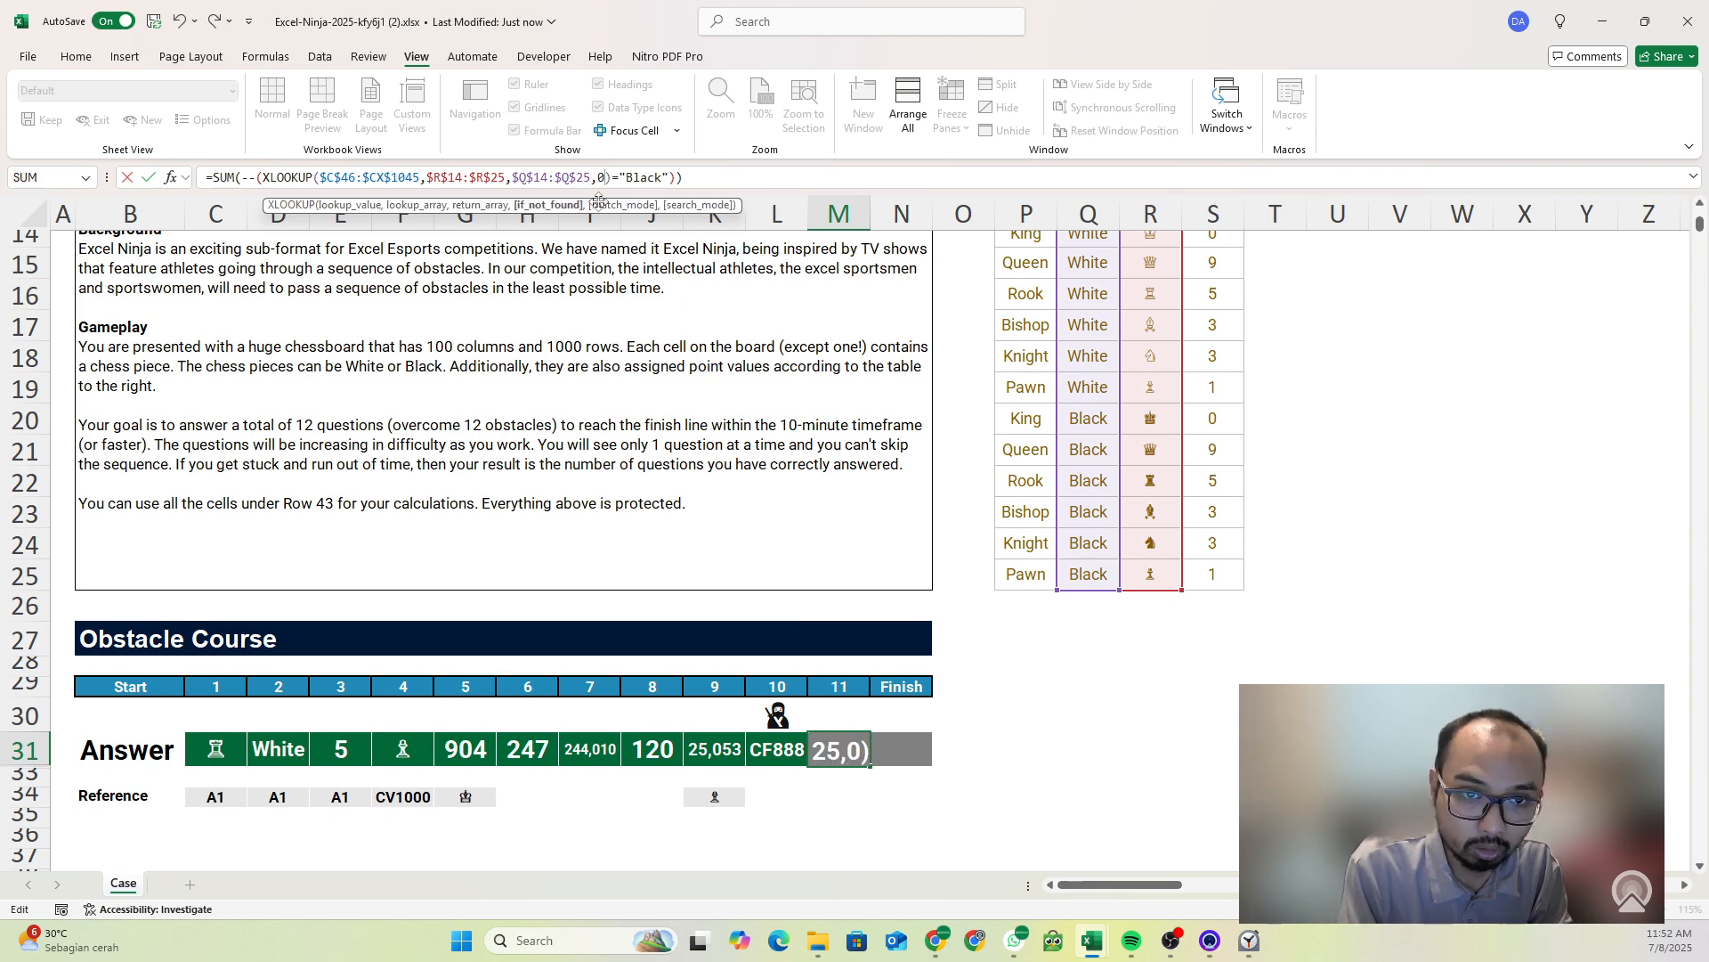
key(Return)
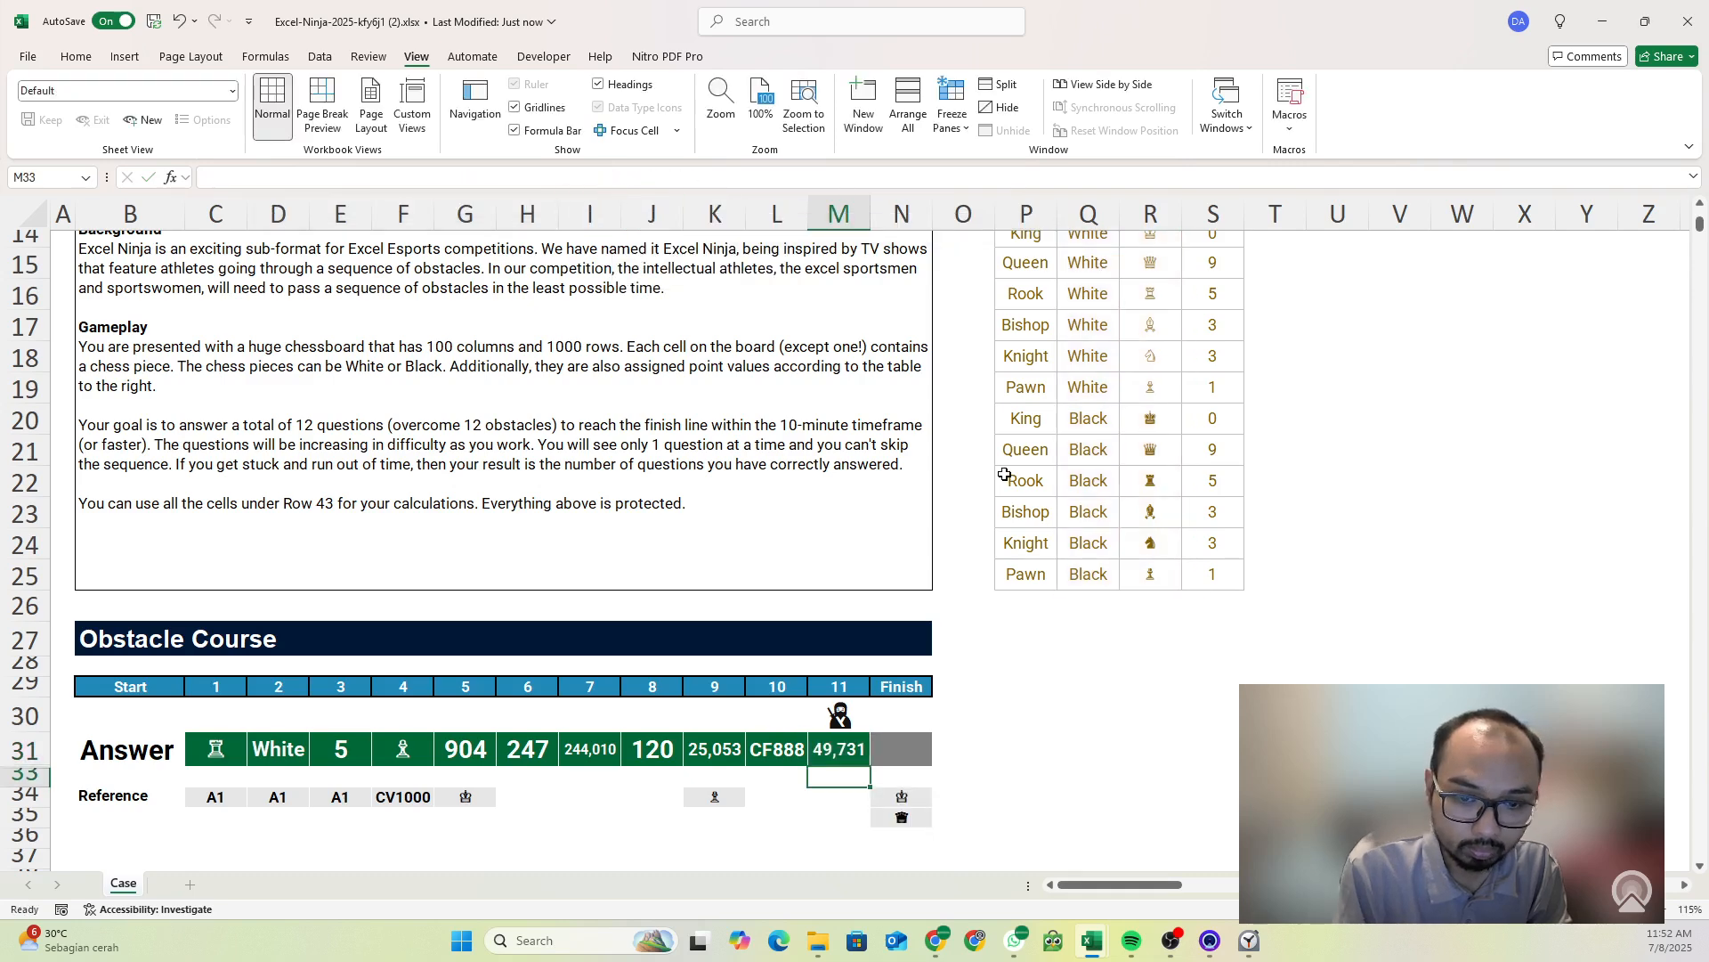
- Read the final question and examine the 3×3 block C46:E48 as an example of a square's neighbours on the board
scroll(984, 591, down, 2)
scroll(856, 628, down, 2)
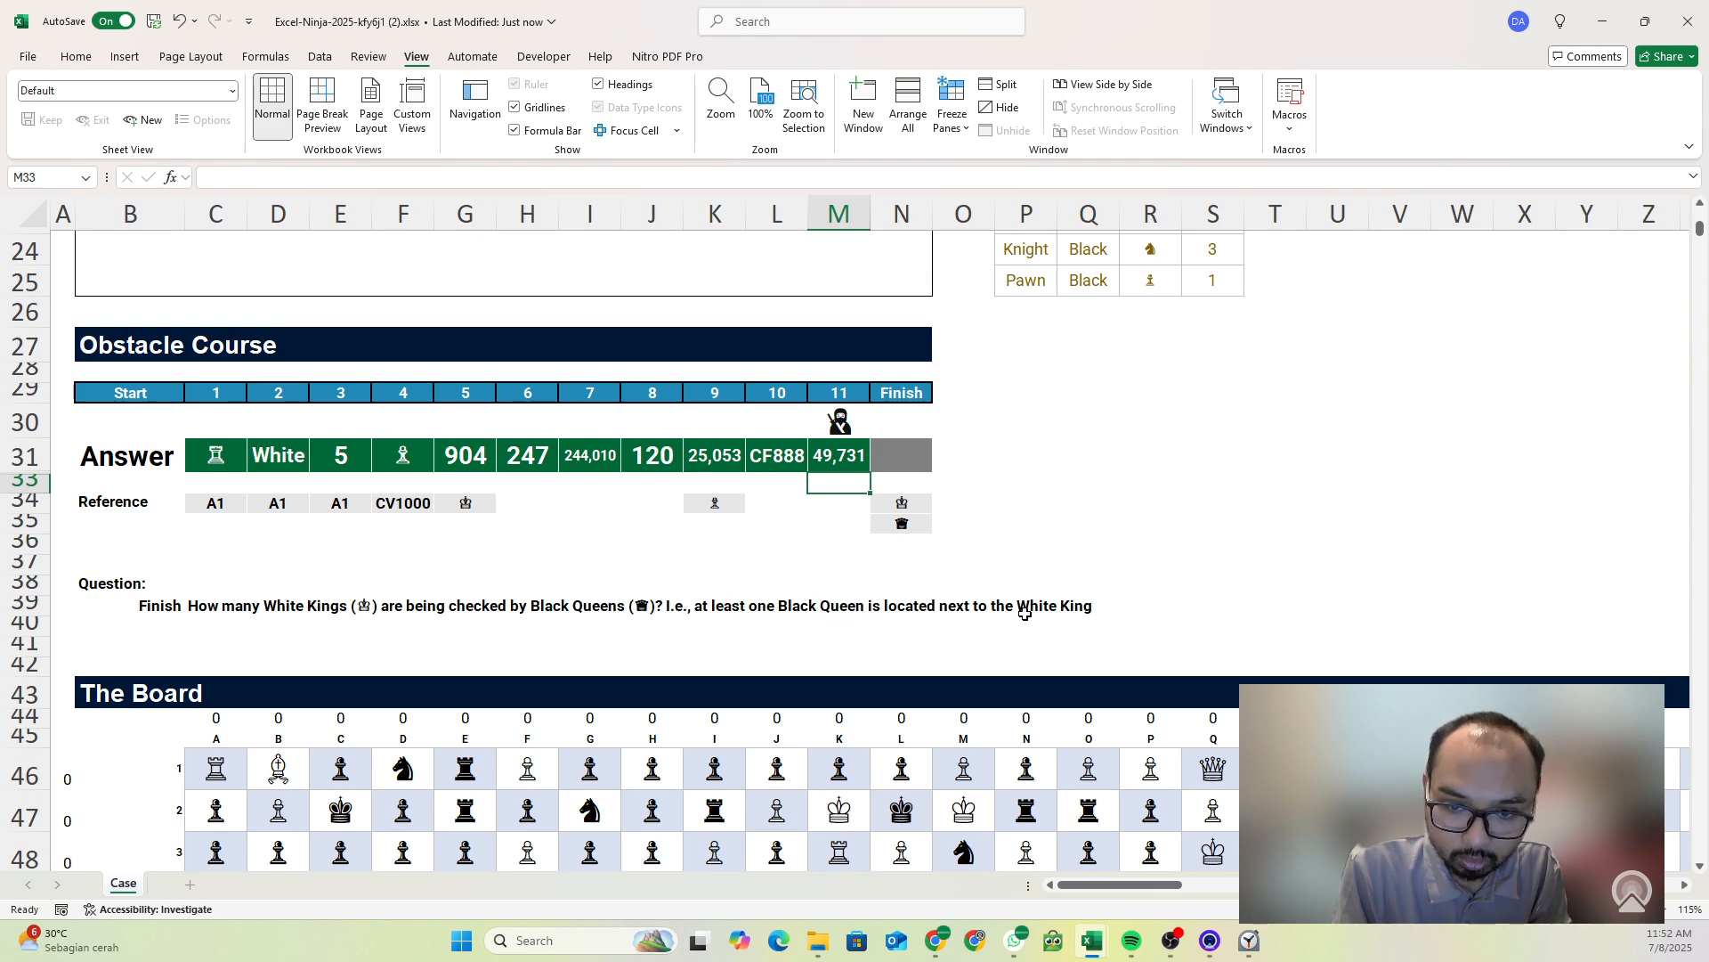
scroll(1046, 616, down, 1)
click(279, 692)
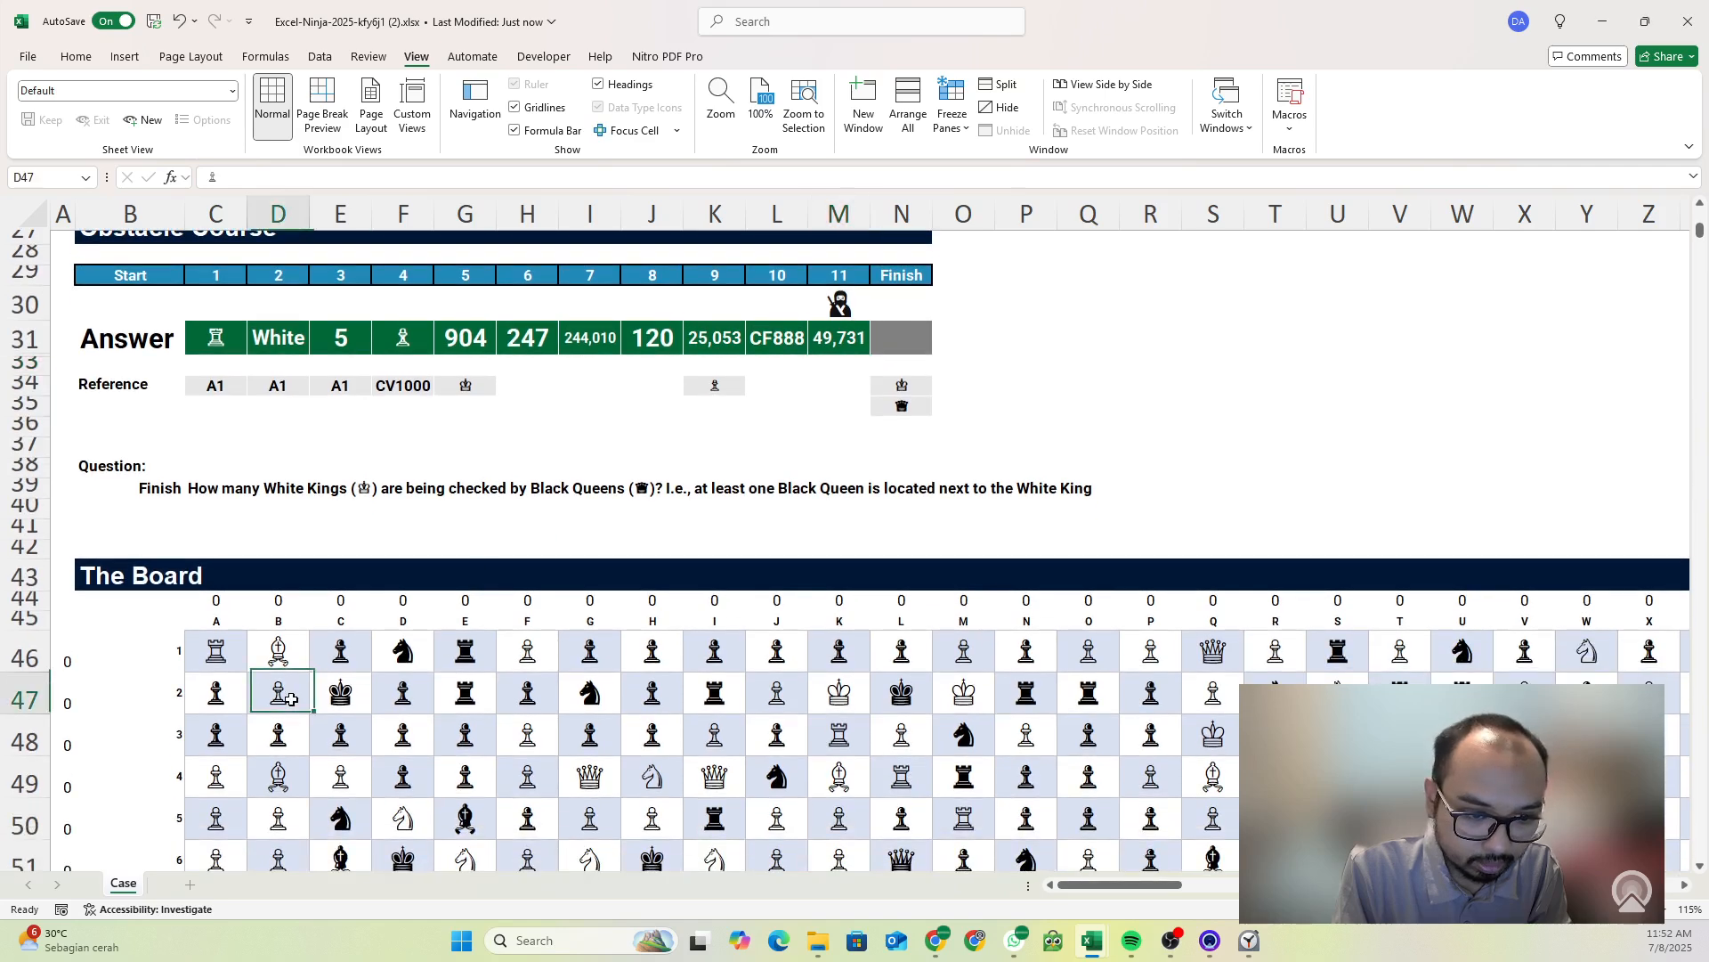
mouse_move(222, 653)
mouse_down()
mouse_move(348, 696)
mouse_move(346, 737)
mouse_up()
click(205, 650)
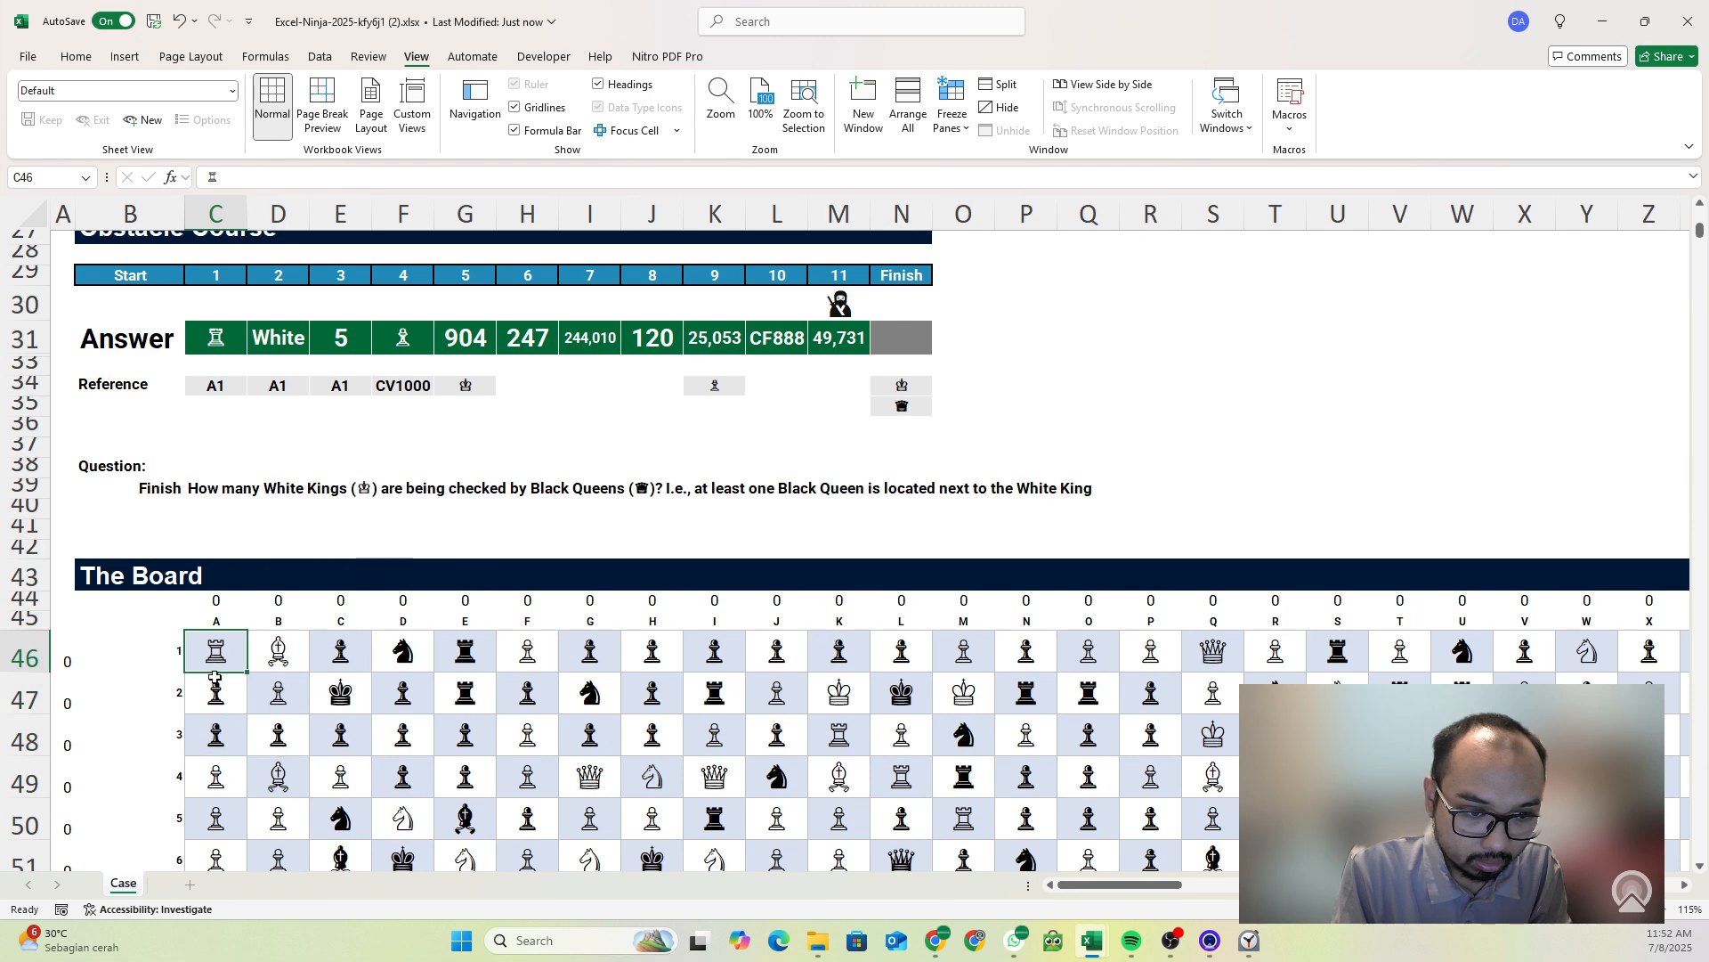
drag(219, 730, 343, 654)
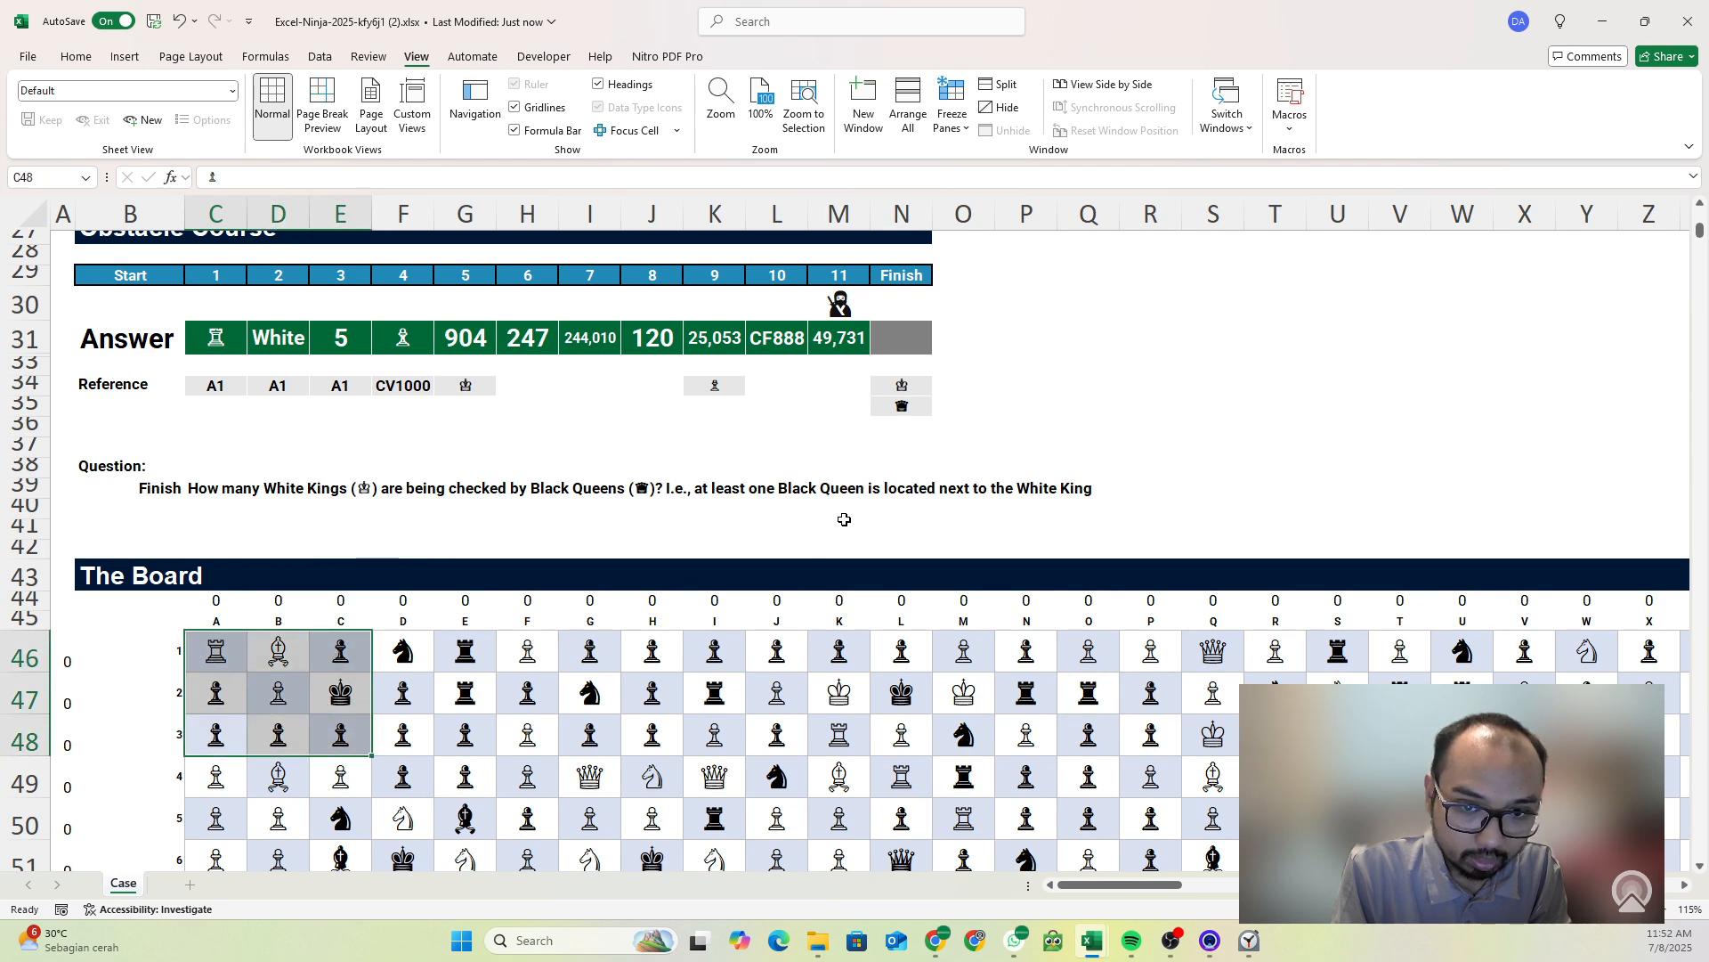
- Copy the entire chessboard range, C46:CX1045
click(232, 655)
key(ctrl+shift+End)
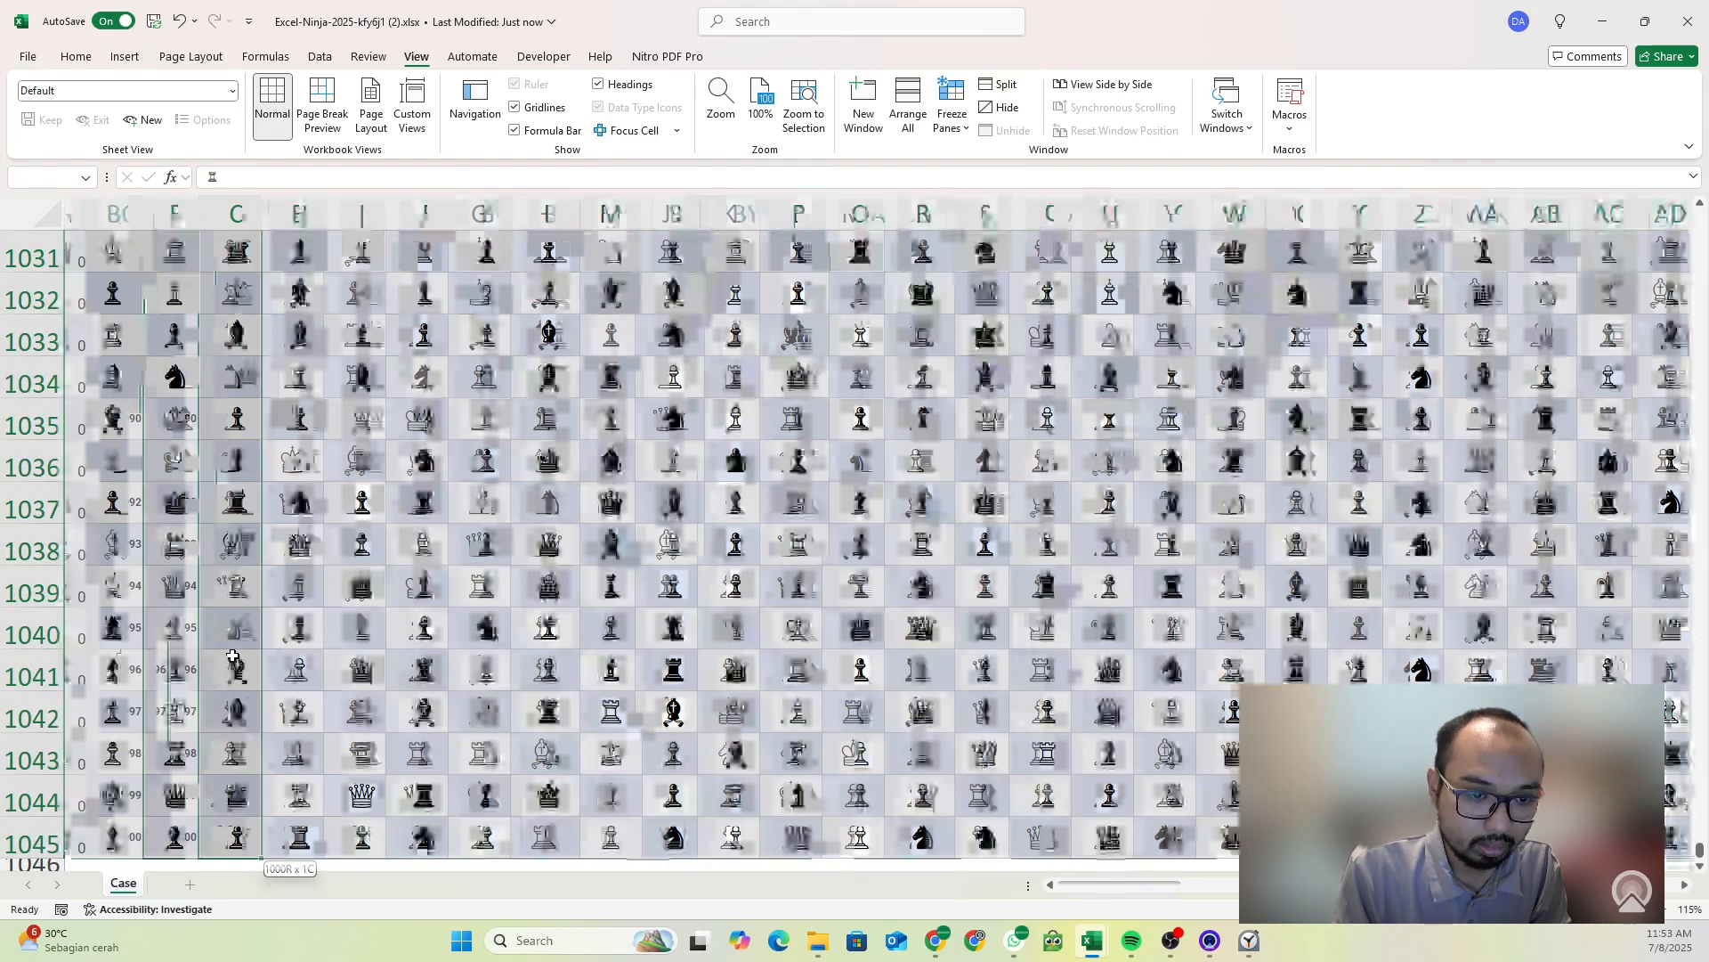
key(ctrl+c)
- Paste the copied board as values beside the original, starting in CZ46, and return to that cell
key(Up)
key(Down)
key(ctrl+Right)
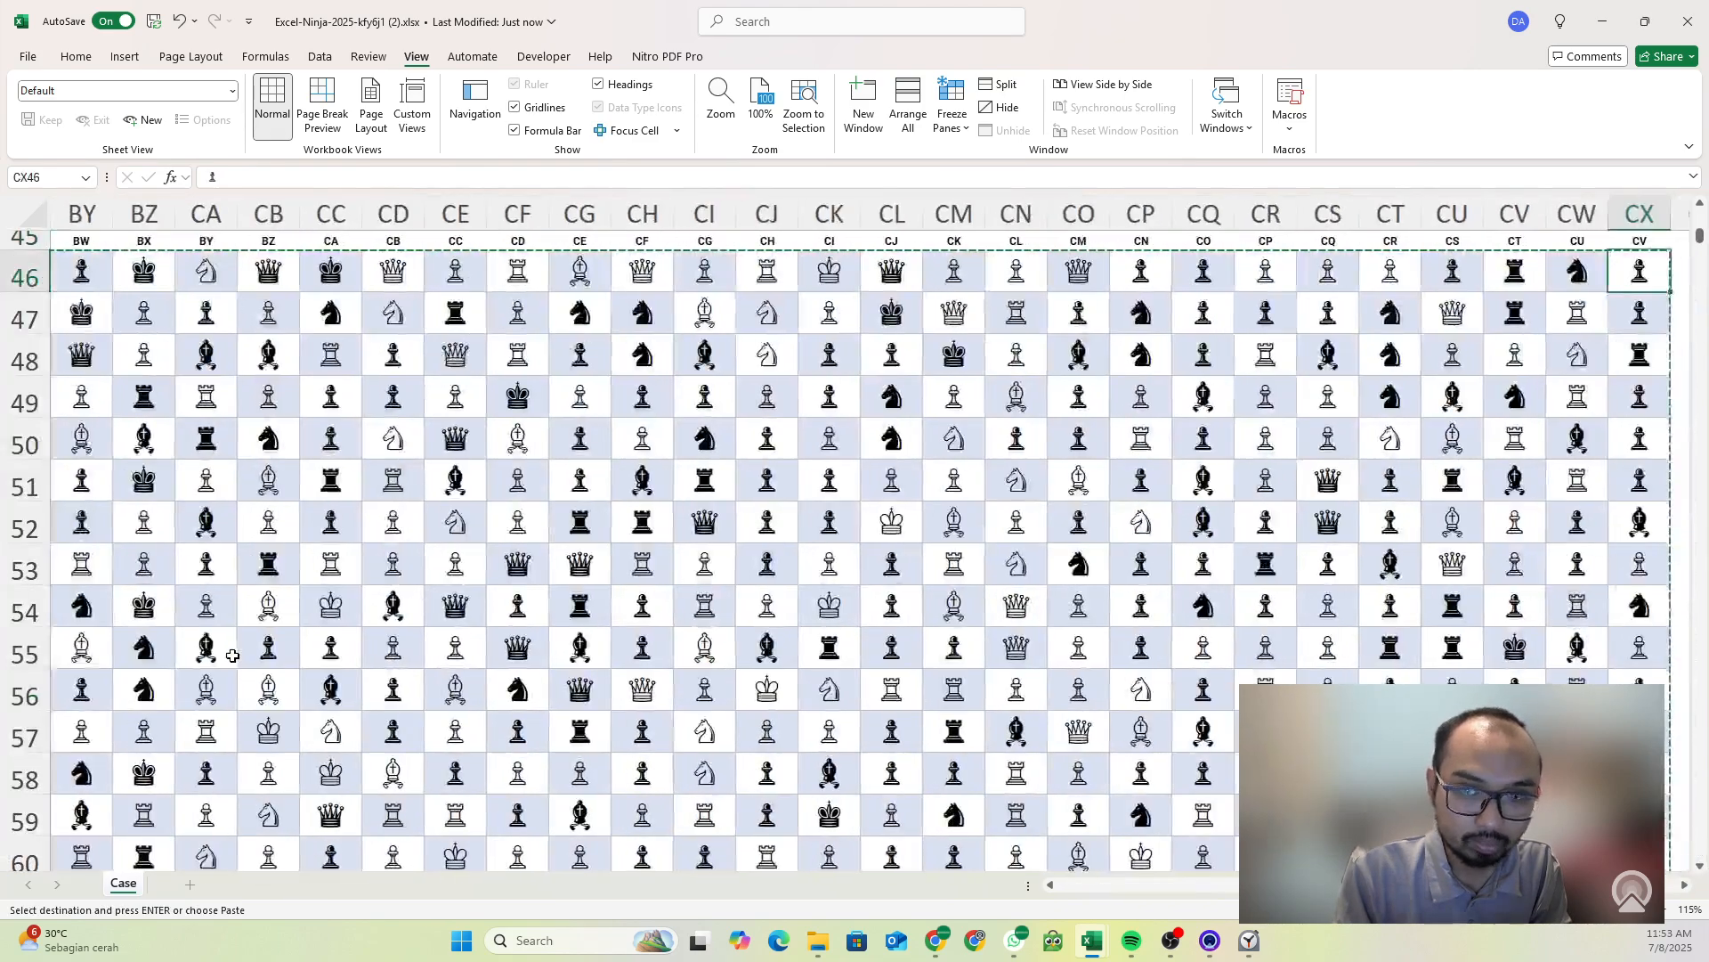
key(Right)
key(Right)
key(Right)
key(Left)
key(ctrl+shift+v)
key(Right)
key(Right)
key(Right)
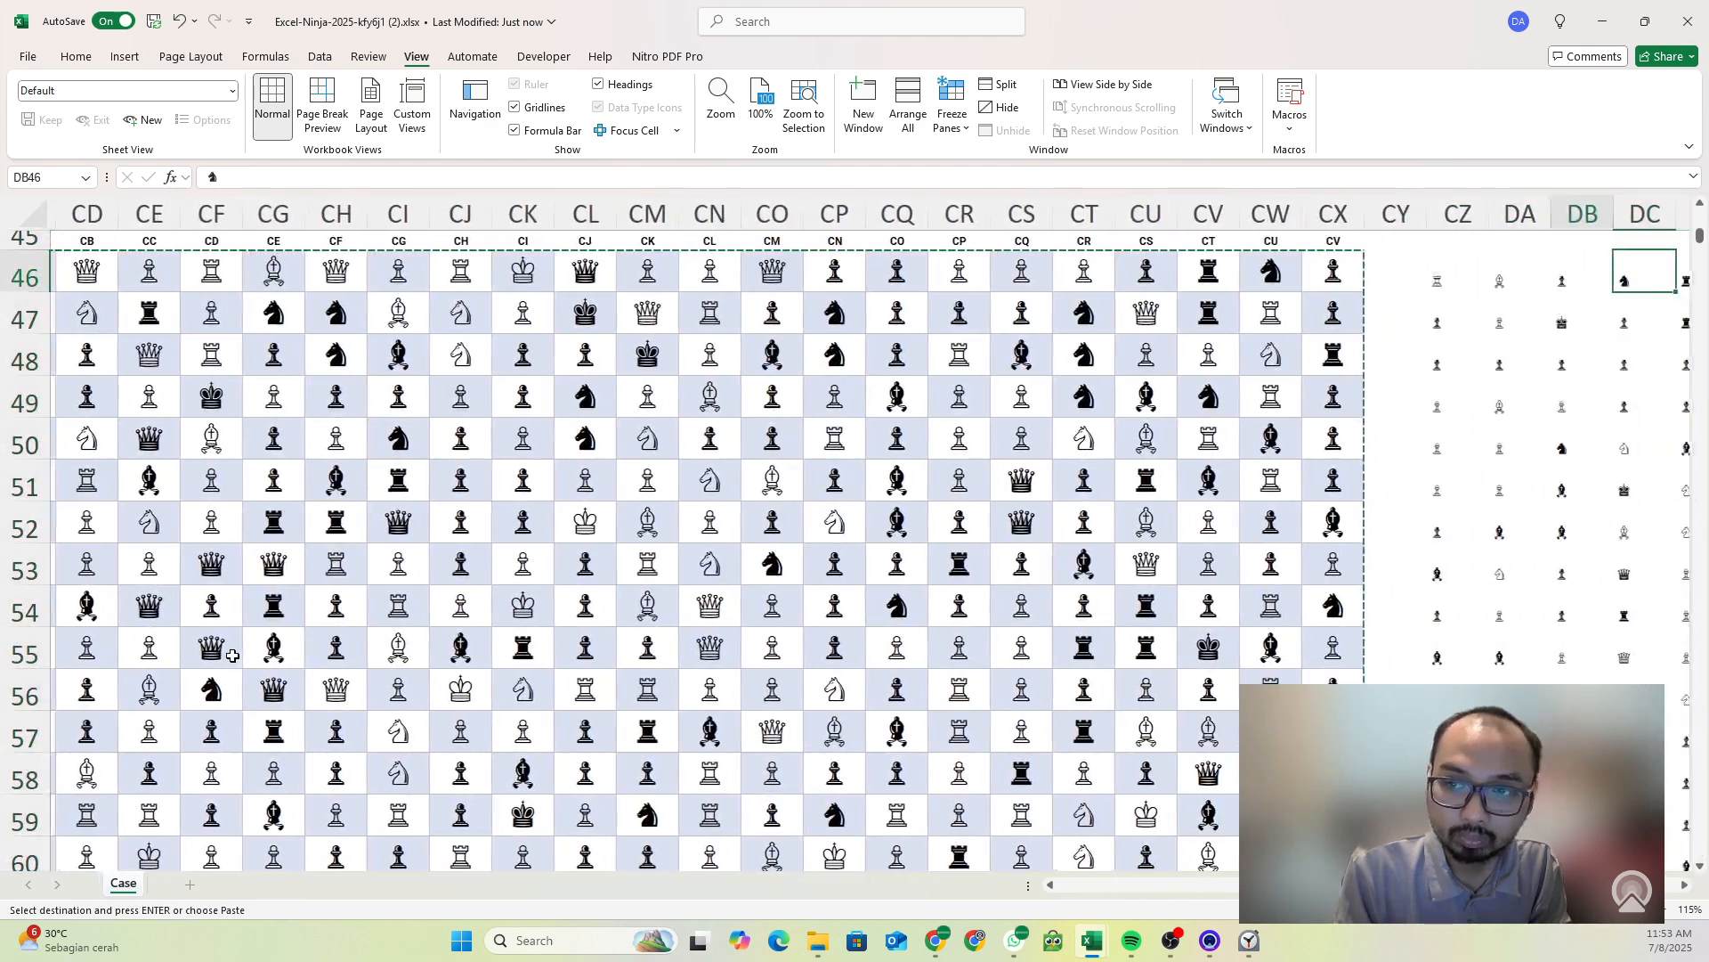
key(Left)
key(Left)
key(Left)
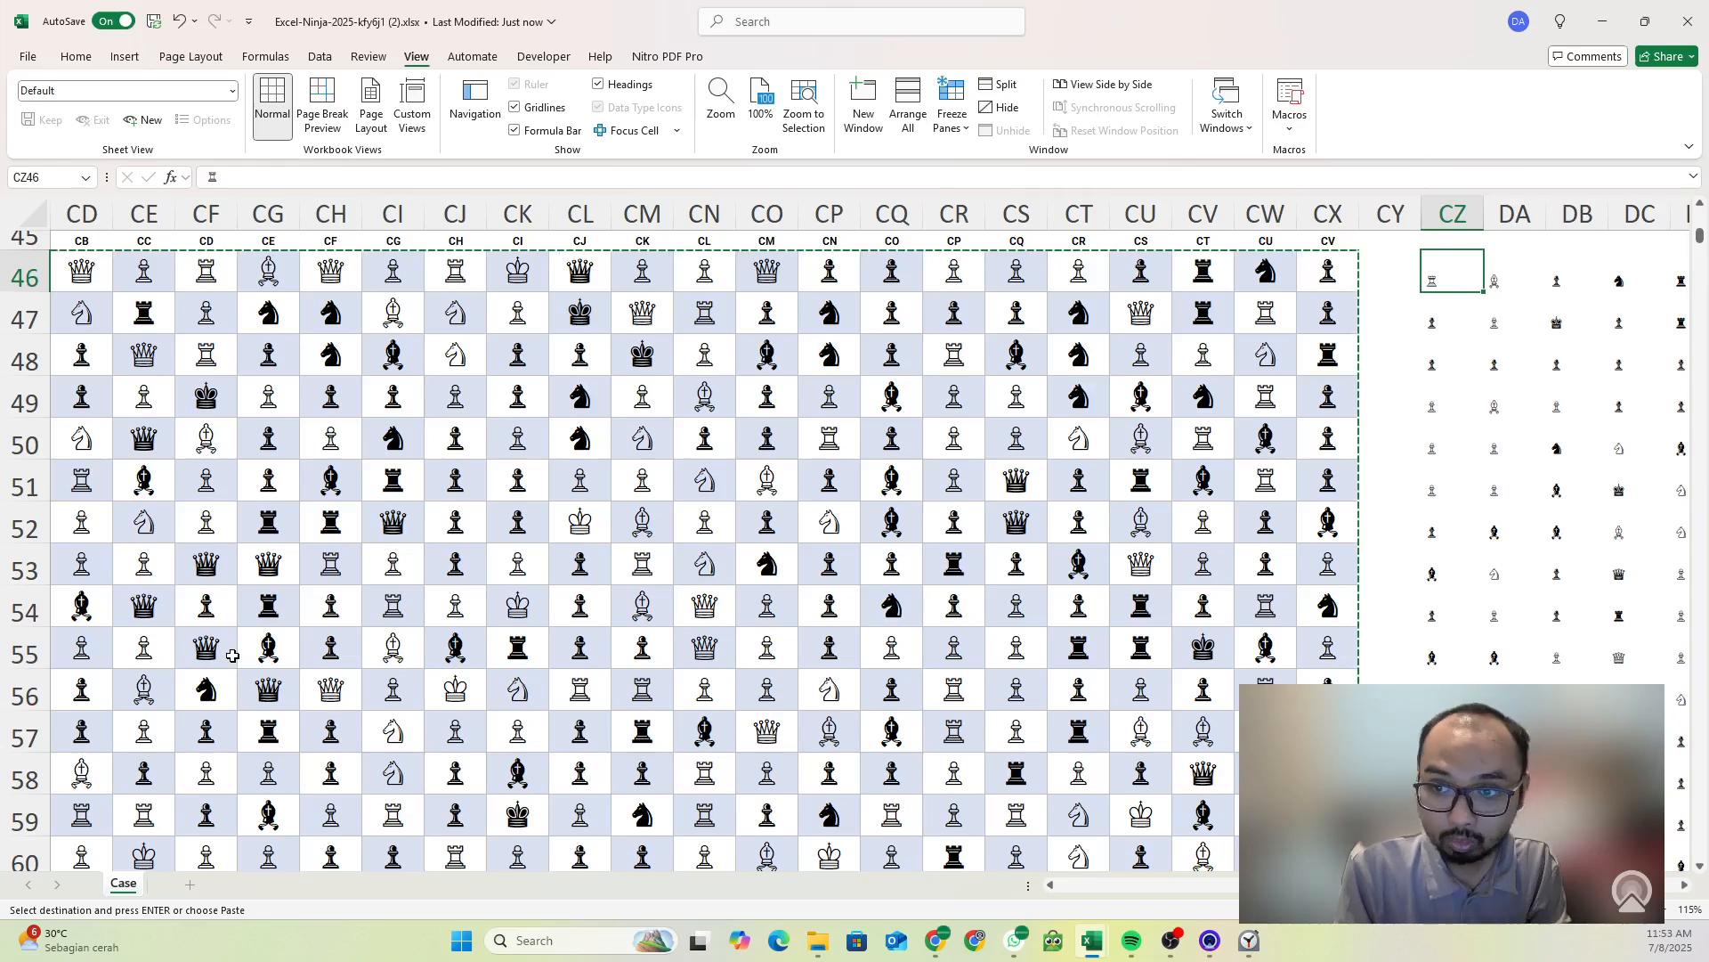
- Start a formula in CZ46 that compares board cell C46 with the white king reference, $N$34
text(=)
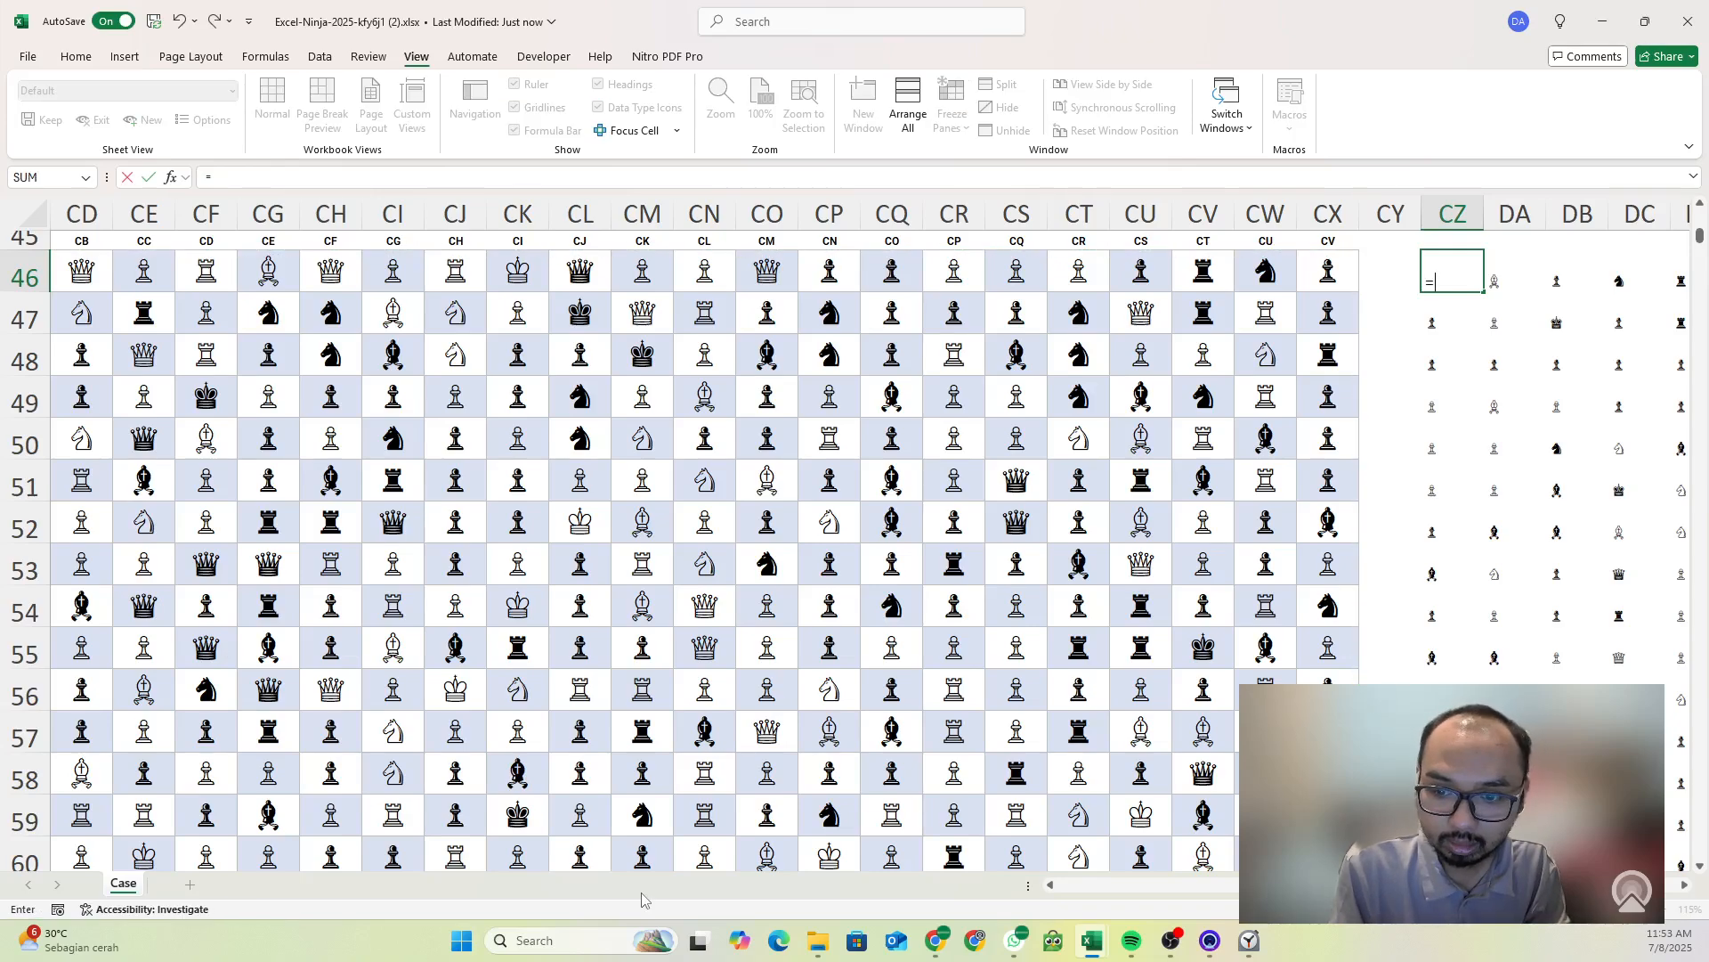
key(ctrl+Left)
key(ctrl+Left)
scroll(470, 482, up, 3)
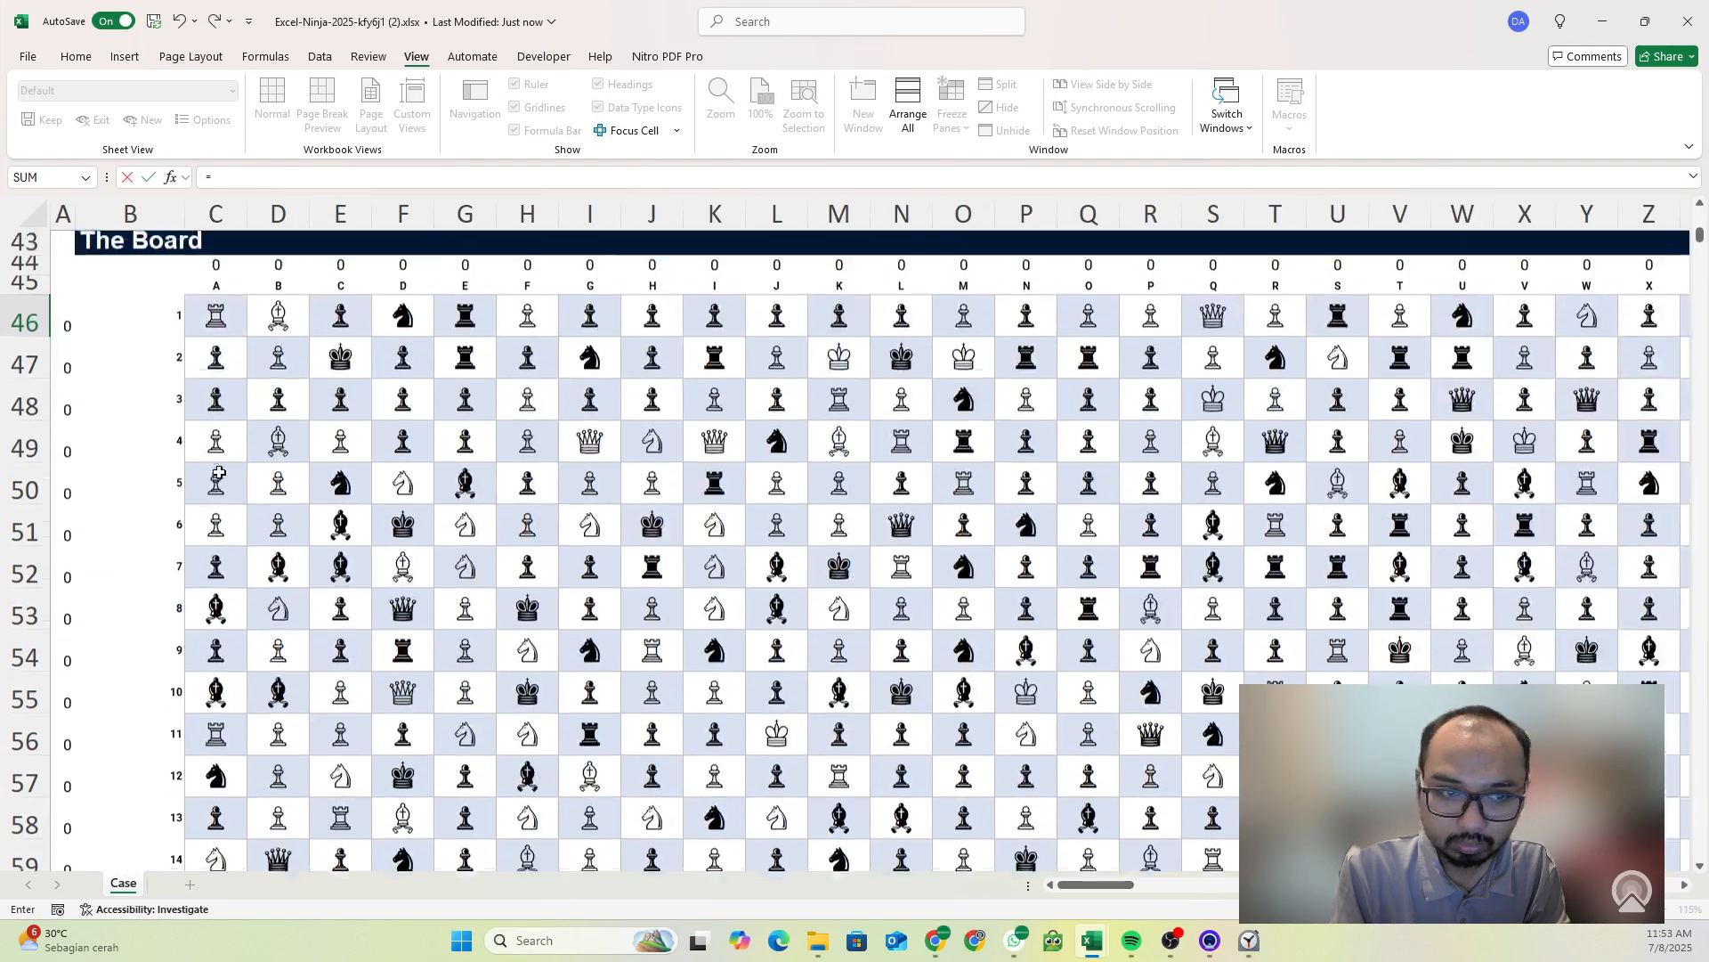
text(=)
scroll(469, 482, up, 2)
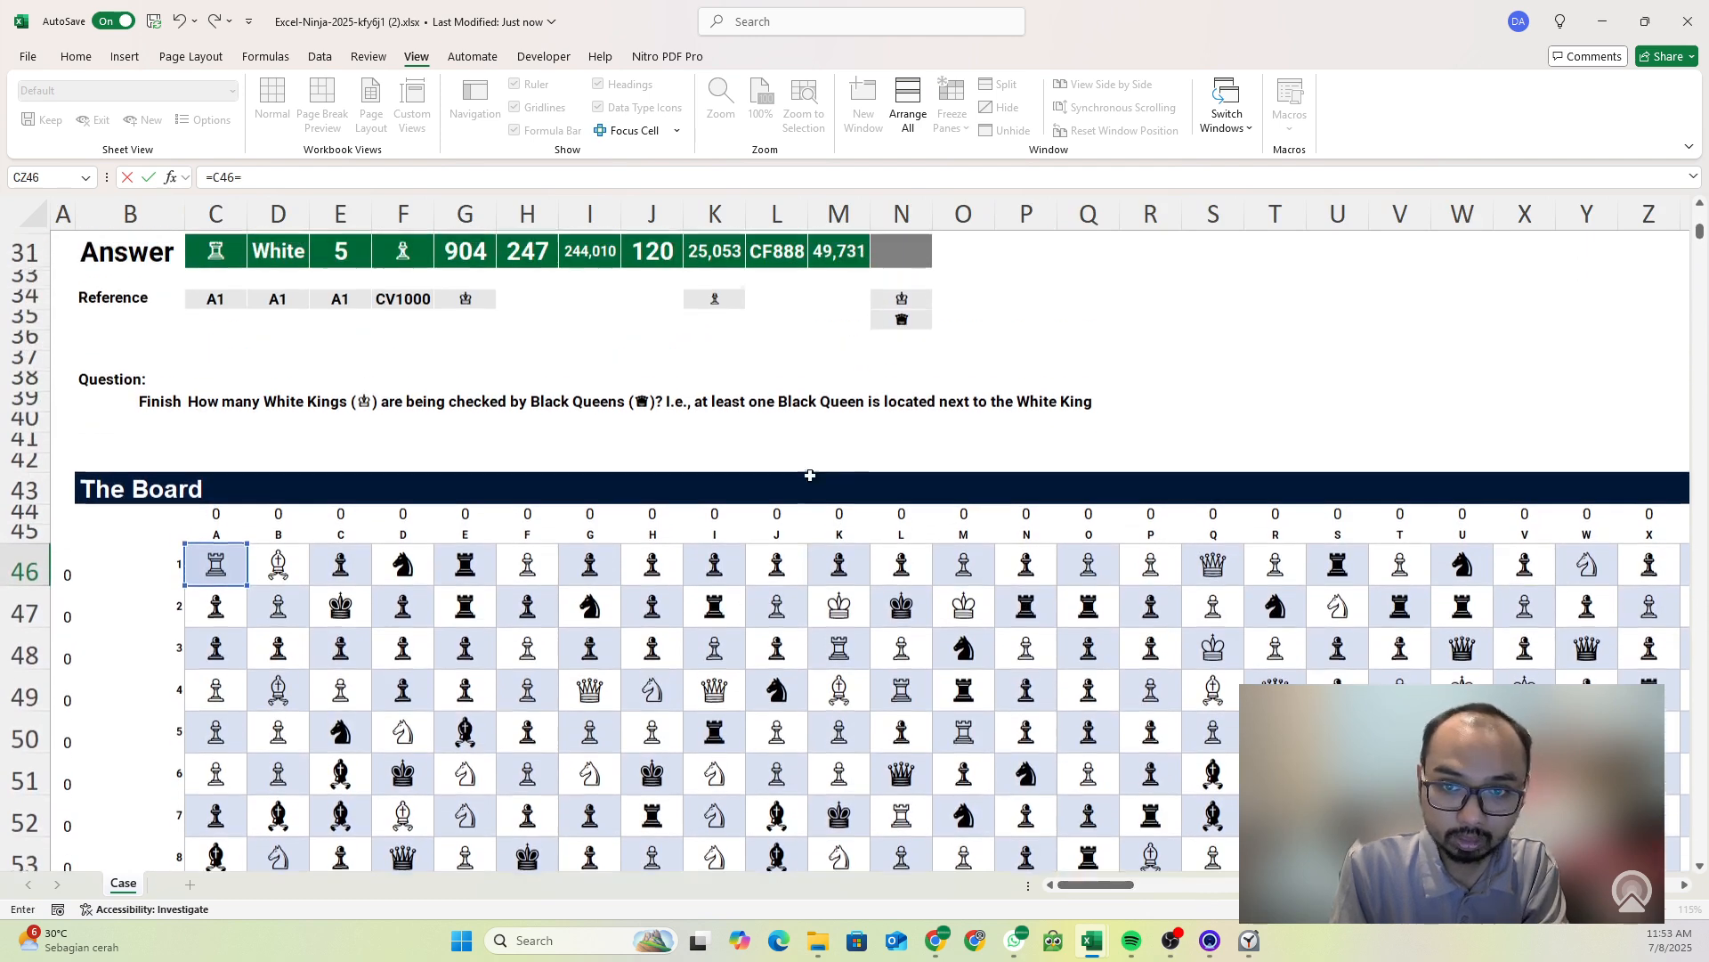
click(892, 303)
click(258, 177)
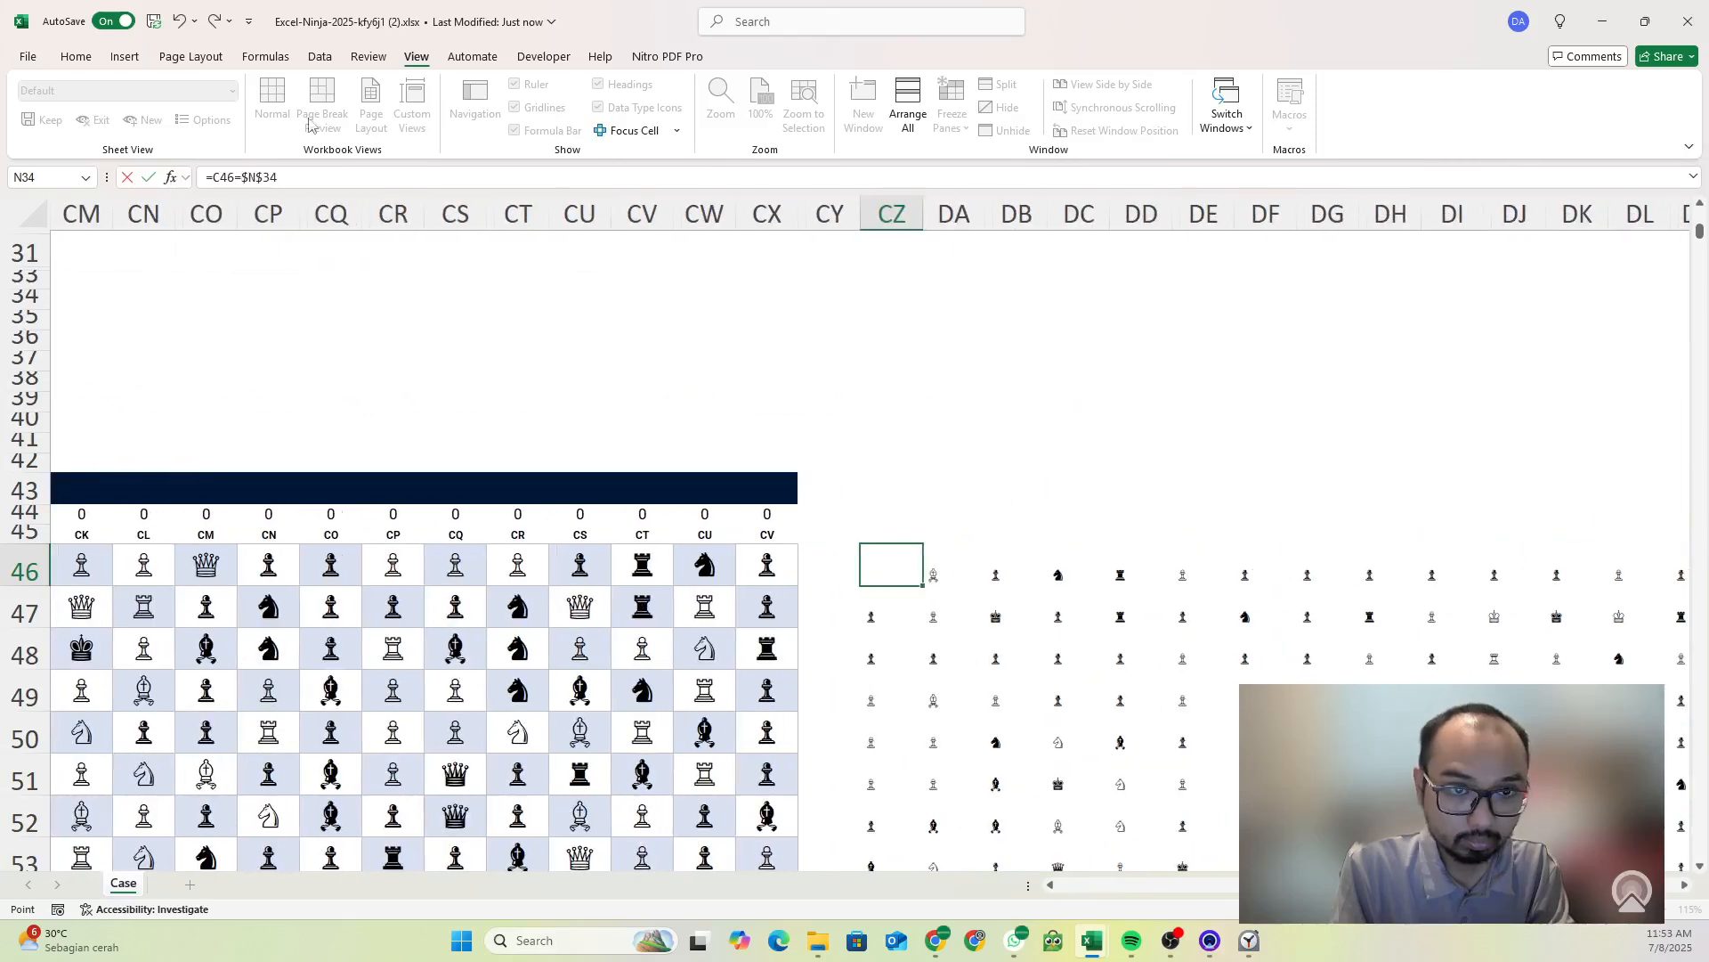
key(F4)
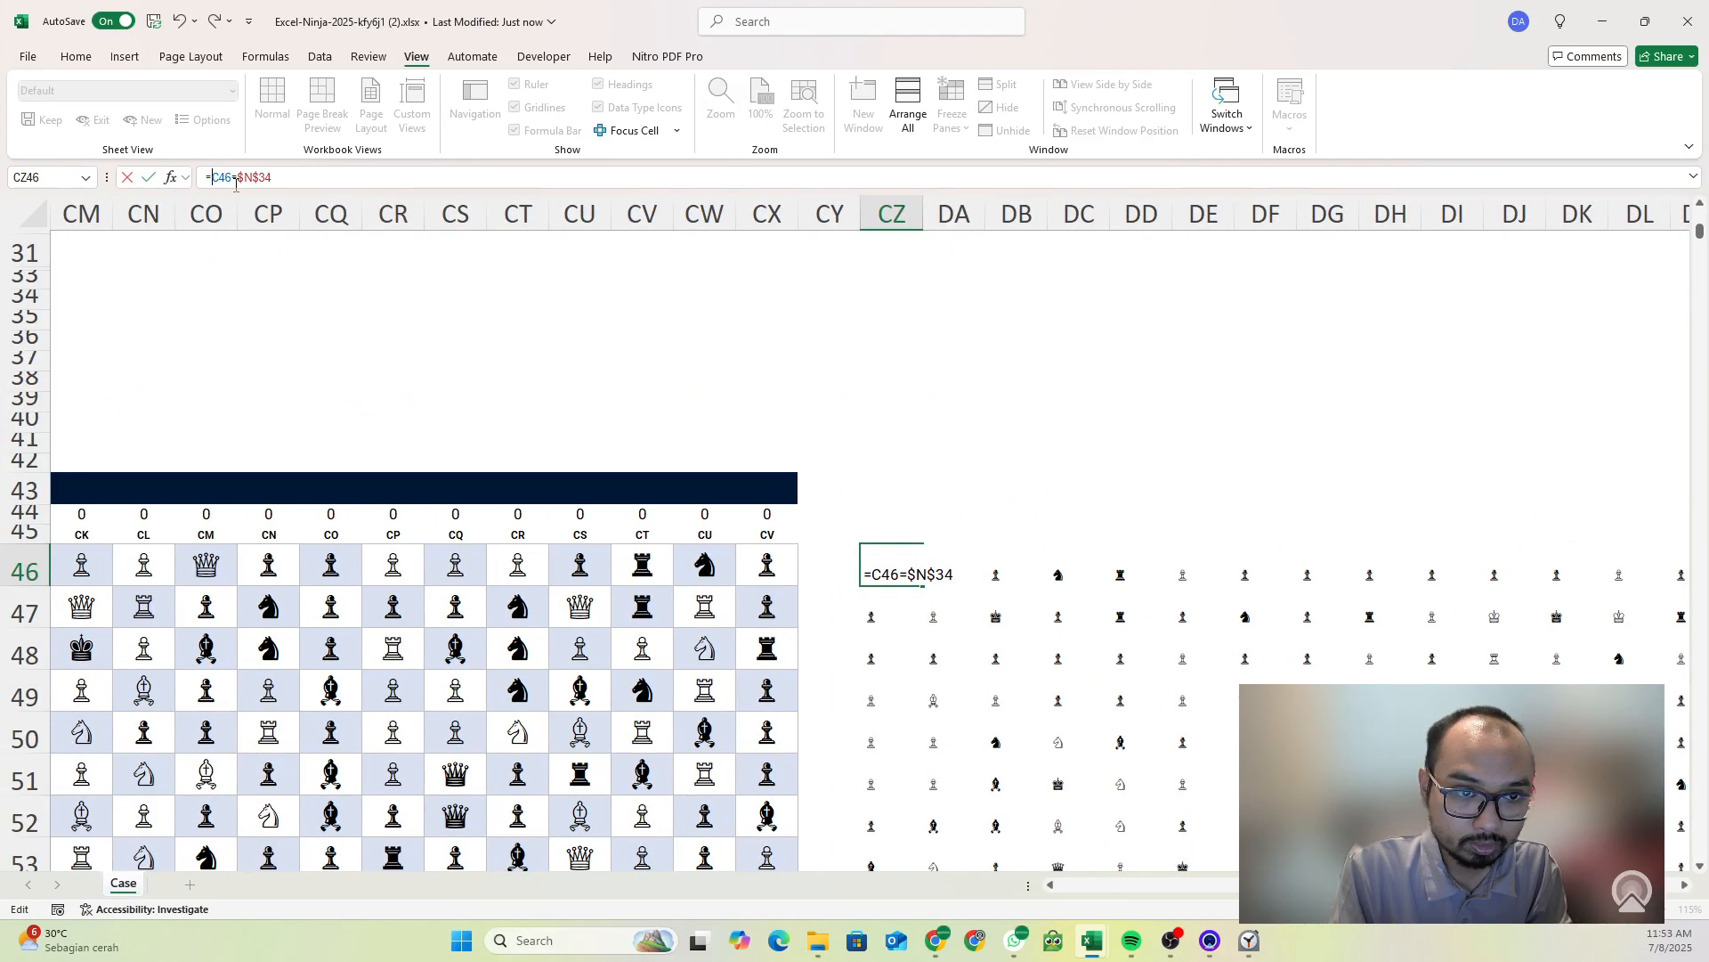
- Wrap the comparison in AND and add a COUNTIF over the surrounding 3×3 range, B45:D47, as its second condition
text(and()
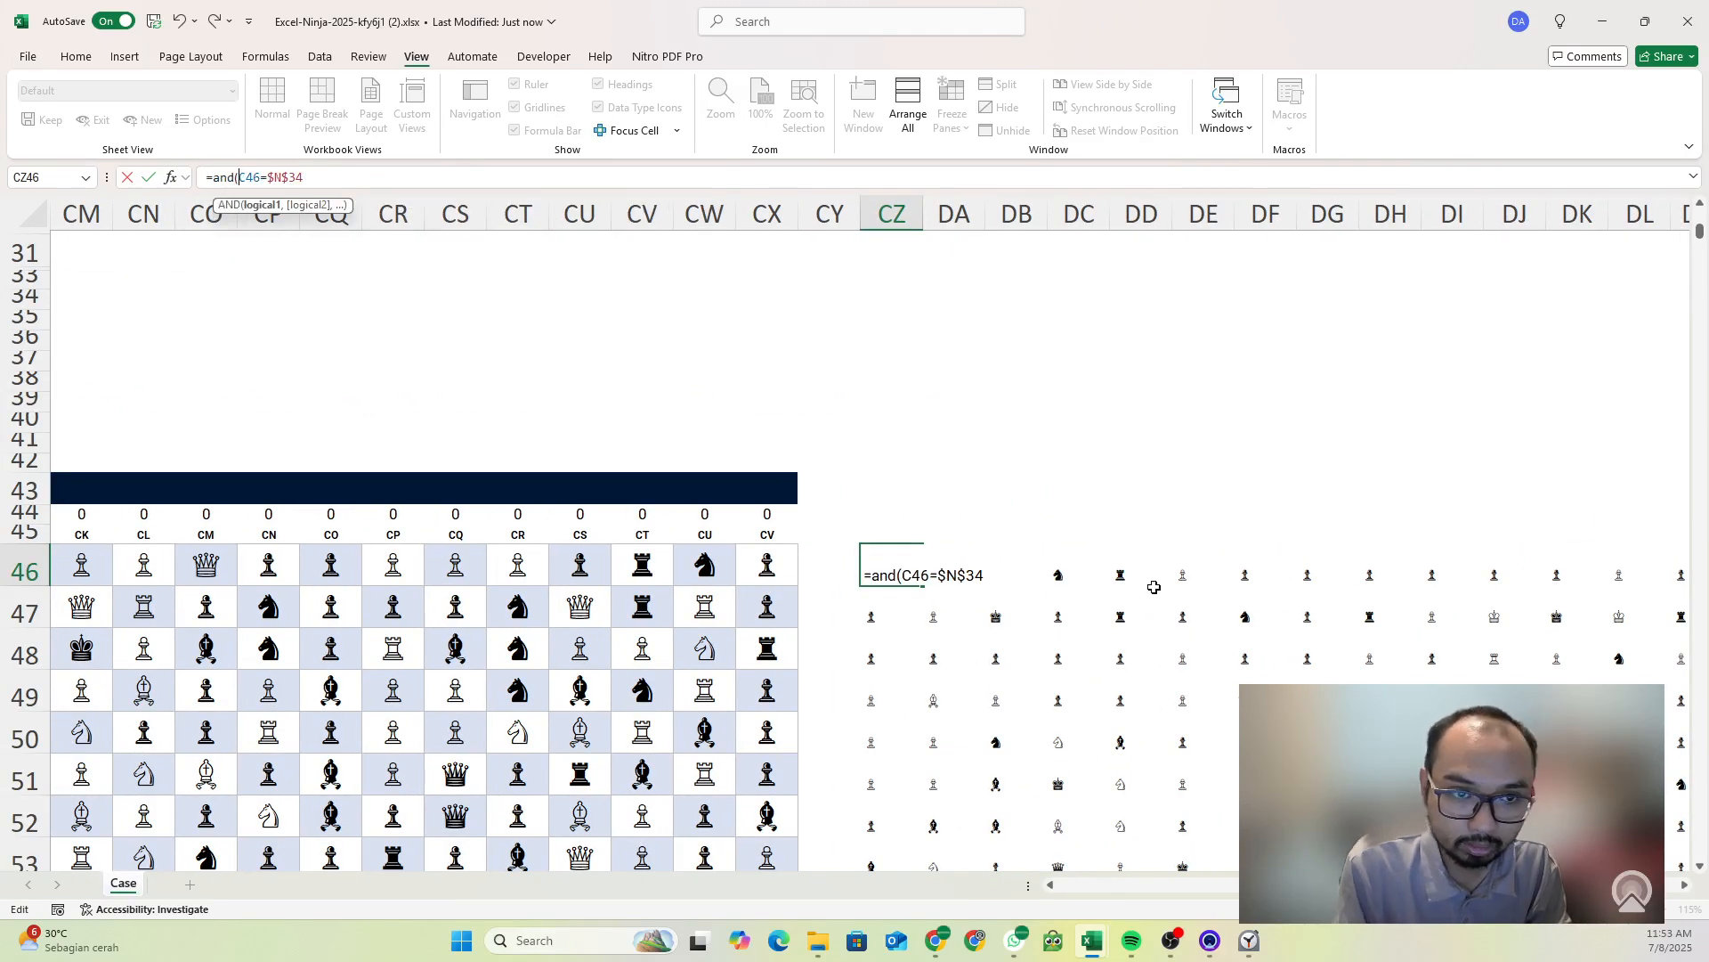
scroll(302, 620, left, 20)
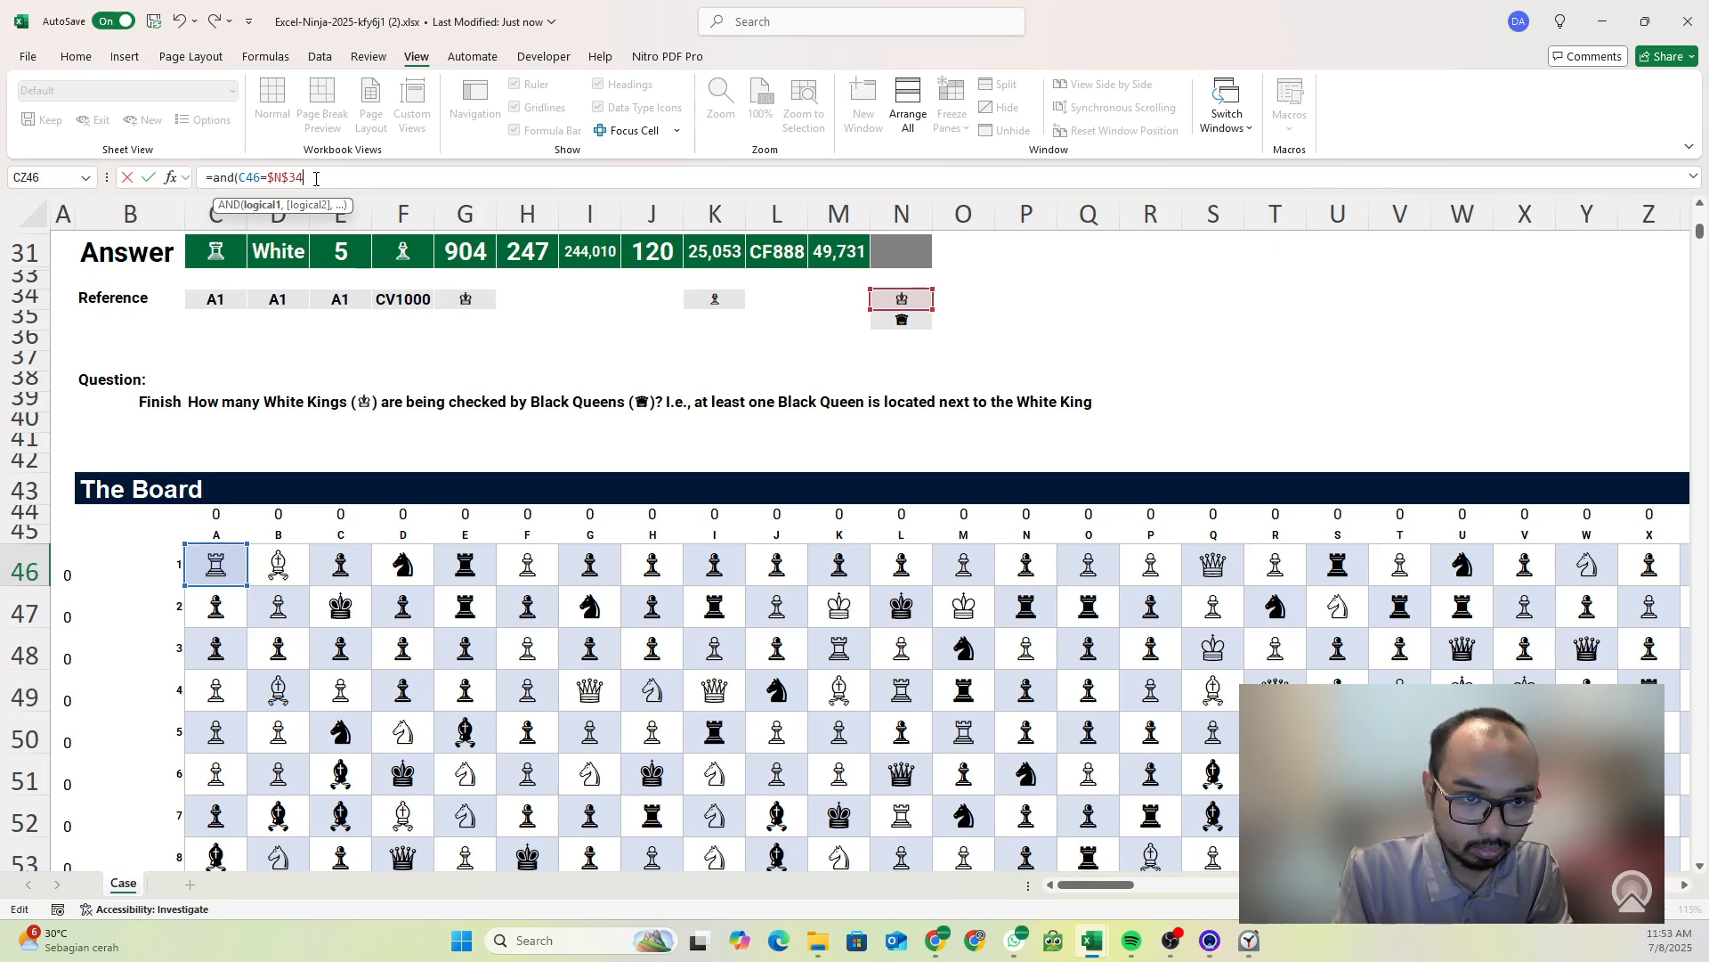
text(,coun)
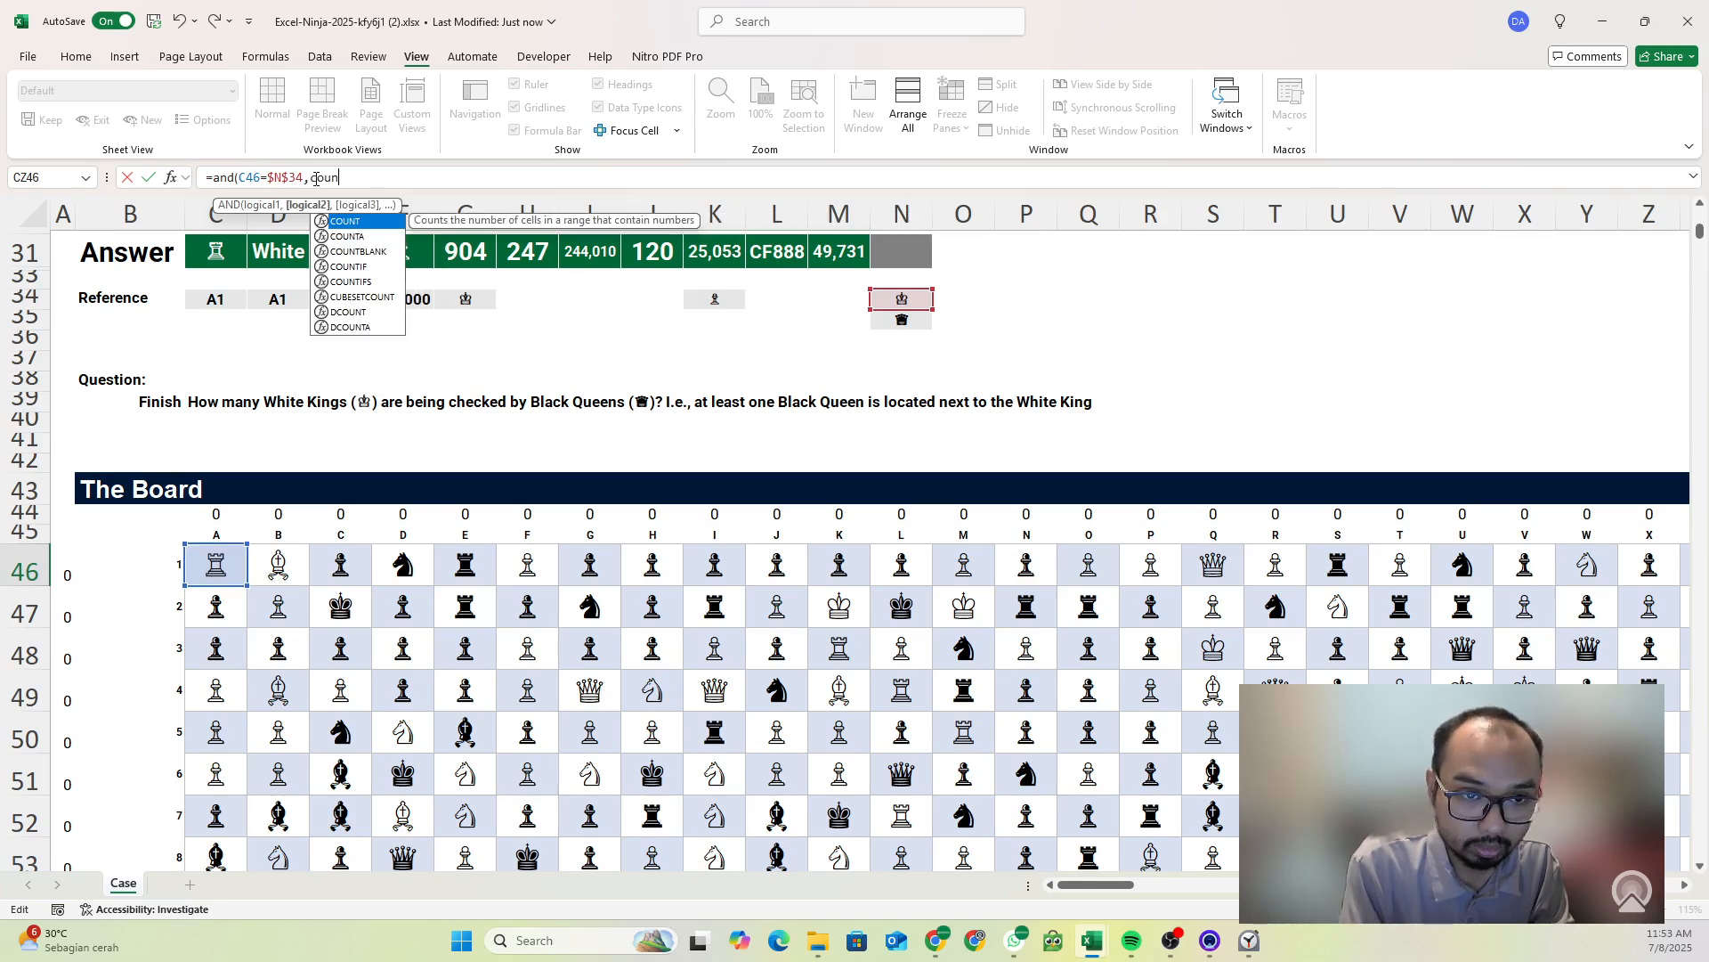
text(tif()
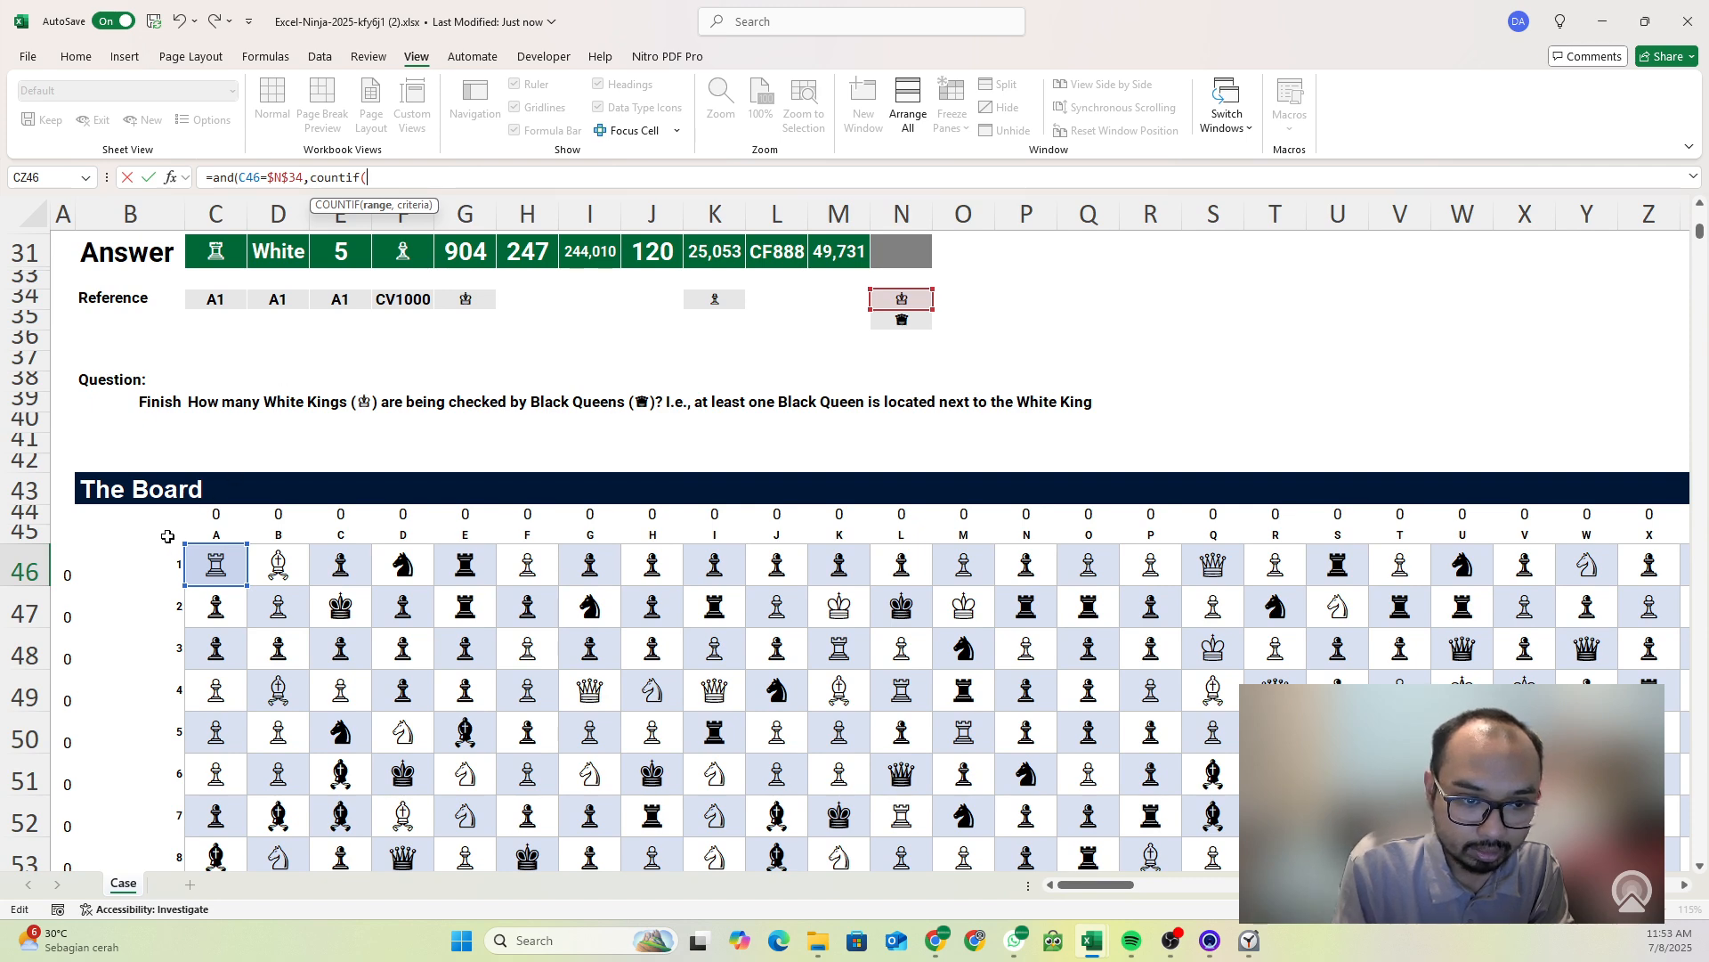
drag(168, 536, 136, 616)
click(270, 577)
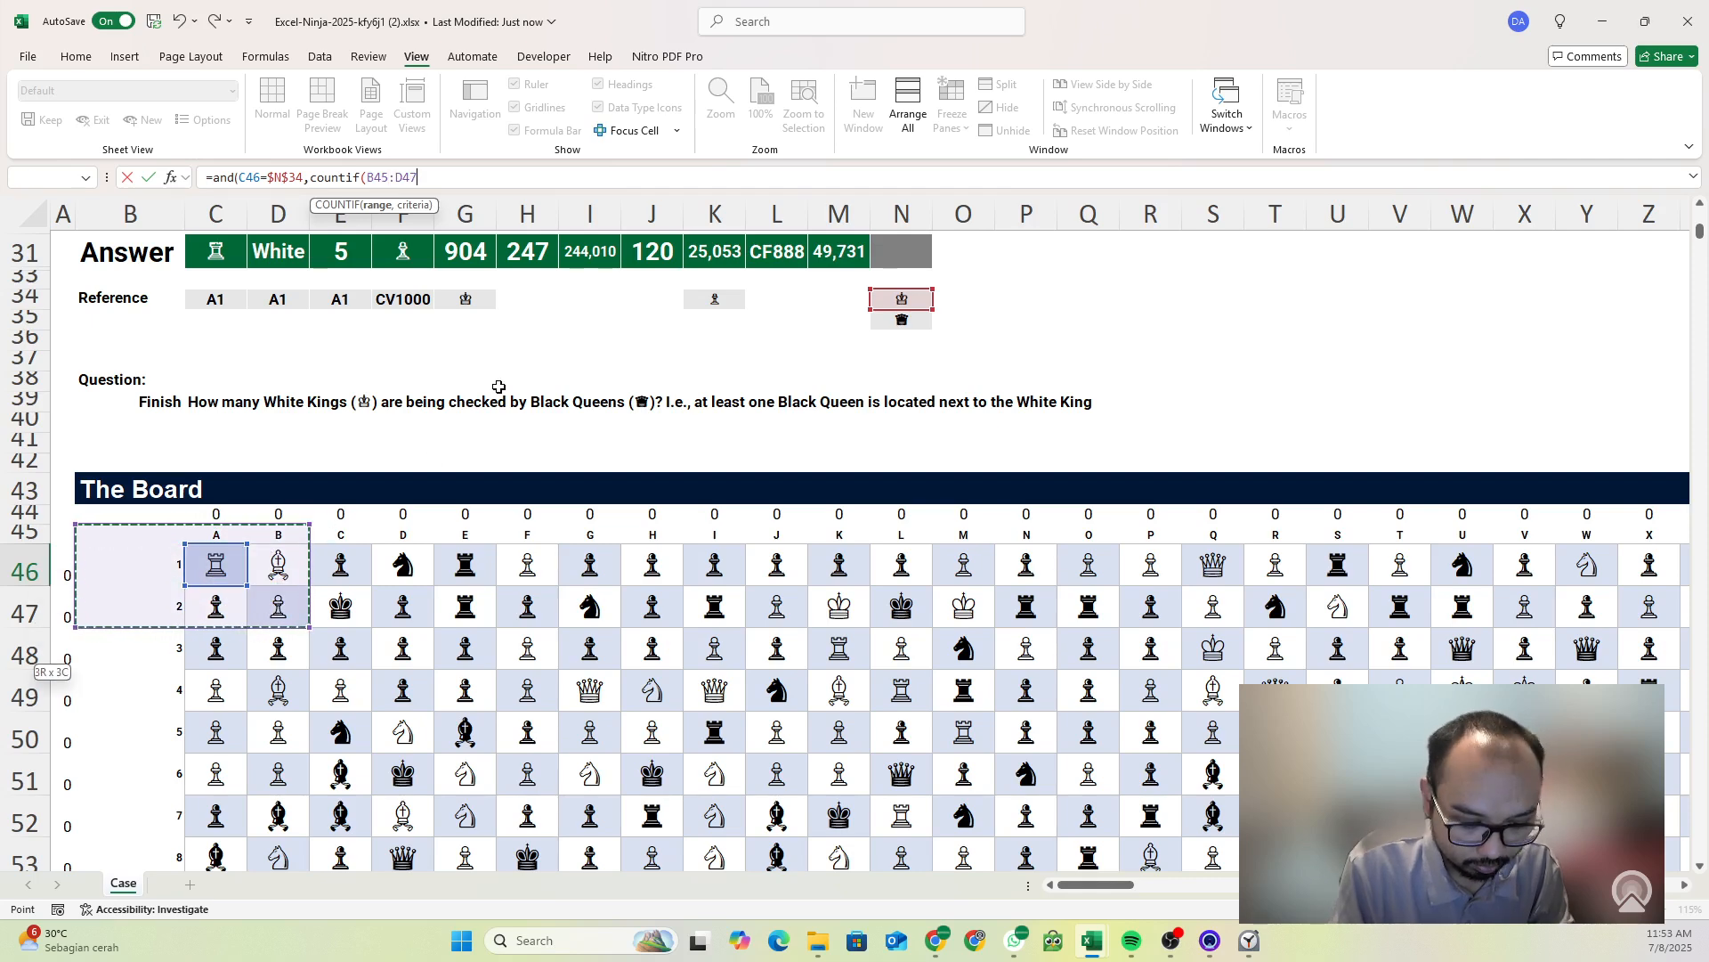
- Set the COUNTIF criterion to the black queen reference, $N$35, require a count >0, and commit CZ46's formula
text(,)
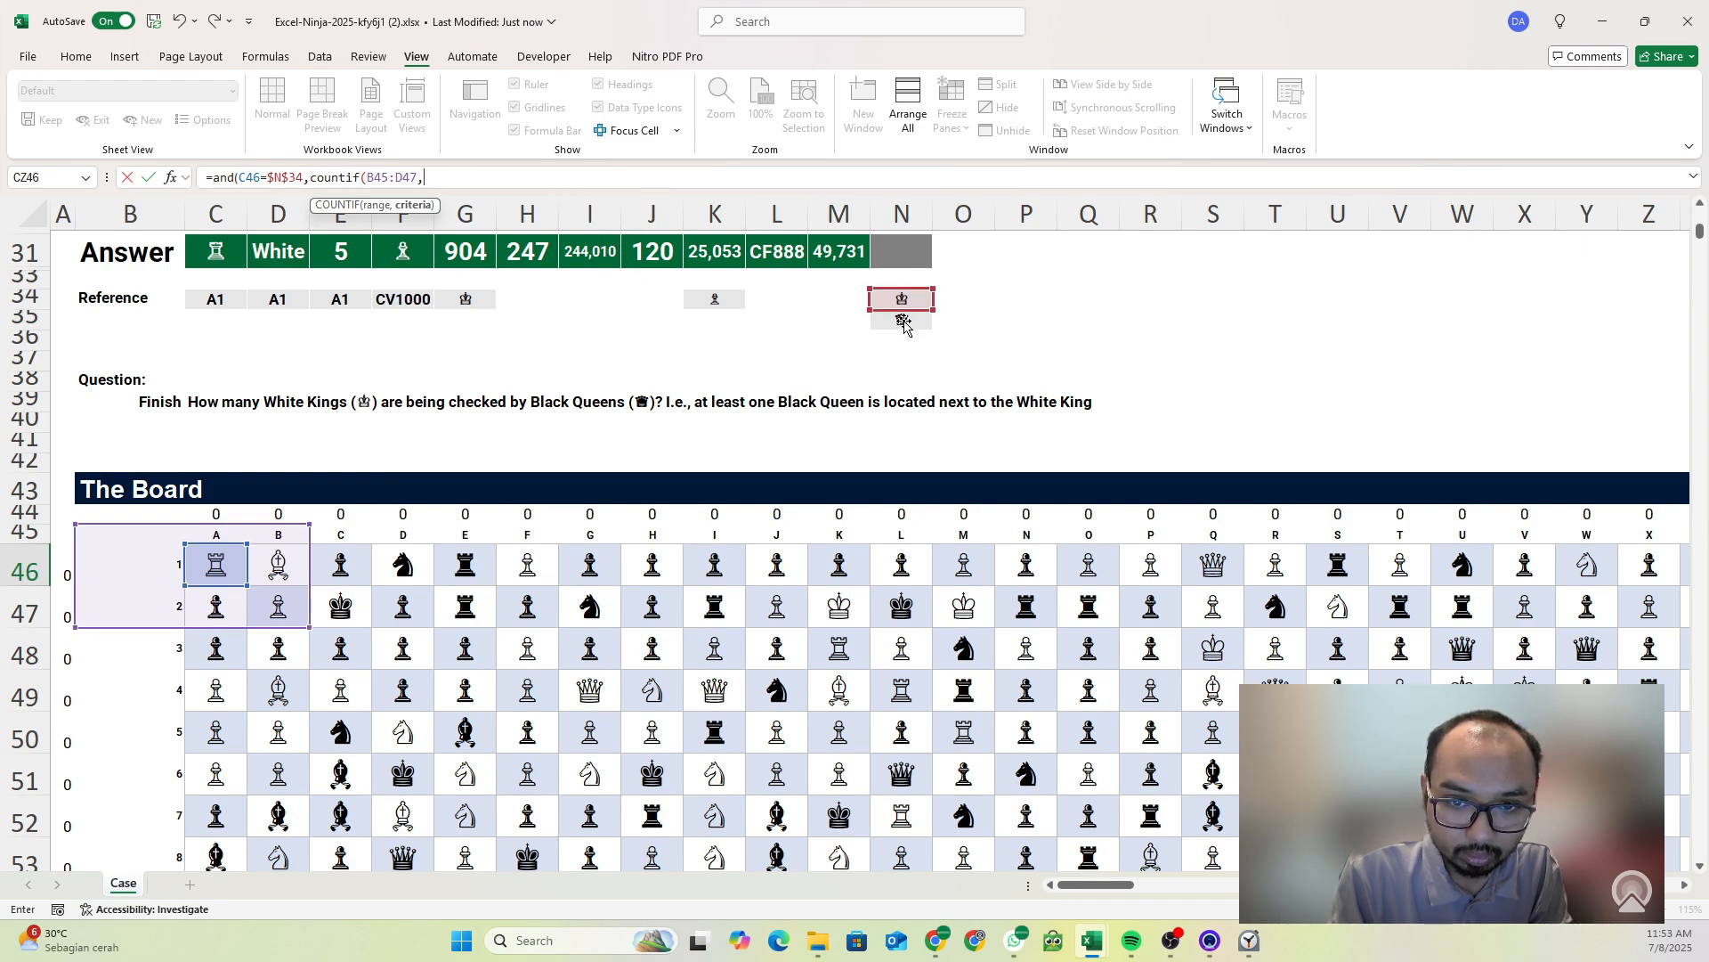
key(Up)
key(Up)
key(ctrl+Left)
key(ctrl+Left)
key(ctrl+Left)
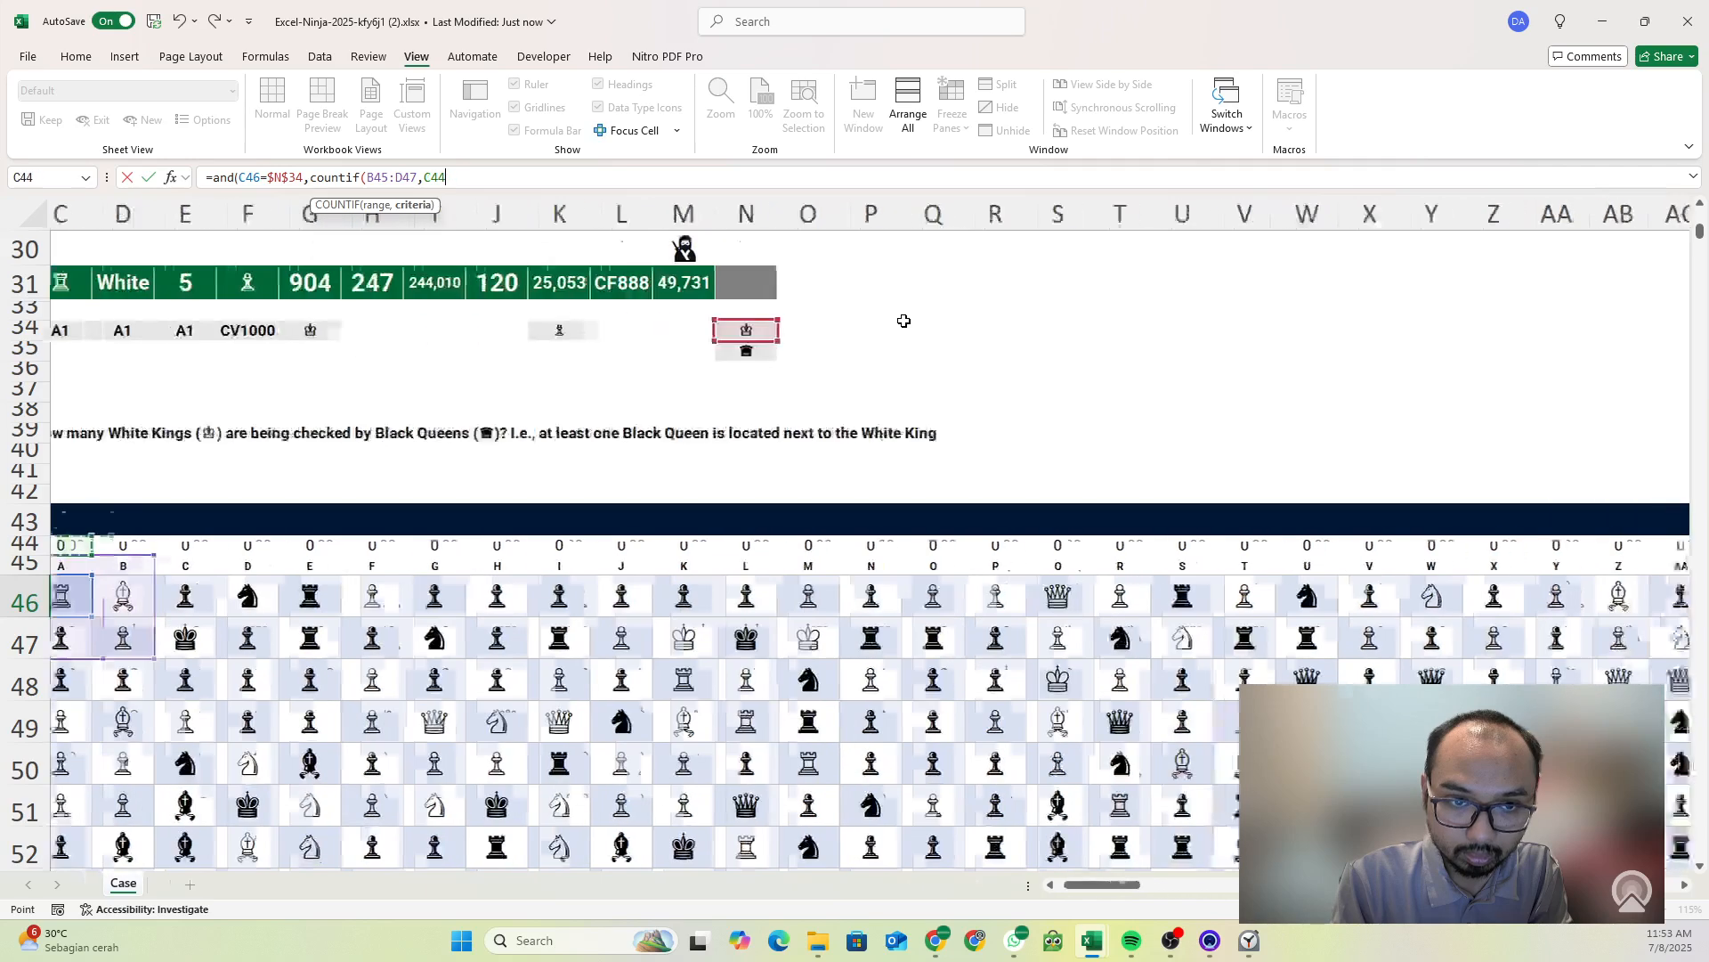
click(888, 353)
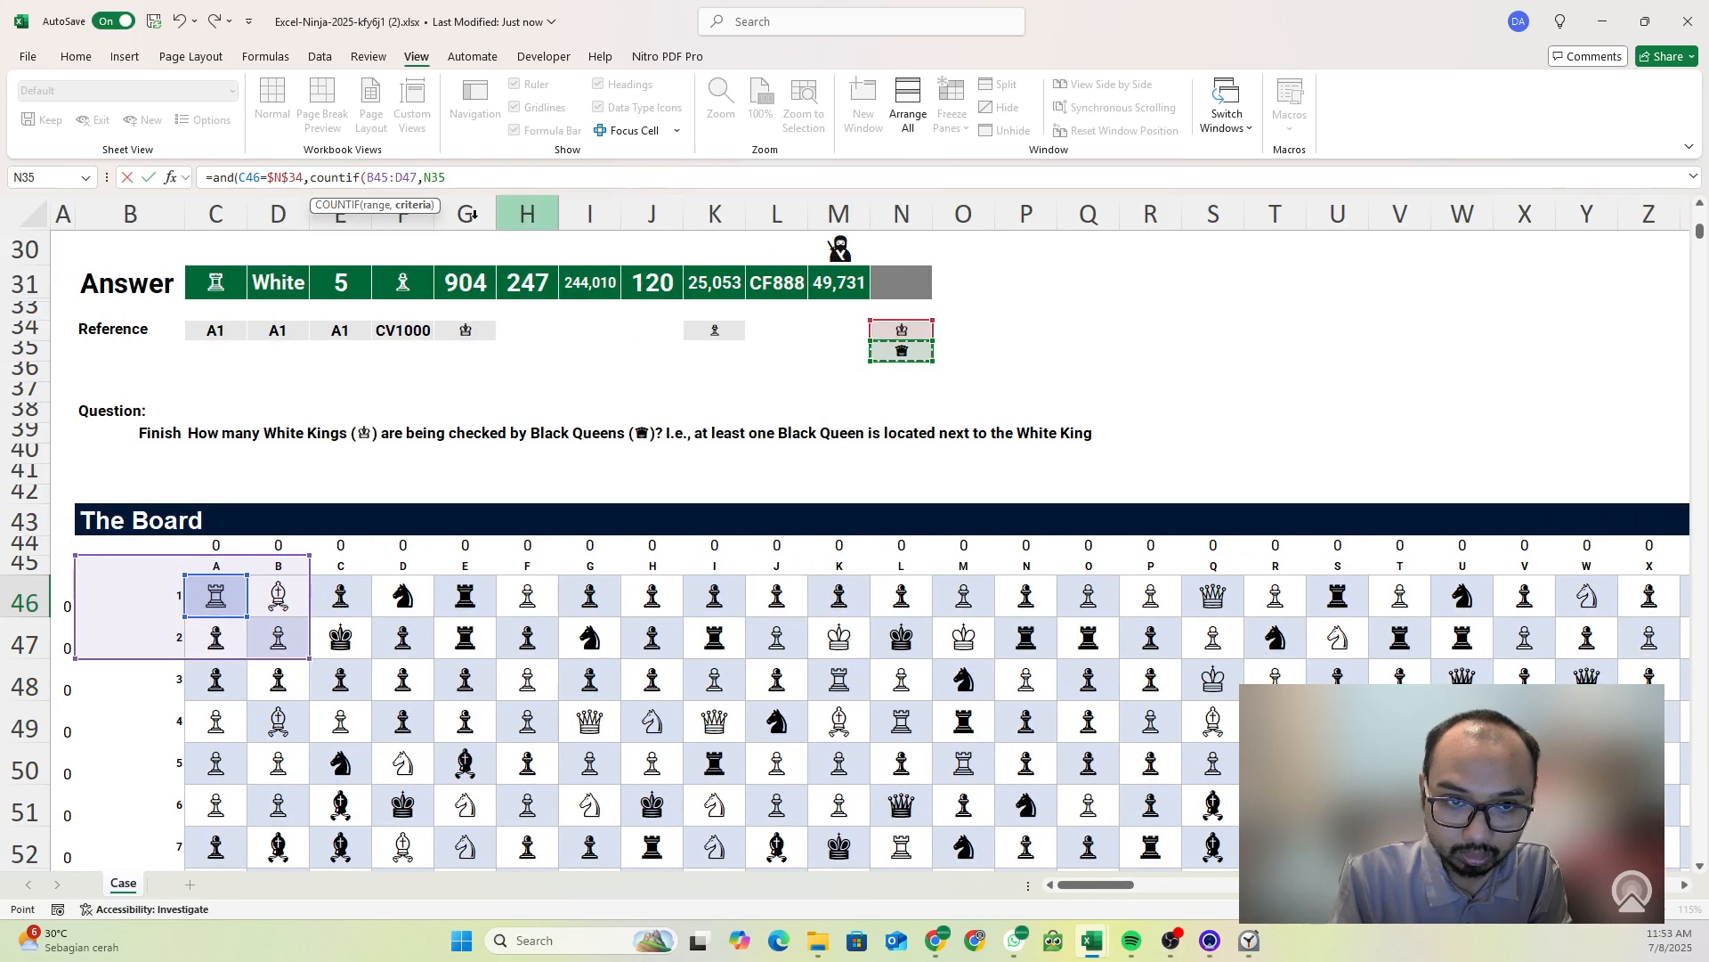
click(434, 179)
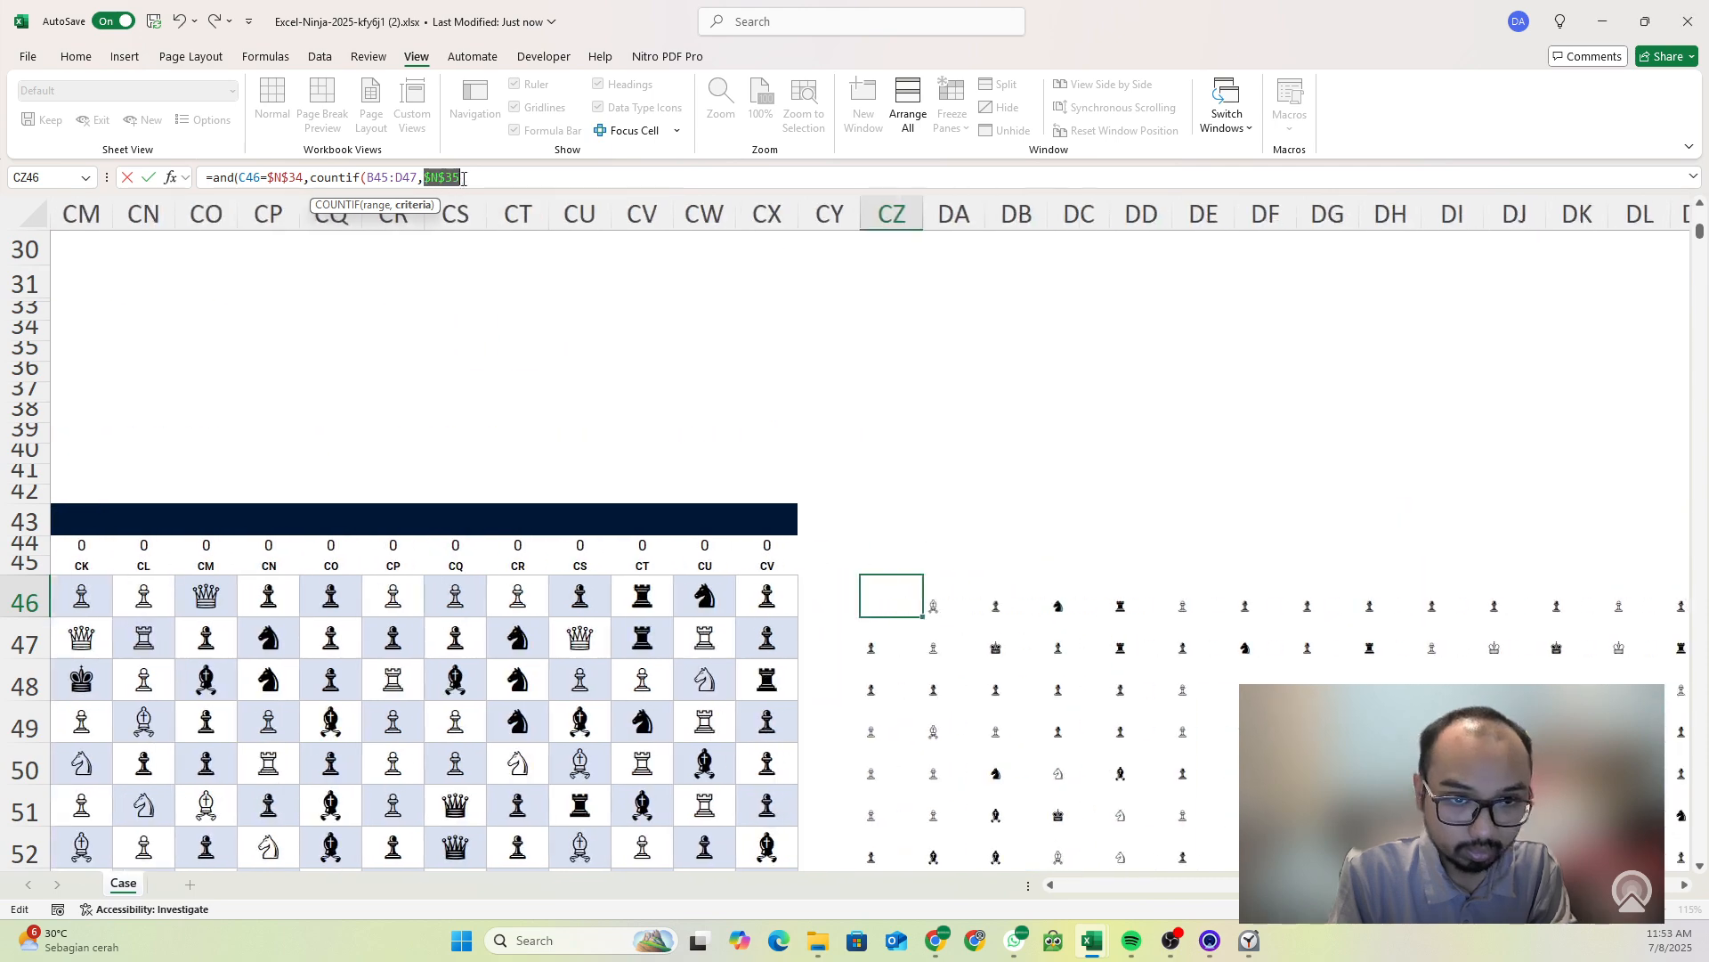
key(F4)
text())
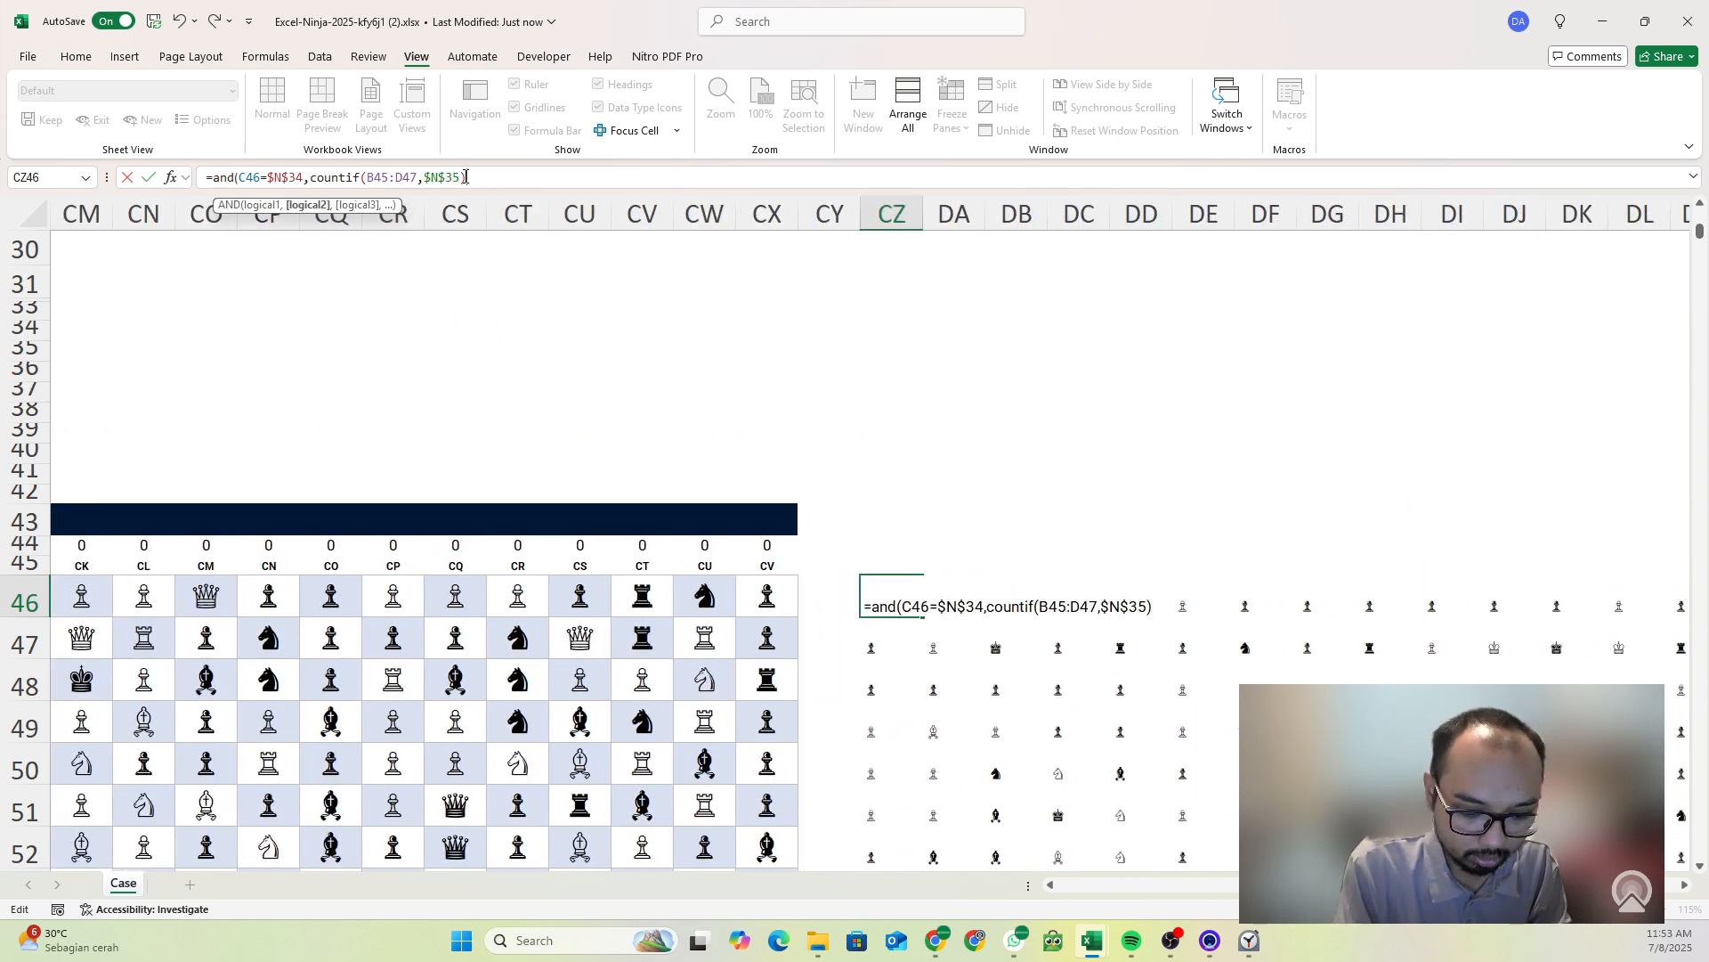
text())
key(Return)
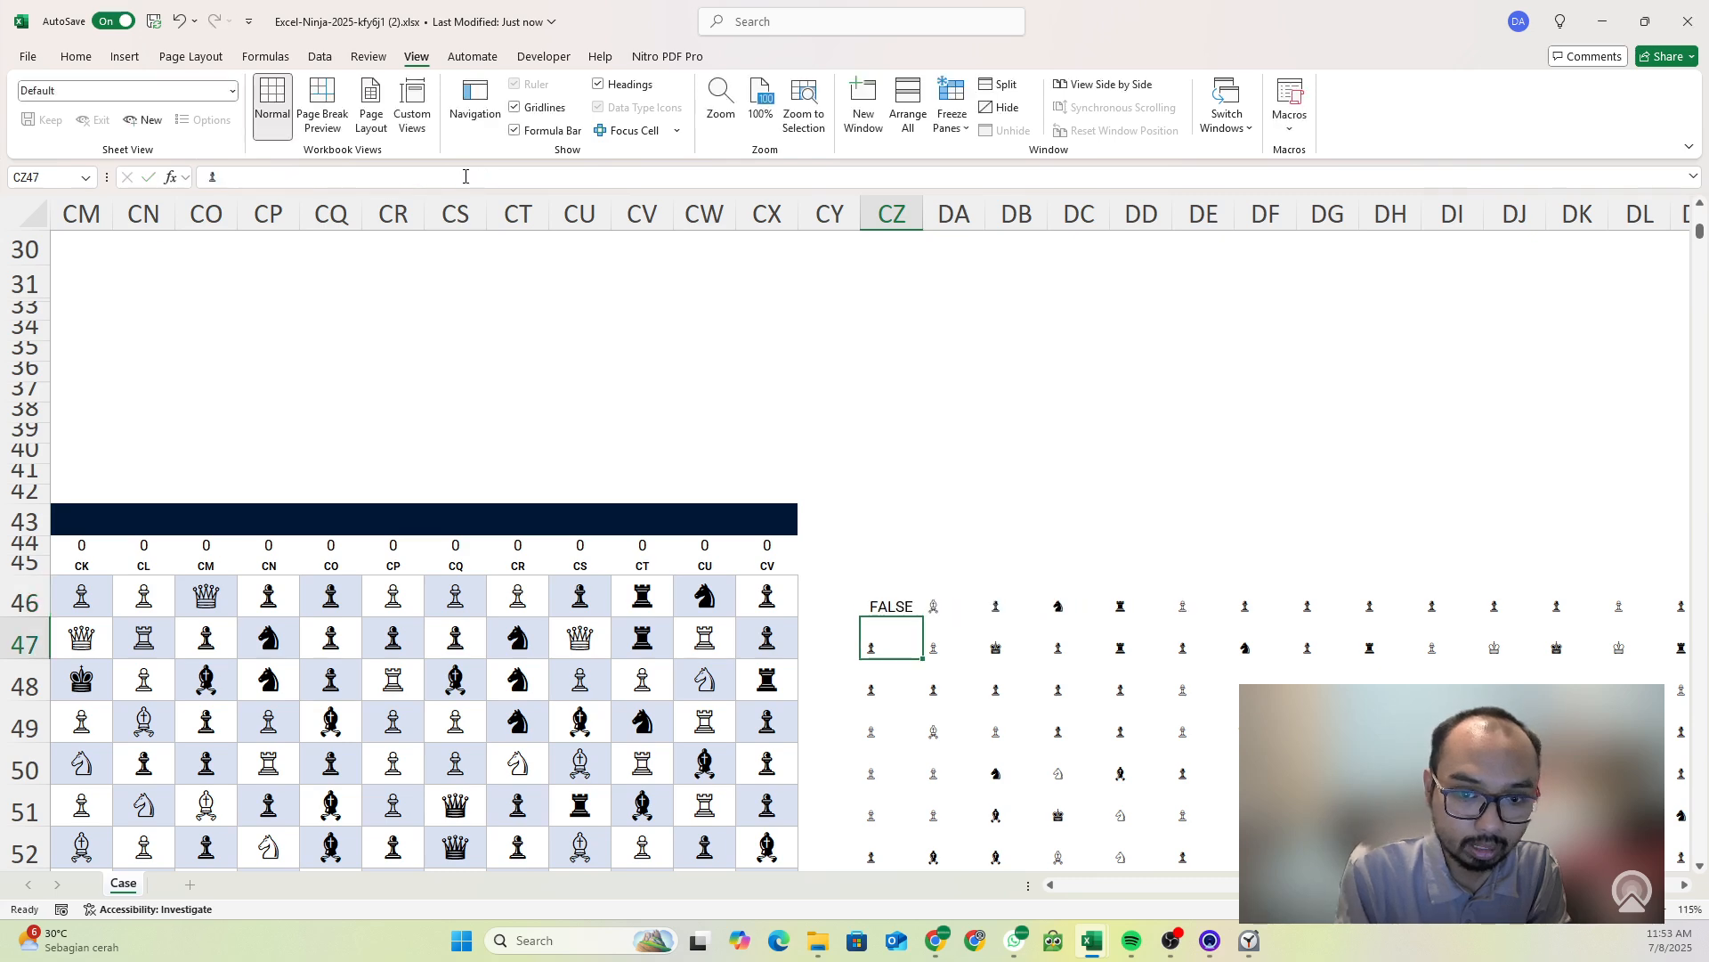
- Check the two AND conditions in CZ46's formula: the comparison of C46 with $N$34 and the COUNTIF over B45:D47
key(Up)
click(255, 181)
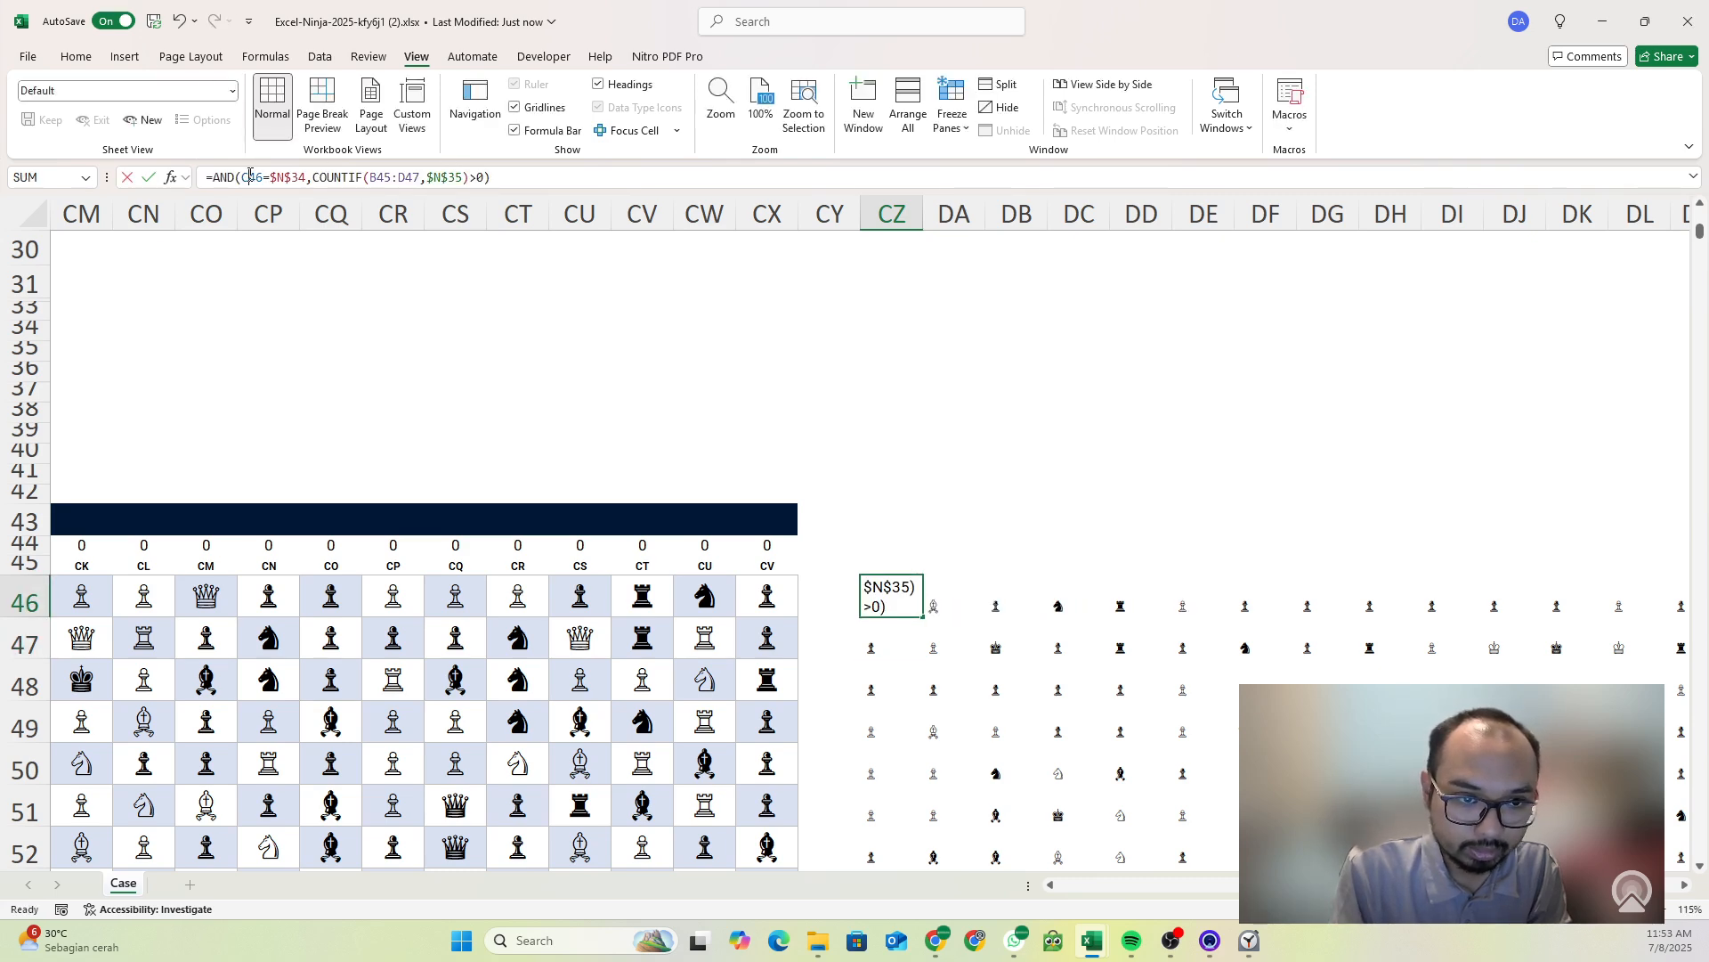
click(265, 206)
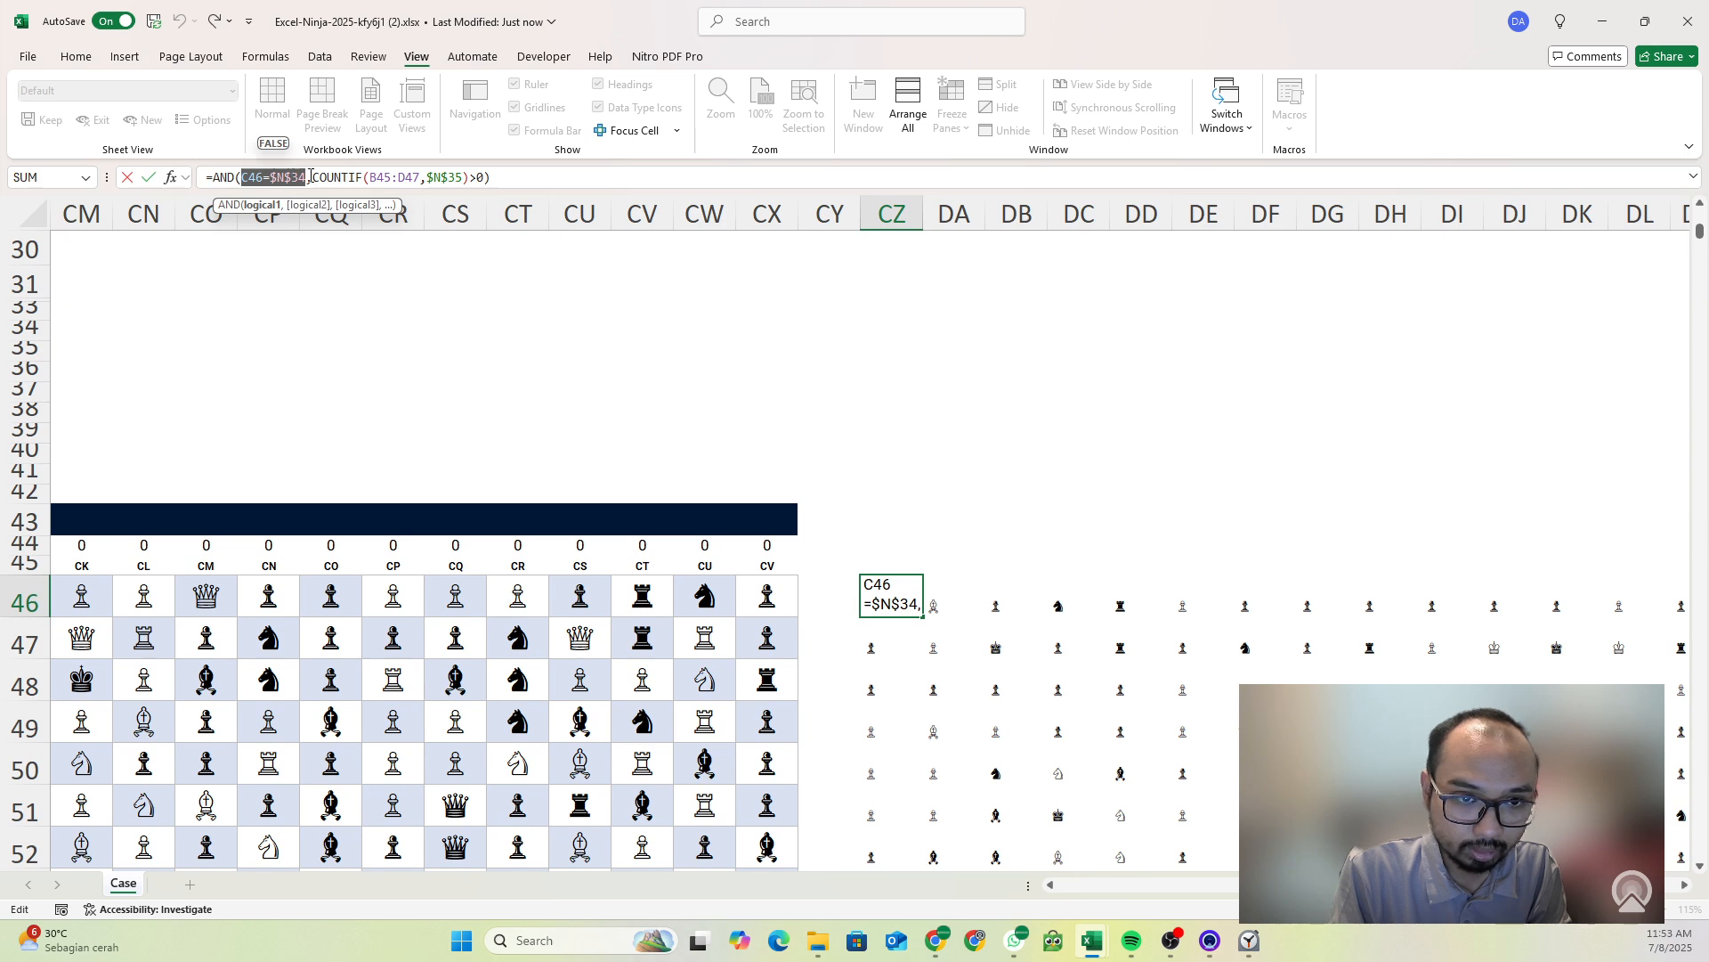
click(308, 206)
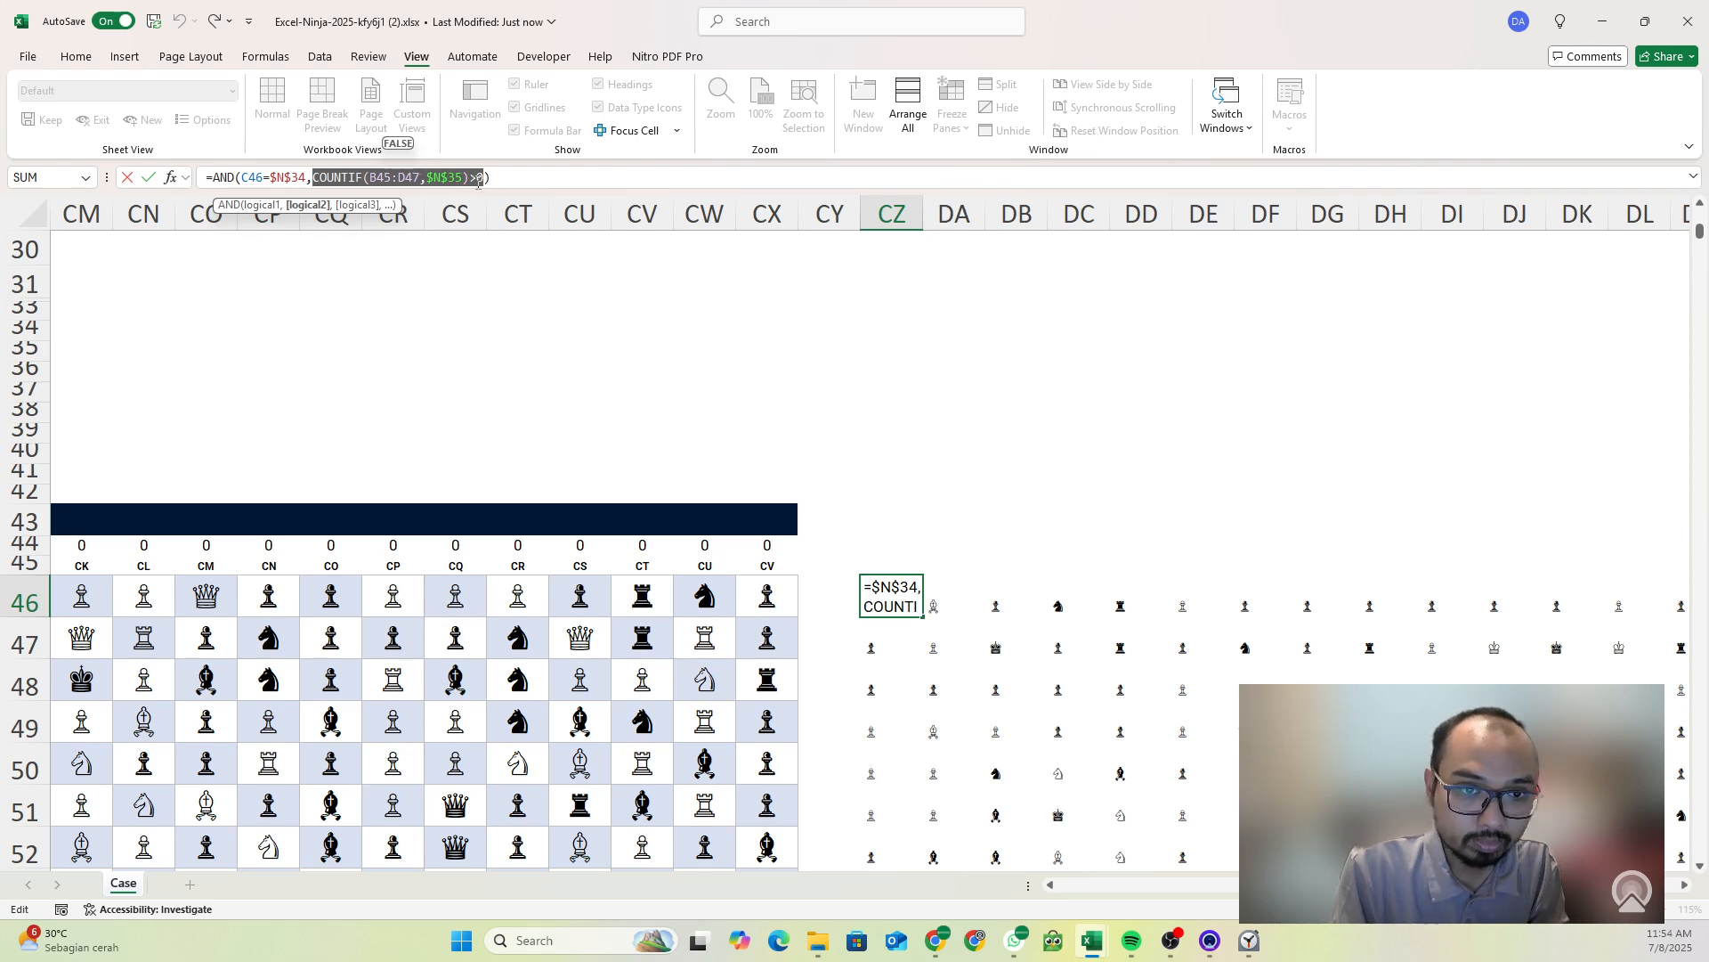
key(Return)
- Copy CZ46's formula across the whole duplicate board, CZ46:GU1045, overwriting the pasted pieces
key(Up)
key(ctrl+c)
key(ctrl+shift+Down)
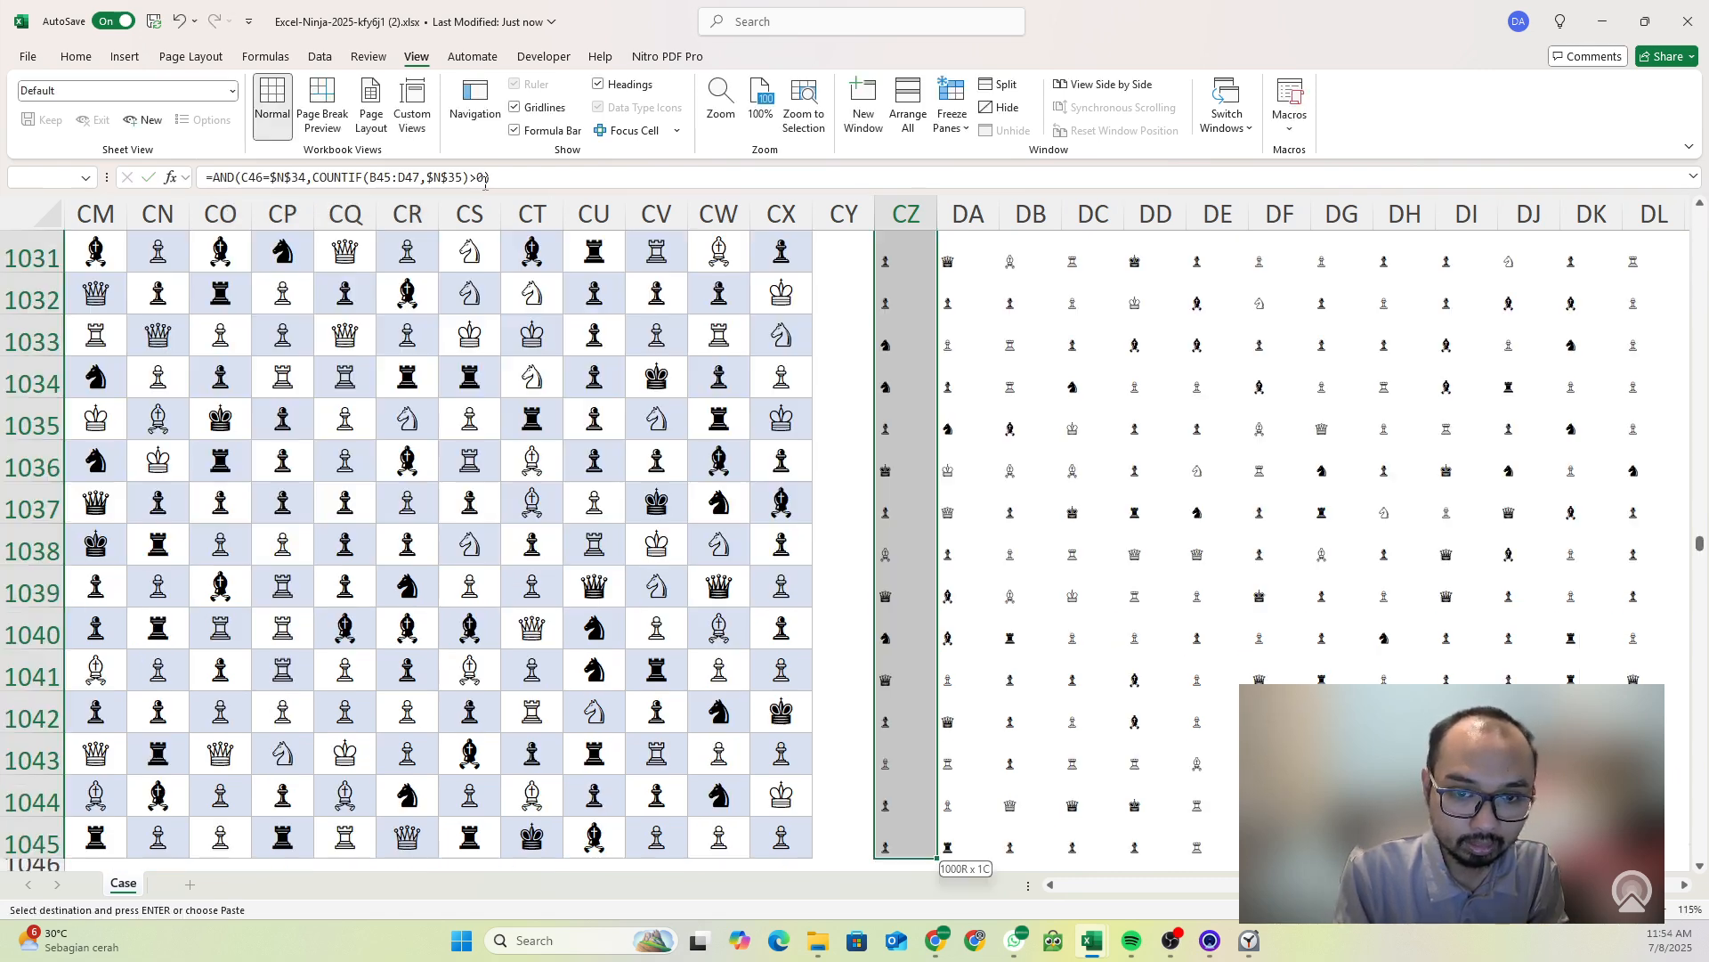
key(ctrl+shift+Right)
key(ctrl+v)
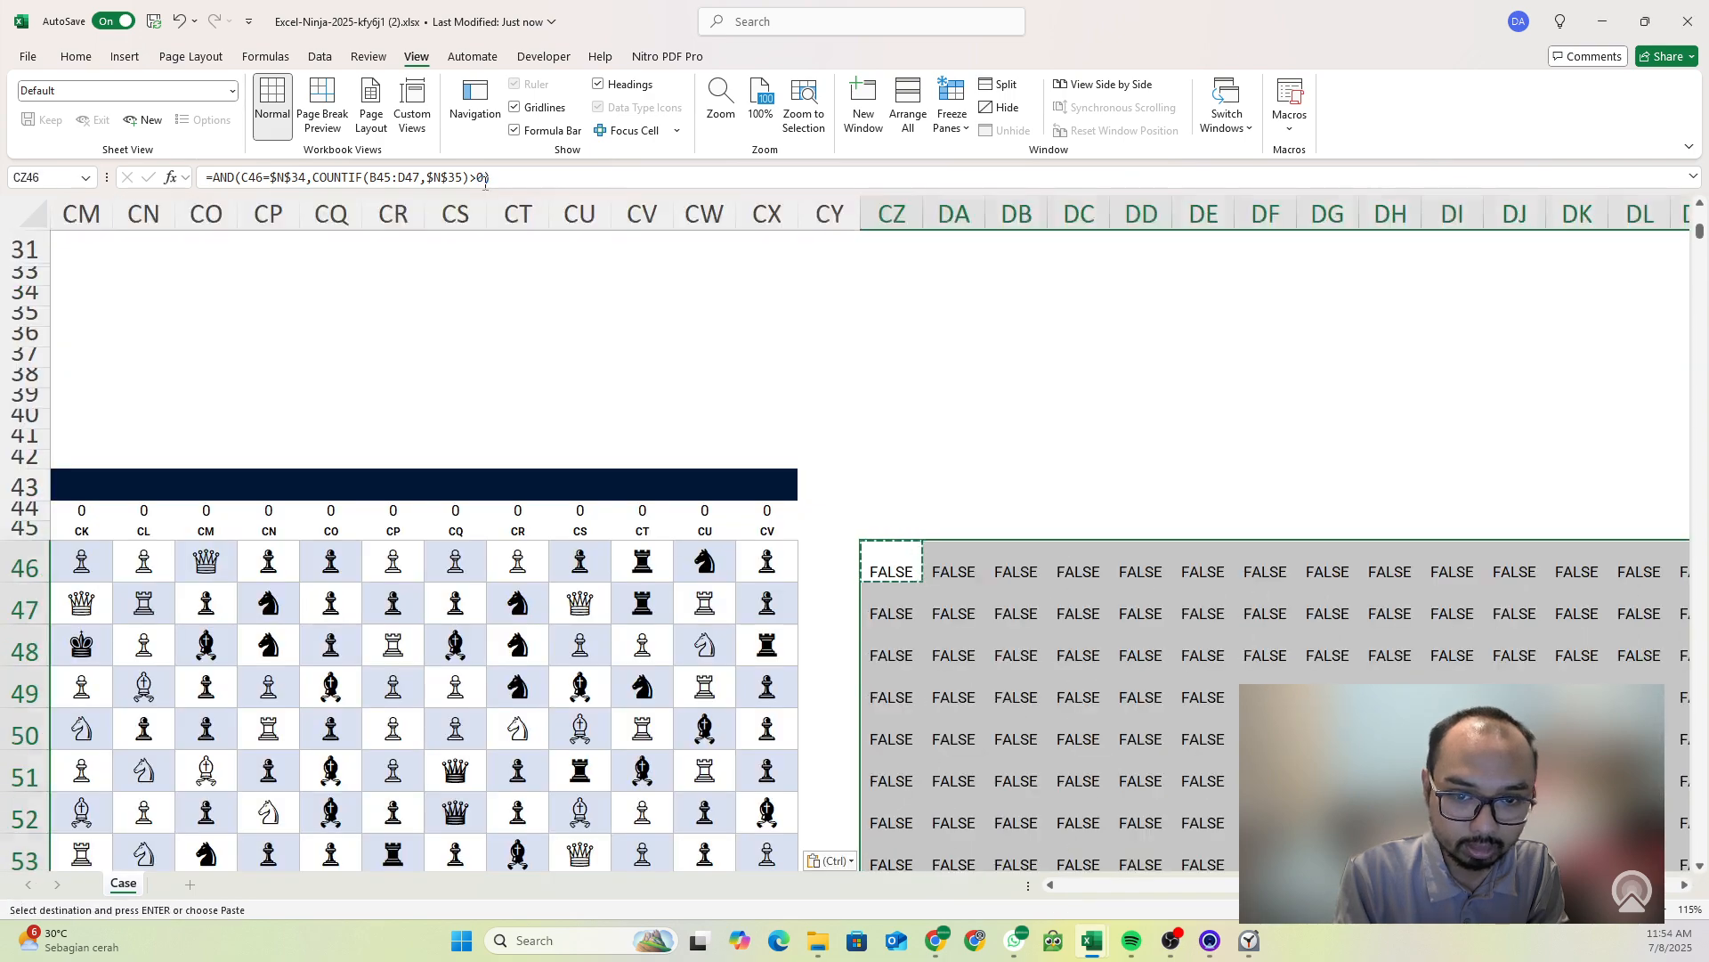
- In CZ44, count the TRUE results in CZ46:GU1045 with a COUNTIF formula
key(Up)
key(Up)
text(=countif()
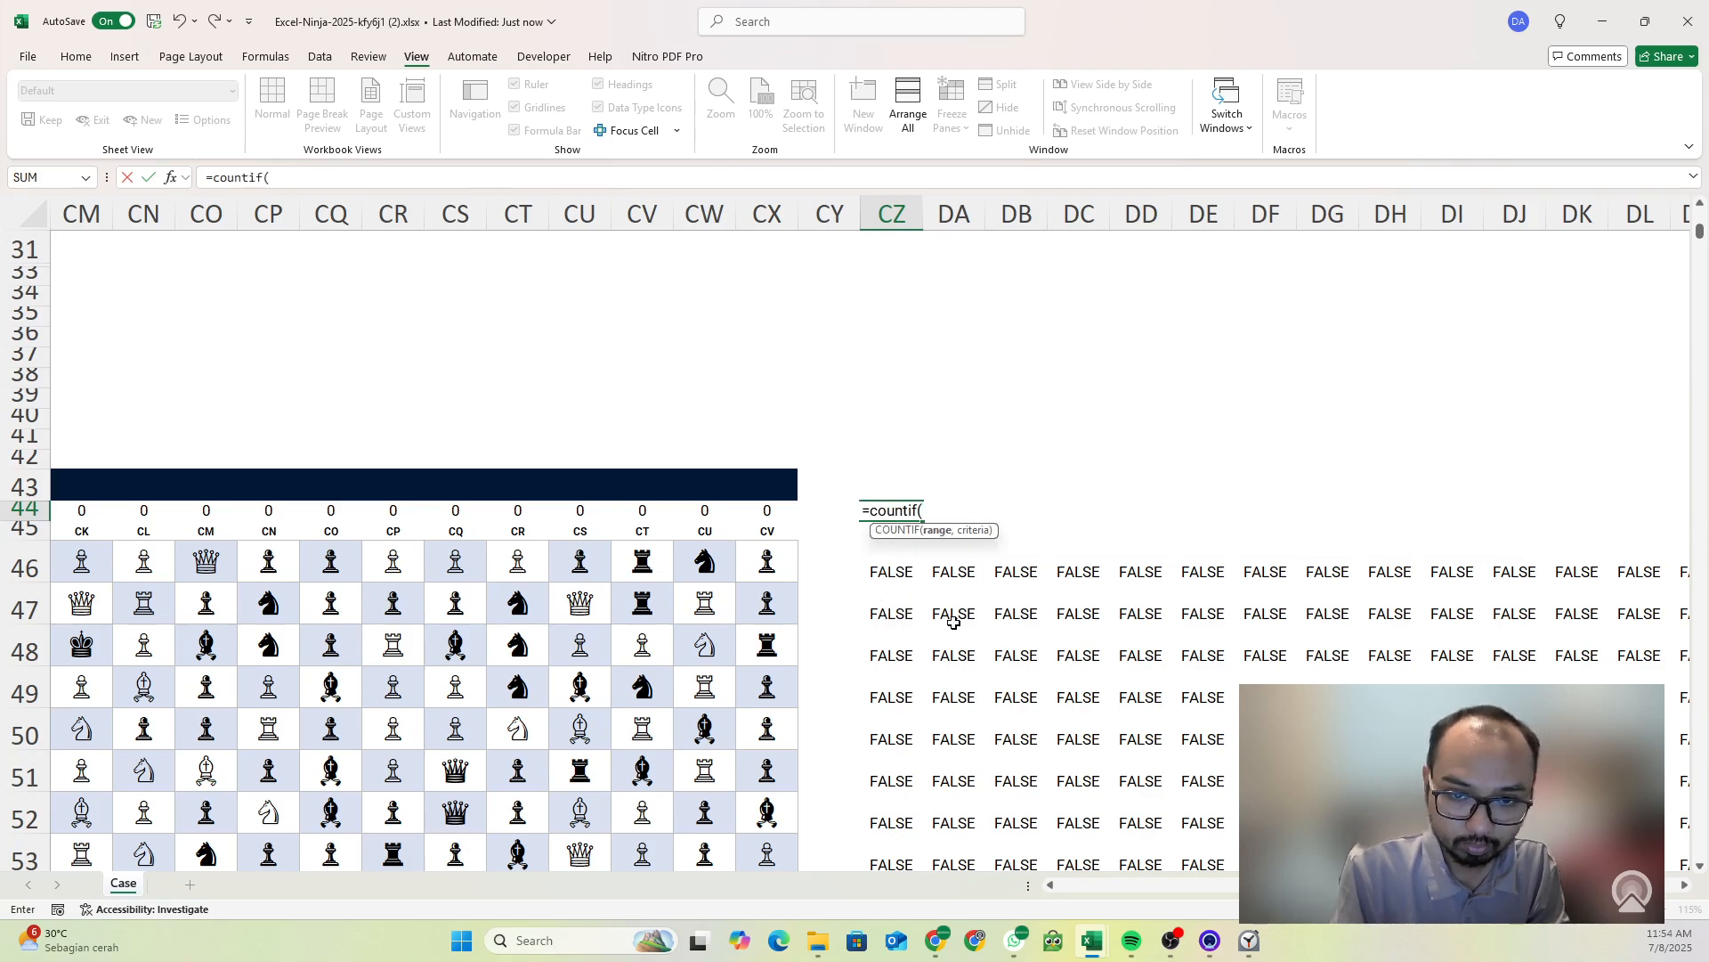
click(886, 574)
key(ctrl+shift+Down)
key(ctrl+shift+Right)
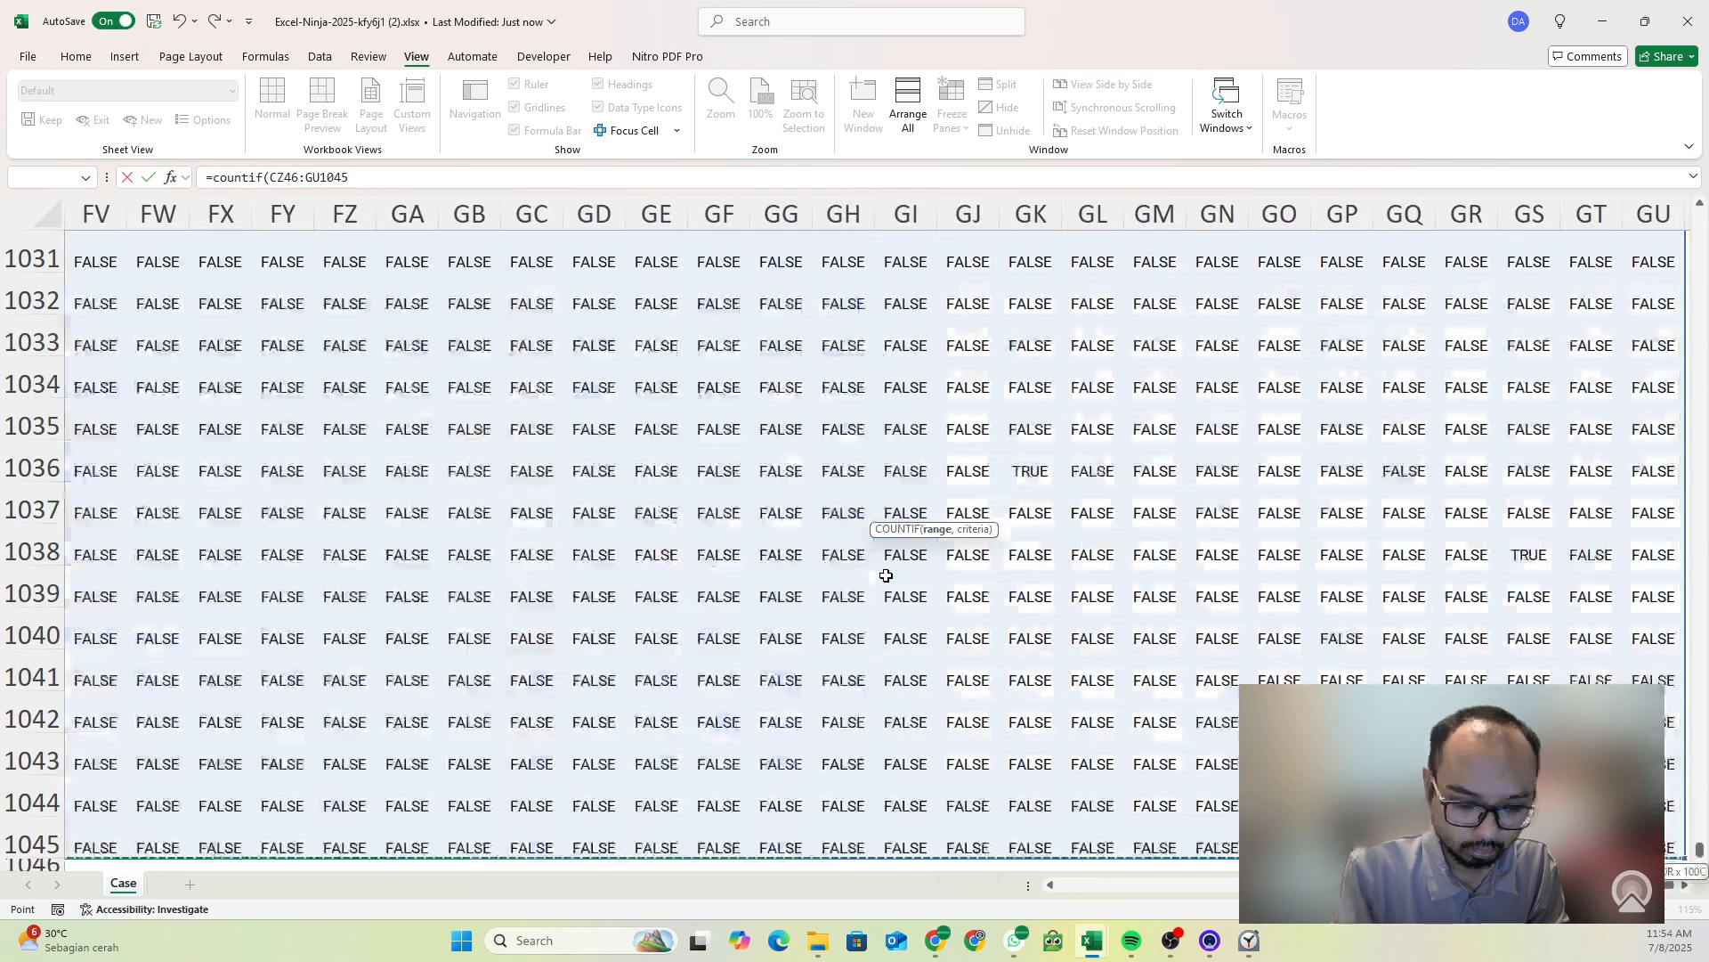
text(,true))
key(ctrl+Return)
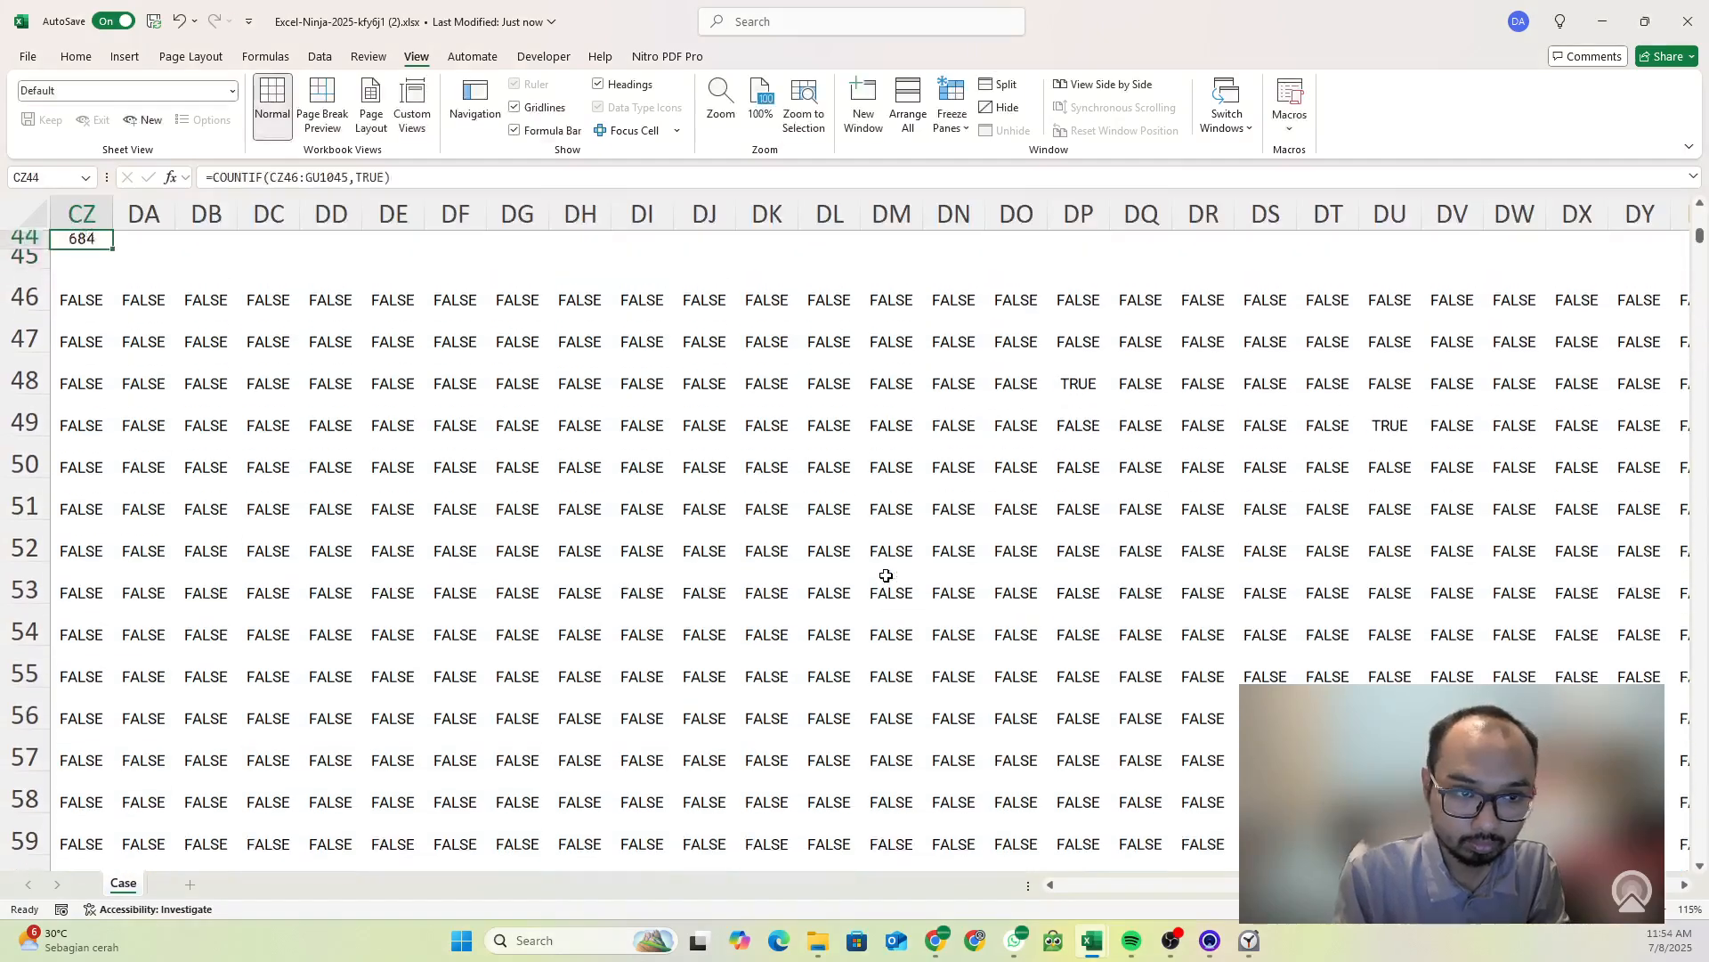
- Copy the count from CZ44 and paste it as a value into the Finish answer cell, N31
key(ctrl+c)
scroll(917, 649, left, 20)
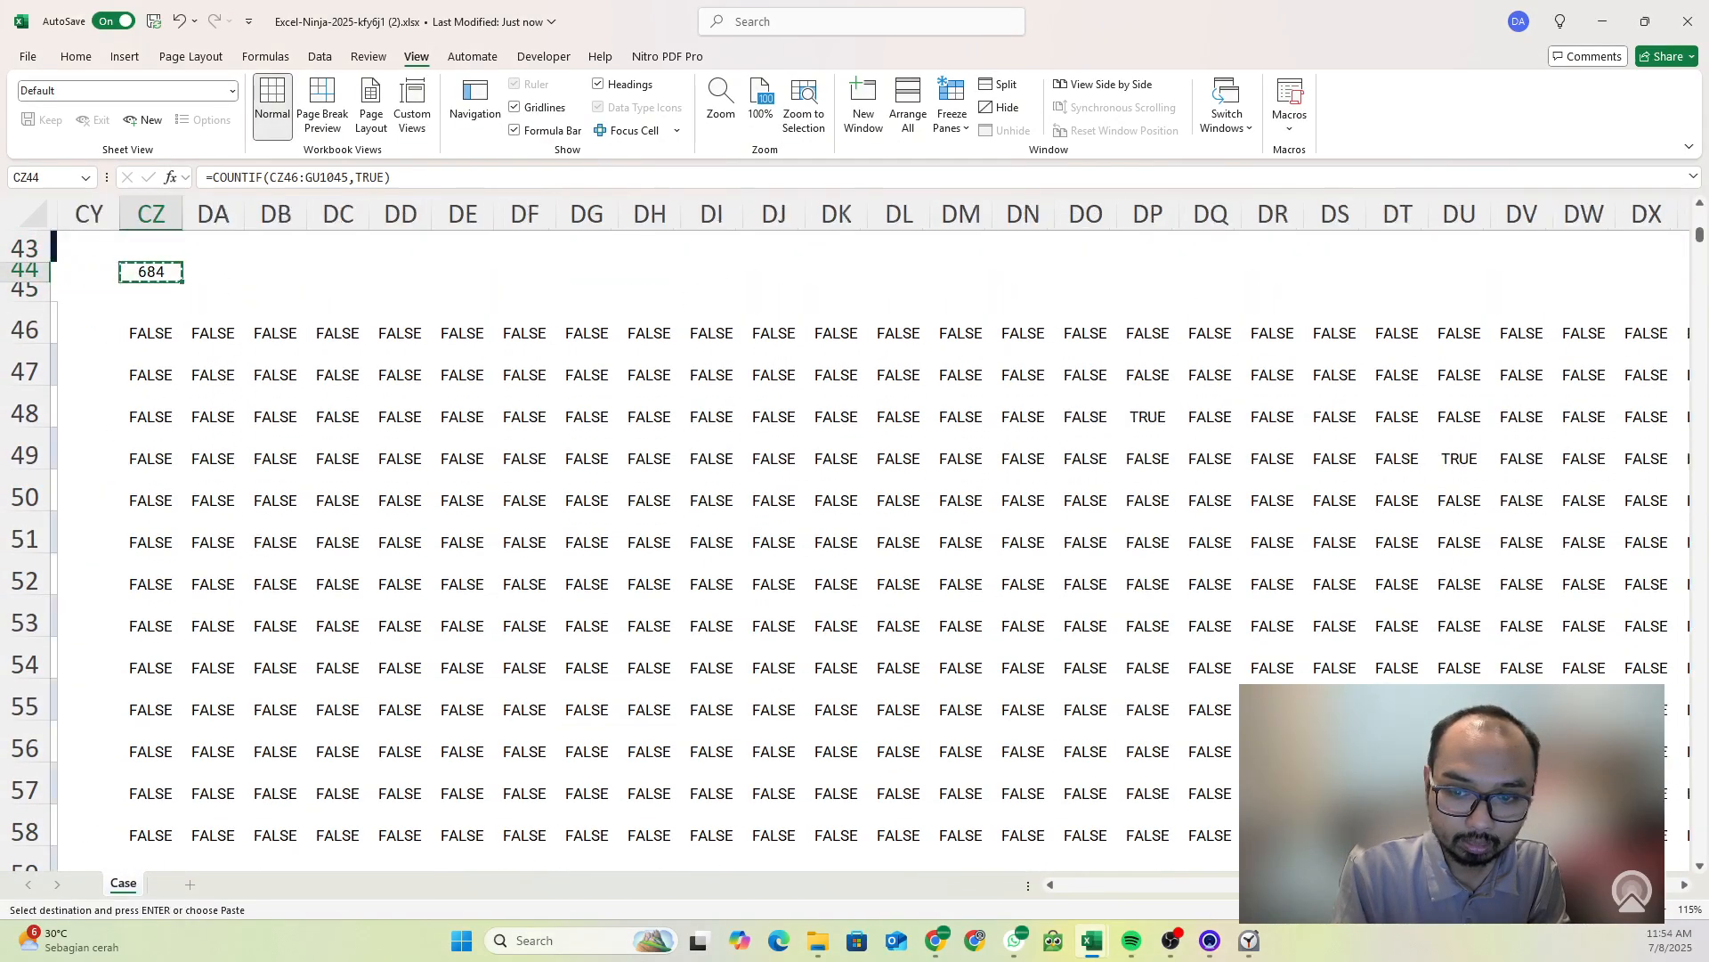
scroll(917, 649, up, 5)
click(904, 304)
key(ctrl+shift+v)
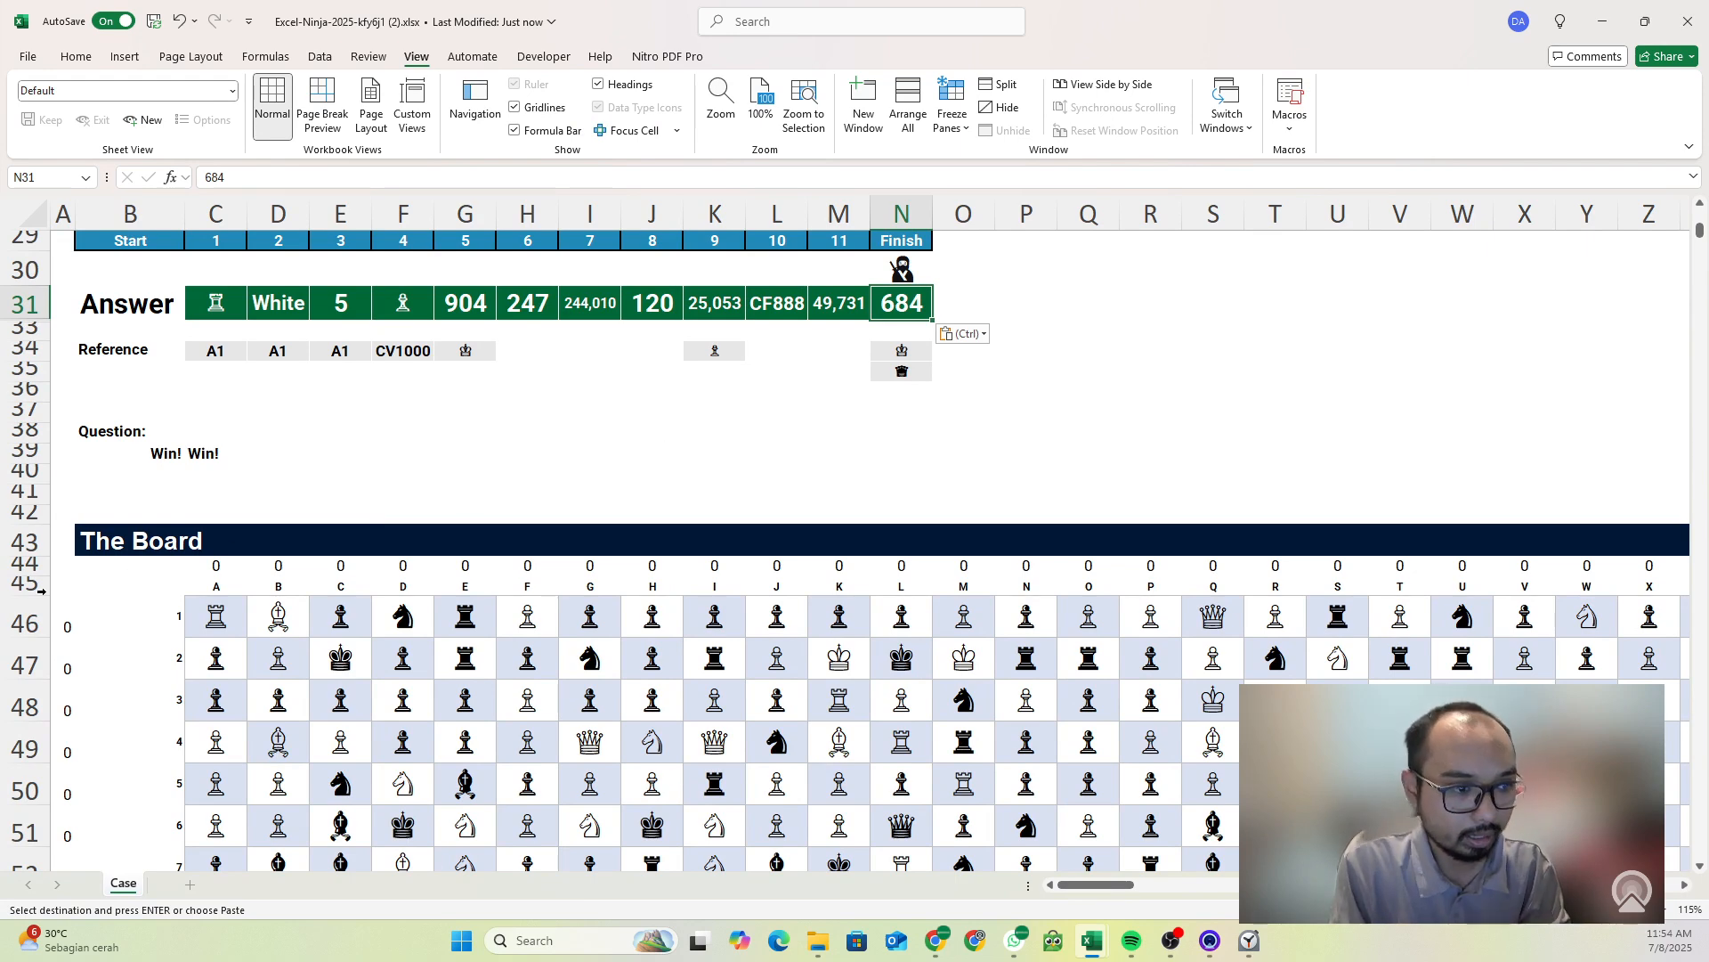
- Switch to the Clock app, pause the 10 min timer, and return to the Excel workbook
scroll(784, 509, up, 1)
scroll(783, 508, up, 4)
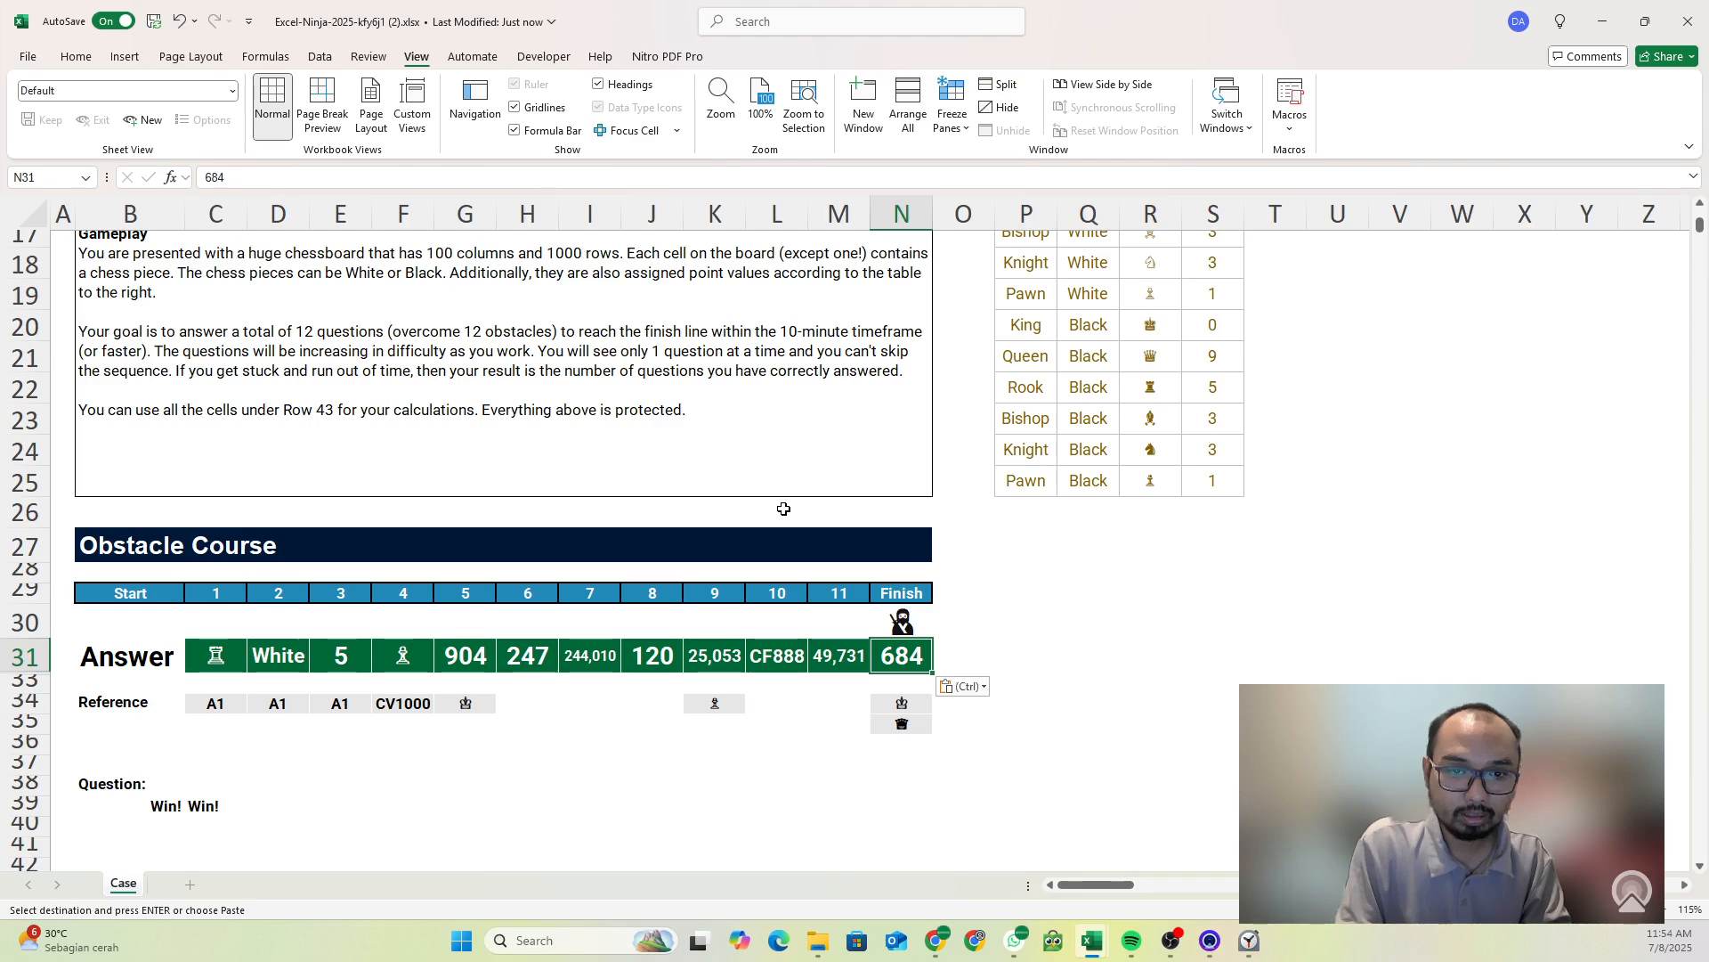
scroll(980, 587, up, 1)
click(1251, 942)
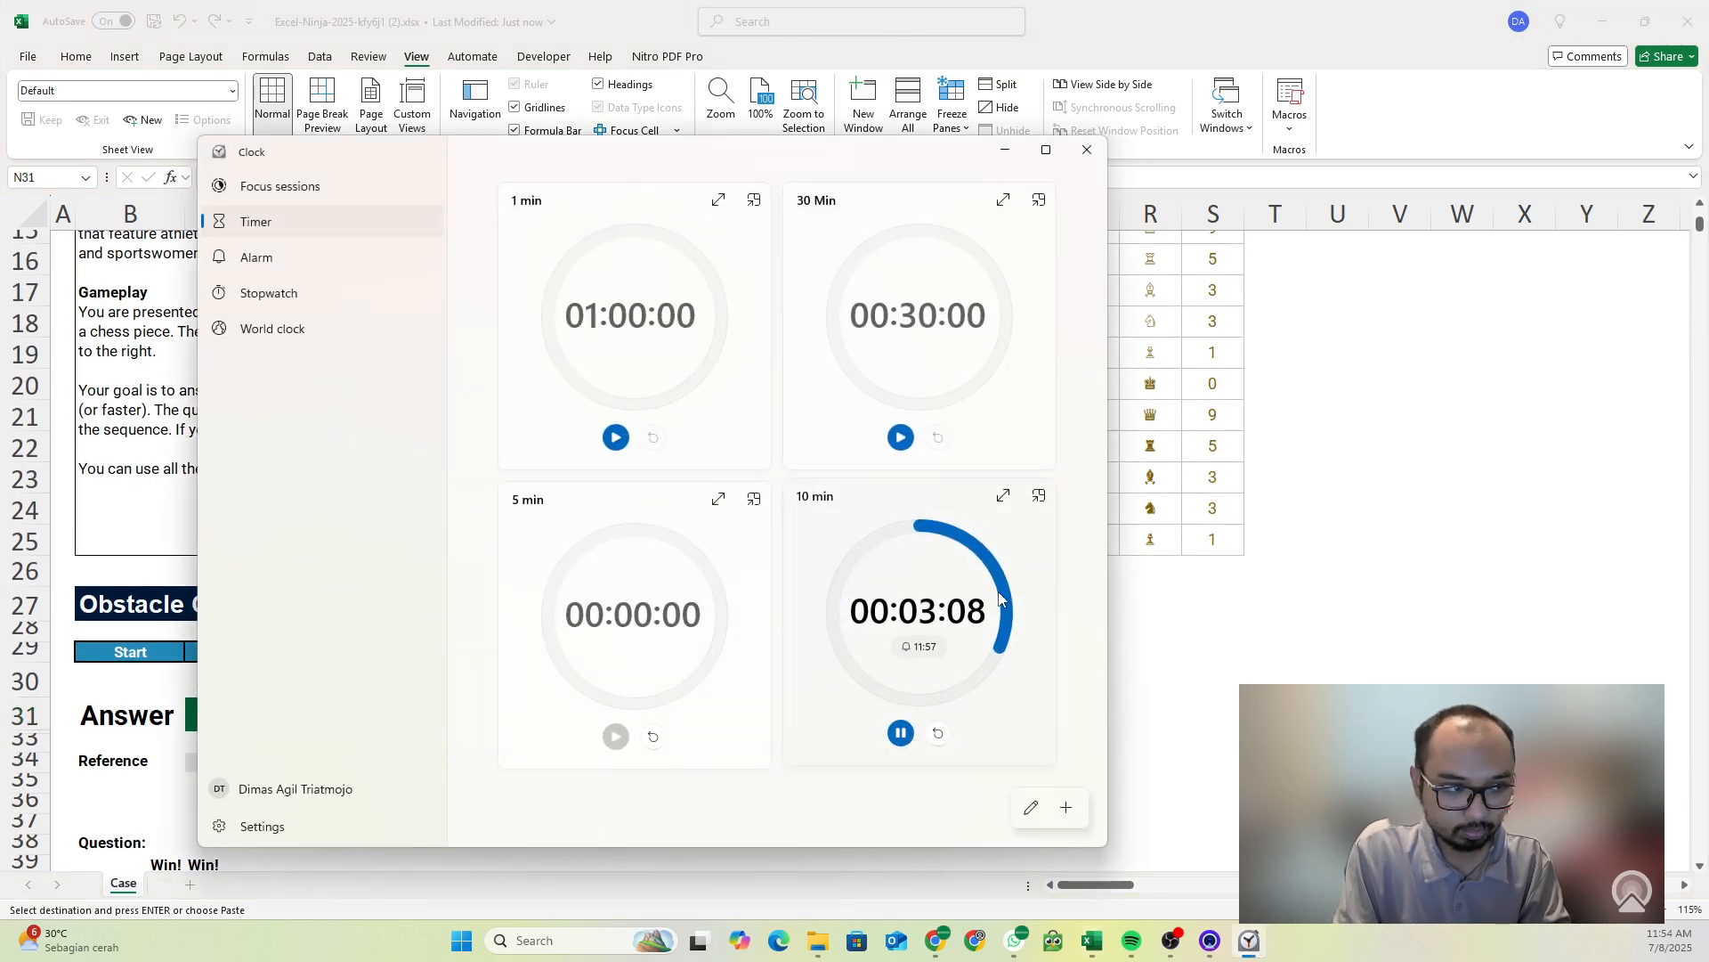
click(901, 732)
click(1005, 150)
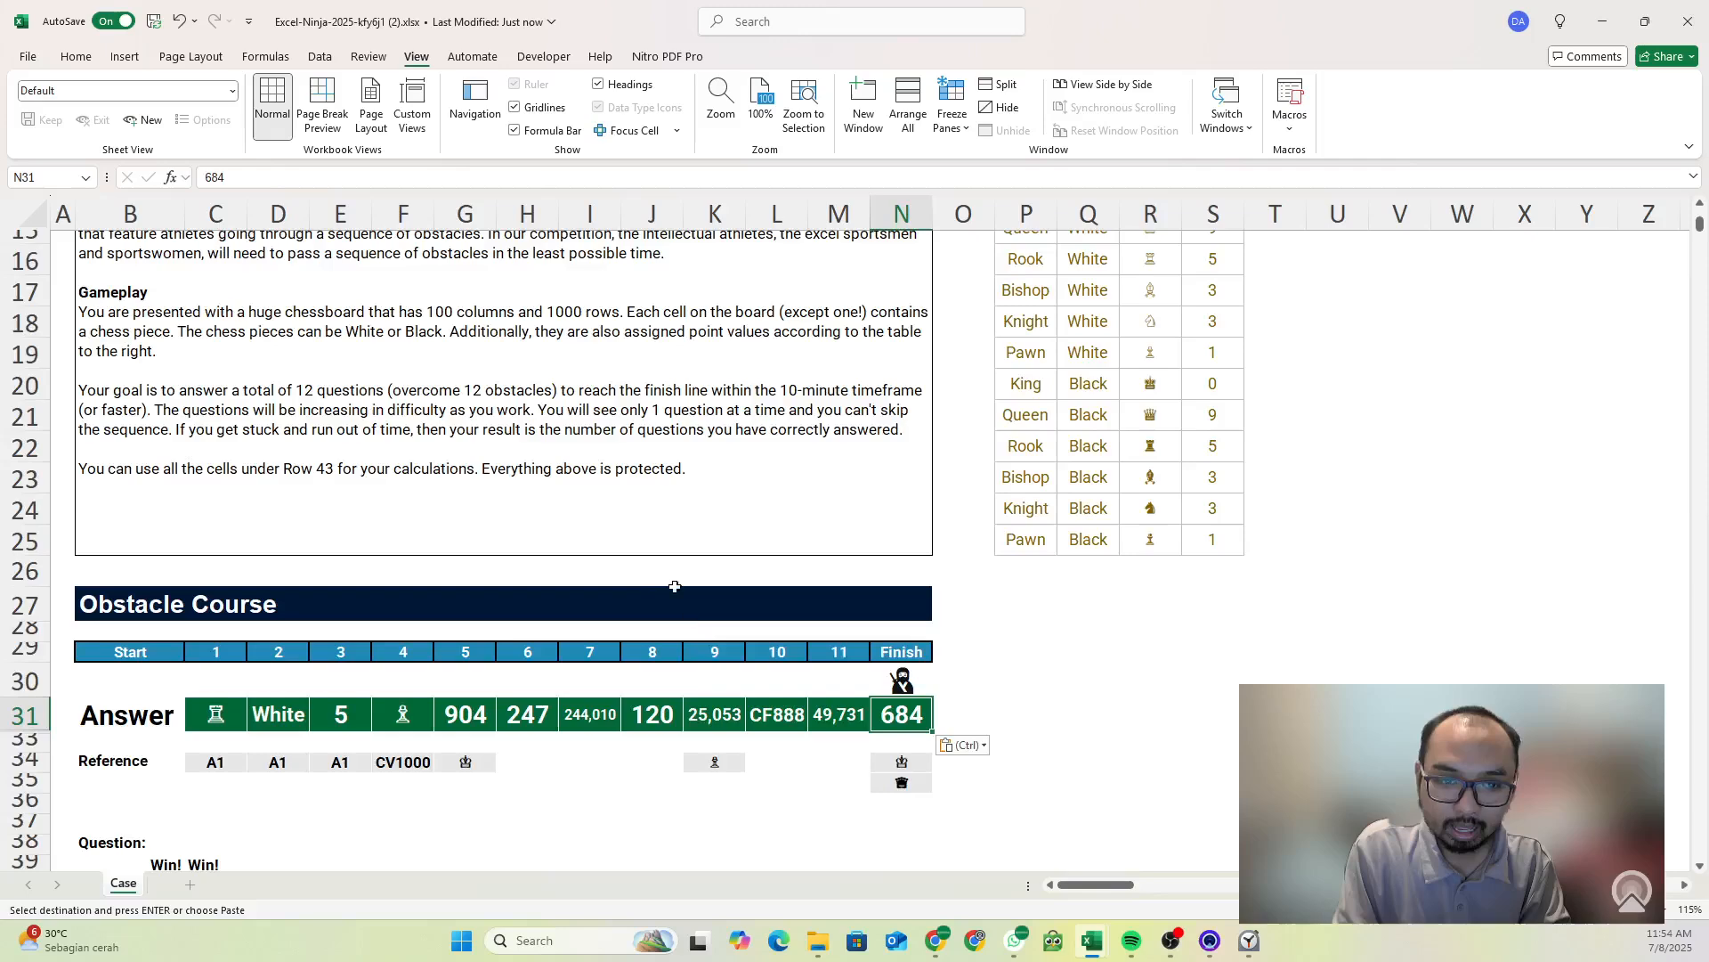
- Review the obstacle course answers in row 31, inspecting the formulas in C31, K31 and L31
scroll(670, 583, up, 2)
scroll(667, 580, down, 6)
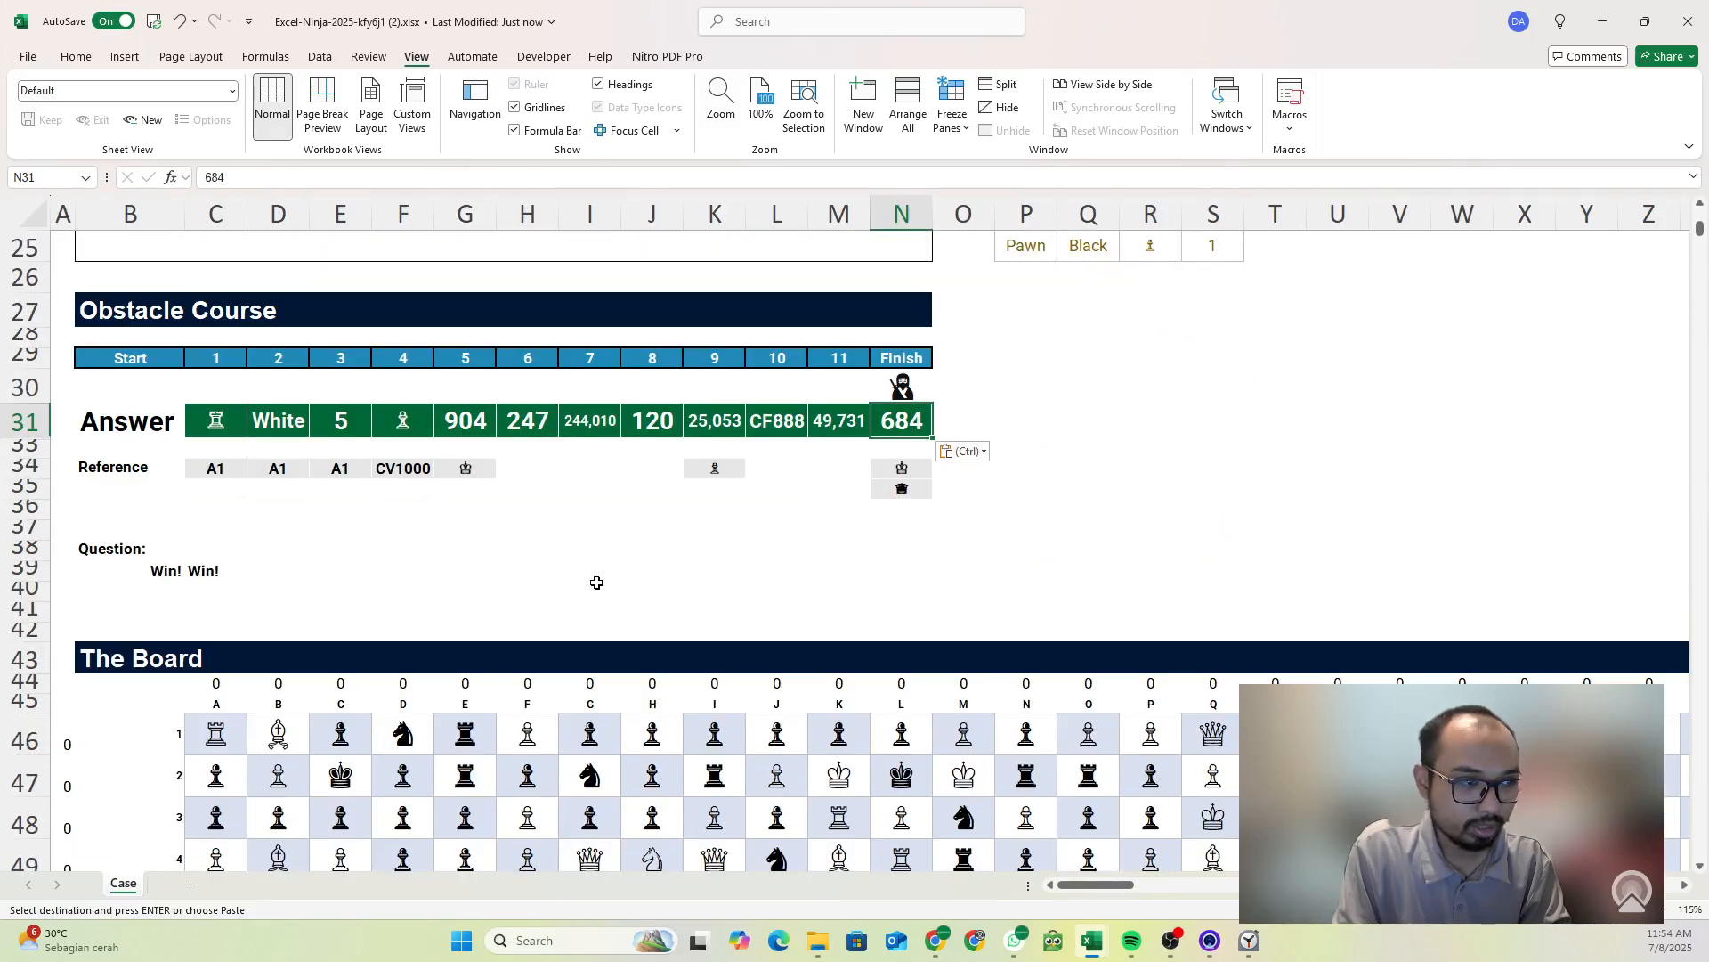
click(225, 421)
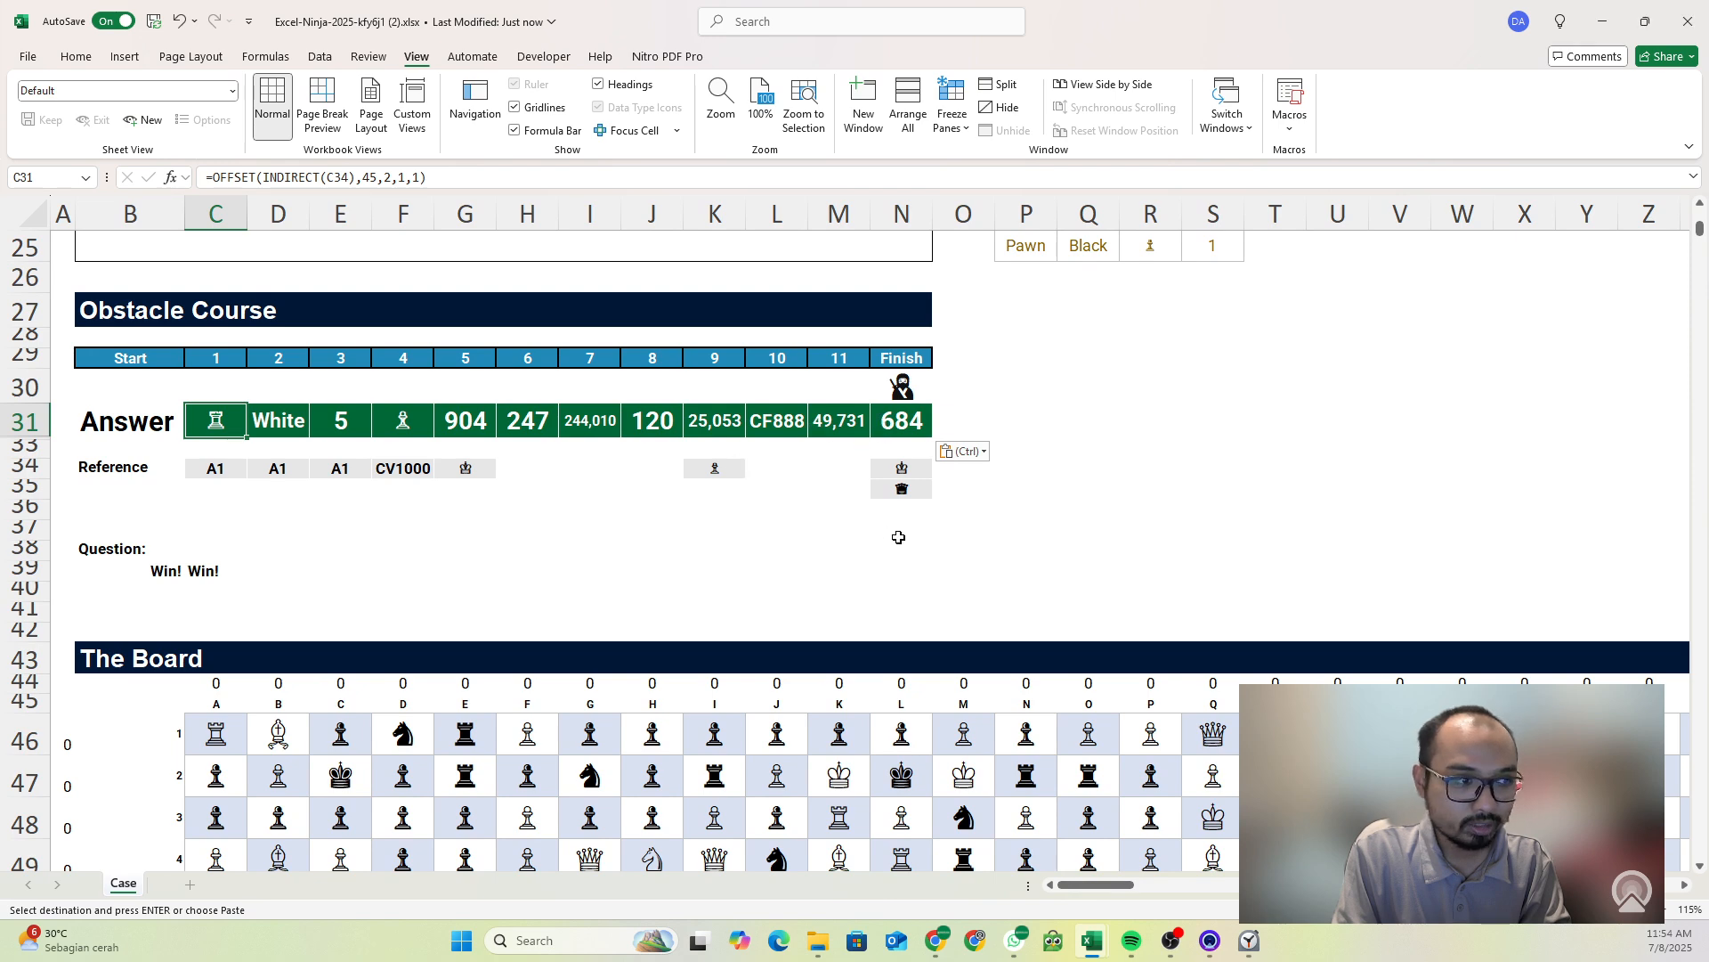
click(703, 417)
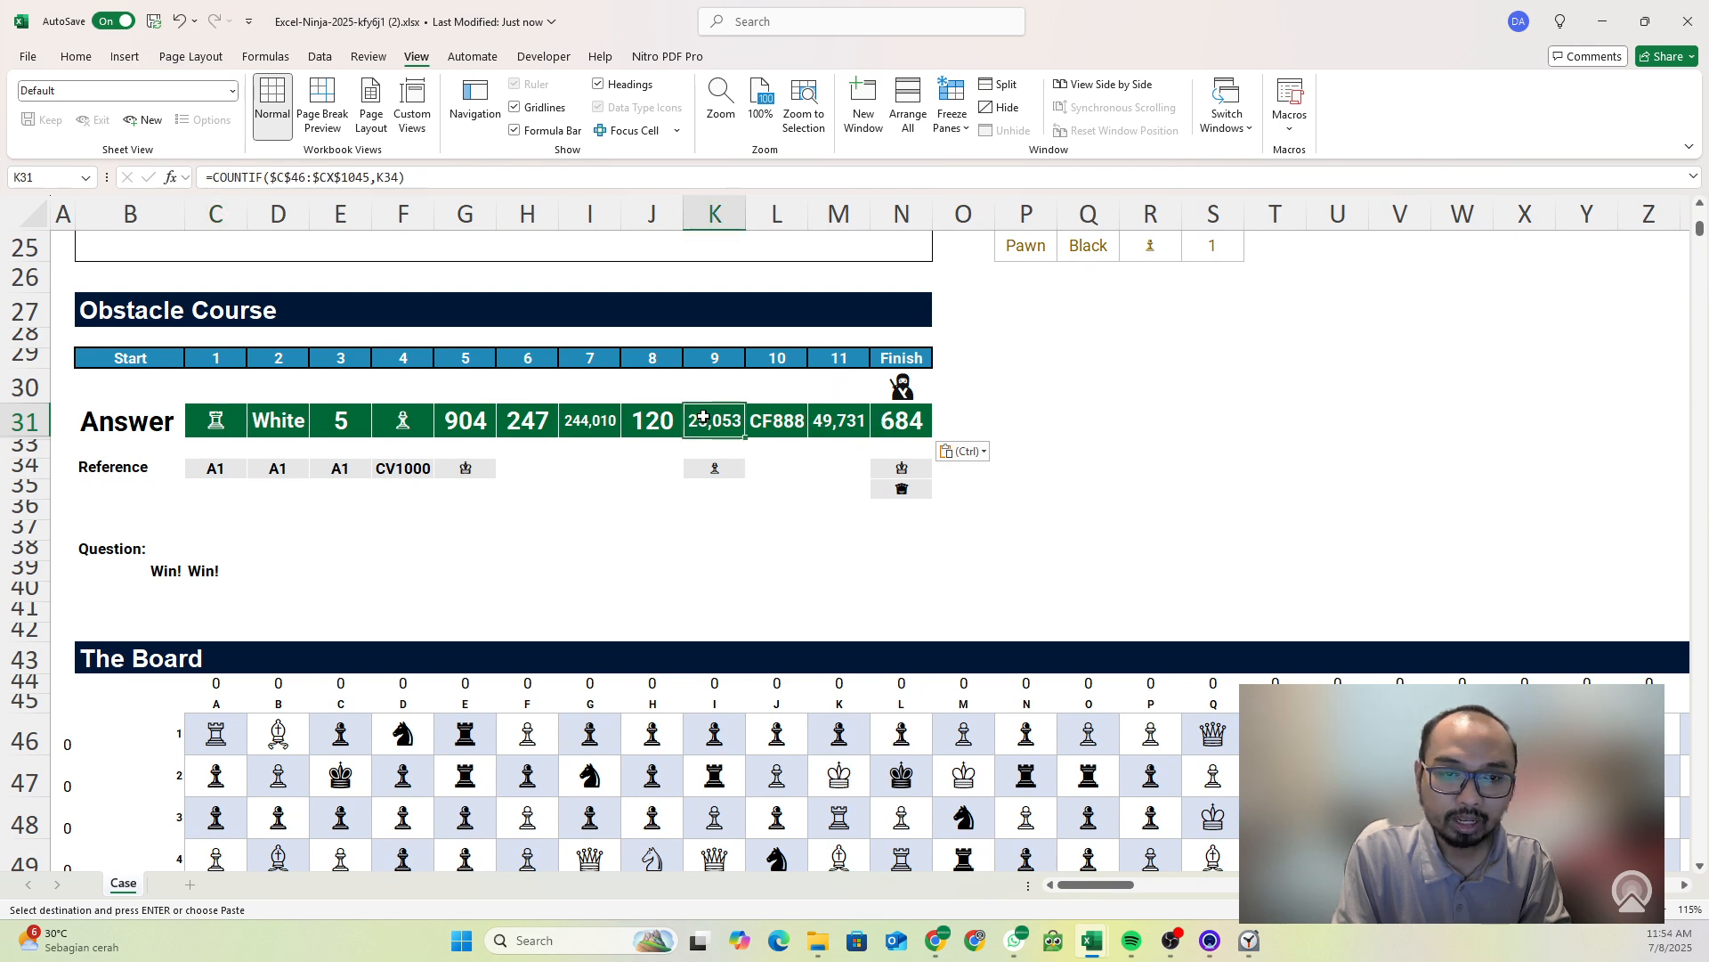
click(777, 419)
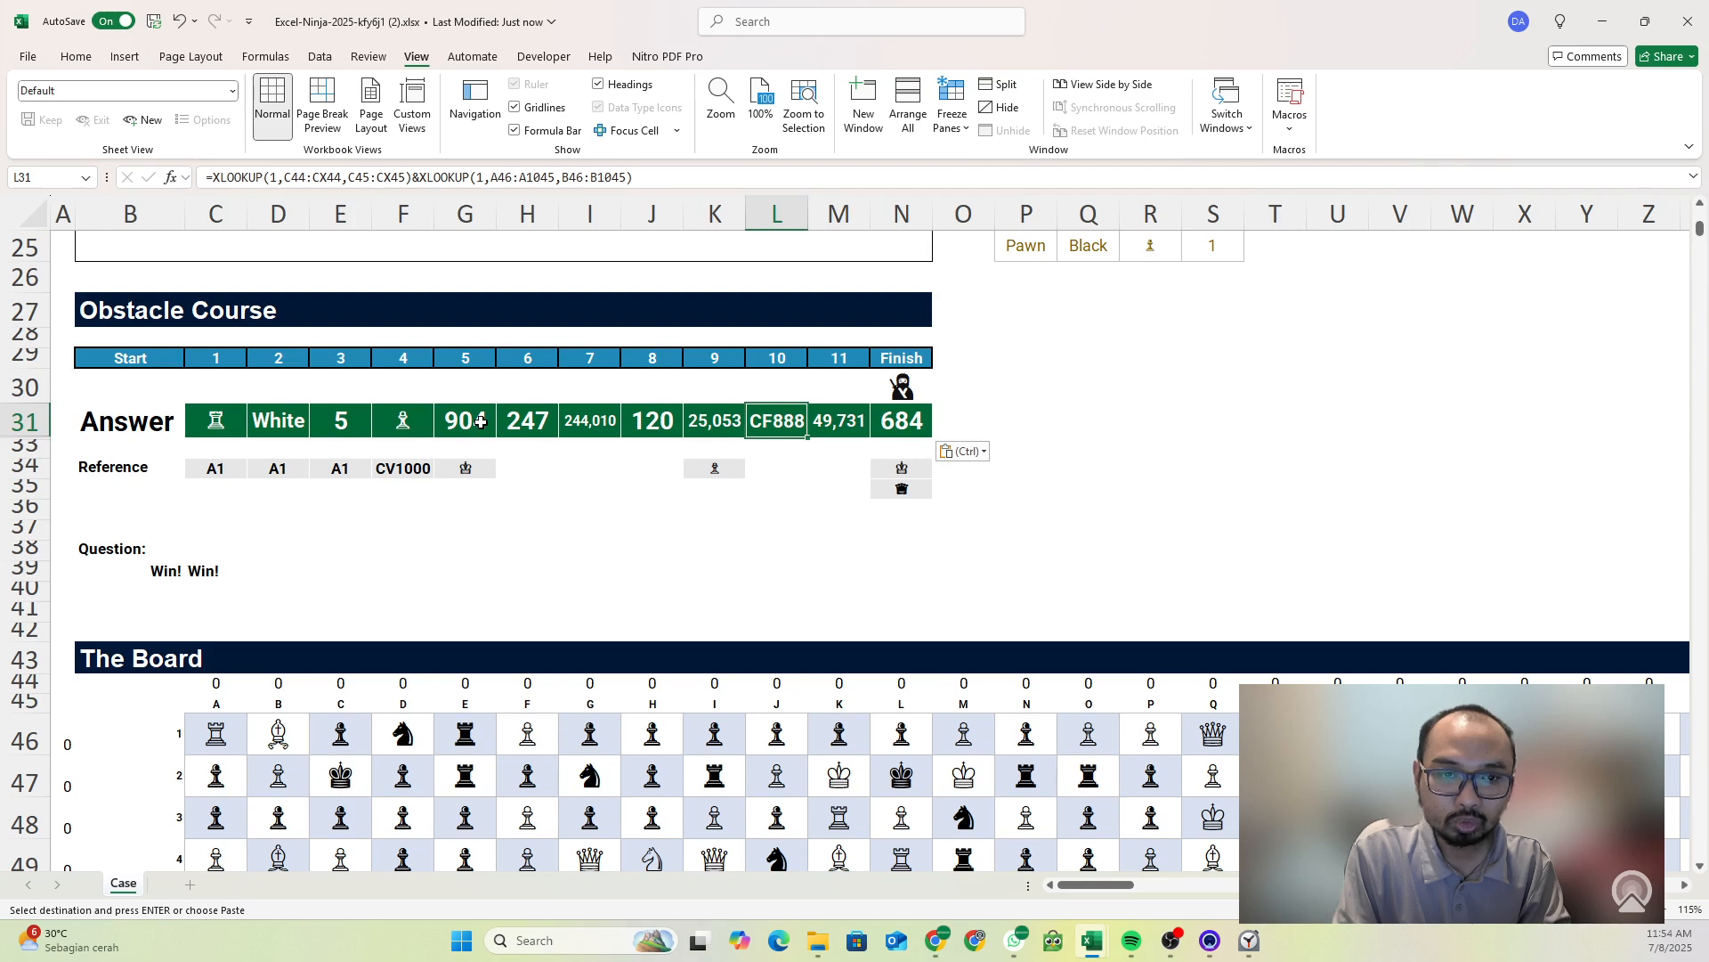